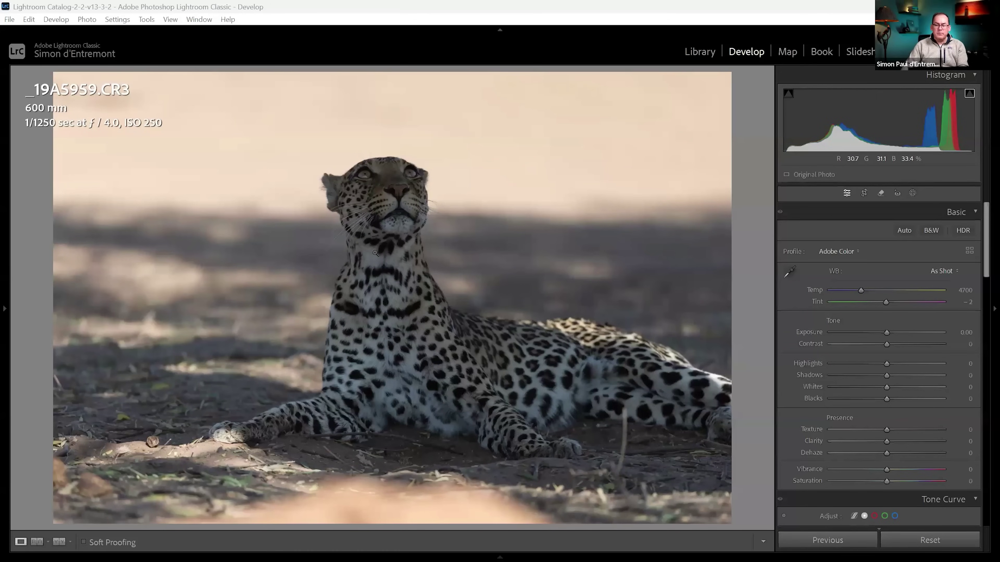
{"action": "left_click", "coordinate": [262, 184]}
{"action": "left_click", "coordinate": [393, 196]}
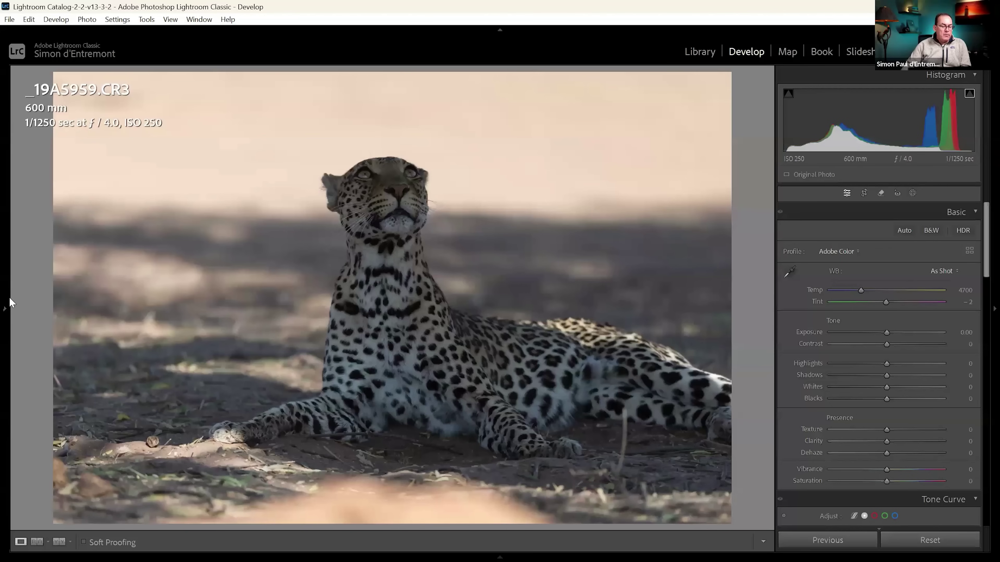
{"action": "mouse_move", "coordinate": [10, 301]}
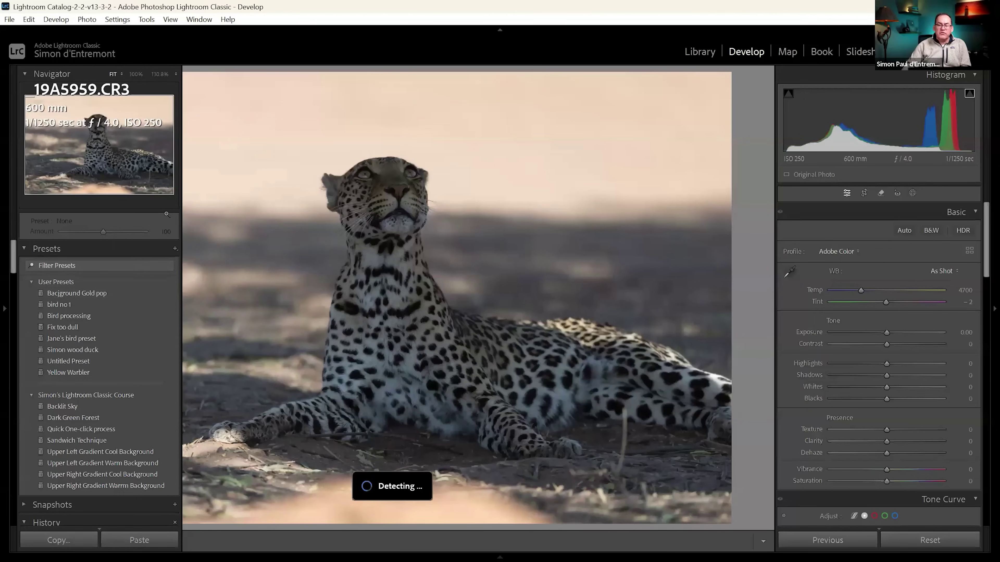
Look through the six Quick Collection photos in the Library and reopen the leopard photo _19A5959.CR3 in Develop
{"action": "key", "text": "e"}
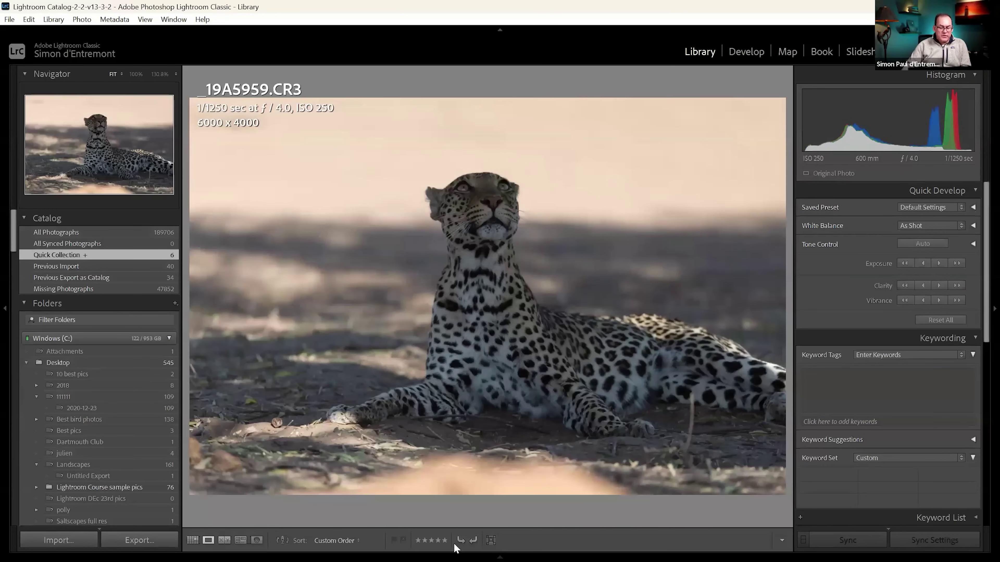
{"action": "key", "text": "F6"}
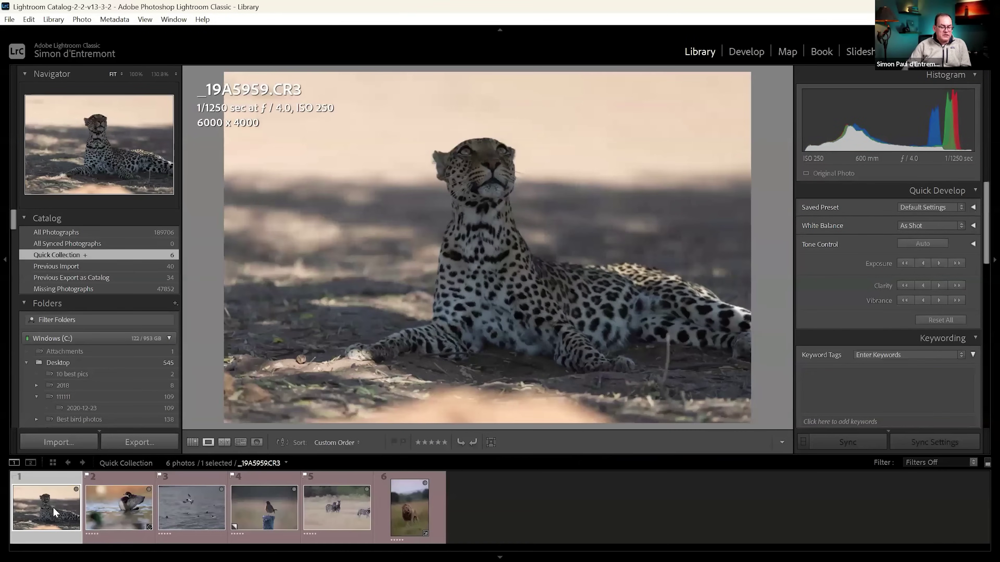
{"action": "left_click", "coordinate": [103, 507]}
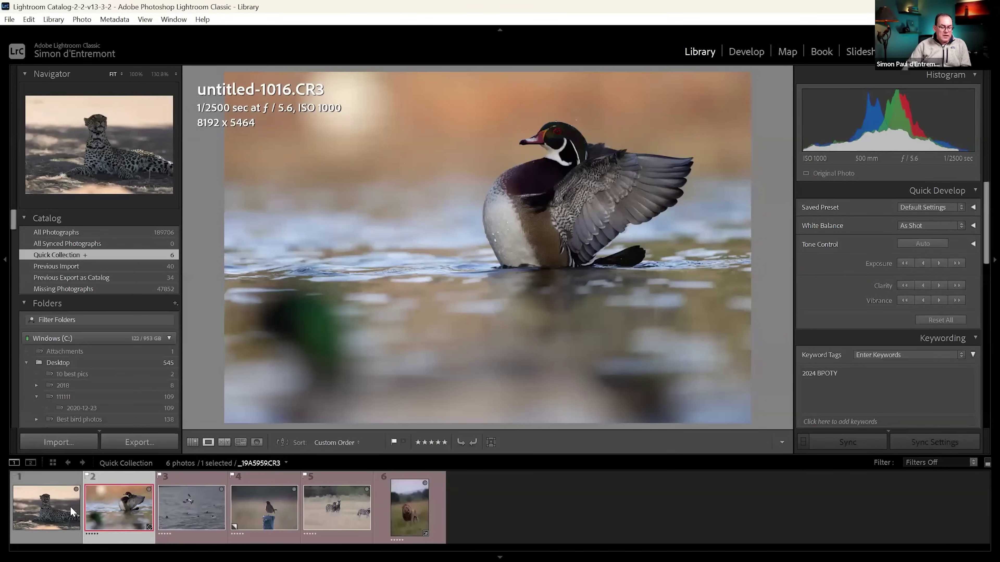
{"action": "left_click", "coordinate": [70, 506]}
{"action": "left_click", "coordinate": [120, 503]}
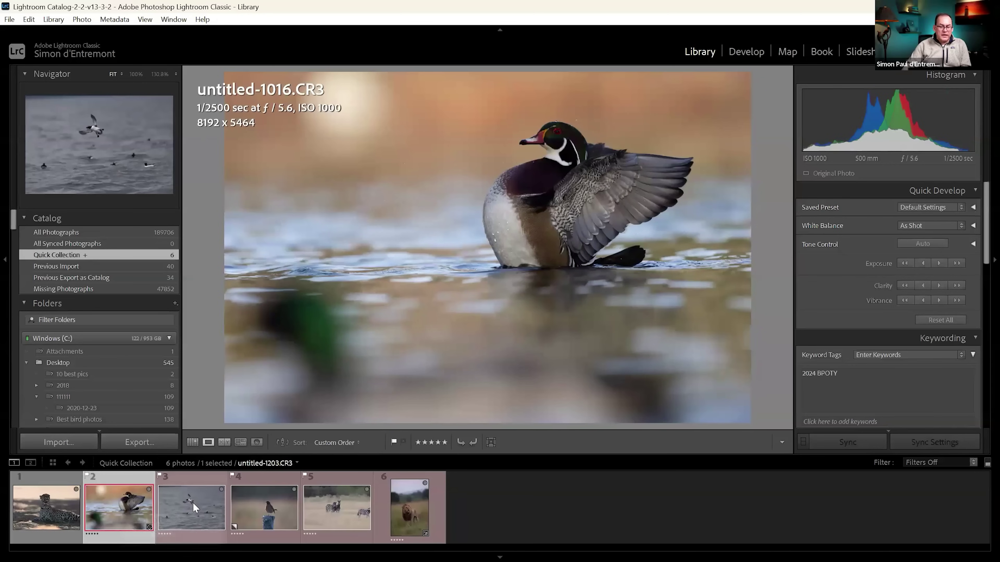
{"action": "left_click", "coordinate": [197, 507]}
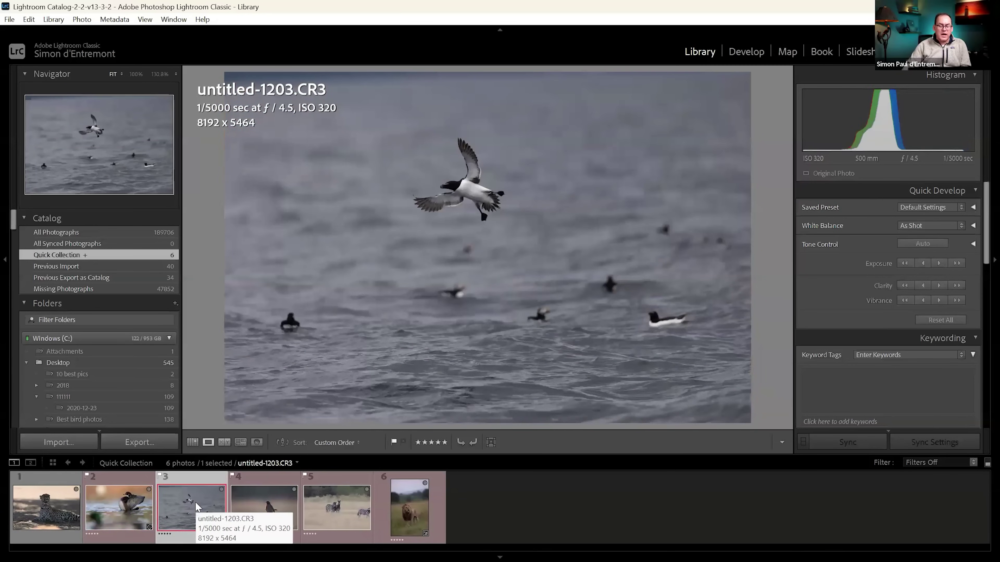
{"action": "left_click", "coordinate": [268, 507]}
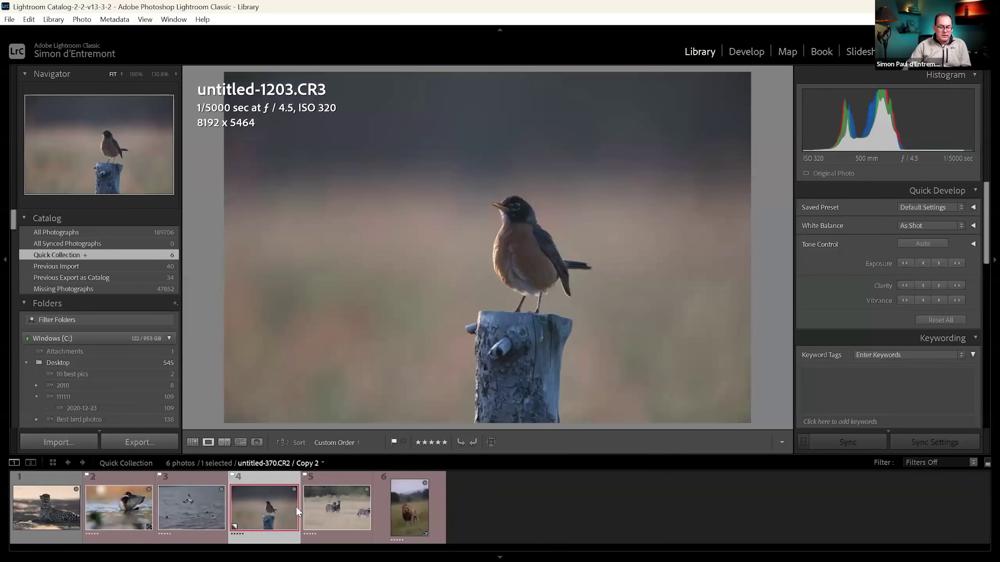
{"action": "left_click", "coordinate": [340, 503]}
{"action": "left_click", "coordinate": [406, 495]}
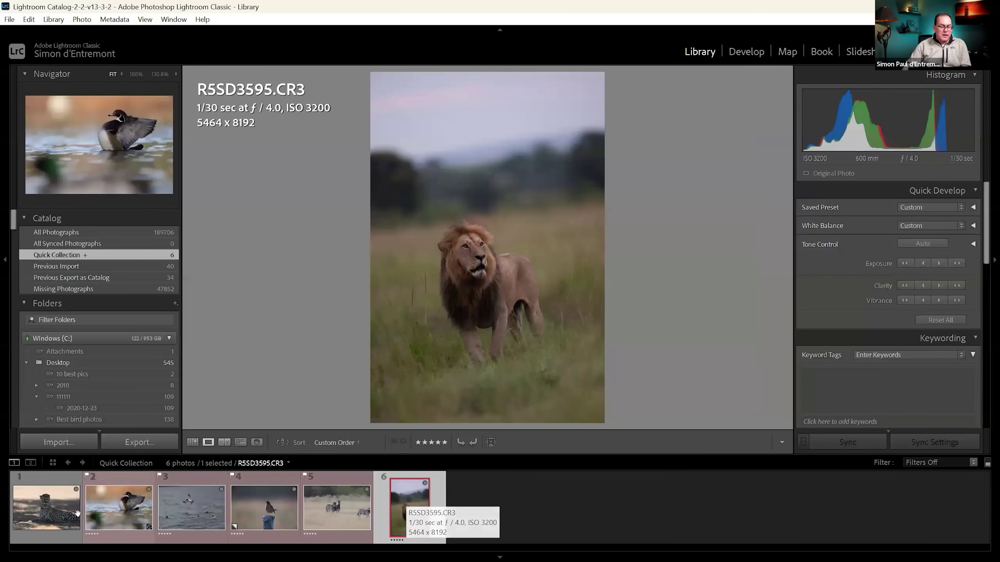
{"action": "left_click", "coordinate": [59, 511]}
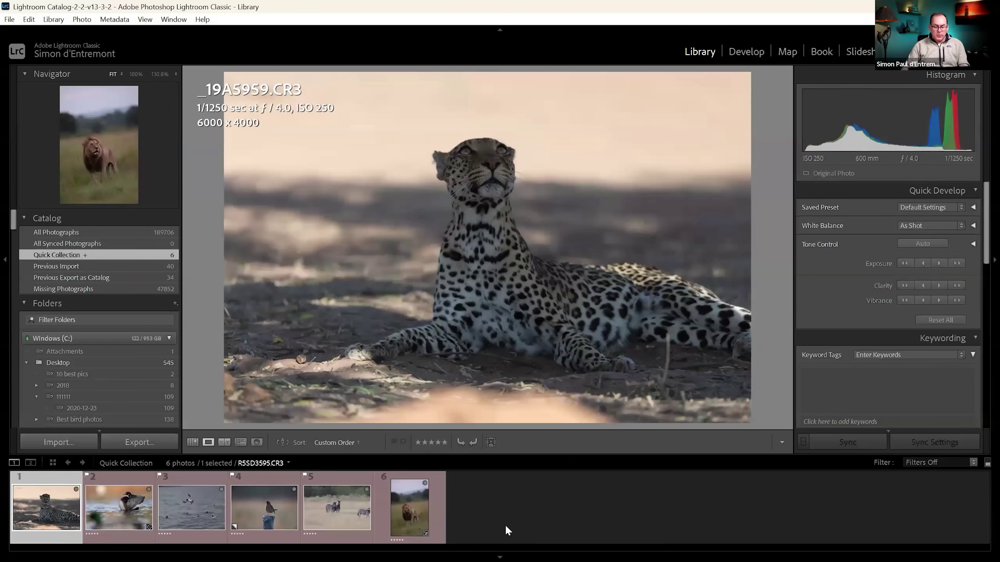
{"action": "left_click", "coordinate": [500, 543]}
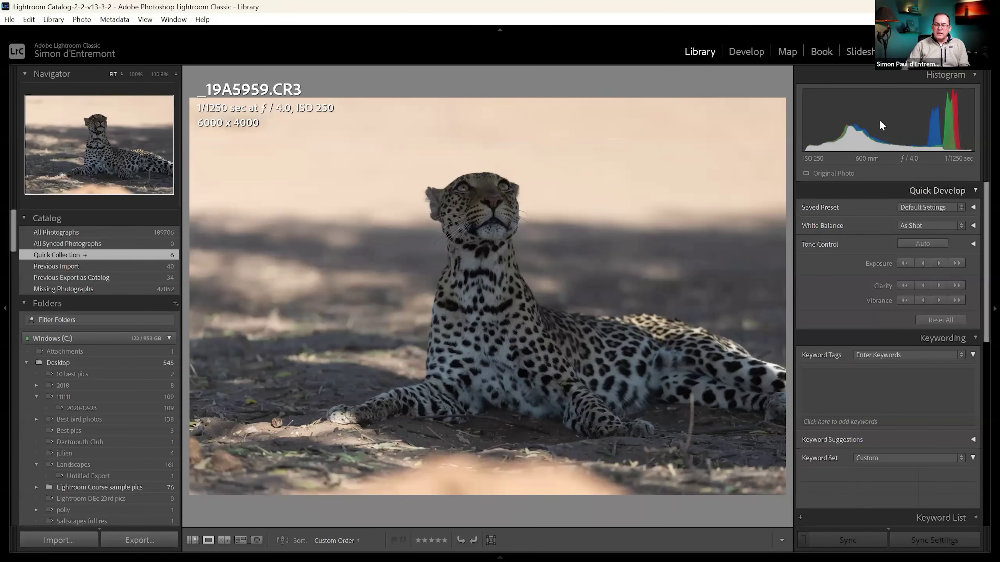
{"action": "key", "text": "d"}
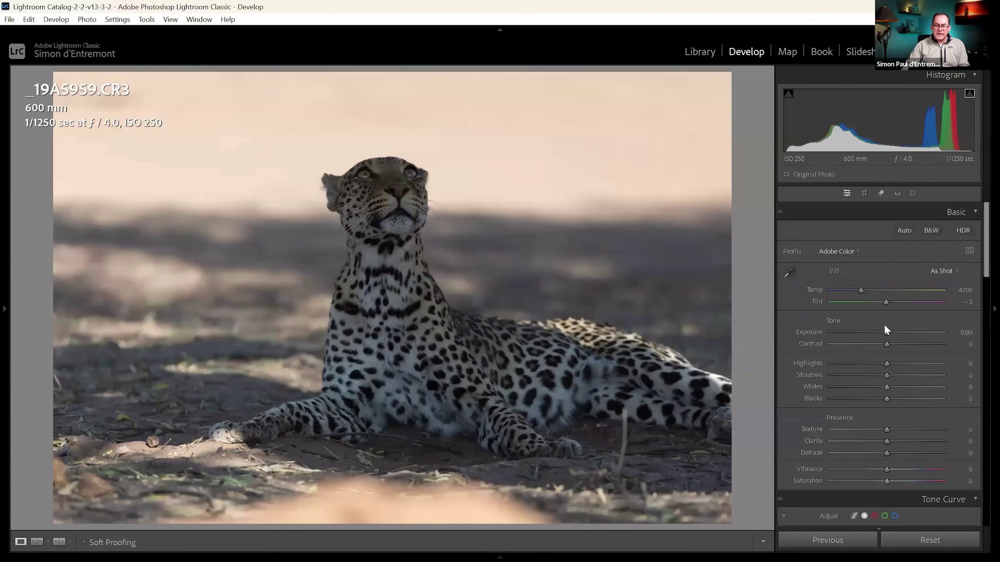
Try the photo's overall Exposure at +1.54 and -1.05, inspect the leopard's face up close, and reset Exposure to 0
{"action": "left_click_drag", "start_coordinate": [886, 333], "coordinate": [887, 333]}
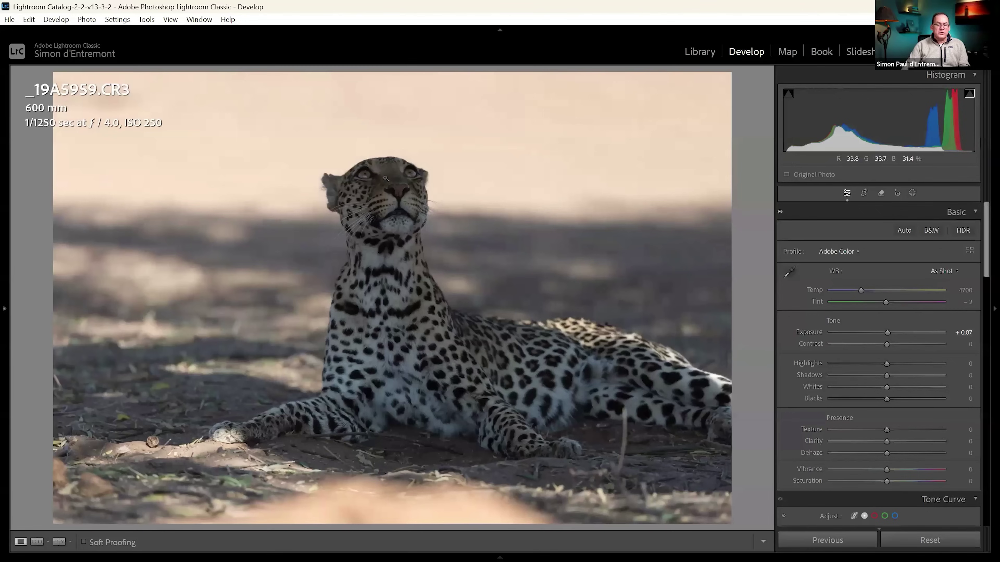
{"action": "left_click_drag", "start_coordinate": [887, 332], "coordinate": [901, 332]}
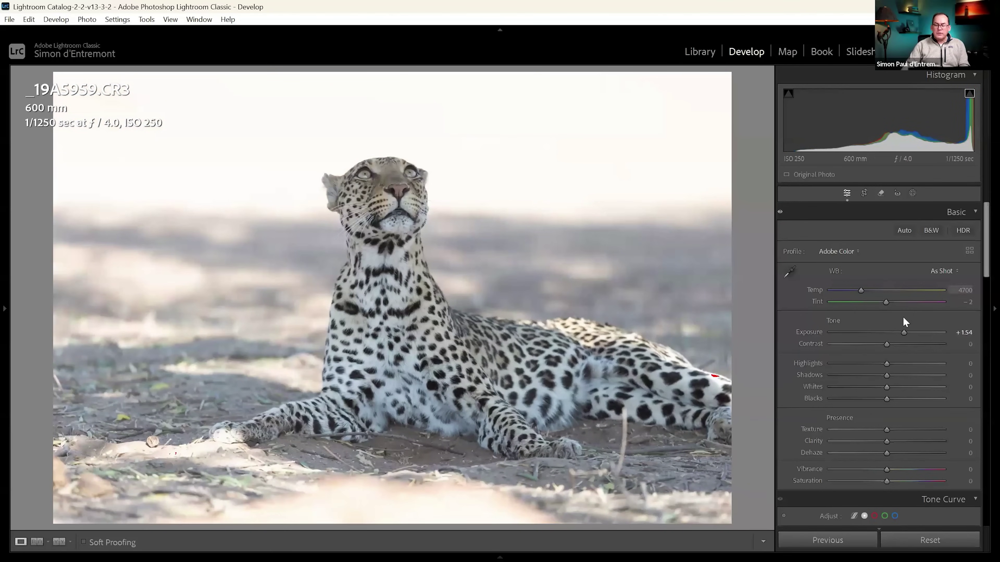
{"action": "left_click_drag", "start_coordinate": [904, 331], "coordinate": [875, 331]}
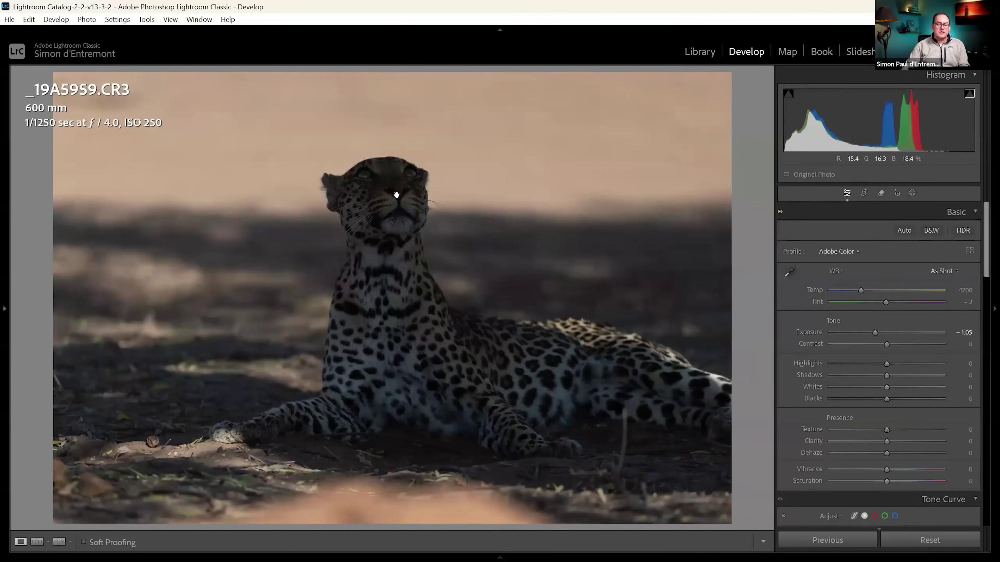
{"action": "left_click", "coordinate": [396, 195]}
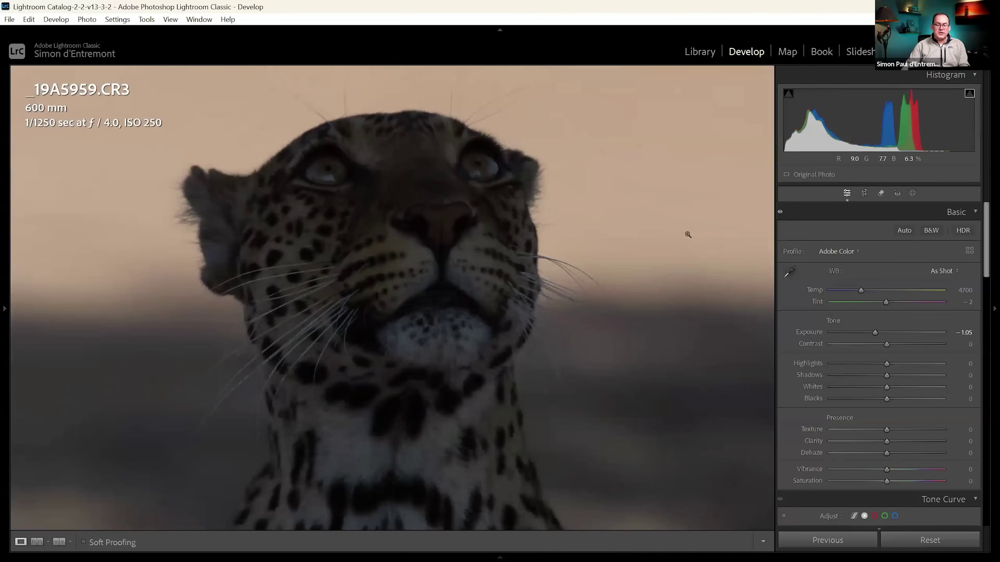
{"action": "left_click", "coordinate": [687, 232]}
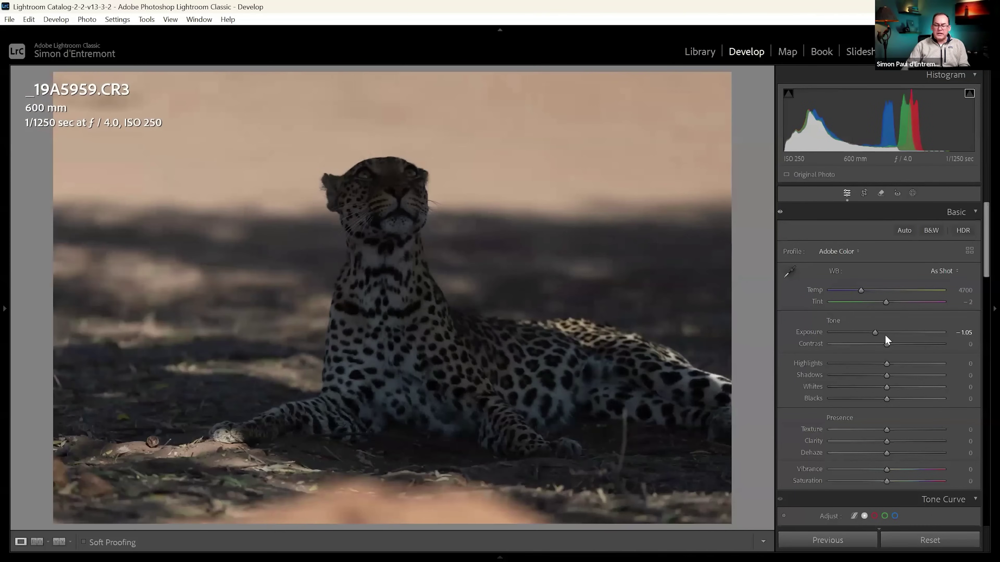
{"action": "double_click", "coordinate": [876, 331]}
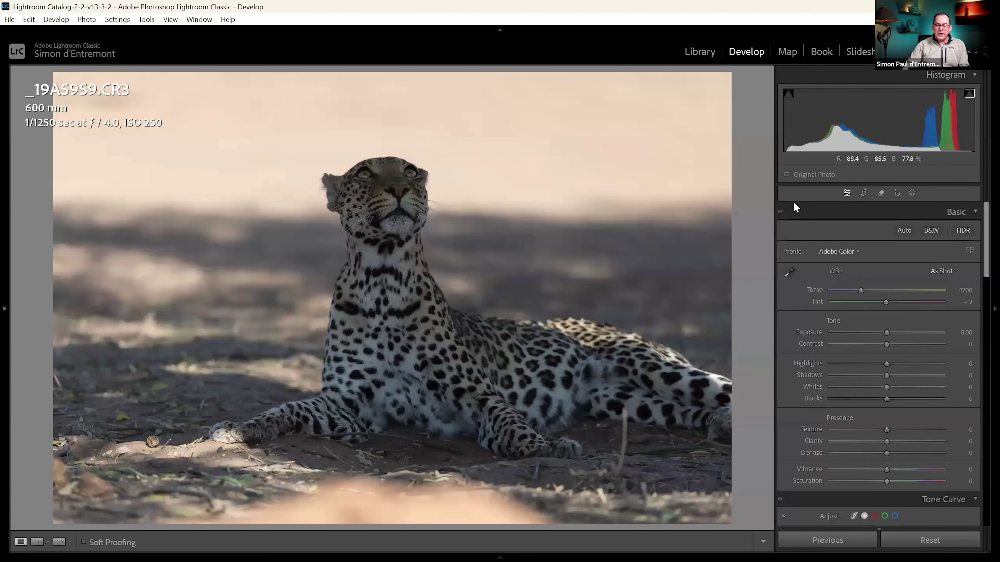
Crop the leopard photo to a vertical frame around the animal's head and chest
{"action": "left_click", "coordinate": [864, 192]}
{"action": "left_click_drag", "start_coordinate": [722, 78], "coordinate": [515, 169]}
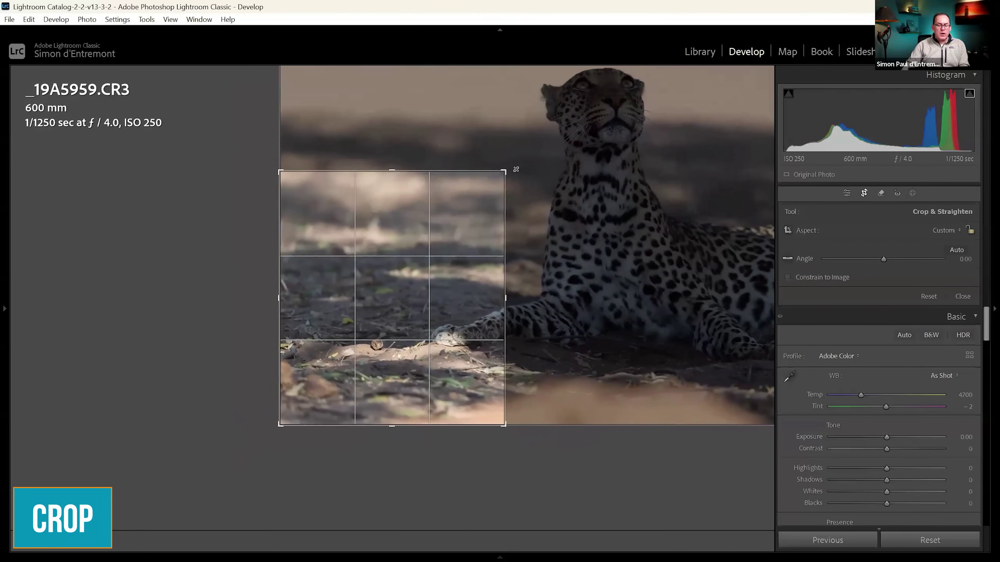
{"action": "left_click_drag", "start_coordinate": [446, 244], "coordinate": [240, 403]}
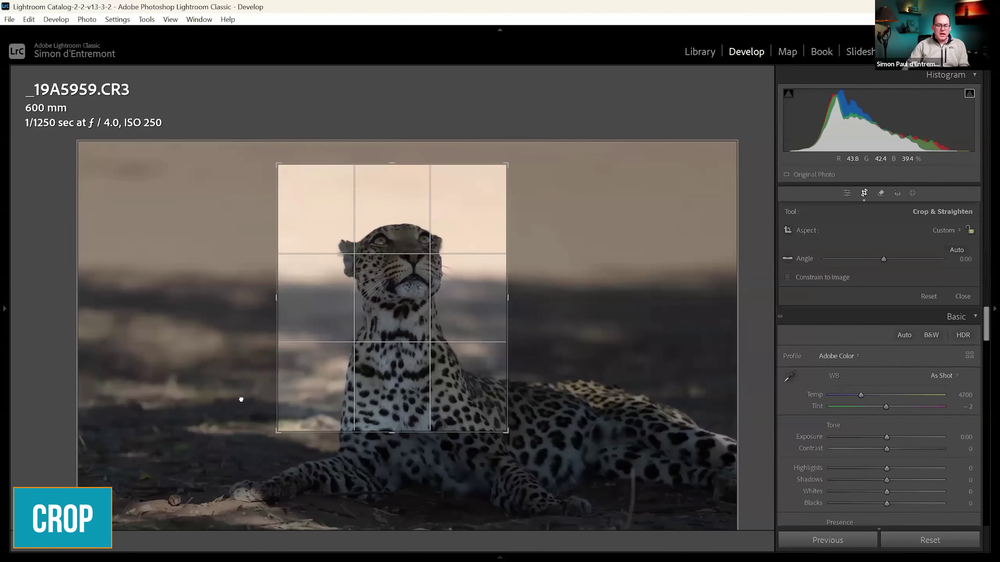
{"action": "key", "text": "Return"}
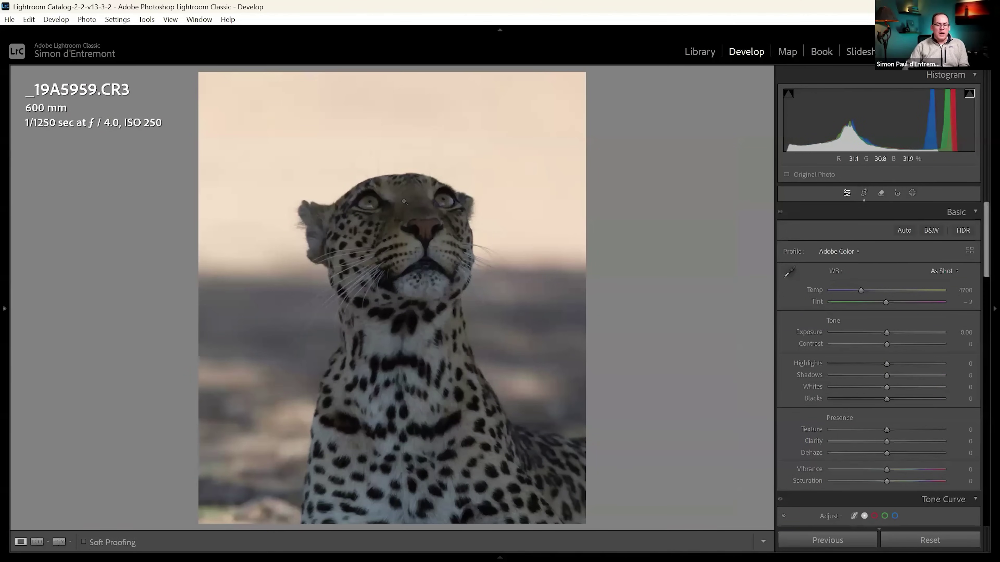
{"action": "left_click_drag", "start_coordinate": [402, 201], "coordinate": [454, 226]}
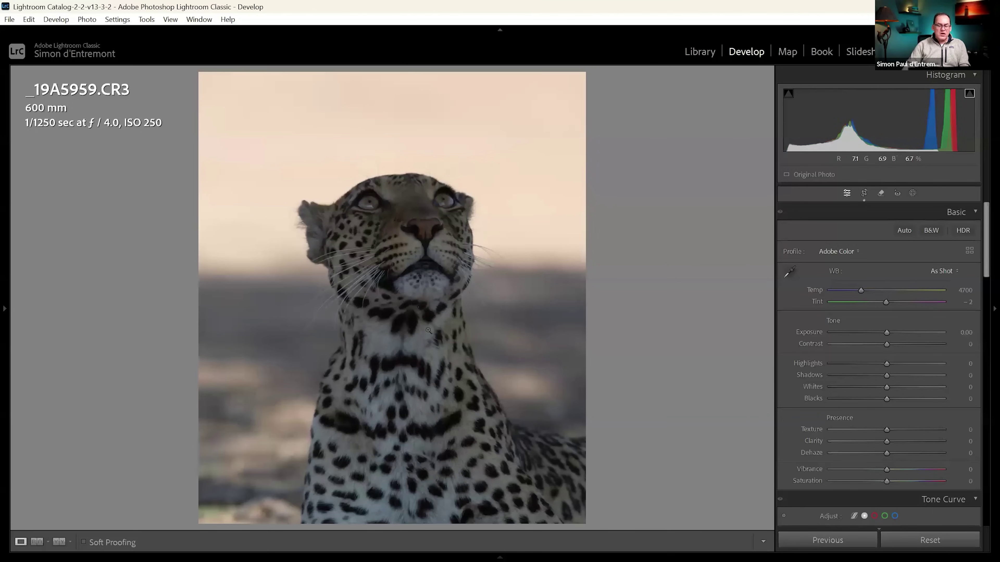
{"action": "mouse_move", "coordinate": [421, 356]}
{"action": "left_mouse_down"}
{"action": "mouse_move", "coordinate": [420, 319]}
{"action": "mouse_move", "coordinate": [420, 353]}
{"action": "left_mouse_up"}
Try a tight 1 x 1 crop on the leopard's chest fur, nudge the overall Exposure and reset it to 0
{"action": "left_click", "coordinate": [864, 190]}
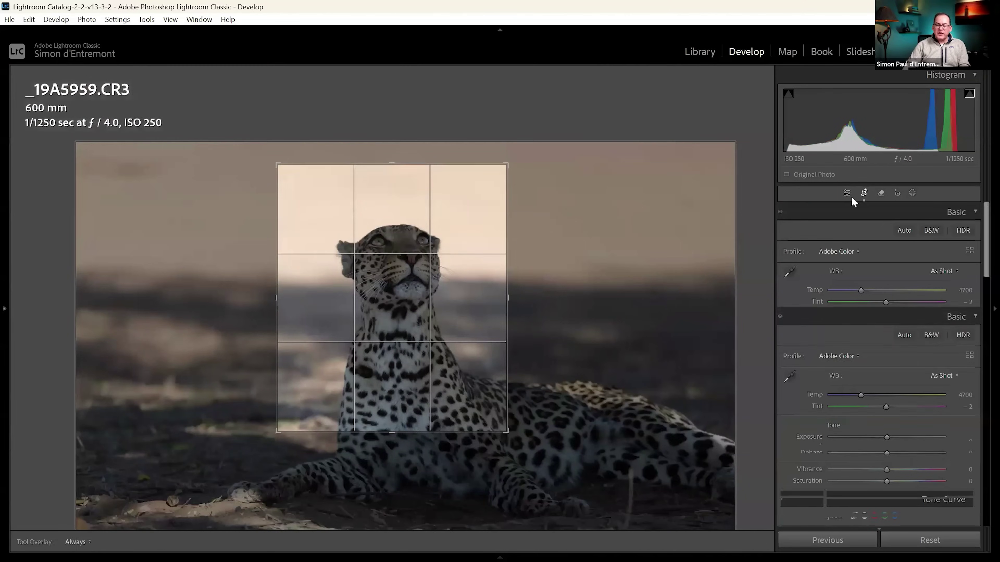
{"action": "left_click_drag", "start_coordinate": [471, 212], "coordinate": [317, 294]}
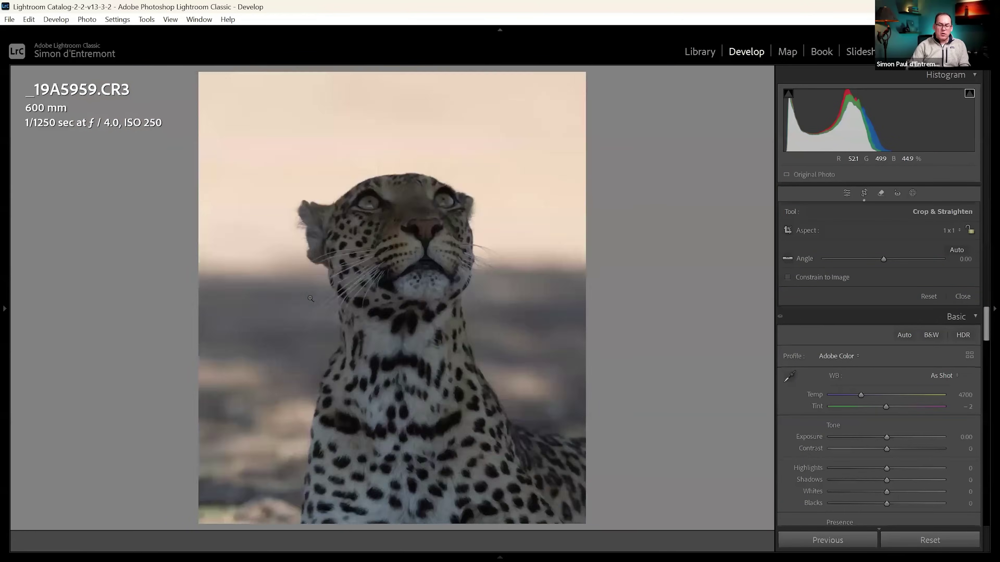
{"action": "key", "text": "Return"}
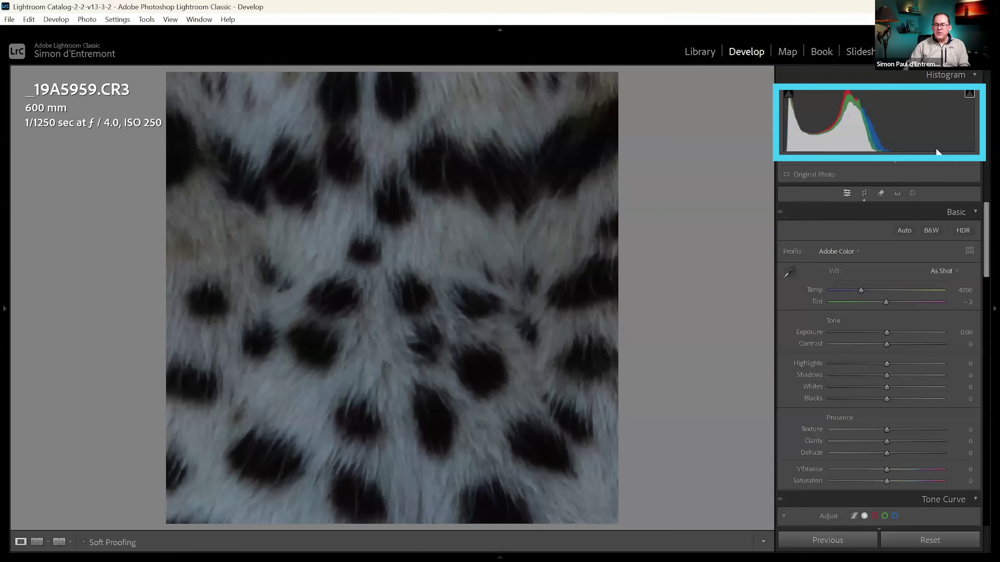
{"action": "left_click_drag", "start_coordinate": [891, 332], "coordinate": [893, 332]}
{"action": "double_click", "coordinate": [889, 331]}
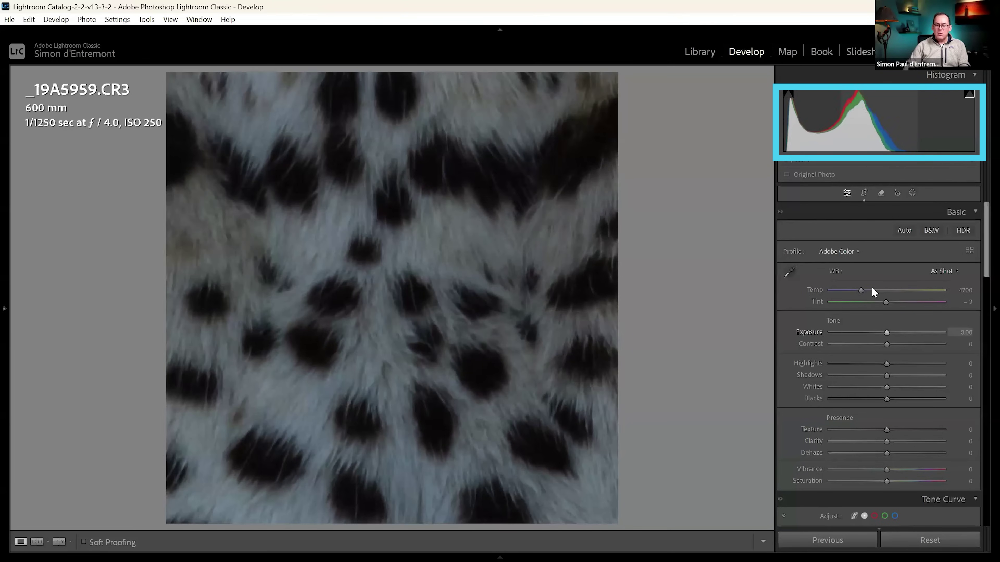
Enlarge and reposition the crop into a vertical frame around the leopard's head, neck and chest, with background above the head
{"action": "left_click", "coordinate": [863, 193]}
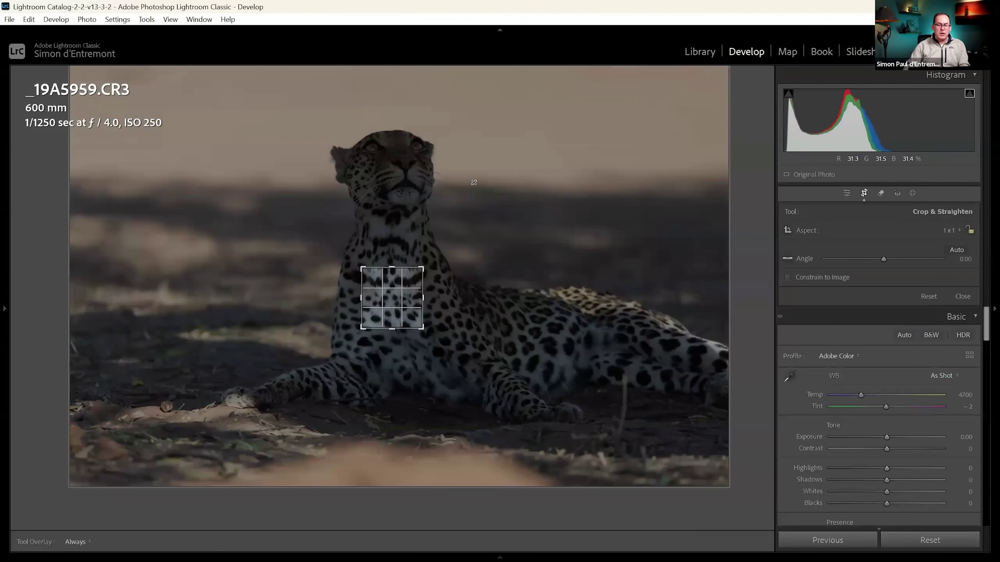
{"action": "left_click_drag", "start_coordinate": [423, 268], "coordinate": [517, 156]}
{"action": "left_click_drag", "start_coordinate": [492, 213], "coordinate": [544, 219]}
{"action": "key", "text": "Return"}
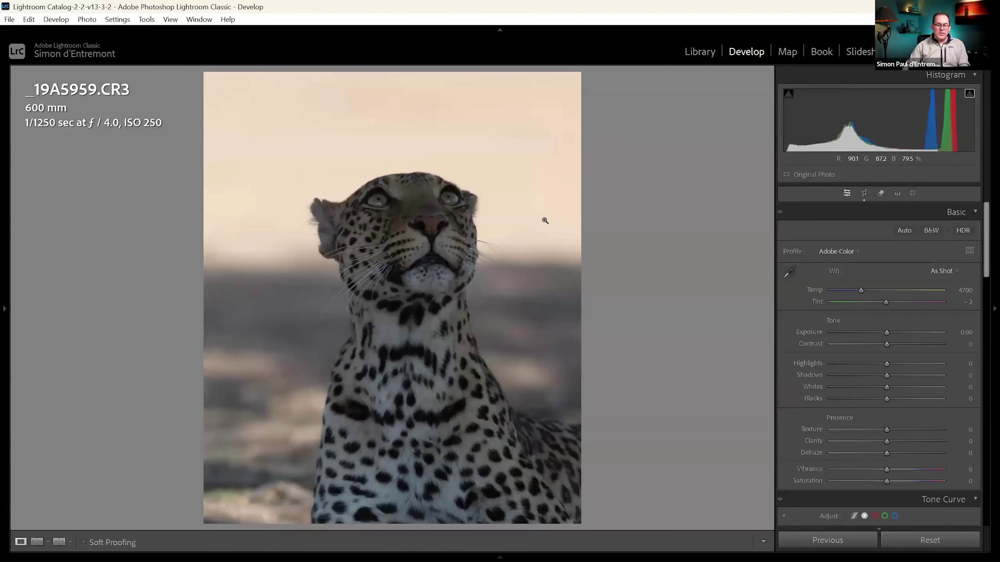
{"action": "left_click", "coordinate": [864, 192]}
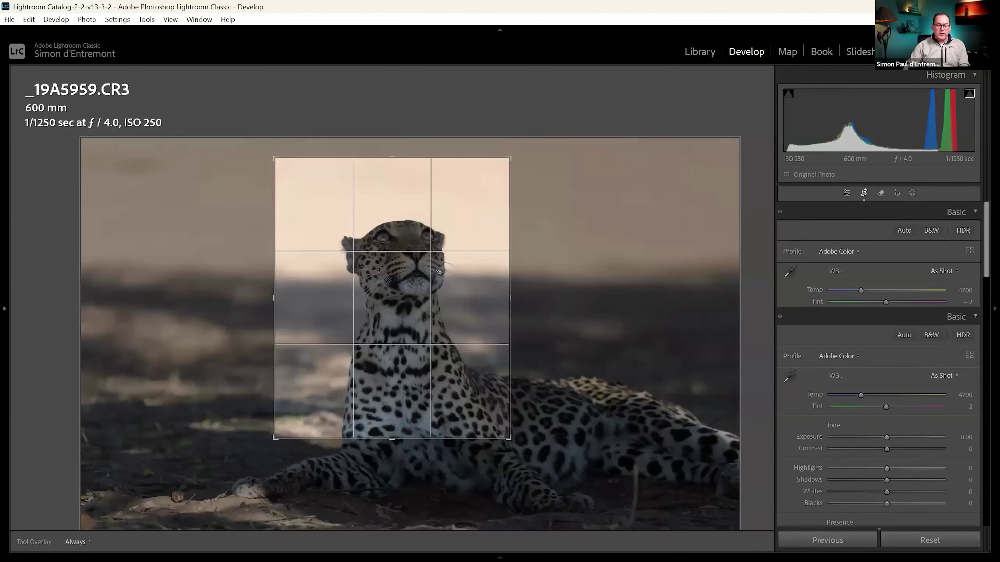
{"action": "key", "text": "Return"}
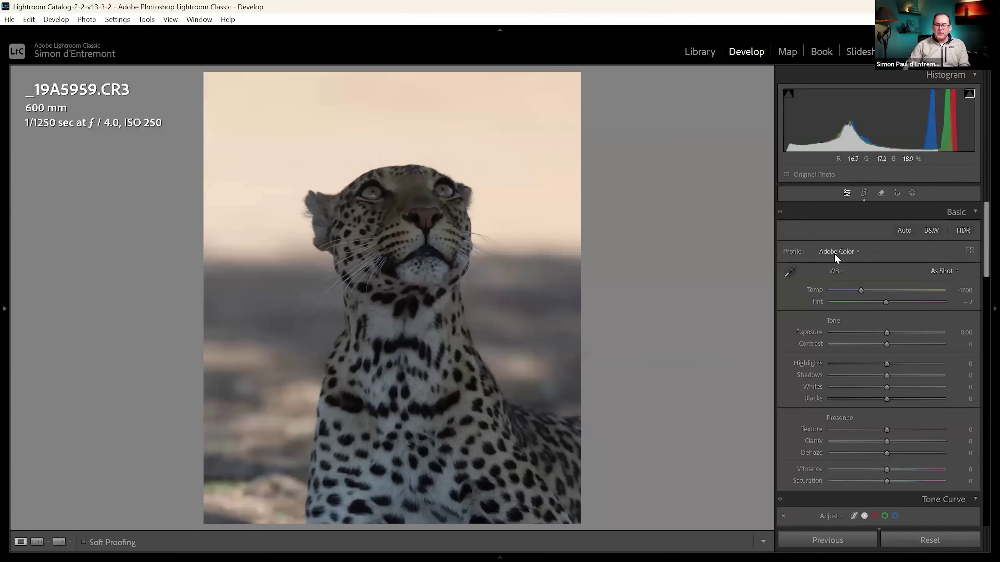
Create a Subject mask of the leopard and set the mask's Exposure to 0.66
{"action": "left_click", "coordinate": [913, 192]}
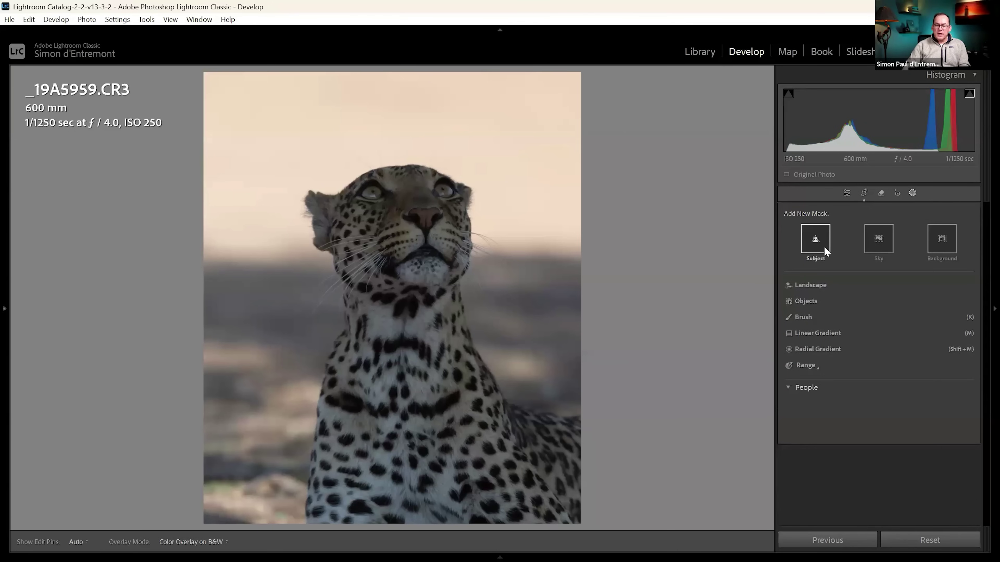
{"action": "left_click", "coordinate": [813, 239]}
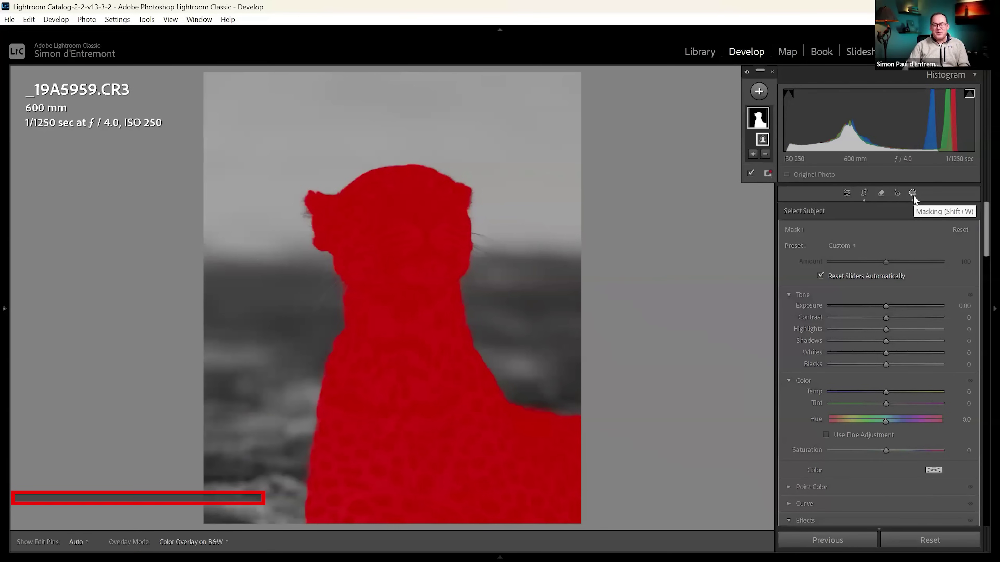
{"action": "left_click", "coordinate": [913, 193]}
{"action": "left_click", "coordinate": [757, 118]}
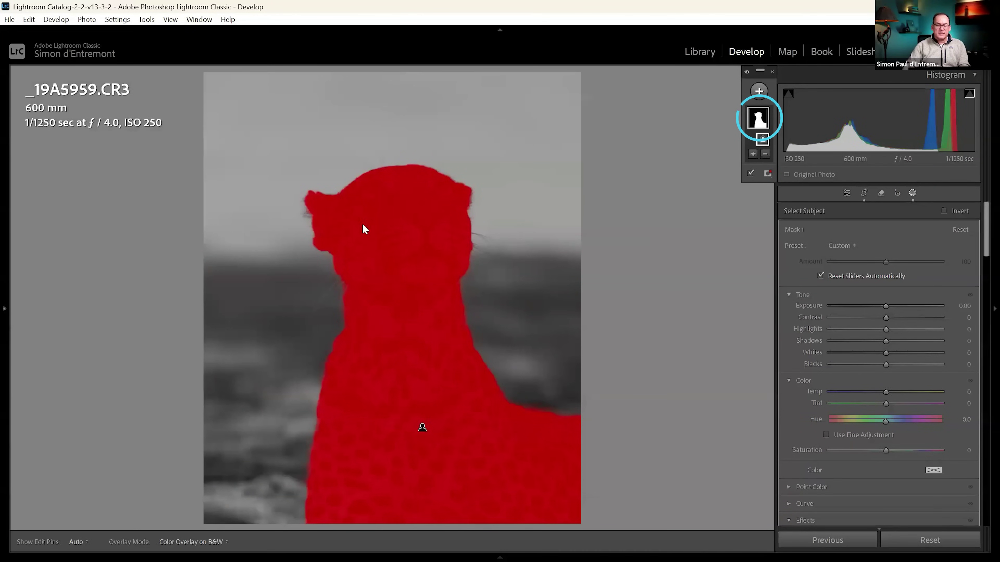
{"action": "left_click_drag", "start_coordinate": [885, 307], "coordinate": [894, 308]}
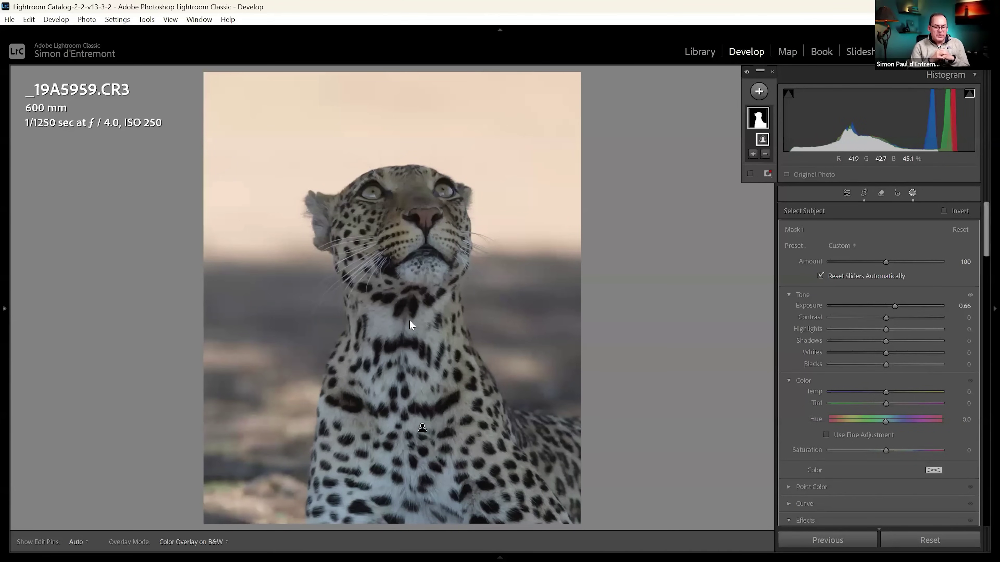
{"action": "mouse_move", "coordinate": [403, 288]}
{"action": "left_mouse_down"}
{"action": "mouse_move", "coordinate": [408, 357]}
{"action": "mouse_move", "coordinate": [418, 329]}
{"action": "left_mouse_up"}
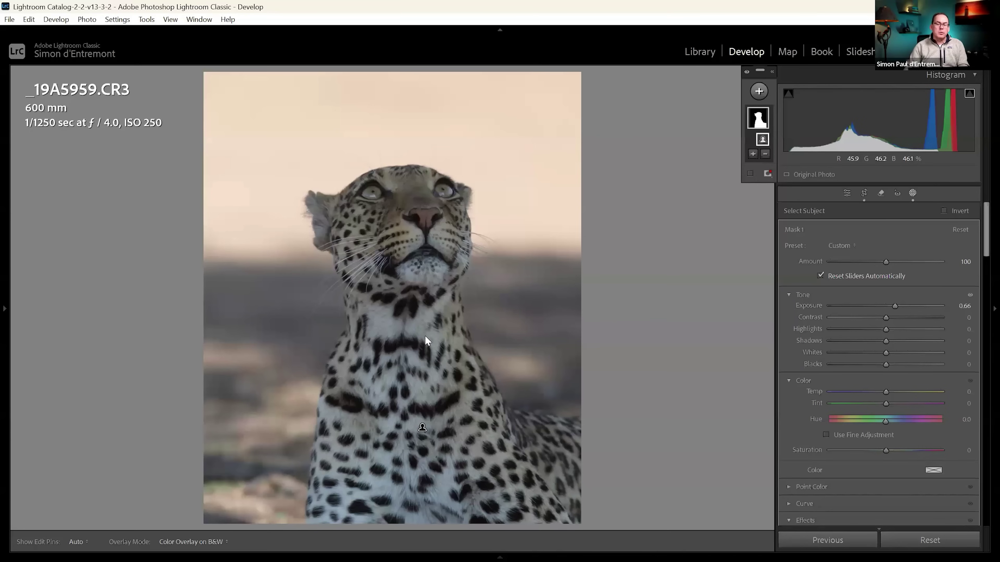
Set the leopard mask's Exposure to 0.86, Contrast to 5, Highlights to 46 and Whites to 24
{"action": "left_click_drag", "start_coordinate": [893, 307], "coordinate": [910, 332]}
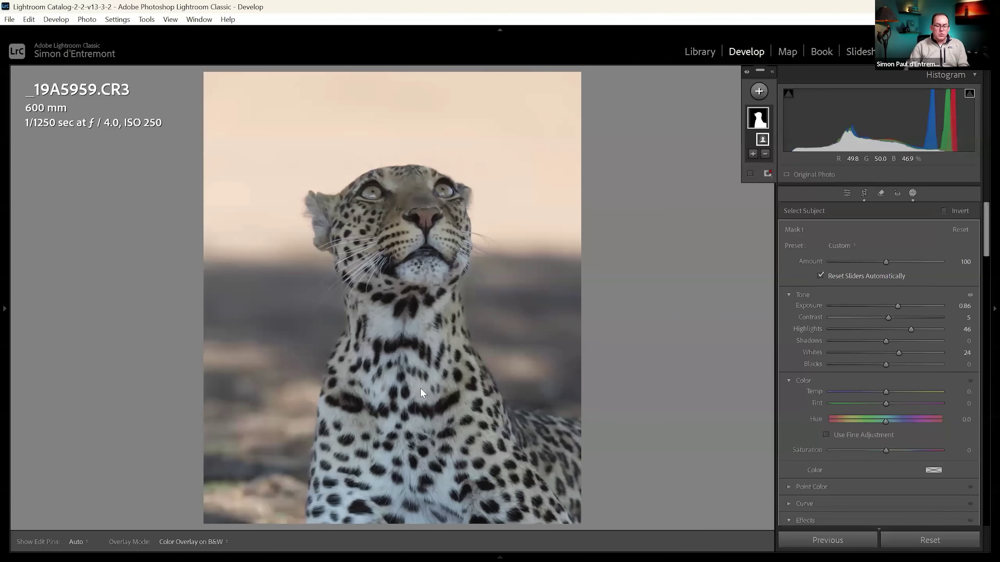
{"action": "key", "text": "z"}
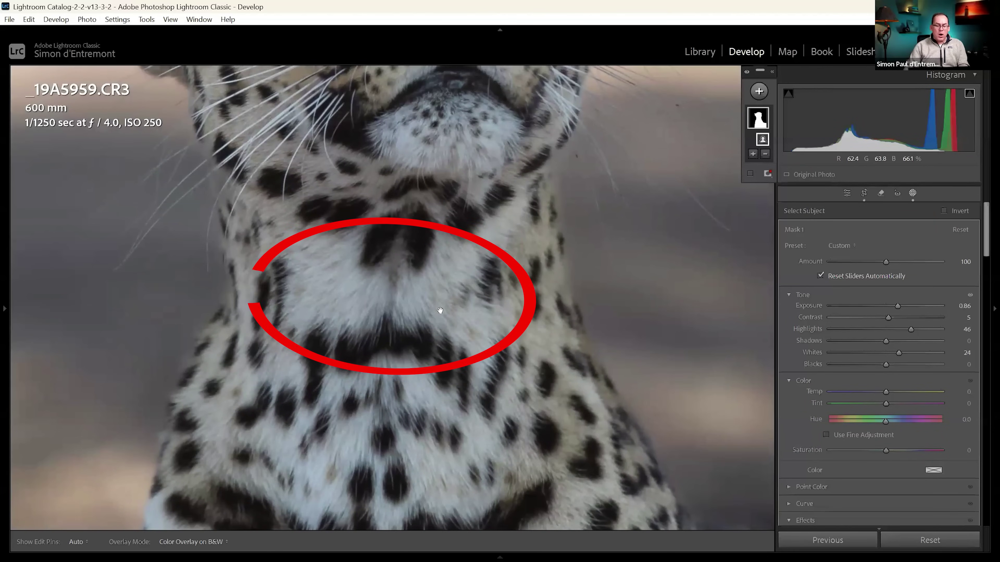
{"action": "key", "text": "z"}
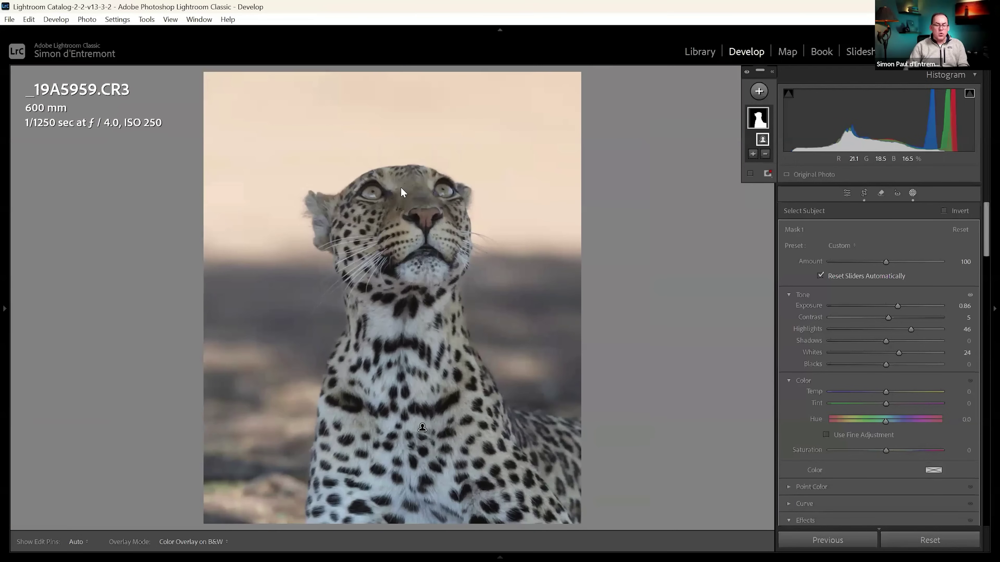
Deepen the leopard mask's Shadows to -24, raise Whites to 47 and return Contrast to 0
{"action": "left_click", "coordinate": [419, 350]}
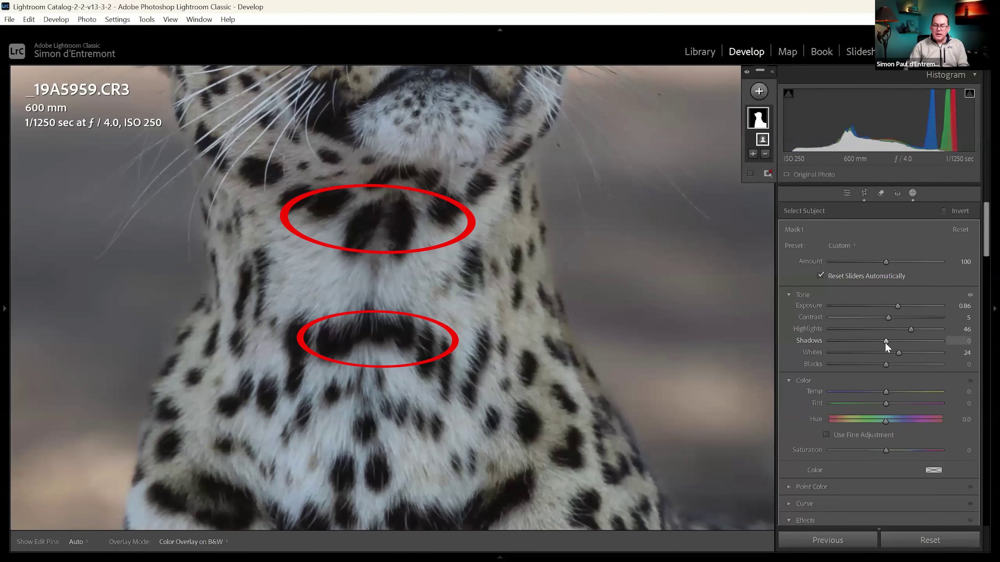
{"action": "mouse_move", "coordinate": [885, 343]}
{"action": "left_mouse_down"}
{"action": "mouse_move", "coordinate": [876, 341]}
{"action": "mouse_move", "coordinate": [906, 356]}
{"action": "mouse_move", "coordinate": [918, 349]}
{"action": "mouse_move", "coordinate": [874, 339]}
{"action": "left_mouse_up"}
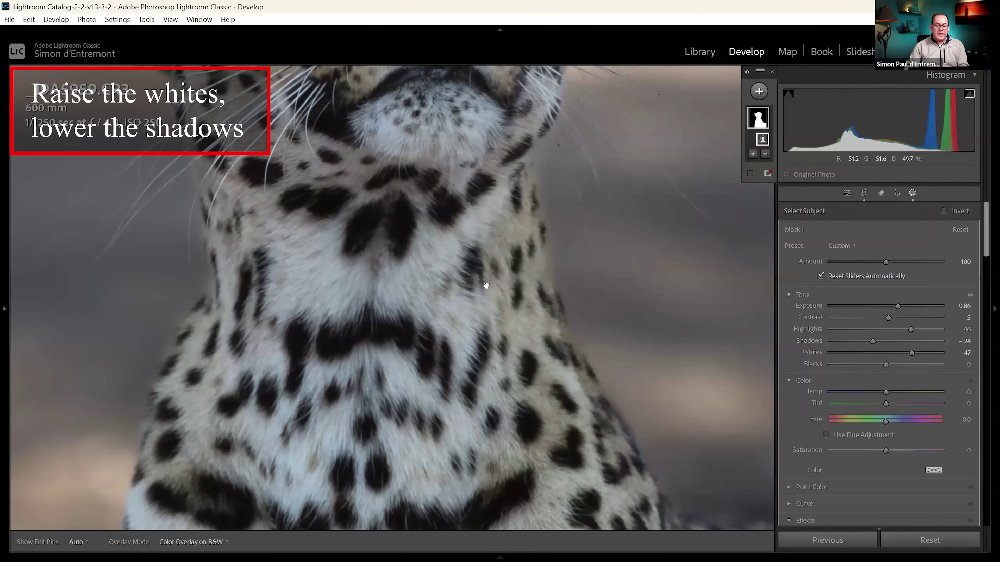
{"action": "left_click", "coordinate": [483, 293]}
{"action": "left_click", "coordinate": [483, 293]}
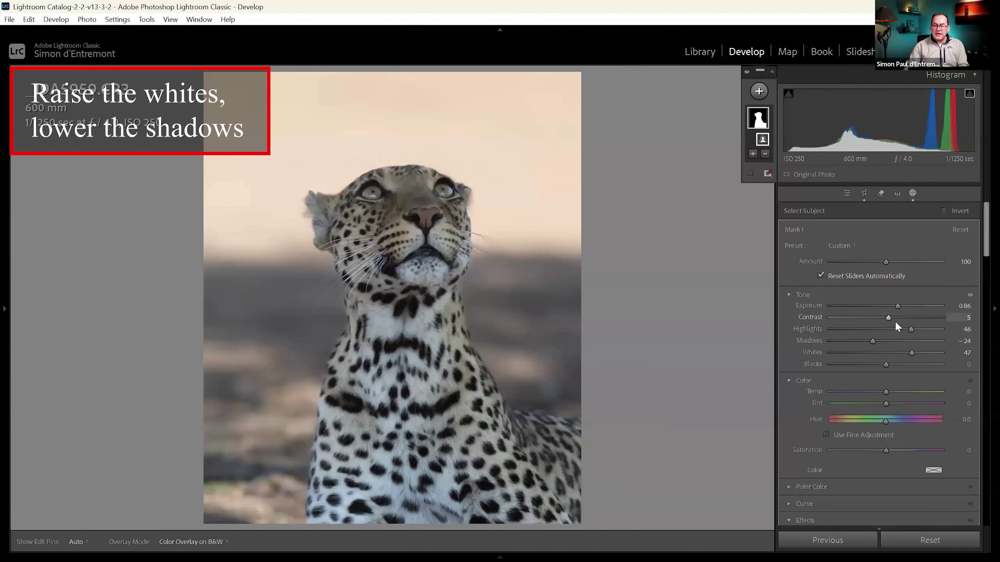
{"action": "mouse_move", "coordinate": [891, 316]}
{"action": "left_mouse_down"}
{"action": "mouse_move", "coordinate": [904, 320]}
{"action": "mouse_move", "coordinate": [885, 317]}
{"action": "left_mouse_up"}
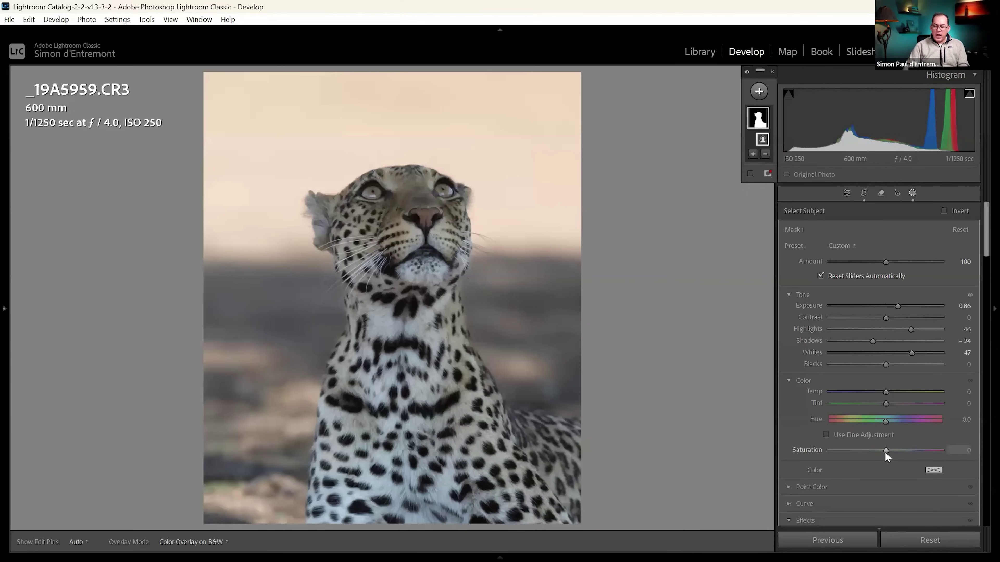
Set the leopard mask's Saturation to 12 and warm its Temp to 5, and leave masking
{"action": "left_click_drag", "start_coordinate": [885, 451], "coordinate": [892, 452]}
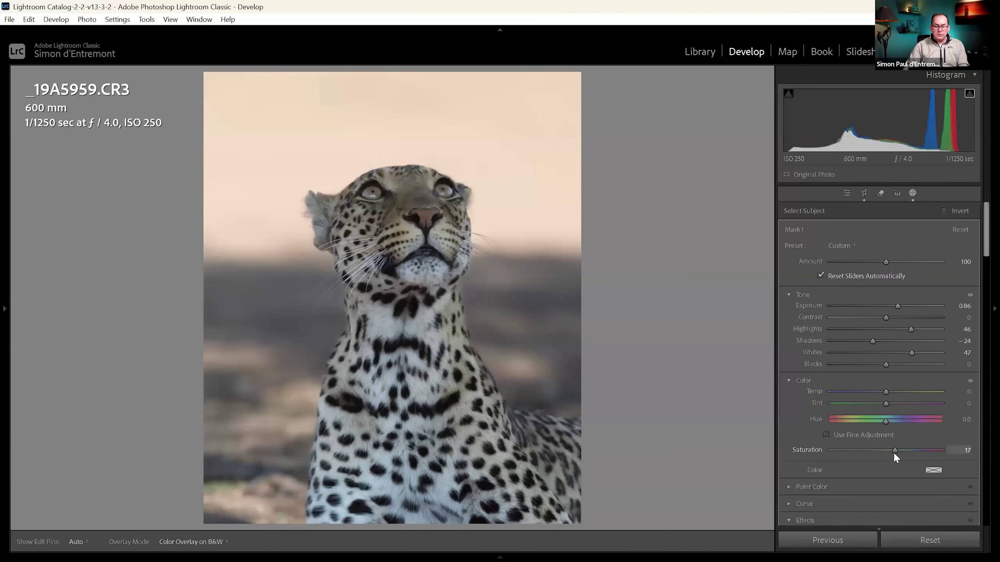
{"action": "left_click_drag", "start_coordinate": [892, 451], "coordinate": [892, 451]}
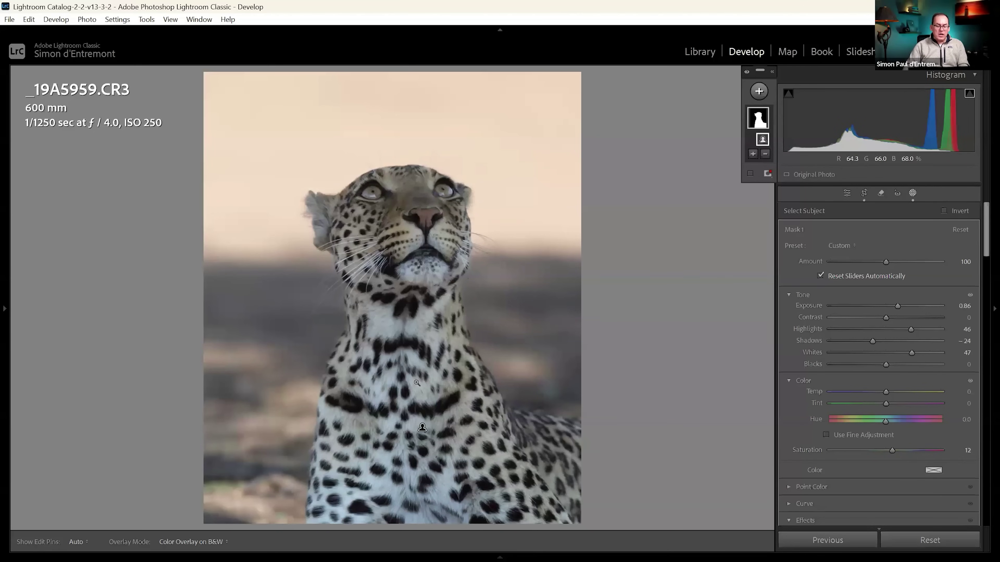
{"action": "left_click", "coordinate": [416, 384]}
{"action": "left_click_drag", "start_coordinate": [425, 426], "coordinate": [494, 426]}
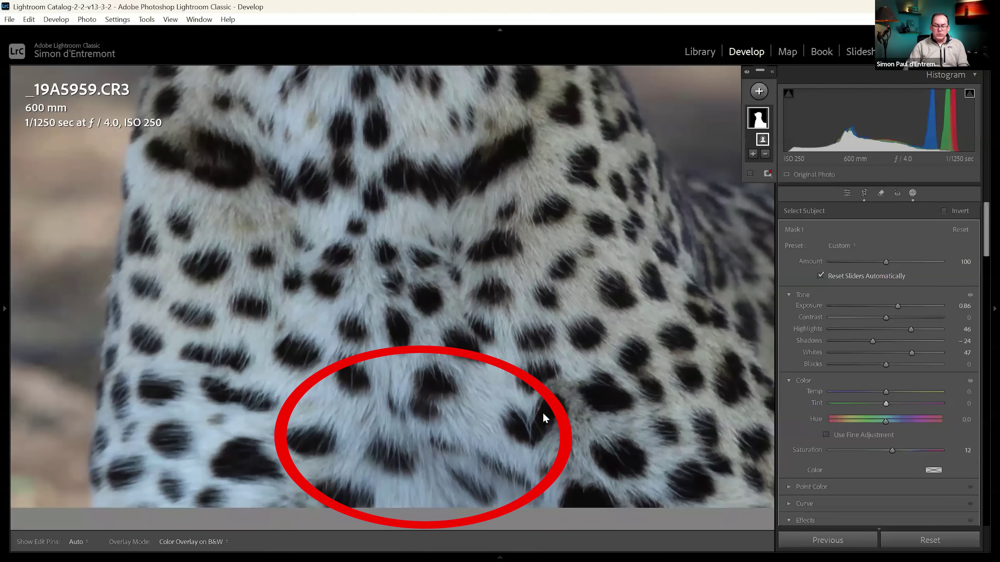
{"action": "left_click_drag", "start_coordinate": [885, 394], "coordinate": [876, 400]}
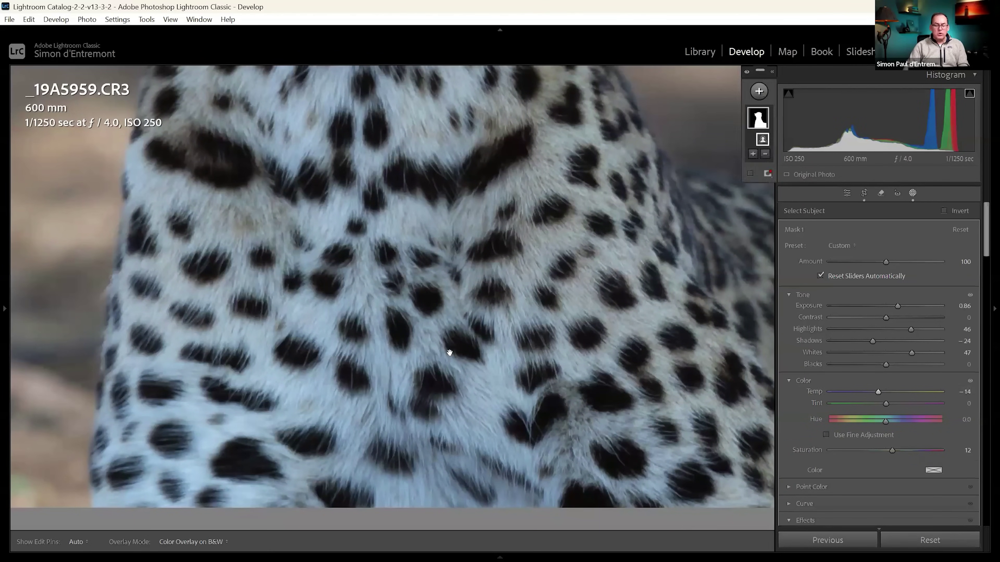
{"action": "key", "text": "z"}
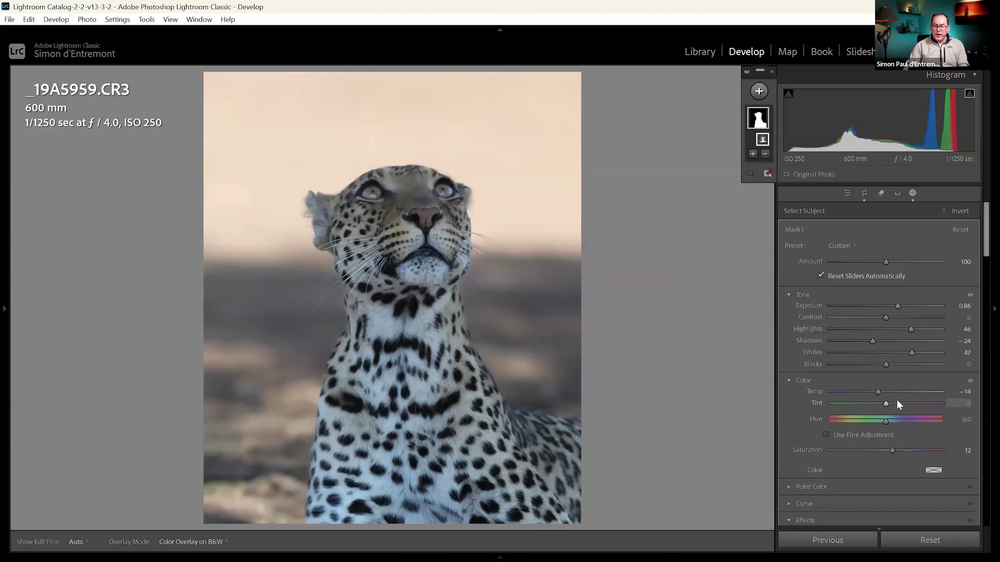
{"action": "mouse_move", "coordinate": [877, 393]}
{"action": "left_mouse_down"}
{"action": "mouse_move", "coordinate": [865, 399]}
{"action": "mouse_move", "coordinate": [888, 396]}
{"action": "left_mouse_up"}
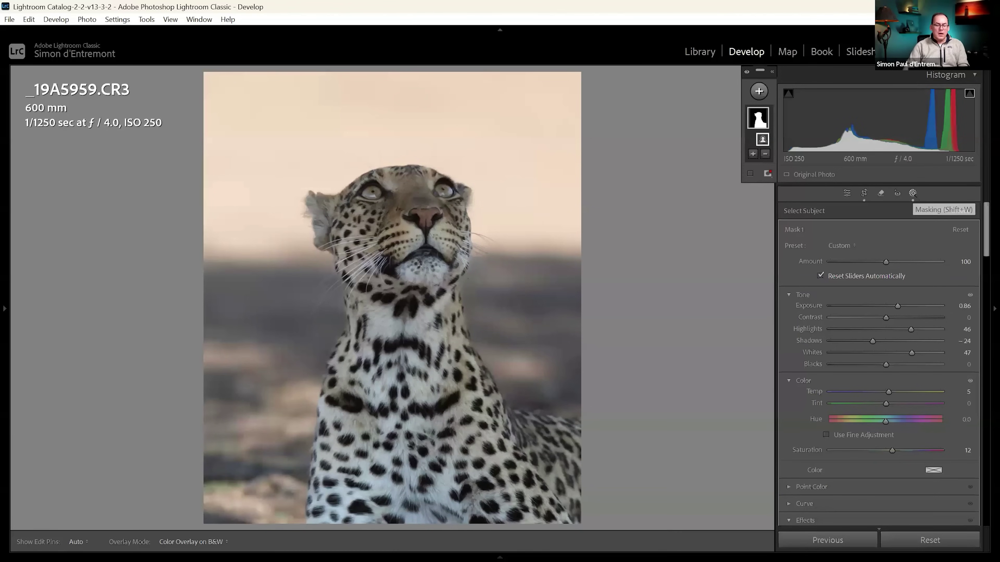
{"action": "left_click", "coordinate": [912, 193]}
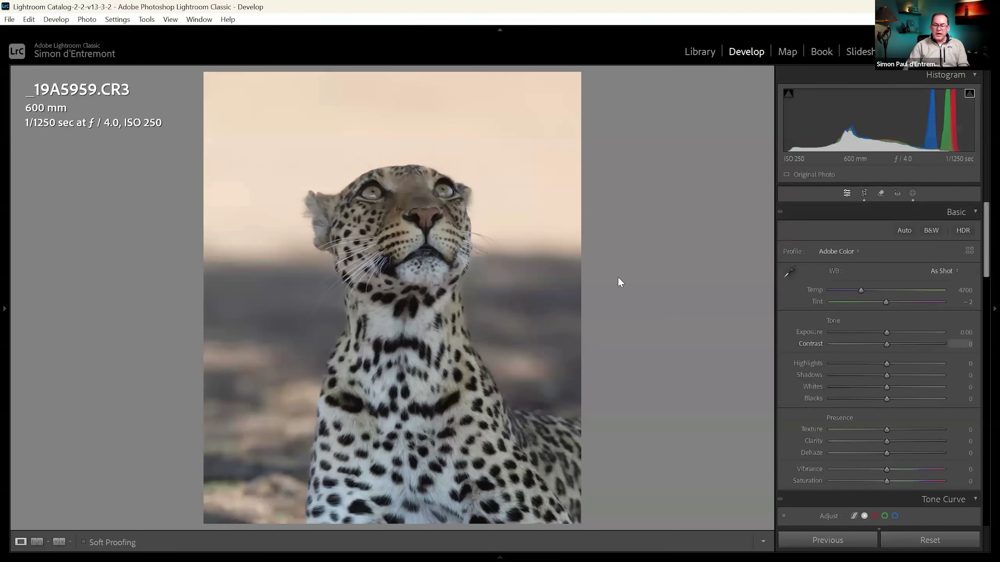
Add a vertical radial gradient mask over the leopard's neck and chest, raise its Whites and leave masking
{"action": "left_click", "coordinate": [425, 281]}
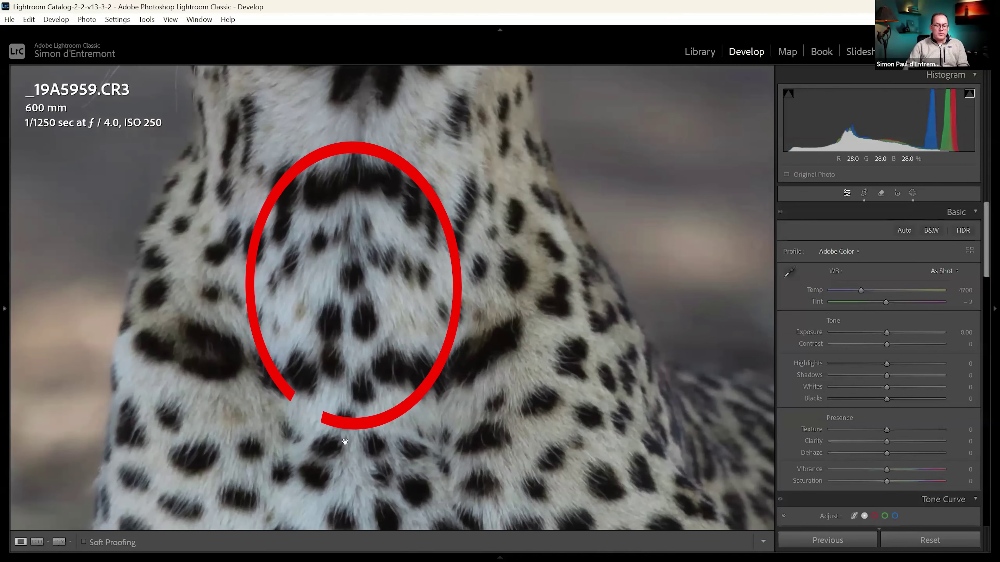
{"action": "left_click", "coordinate": [429, 276]}
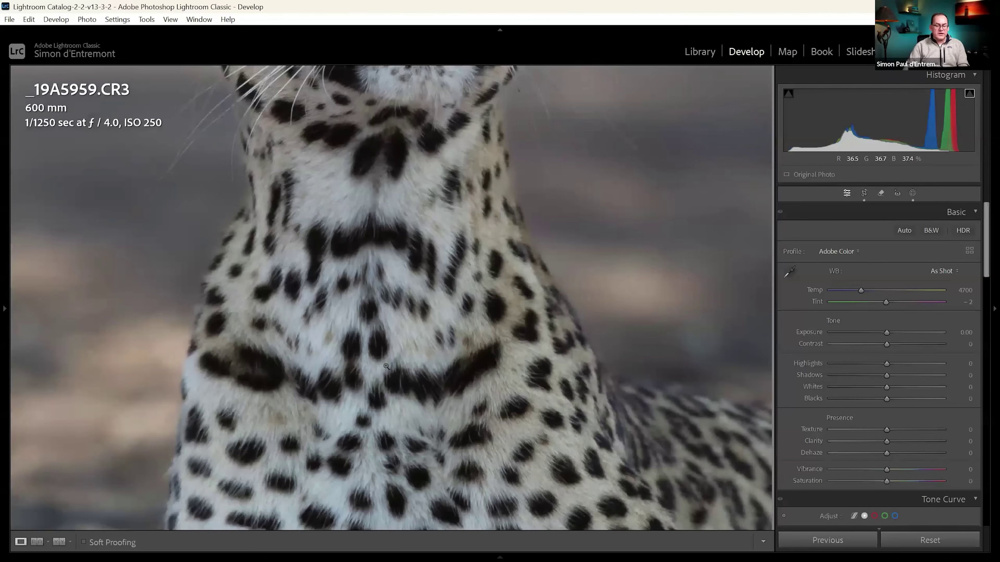
{"action": "left_click", "coordinate": [912, 193]}
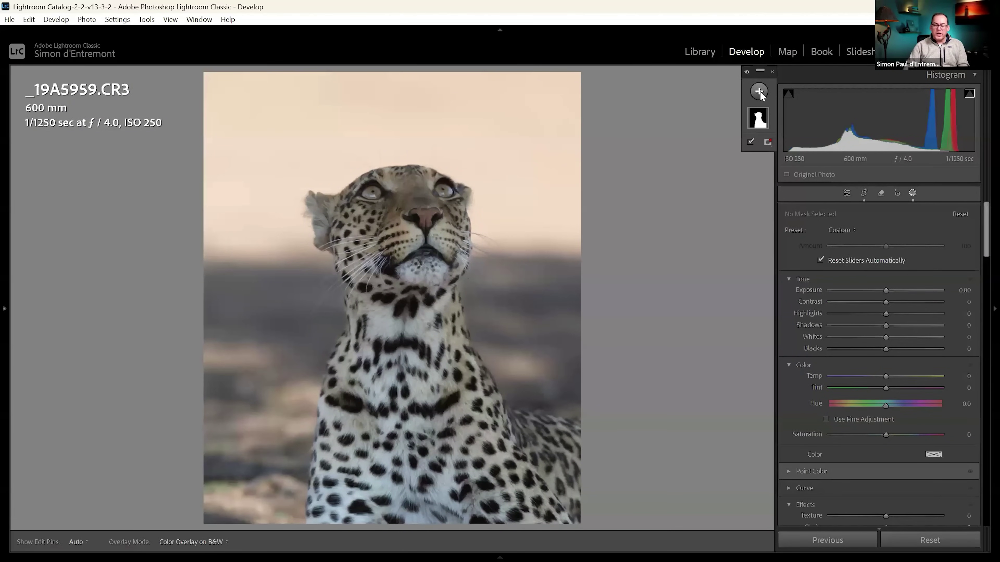
{"action": "left_click", "coordinate": [759, 91]}
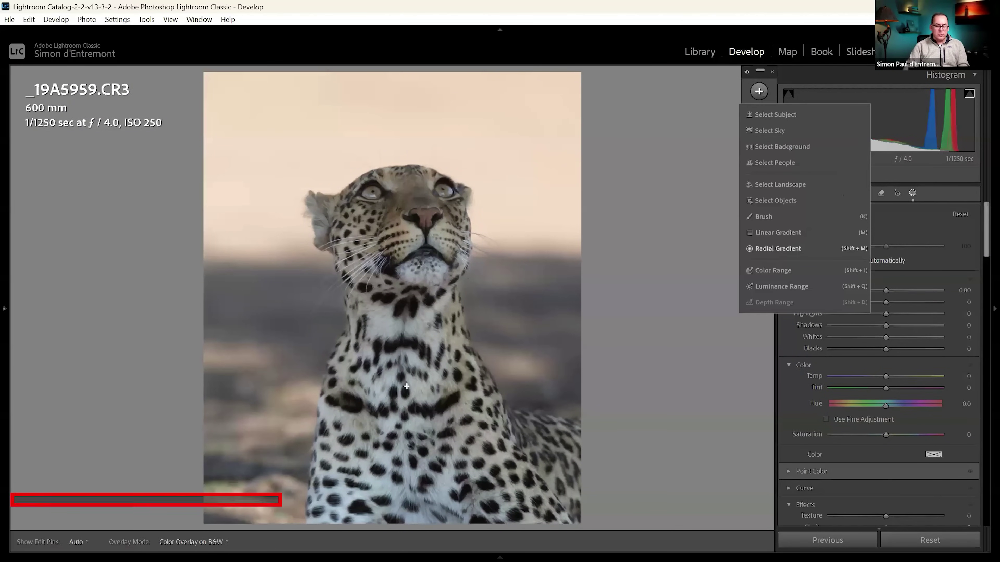
{"action": "left_click", "coordinate": [783, 248]}
{"action": "left_click_drag", "start_coordinate": [407, 388], "coordinate": [473, 500]}
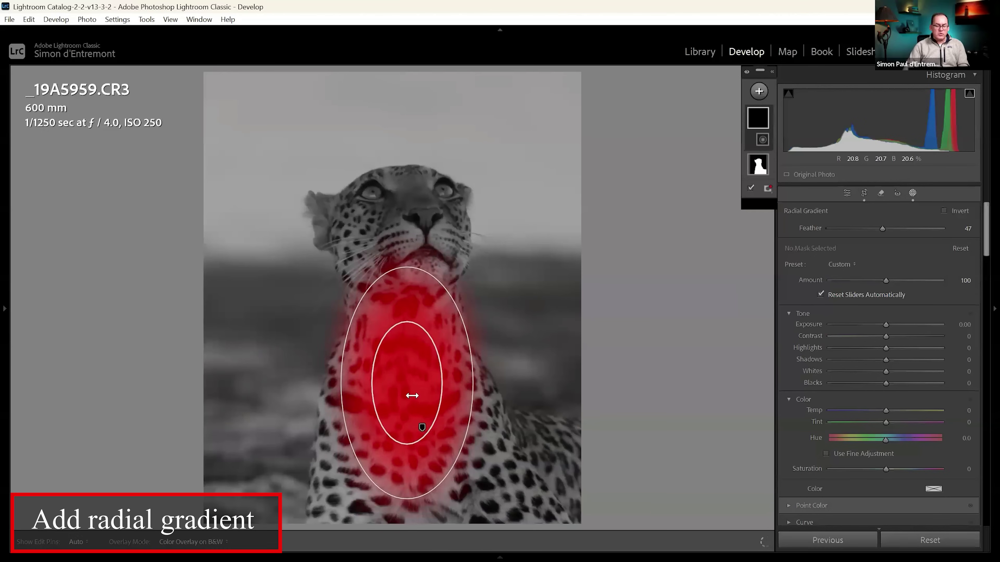
{"action": "mouse_move", "coordinate": [887, 371]}
{"action": "left_mouse_down"}
{"action": "mouse_move", "coordinate": [910, 366]}
{"action": "mouse_move", "coordinate": [901, 371]}
{"action": "left_mouse_up"}
{"action": "key", "text": "shift+w"}
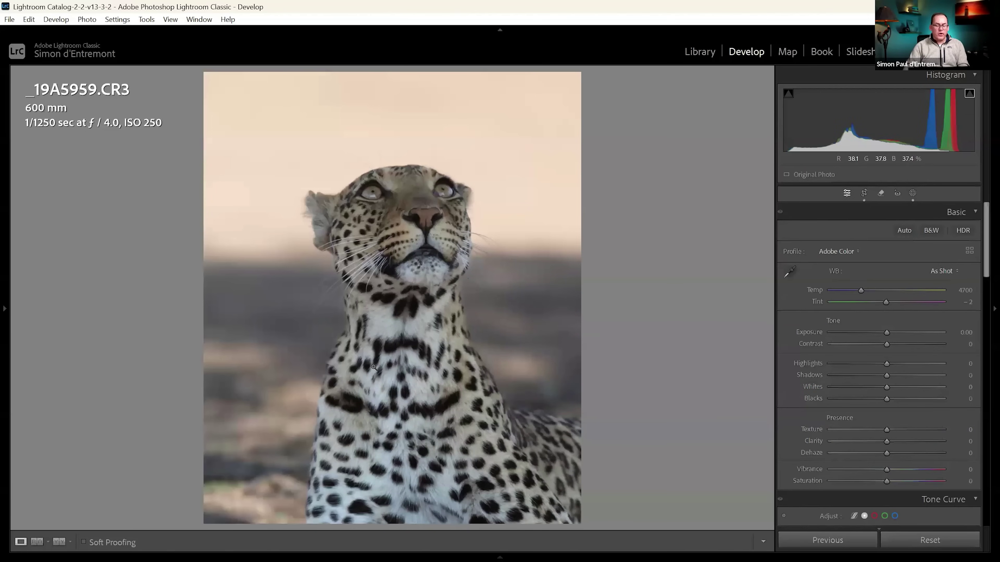
Examine the leopard's face and eyes up close, including at 200% magnification
{"action": "left_click", "coordinate": [382, 196]}
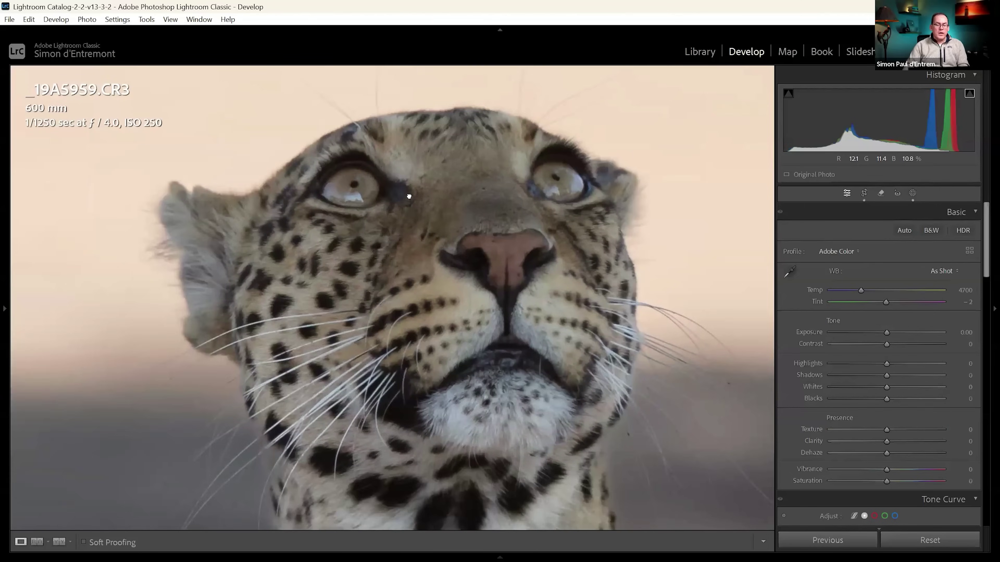
{"action": "left_click_drag", "start_coordinate": [409, 198], "coordinate": [424, 258]}
{"action": "left_click", "coordinate": [528, 329]}
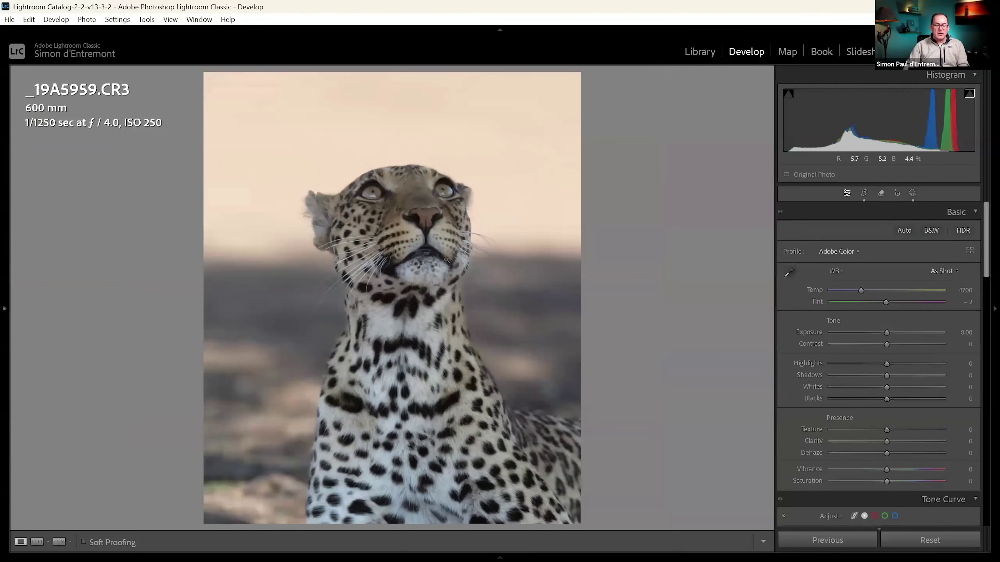
{"action": "left_click", "coordinate": [377, 193]}
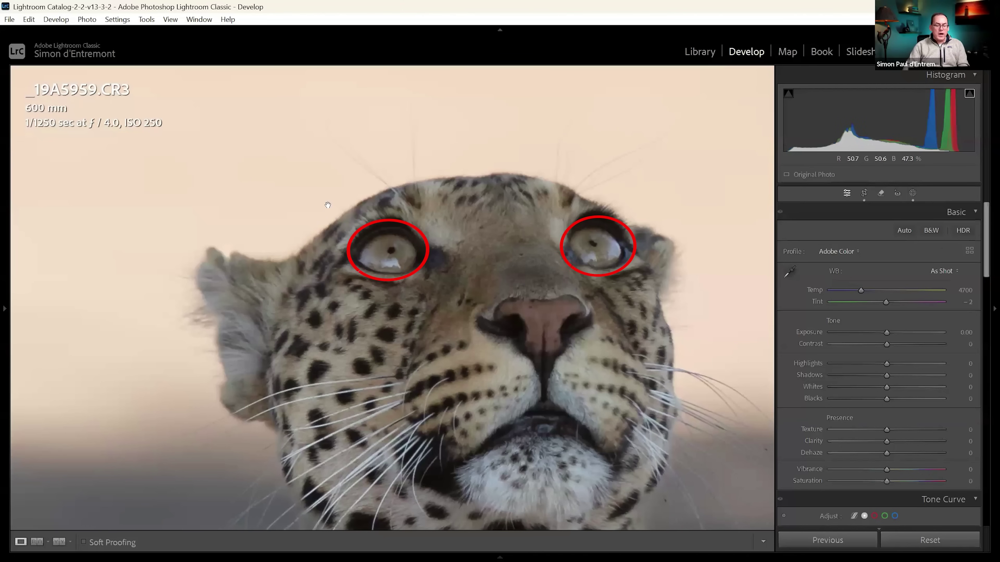
{"action": "left_click", "coordinate": [8, 313]}
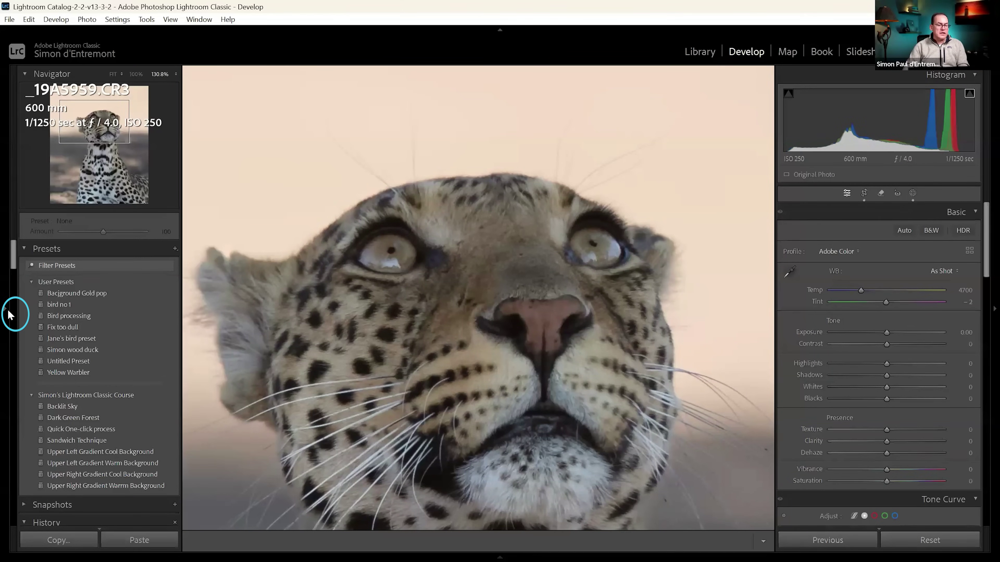
{"action": "left_click", "coordinate": [176, 74]}
{"action": "left_click", "coordinate": [136, 192]}
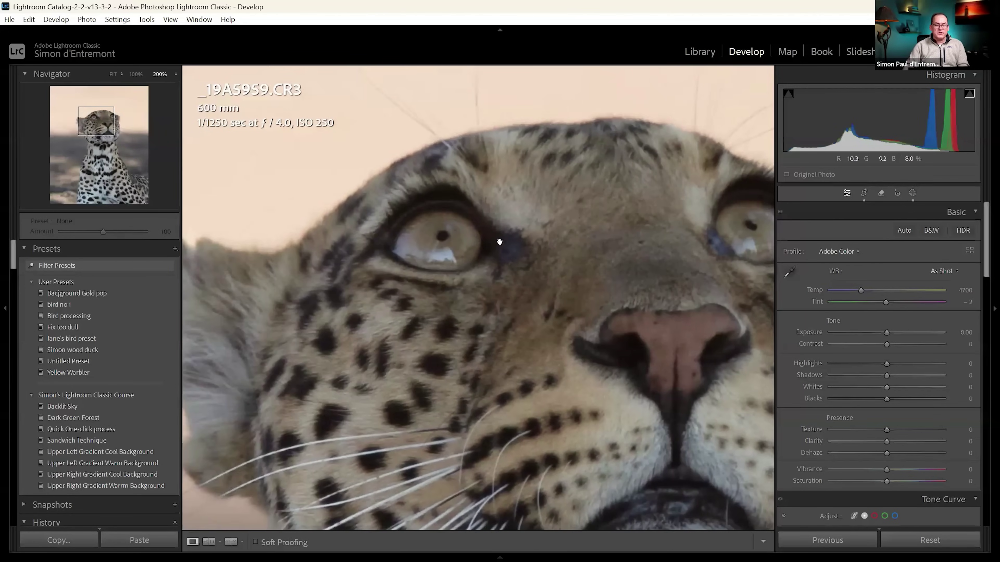
{"action": "key", "text": "z"}
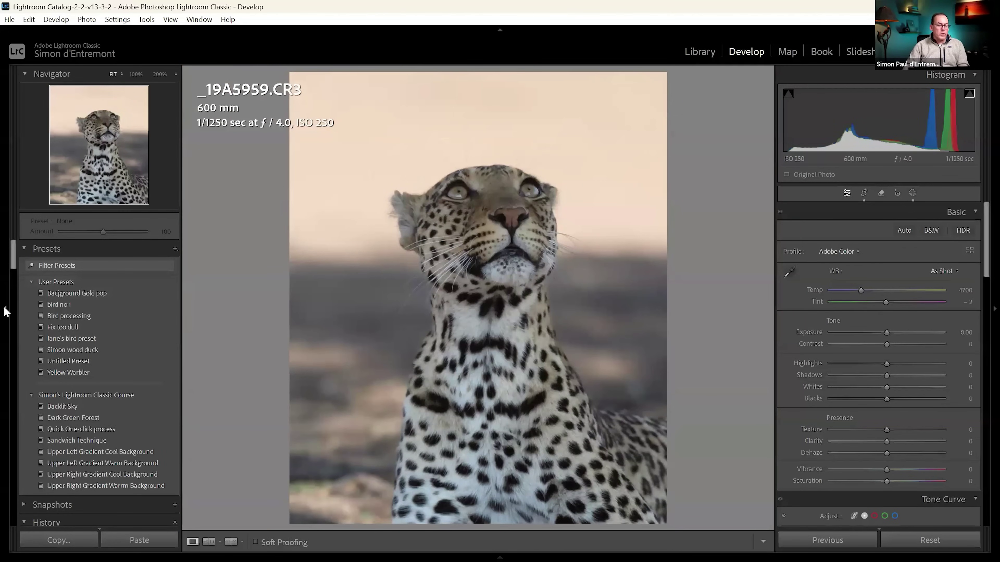
{"action": "key", "text": "F7"}
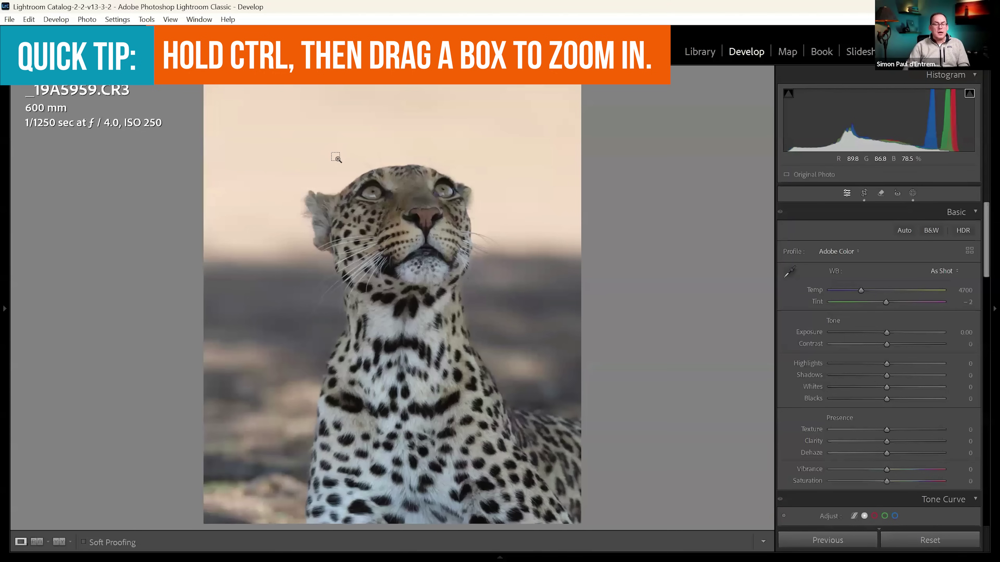
Paint a new brush mask over both of the leopard's eyes with size 6.0 and feather 20
{"action": "left_click_drag", "start_coordinate": [329, 152], "coordinate": [439, 246]}
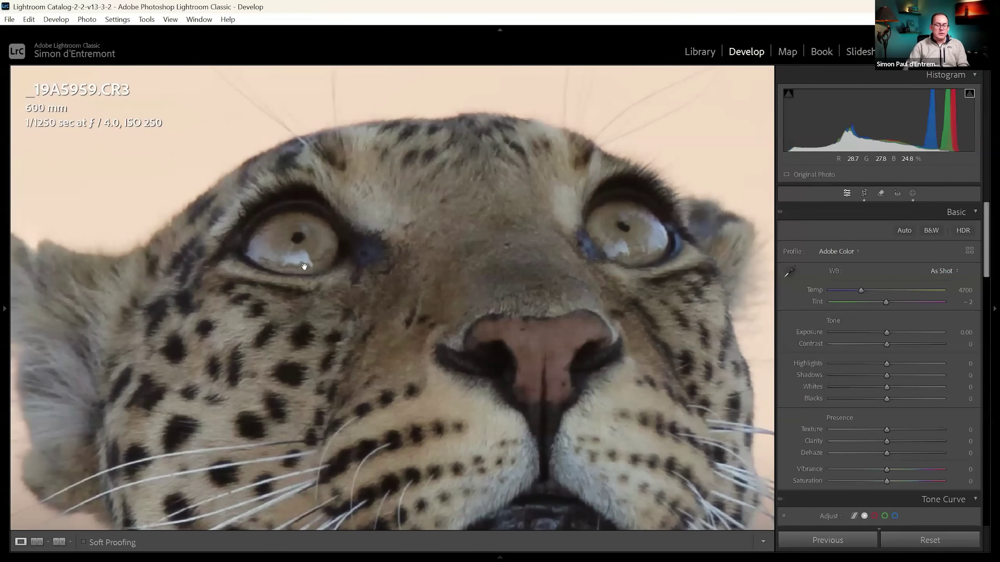
{"action": "scroll", "coordinate": [565, 184], "scroll_direction": "down", "scroll_amount": 2}
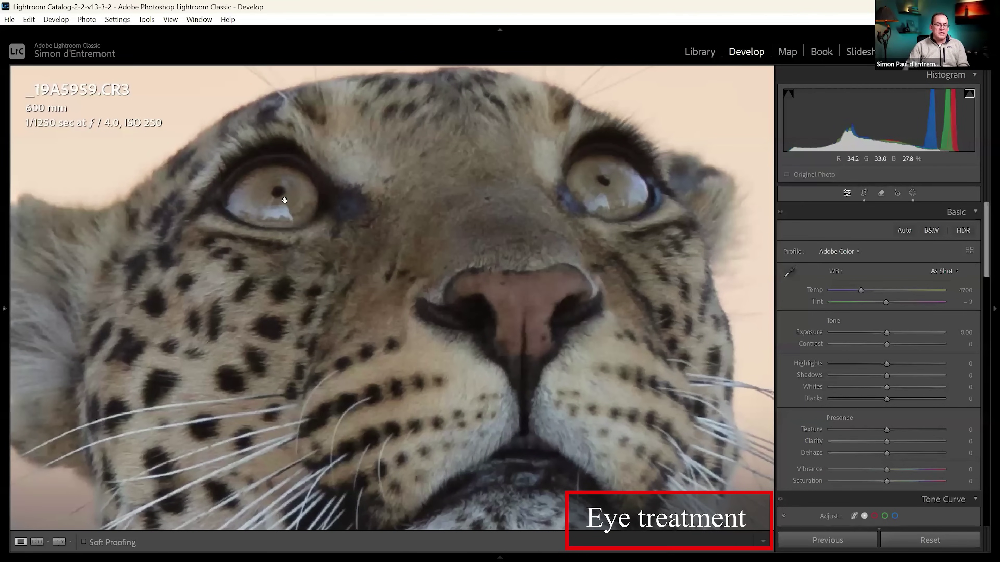
{"action": "left_click", "coordinate": [913, 194]}
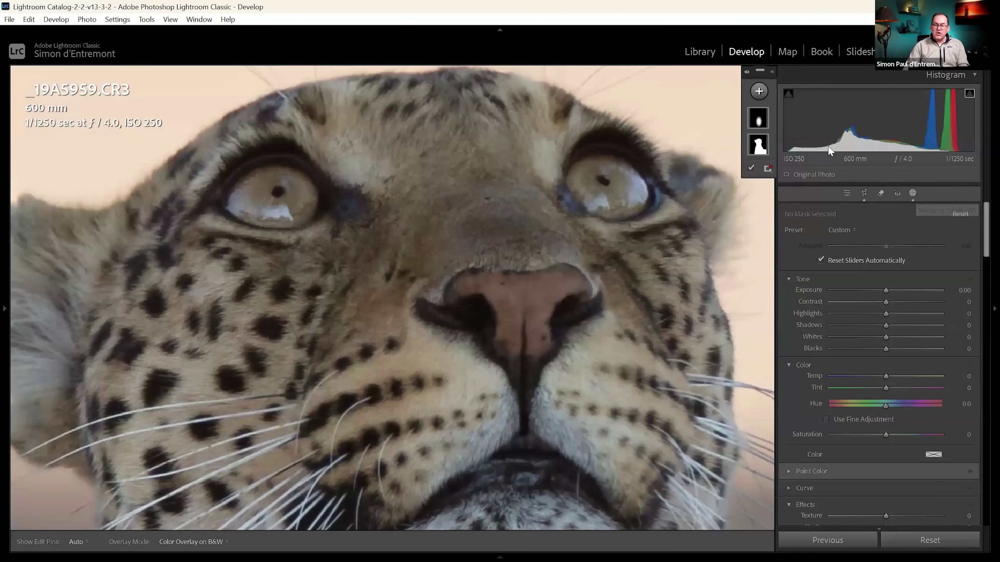
{"action": "left_click", "coordinate": [761, 91]}
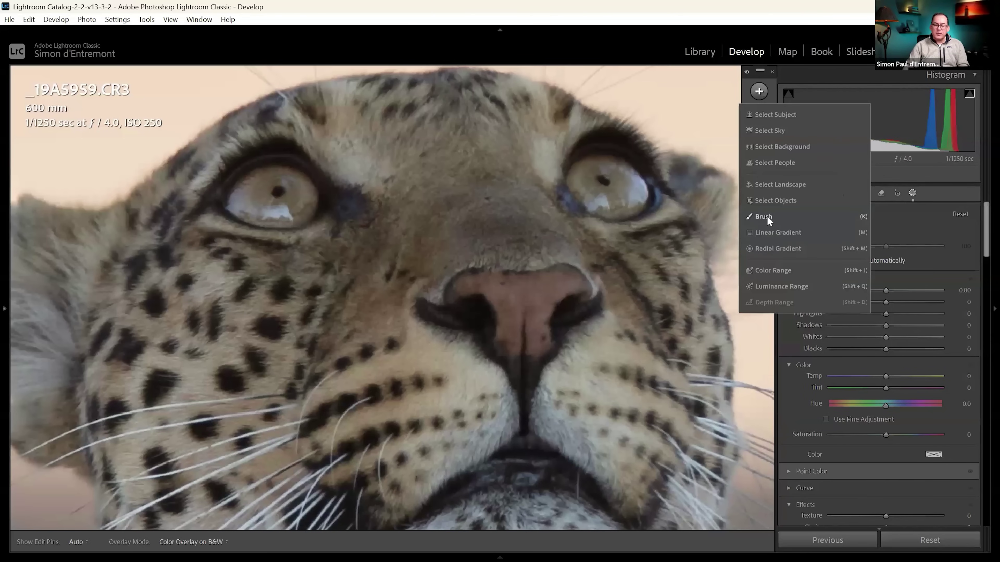
{"action": "left_click", "coordinate": [764, 217]}
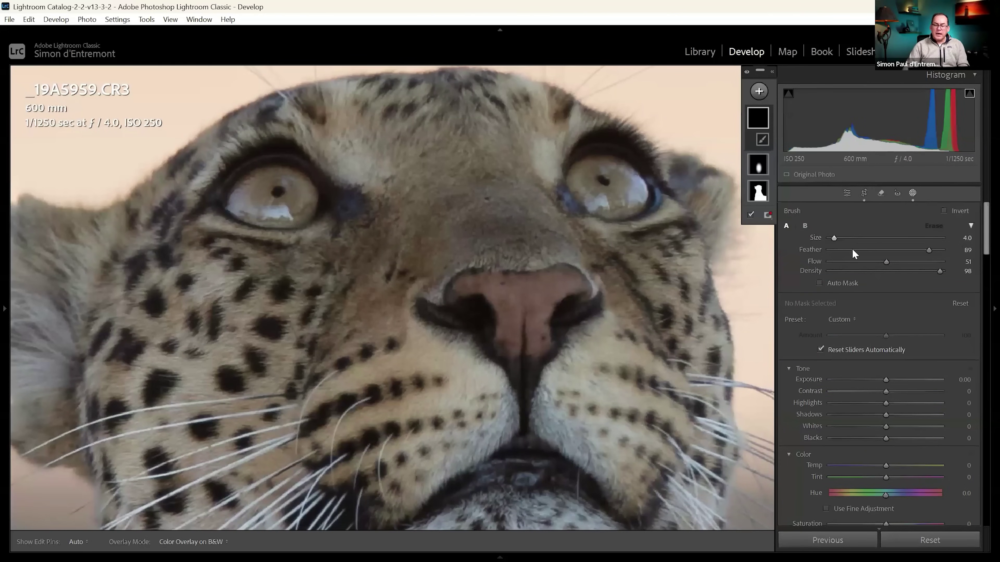
{"action": "scroll", "coordinate": [184, 179], "scroll_direction": "up", "scroll_amount": 4}
{"action": "mouse_move", "coordinate": [289, 180]}
{"action": "left_mouse_down"}
{"action": "mouse_move", "coordinate": [248, 208]}
{"action": "mouse_move", "coordinate": [284, 211]}
{"action": "mouse_move", "coordinate": [298, 193]}
{"action": "mouse_move", "coordinate": [265, 189]}
{"action": "mouse_move", "coordinate": [268, 218]}
{"action": "mouse_move", "coordinate": [303, 185]}
{"action": "left_mouse_up"}
{"action": "mouse_move", "coordinate": [600, 181]}
{"action": "left_mouse_down"}
{"action": "mouse_move", "coordinate": [635, 191]}
{"action": "mouse_move", "coordinate": [608, 173]}
{"action": "mouse_move", "coordinate": [589, 188]}
{"action": "mouse_move", "coordinate": [622, 196]}
{"action": "mouse_move", "coordinate": [596, 169]}
{"action": "left_mouse_up"}
Warm the eye mask's Temp to 9 and set its Exposure to 0.16
{"action": "left_click_drag", "start_coordinate": [886, 464], "coordinate": [888, 464]}
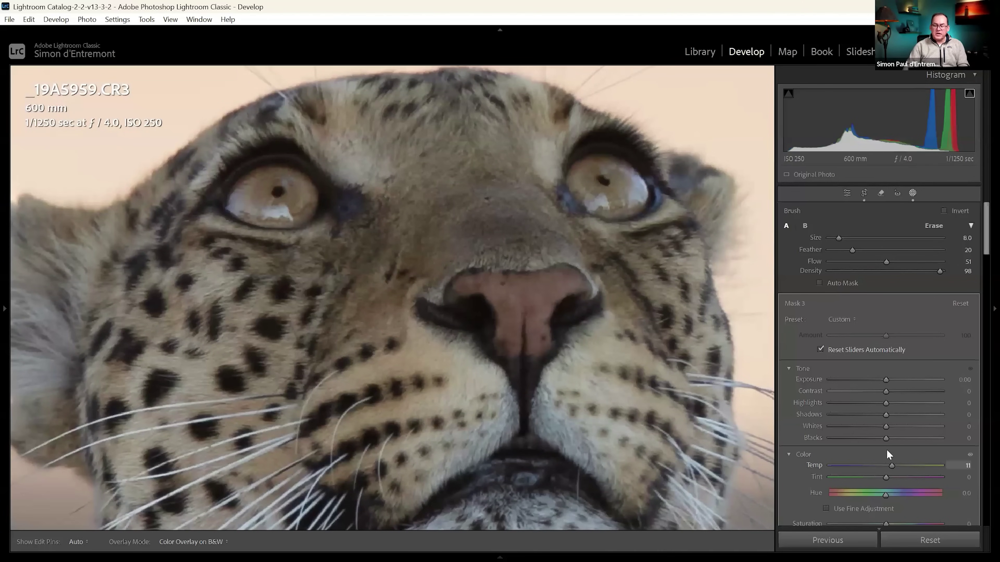
{"action": "left_click_drag", "start_coordinate": [886, 379], "coordinate": [891, 378]}
{"action": "key", "text": "Up"}
{"action": "key", "text": "Up"}
{"action": "key", "text": "Up"}
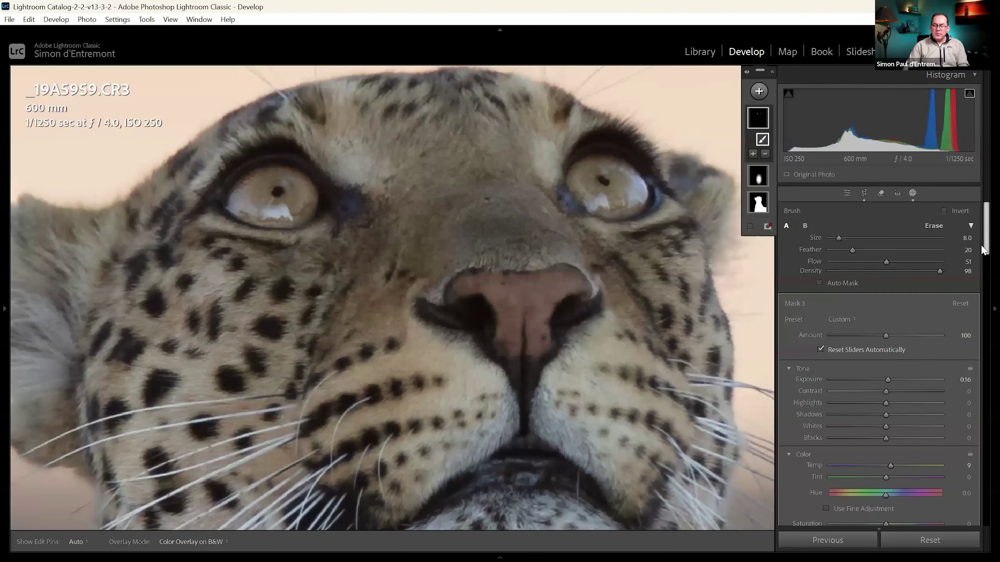
Set the eye mask's Clarity to 26
{"action": "scroll", "coordinate": [983, 271], "scroll_direction": "down", "scroll_amount": 4}
{"action": "left_click_drag", "start_coordinate": [891, 465], "coordinate": [910, 465]}
{"action": "key", "text": "Down"}
{"action": "key", "text": "Down"}
{"action": "key", "text": "Down"}
{"action": "key", "text": "Down"}
{"action": "key", "text": "Down"}
{"action": "key", "text": "Down"}
{"action": "key", "text": "Down"}
{"action": "key", "text": "Down"}
{"action": "key", "text": "Down"}
{"action": "key", "text": "Down"}
{"action": "key", "text": "Down"}
{"action": "key", "text": "Down"}
{"action": "key", "text": "Down"}
{"action": "key", "text": "Down"}
{"action": "key", "text": "Down"}
{"action": "key", "text": "Down"}
{"action": "key", "text": "Down"}
{"action": "key", "text": "Down"}
{"action": "key", "text": "Down"}
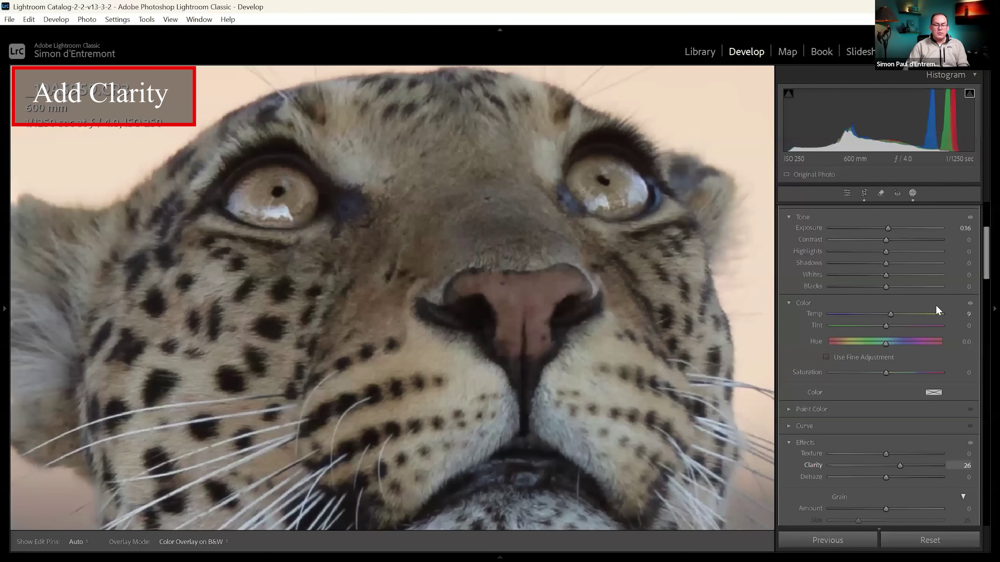
Reselect the leopard's eye mask and lower its Exposure to 0.04
{"action": "key", "text": "Down"}
{"action": "key", "text": "Down"}
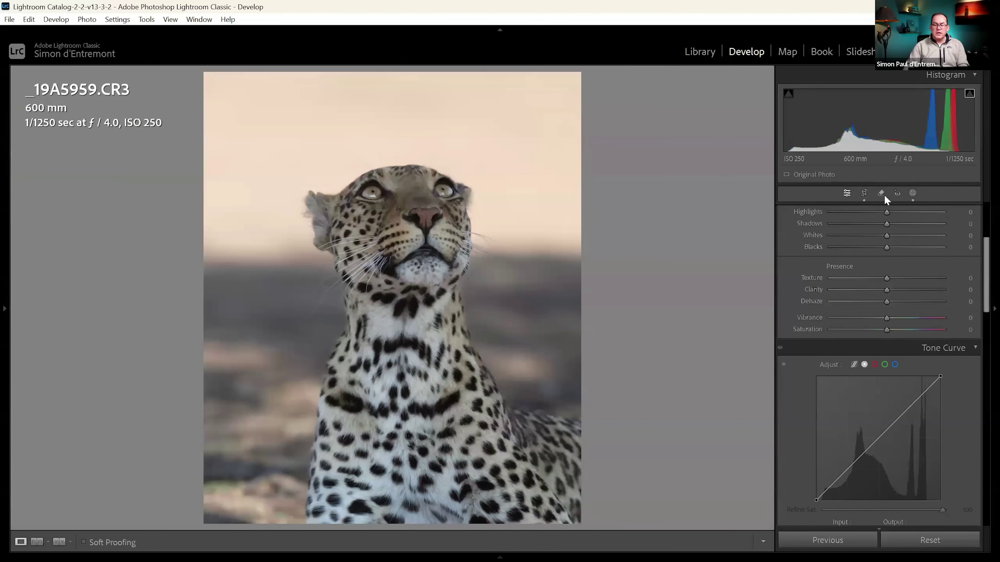
{"action": "left_click", "coordinate": [912, 192]}
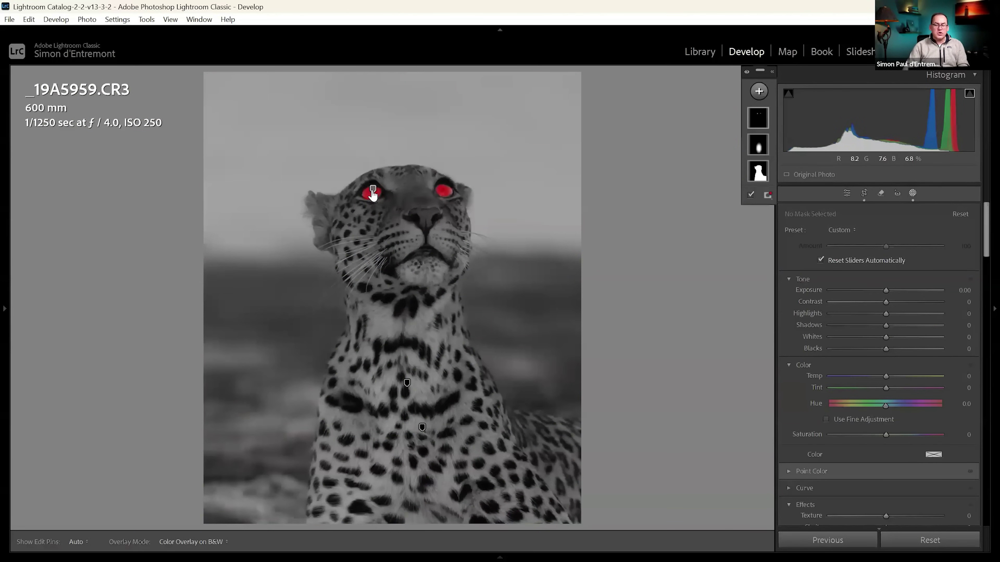
{"action": "left_click", "coordinate": [373, 193]}
{"action": "left_click_drag", "start_coordinate": [887, 381], "coordinate": [886, 380]}
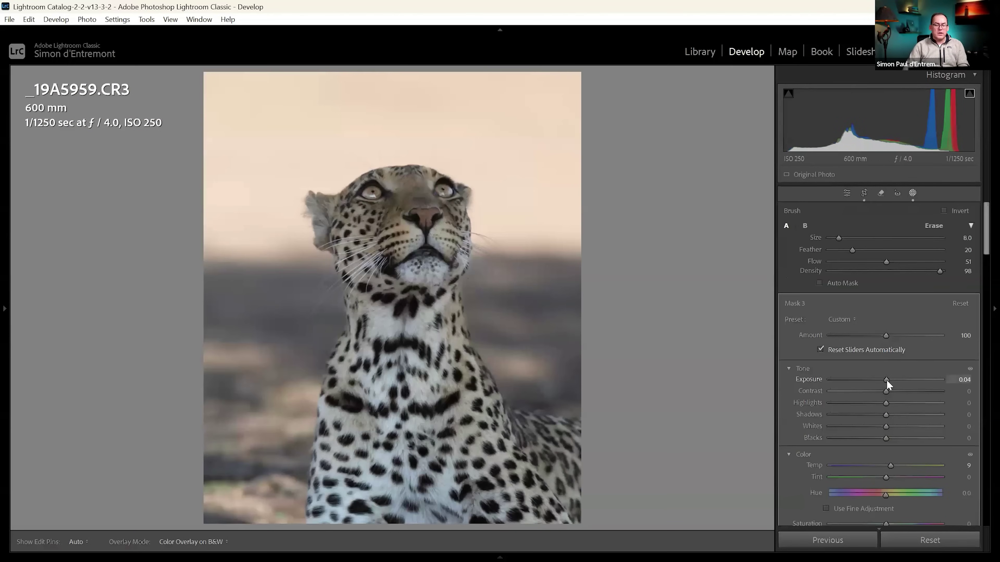
{"action": "left_click", "coordinate": [908, 195]}
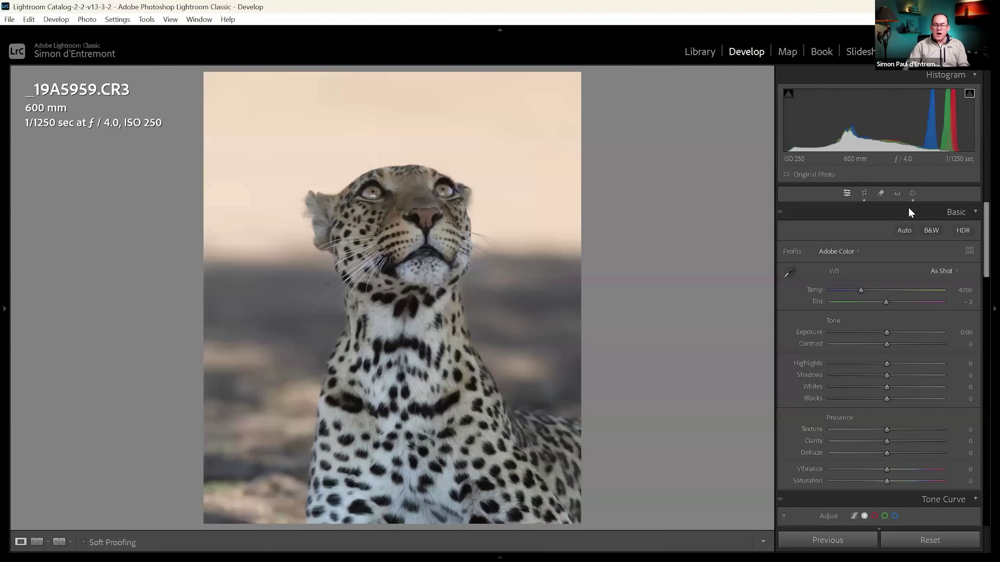
Create a Select Background mask and set its Whites to -58 and Exposure to -0.18
{"action": "left_click", "coordinate": [912, 193]}
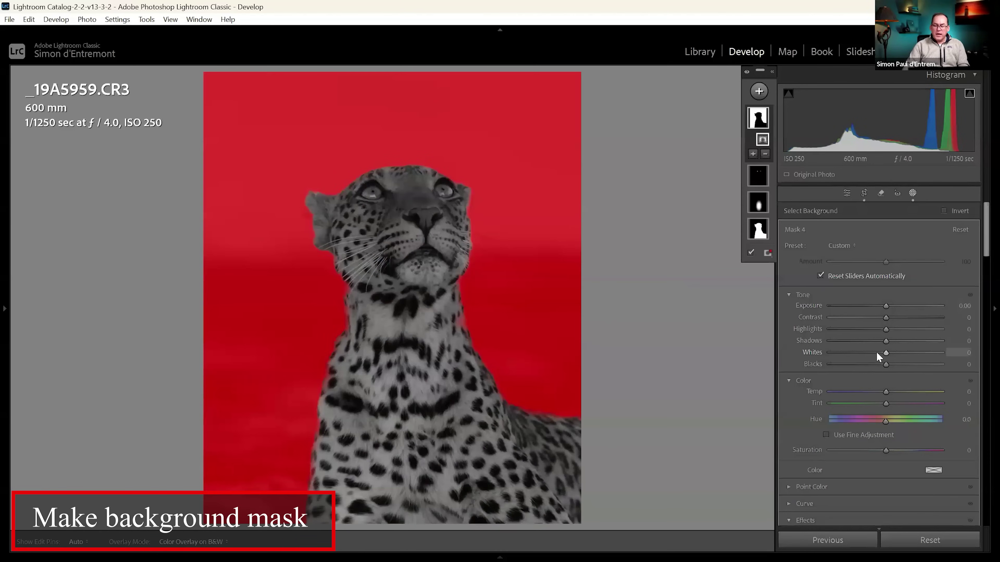
{"action": "left_click_drag", "start_coordinate": [875, 351], "coordinate": [849, 357]}
{"action": "left_click_drag", "start_coordinate": [882, 305], "coordinate": [883, 306]}
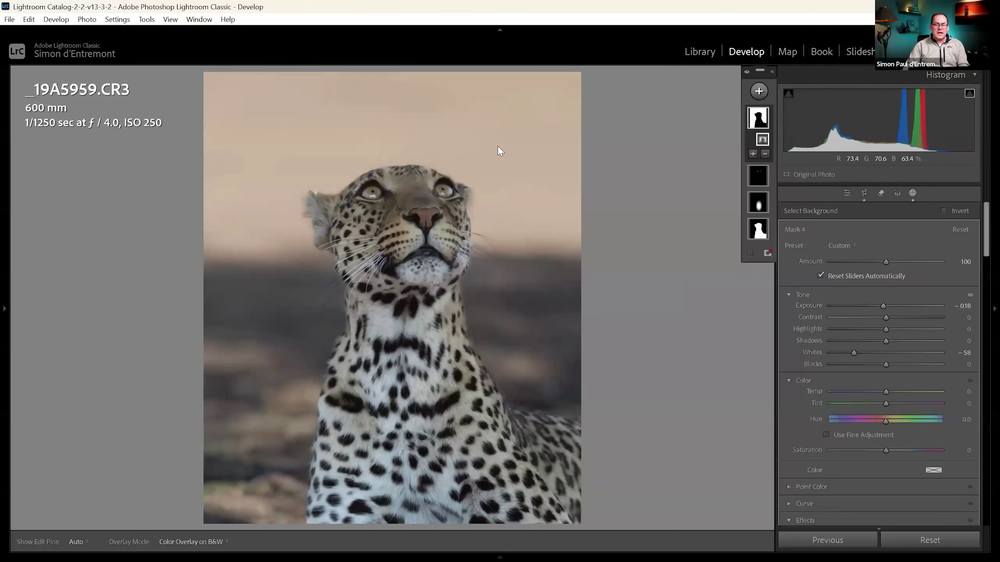
Warm the background mask's Temp to 25
{"action": "left_click", "coordinate": [501, 173]}
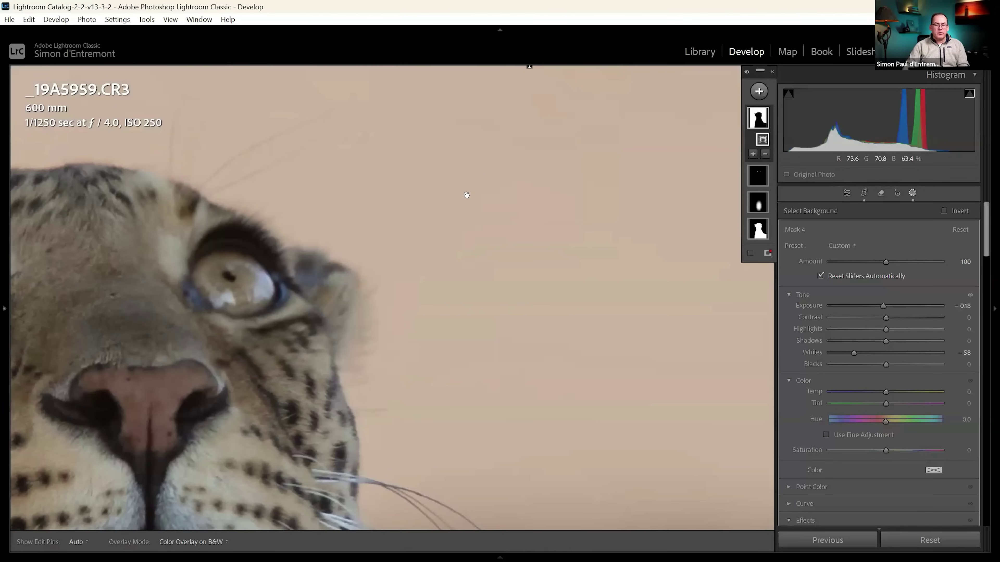
{"action": "left_click", "coordinate": [492, 216]}
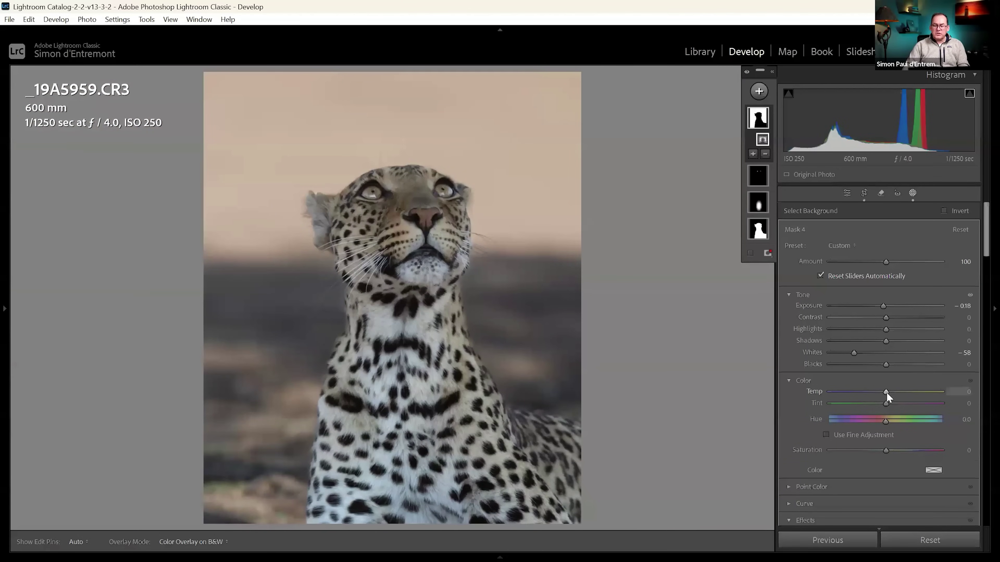
{"action": "left_click_drag", "start_coordinate": [886, 392], "coordinate": [898, 394]}
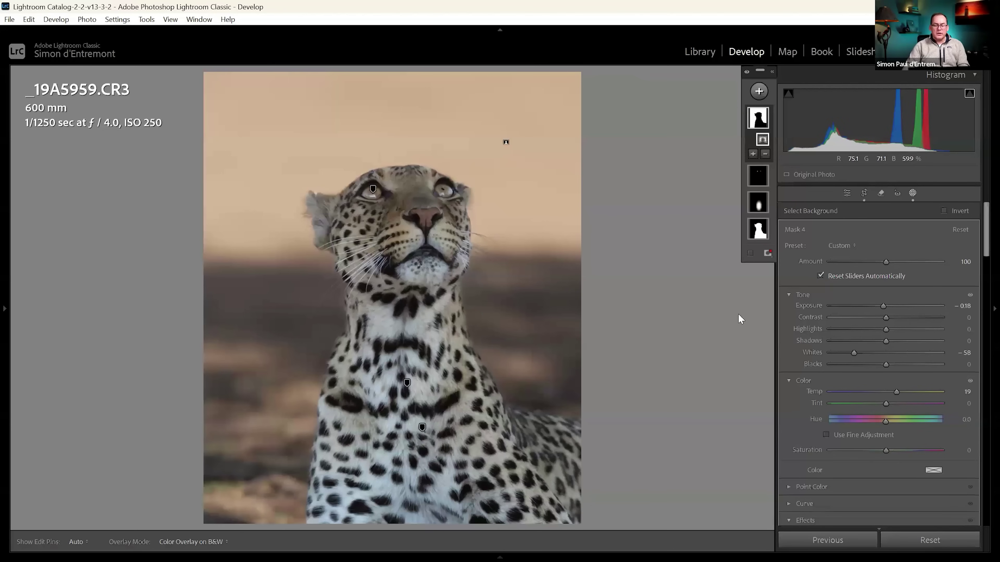
{"action": "left_click_drag", "start_coordinate": [897, 392], "coordinate": [898, 392]}
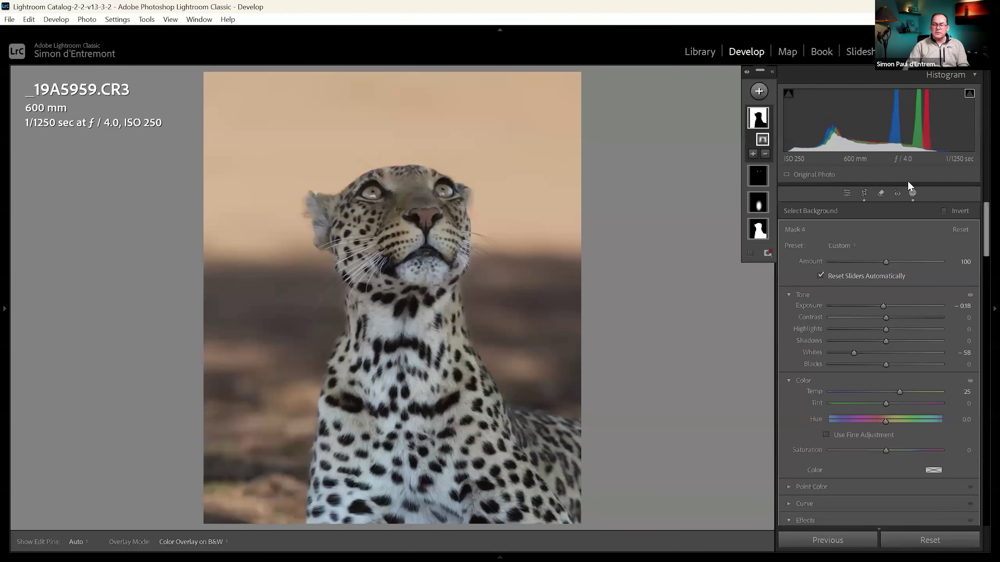
Add a linear gradient mask rising from the photo's bottom edge to the leopard's chest and set its Exposure to -0.86
{"action": "left_click", "coordinate": [758, 92]}
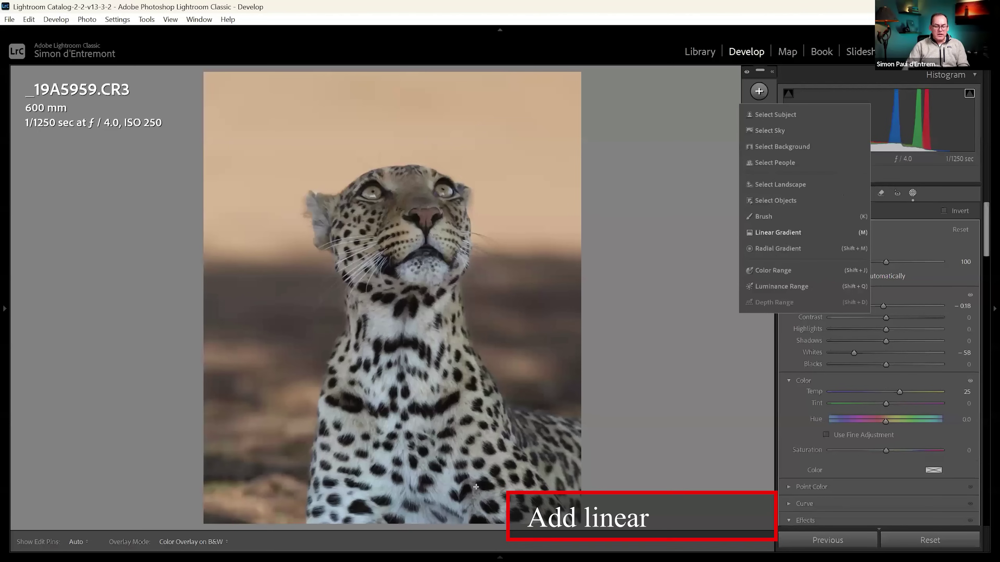
{"action": "left_click_drag", "start_coordinate": [416, 460], "coordinate": [413, 390]}
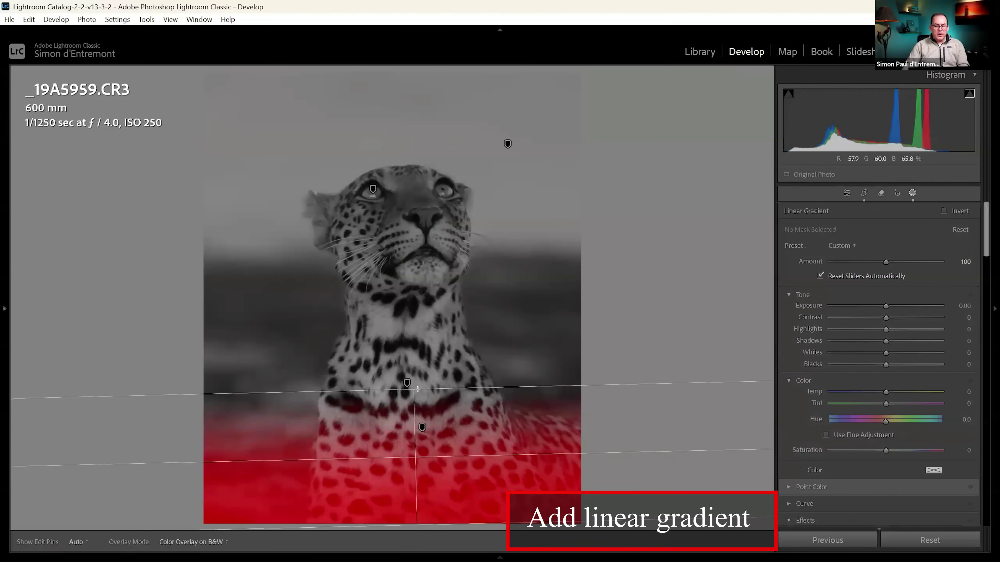
{"action": "left_click_drag", "start_coordinate": [879, 311], "coordinate": [873, 308]}
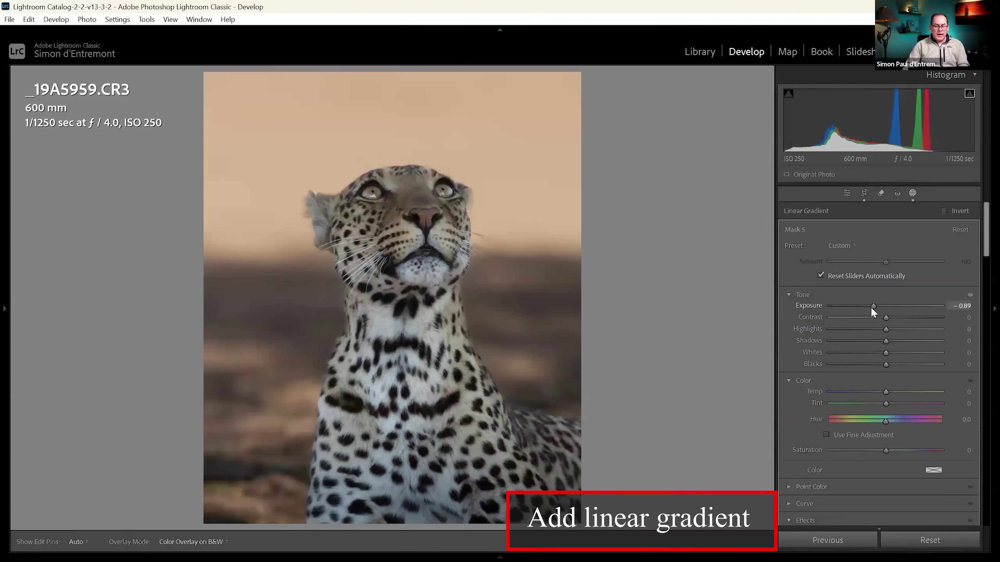
{"action": "left_click", "coordinate": [870, 307]}
{"action": "left_click_drag", "start_coordinate": [871, 306], "coordinate": [874, 306]}
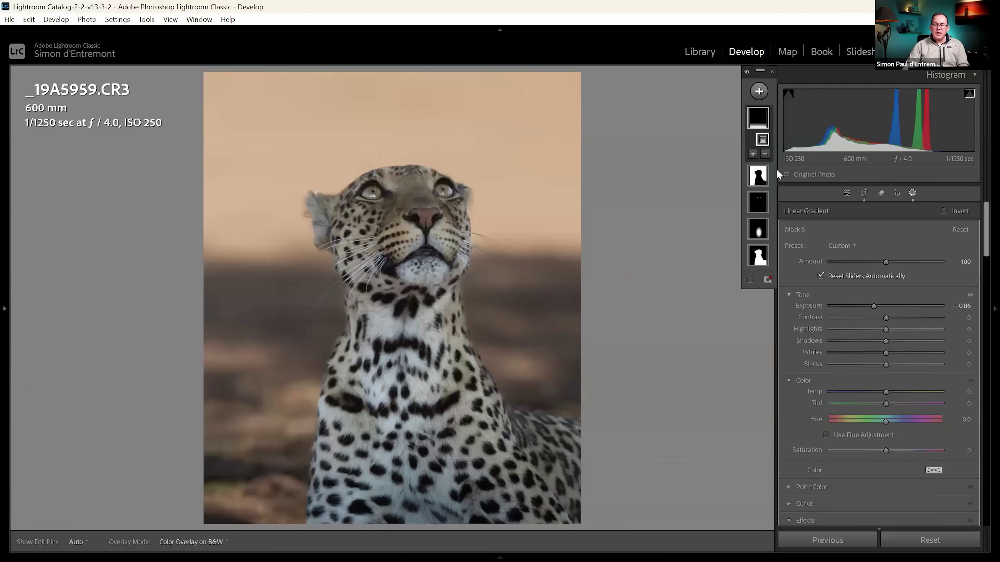
Add a linear gradient mask from the photo's top edge down to the leopard's chin and intersect it with Select Background
{"action": "left_click", "coordinate": [759, 90]}
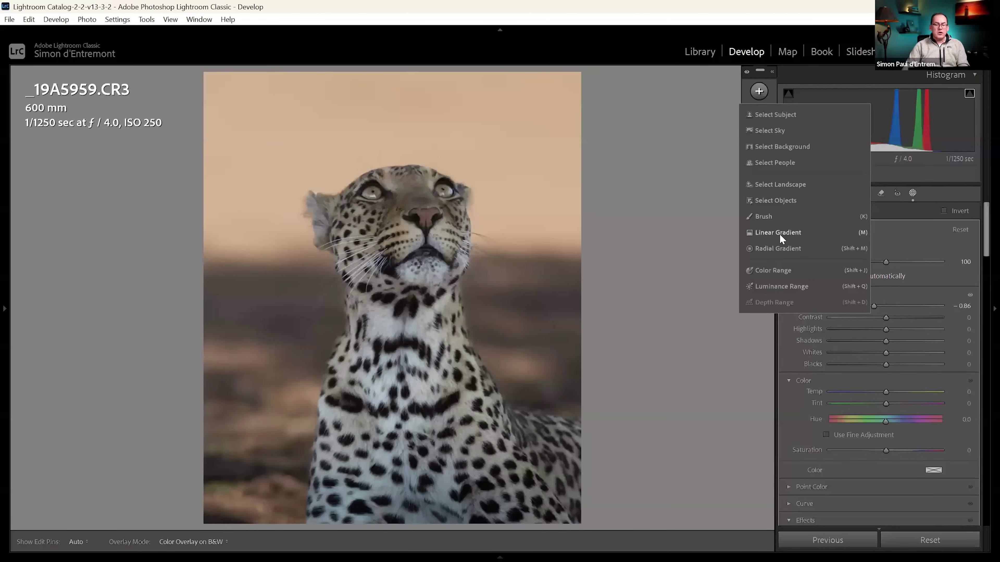
{"action": "left_click_drag", "start_coordinate": [413, 206], "coordinate": [426, 251]}
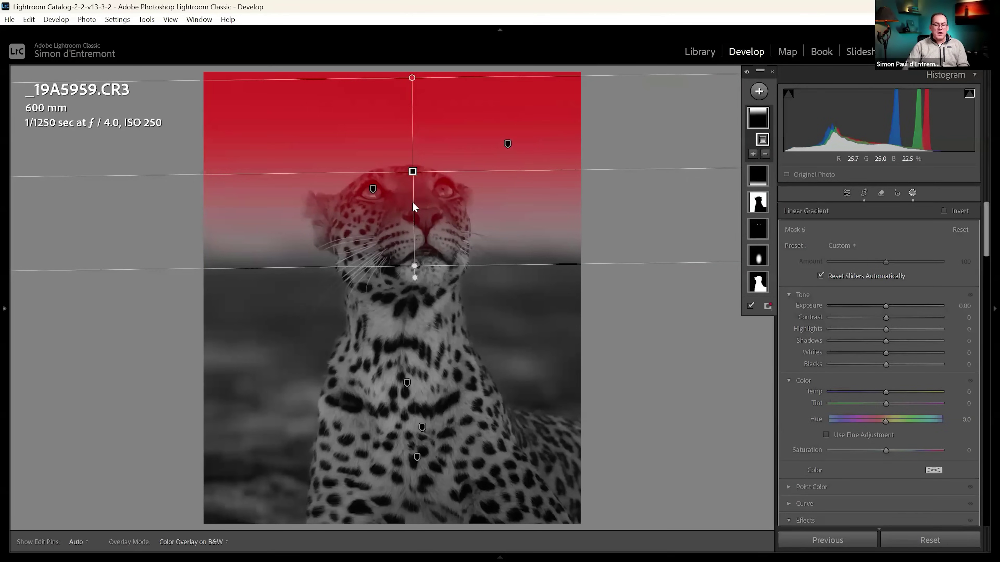
{"action": "right_click", "coordinate": [759, 118]}
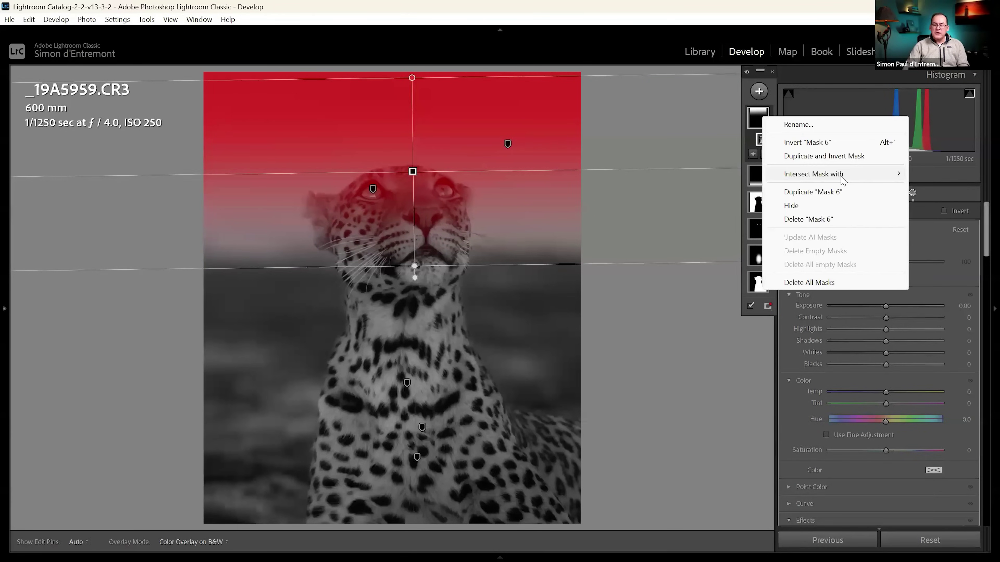
{"action": "mouse_move", "coordinate": [838, 178]}
{"action": "left_click", "coordinate": [719, 201]}
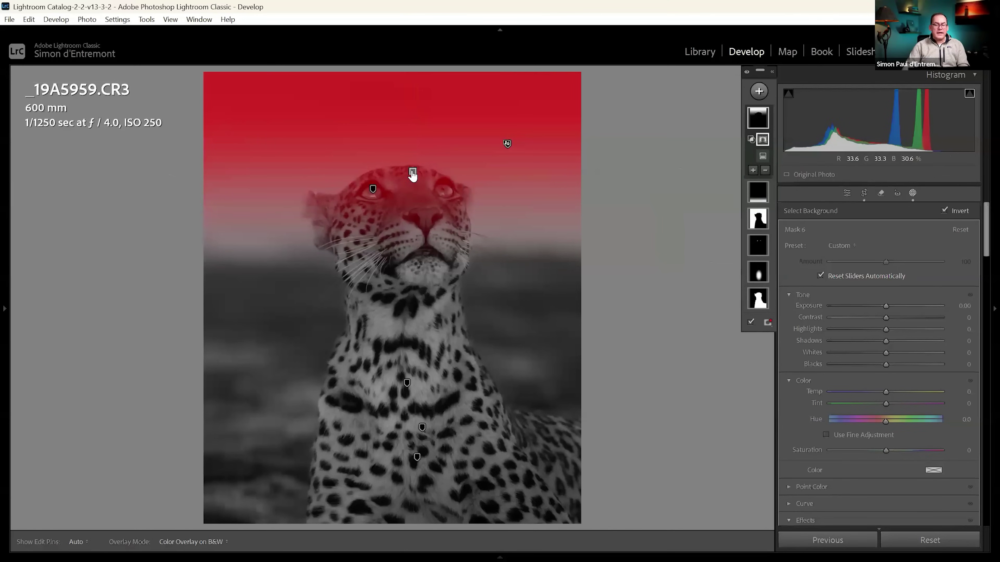
Move the top linear gradient up above the leopard's head and set its Exposure to -1.40
{"action": "left_click_drag", "start_coordinate": [412, 171], "coordinate": [413, 113]}
{"action": "left_click_drag", "start_coordinate": [884, 307], "coordinate": [864, 308]}
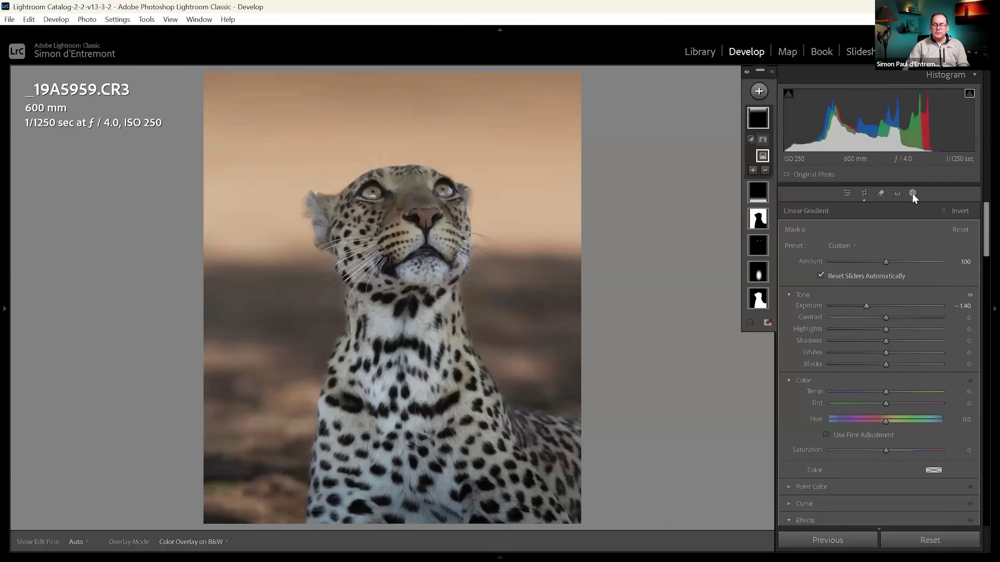
{"action": "left_click", "coordinate": [912, 194]}
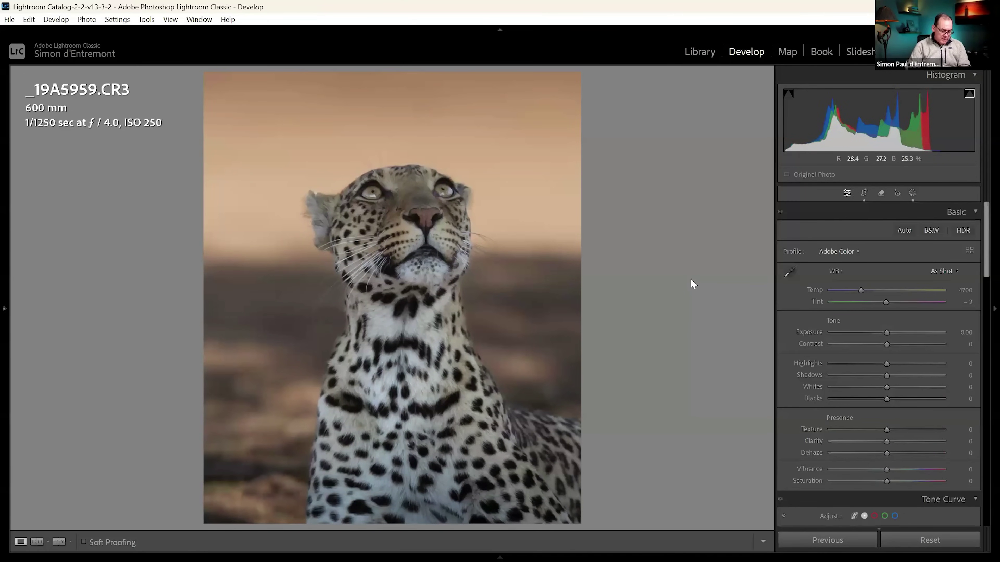
Compare the leopard photo before and after, and open the duck photo untitled-1016.CR3 in single-photo view
{"action": "key", "text": "y"}
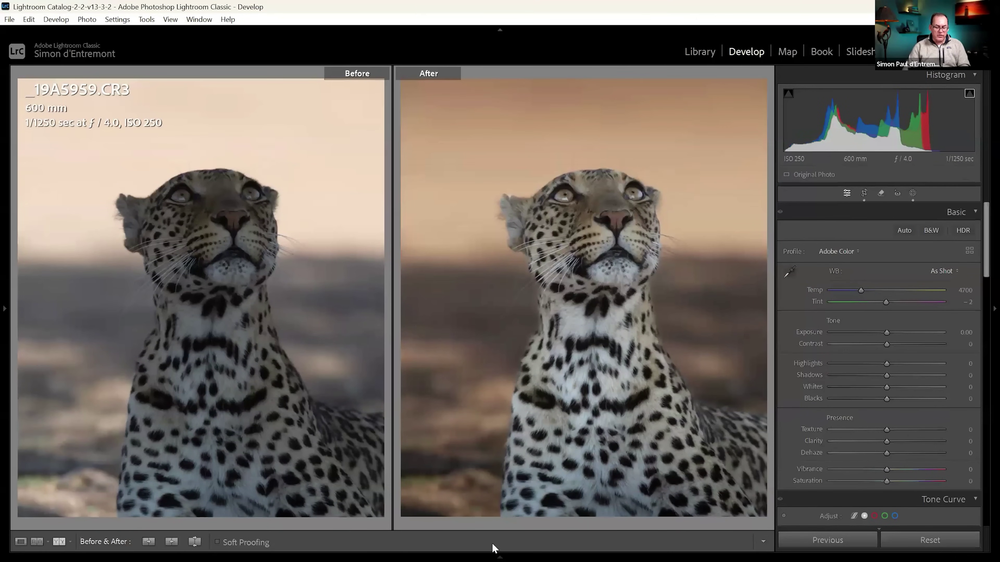
{"action": "mouse_move", "coordinate": [496, 556]}
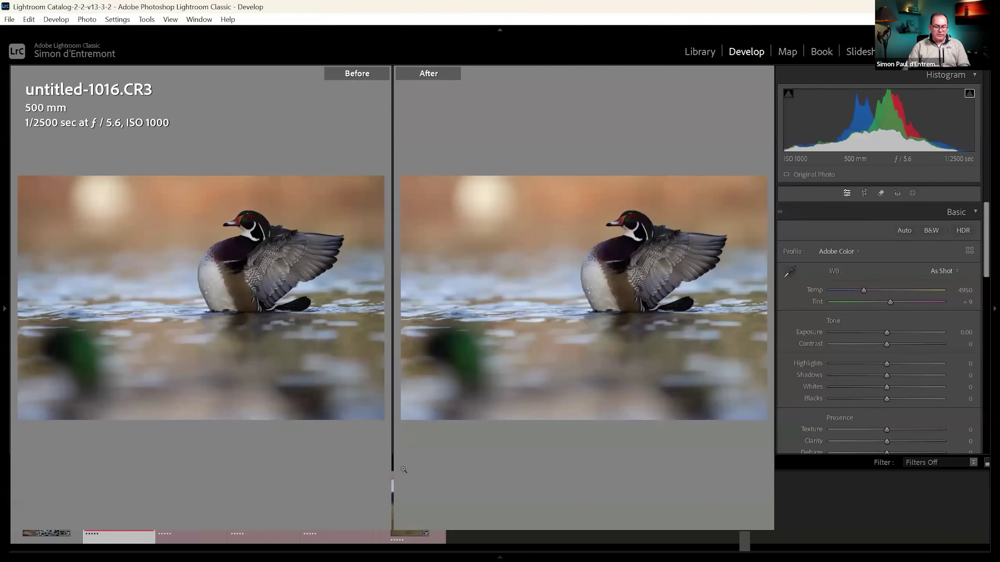
{"action": "key", "text": "d"}
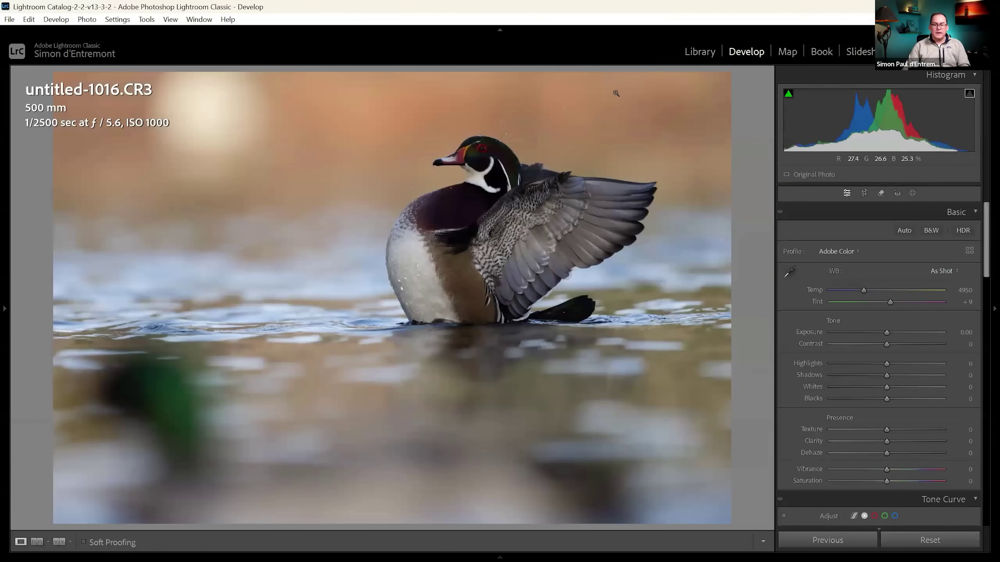
Crop the photo tighter around the duck, trimming the left side and the foreground with the blurred green shape
{"action": "left_click", "coordinate": [863, 194]}
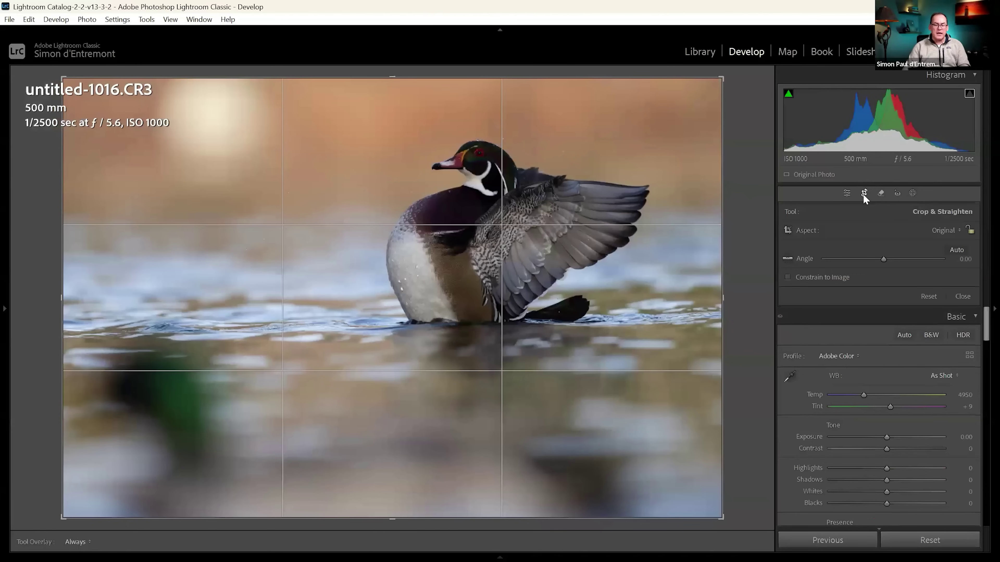
{"action": "left_click", "coordinate": [865, 194]}
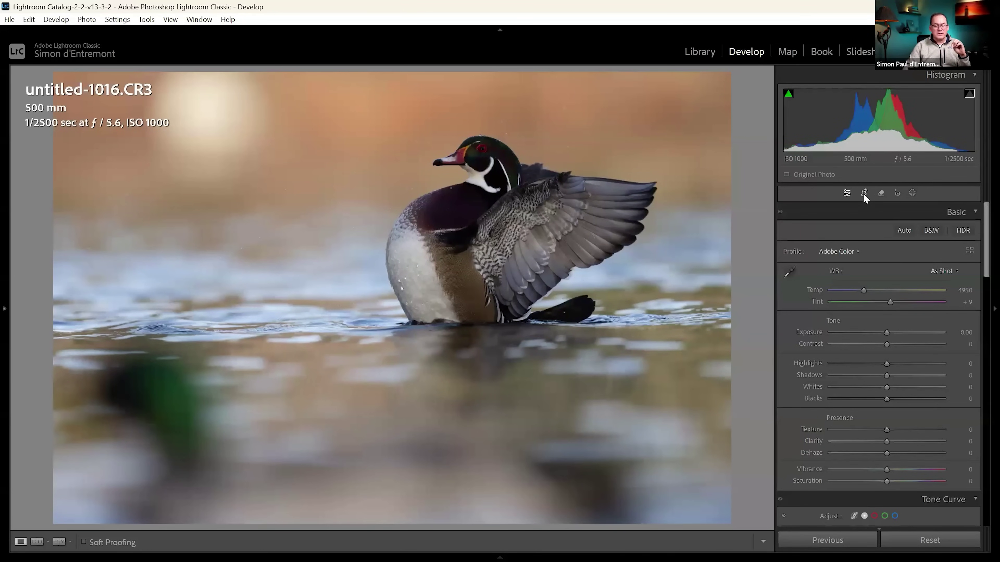
{"action": "left_click", "coordinate": [864, 192]}
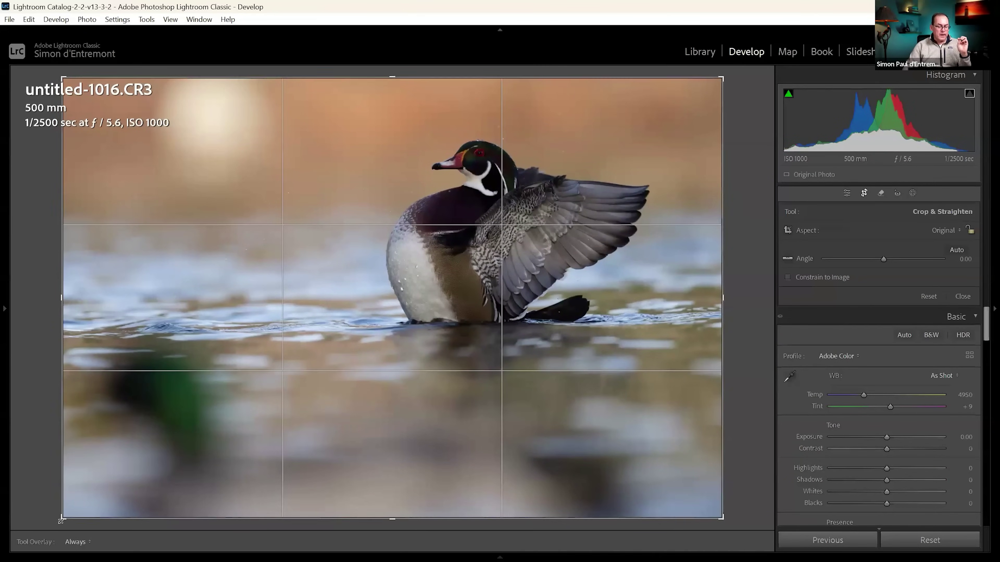
{"action": "left_click_drag", "start_coordinate": [135, 457], "coordinate": [149, 457]}
{"action": "left_click_drag", "start_coordinate": [147, 456], "coordinate": [139, 460]}
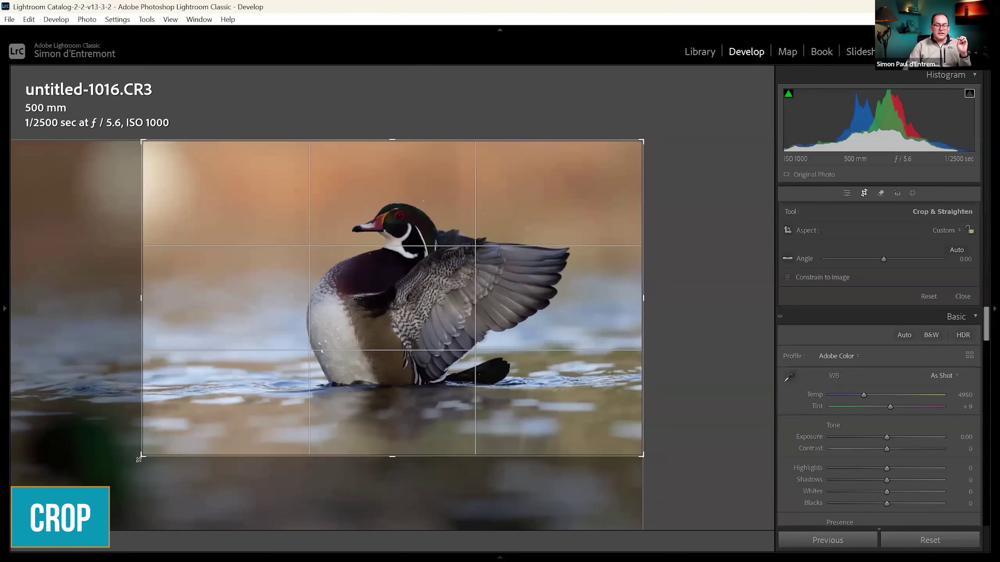
{"action": "key", "text": "Return"}
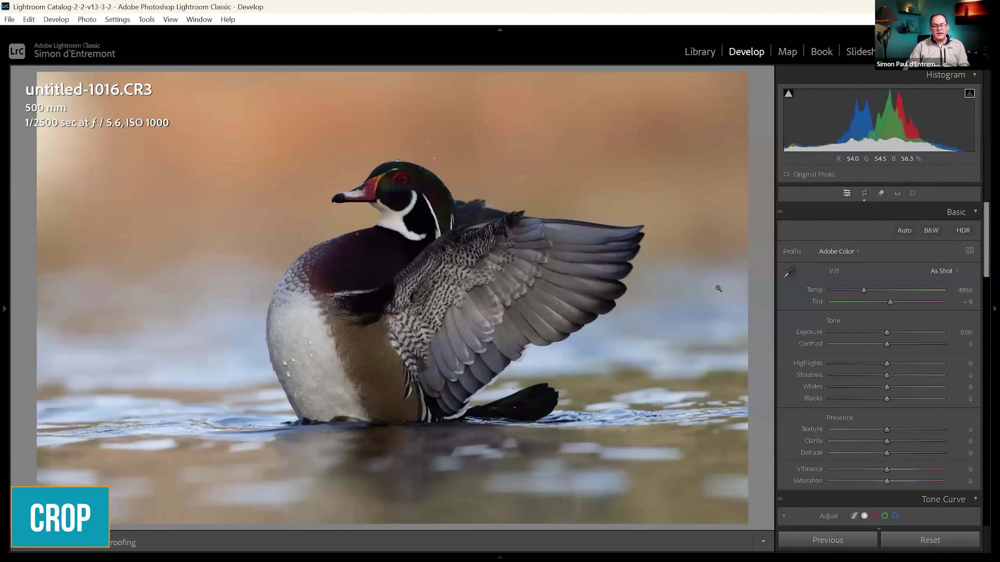
Examine the water droplets and feathers on the duck's breast up close, and hide the photo information overlay
{"action": "left_click", "coordinate": [322, 340]}
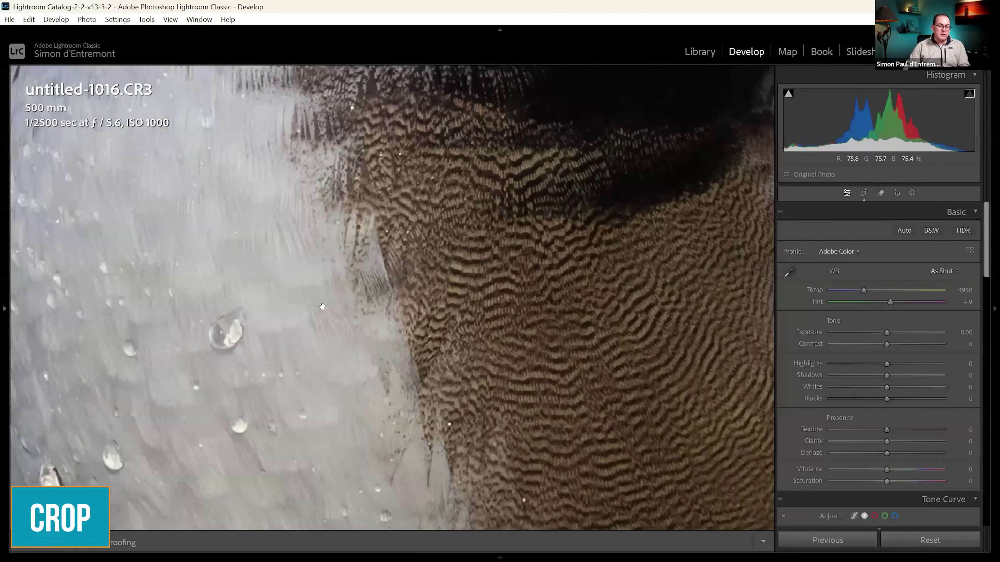
{"action": "left_click_drag", "start_coordinate": [322, 307], "coordinate": [384, 230]}
{"action": "left_click", "coordinate": [422, 221]}
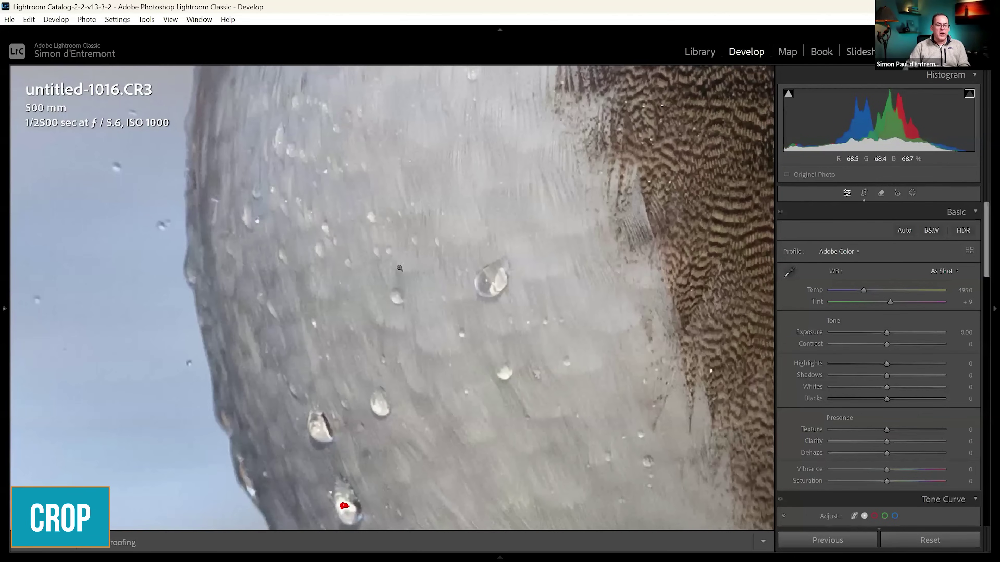
{"action": "key", "text": "i"}
{"action": "key", "text": "i"}
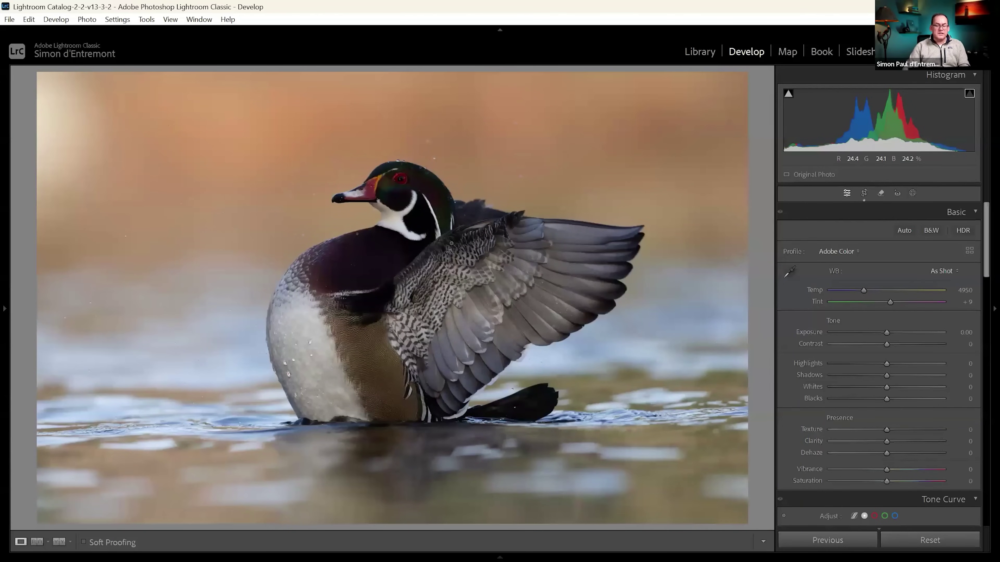
Check the duck's head up close and raise the photo's overall Exposure to +1.01
{"action": "left_click", "coordinate": [406, 181]}
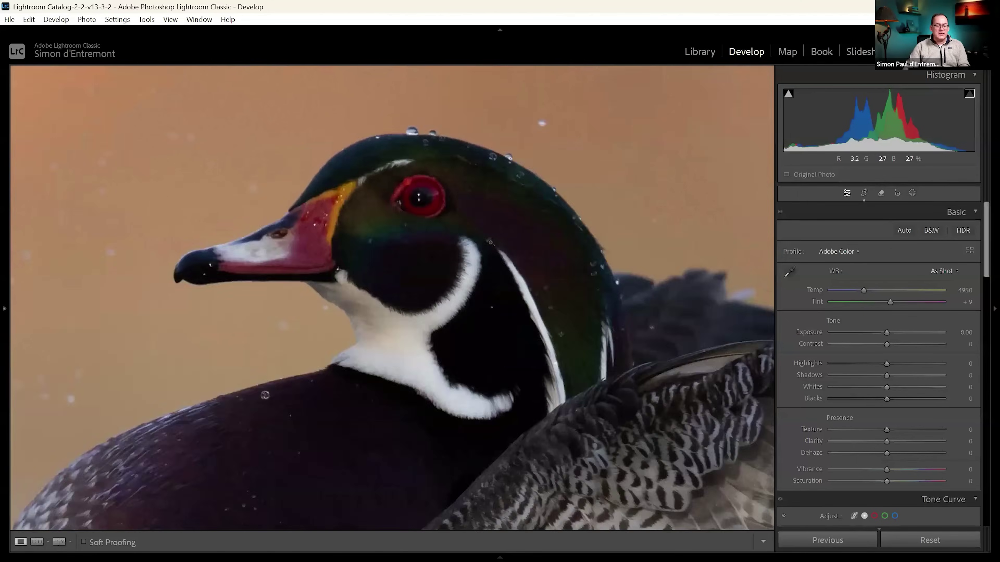
{"action": "left_click", "coordinate": [490, 243]}
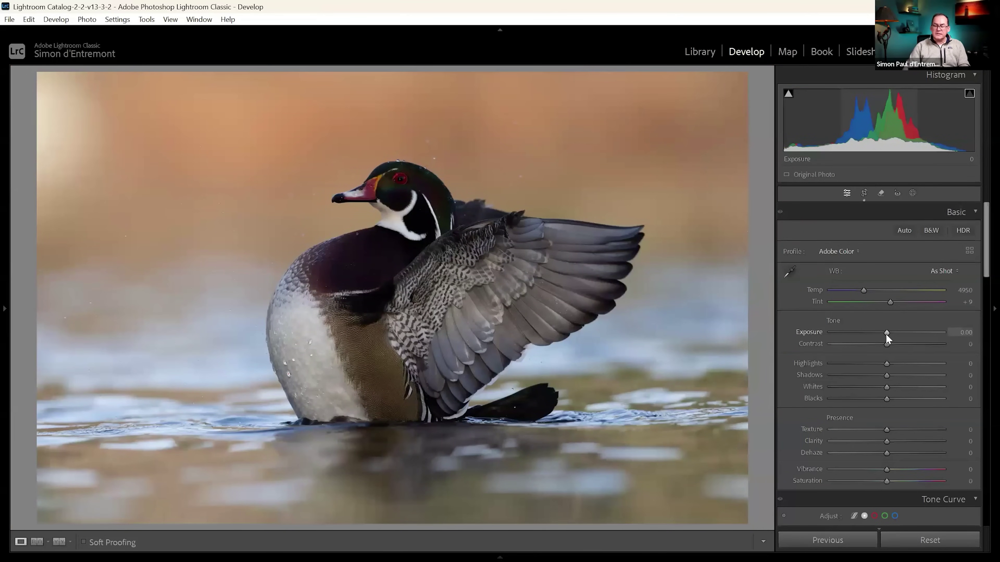
{"action": "left_click_drag", "start_coordinate": [886, 335], "coordinate": [893, 334]}
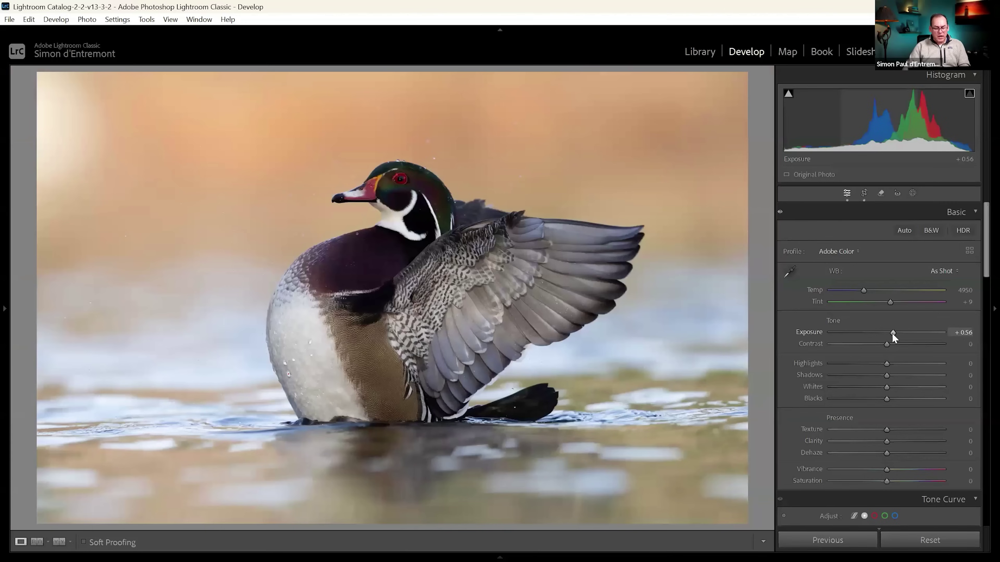
{"action": "mouse_move", "coordinate": [892, 334]}
{"action": "left_mouse_down"}
{"action": "mouse_move", "coordinate": [932, 332]}
{"action": "mouse_move", "coordinate": [886, 339]}
{"action": "mouse_move", "coordinate": [898, 335]}
{"action": "left_mouse_up"}
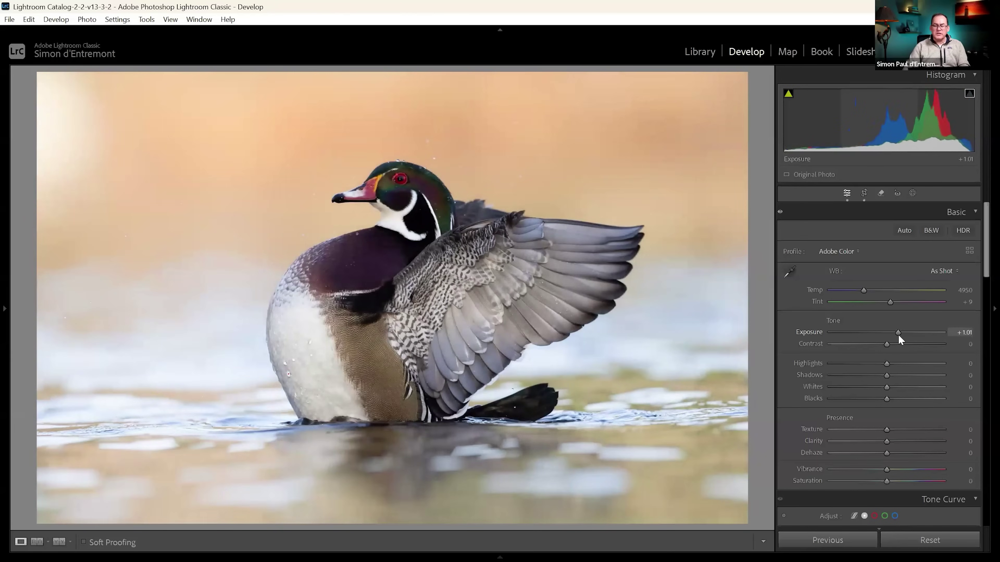
Lower the photo's overall Exposure to +0.49 and add a Select Subject mask covering the duck
{"action": "left_click_drag", "start_coordinate": [898, 335], "coordinate": [892, 332]}
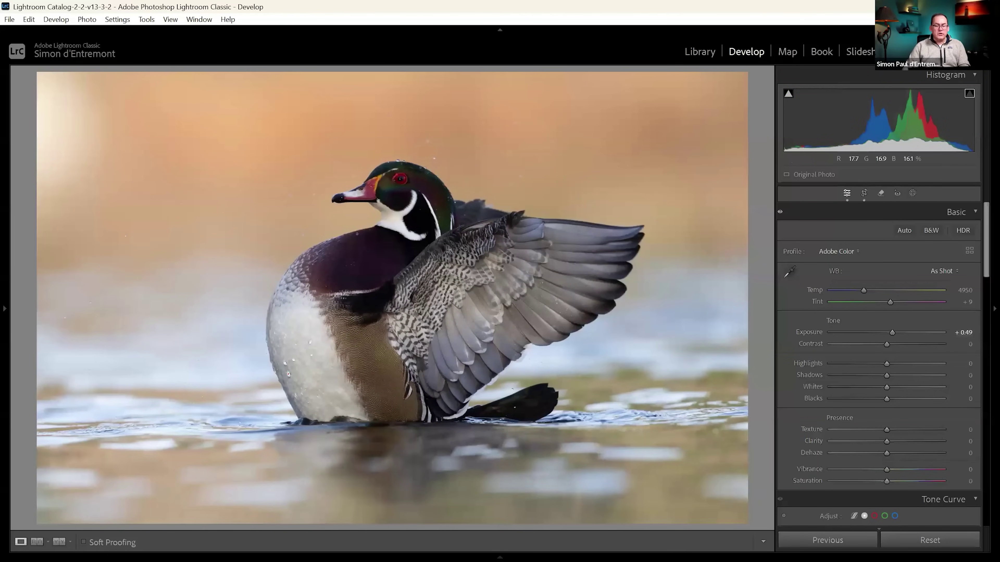
{"action": "left_click", "coordinate": [912, 193]}
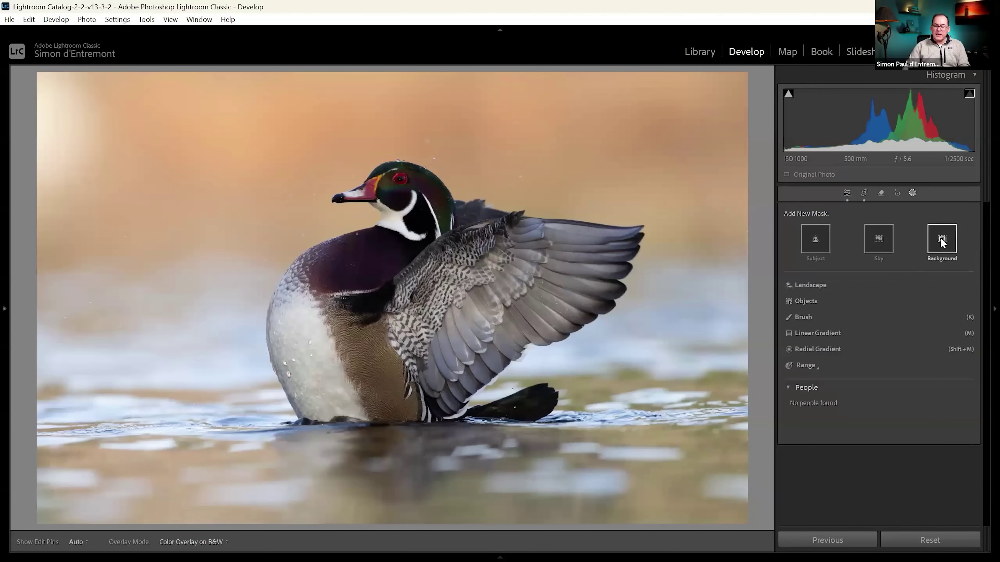
{"action": "left_click", "coordinate": [818, 242]}
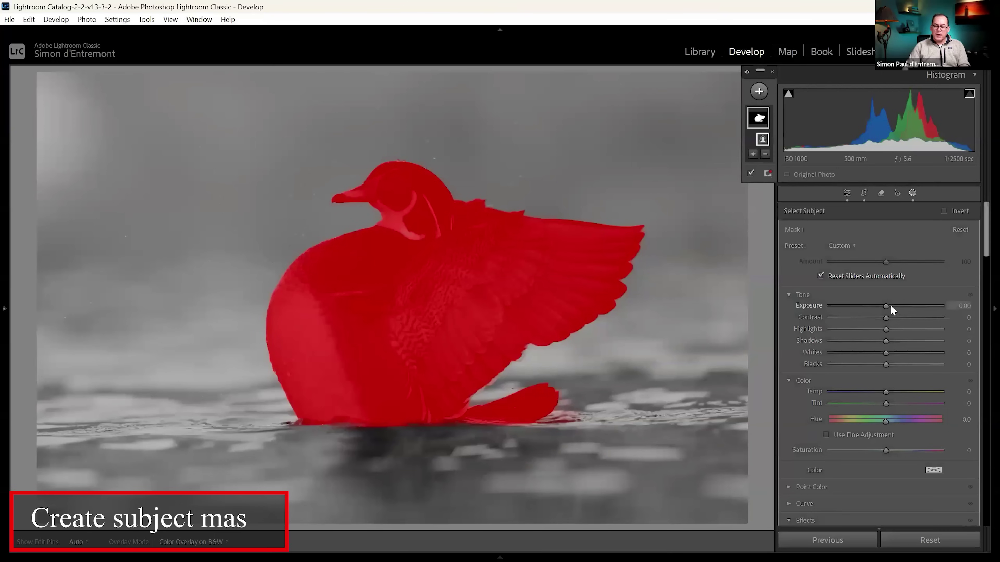
Set the duck subject mask's Exposure to 0.21, Clarity to 15, Shadows to 29 and Saturation to 14
{"action": "left_click_drag", "start_coordinate": [884, 306], "coordinate": [887, 307]}
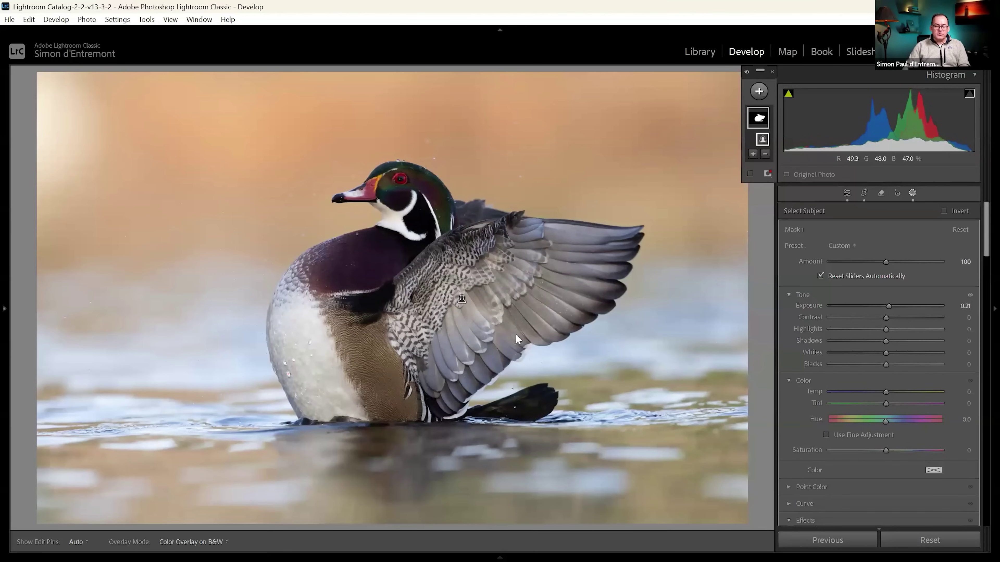
{"action": "left_click_drag", "start_coordinate": [981, 247], "coordinate": [980, 268]}
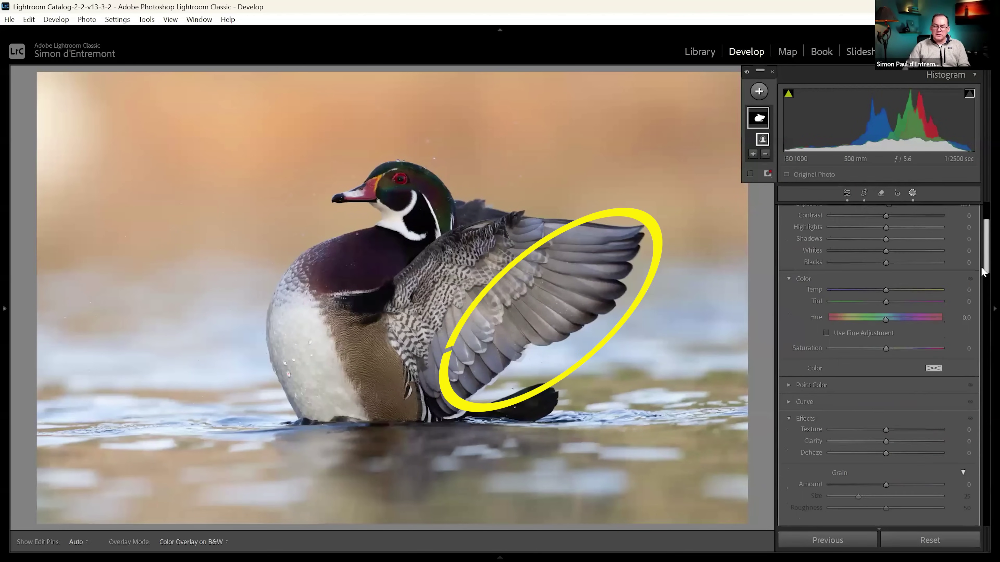
{"action": "mouse_move", "coordinate": [886, 422]}
{"action": "left_mouse_down"}
{"action": "mouse_move", "coordinate": [902, 423]}
{"action": "mouse_move", "coordinate": [895, 429]}
{"action": "left_mouse_up"}
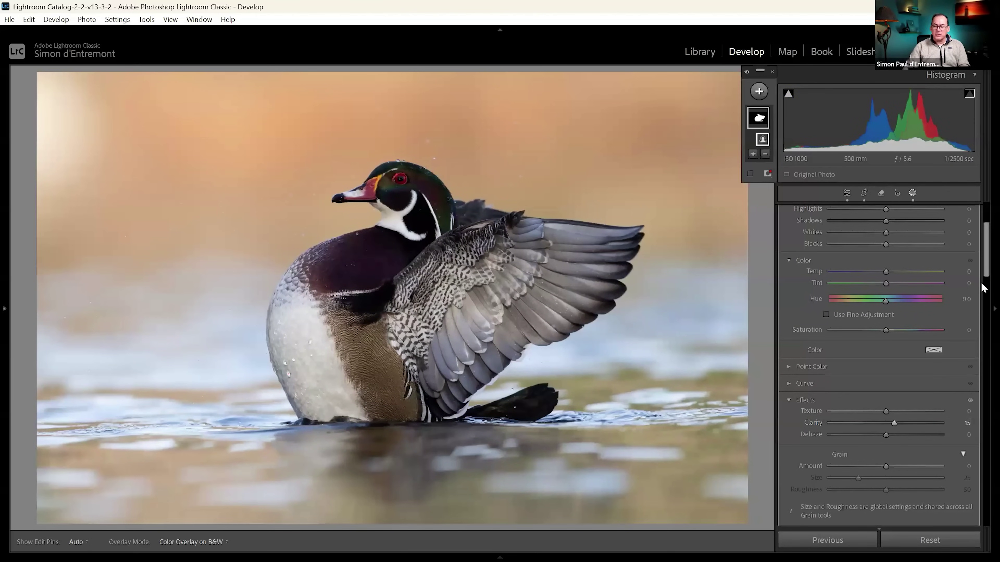
{"action": "left_click_drag", "start_coordinate": [984, 275], "coordinate": [978, 254]}
{"action": "left_click_drag", "start_coordinate": [886, 341], "coordinate": [903, 351]}
{"action": "left_click_drag", "start_coordinate": [883, 455], "coordinate": [893, 451]}
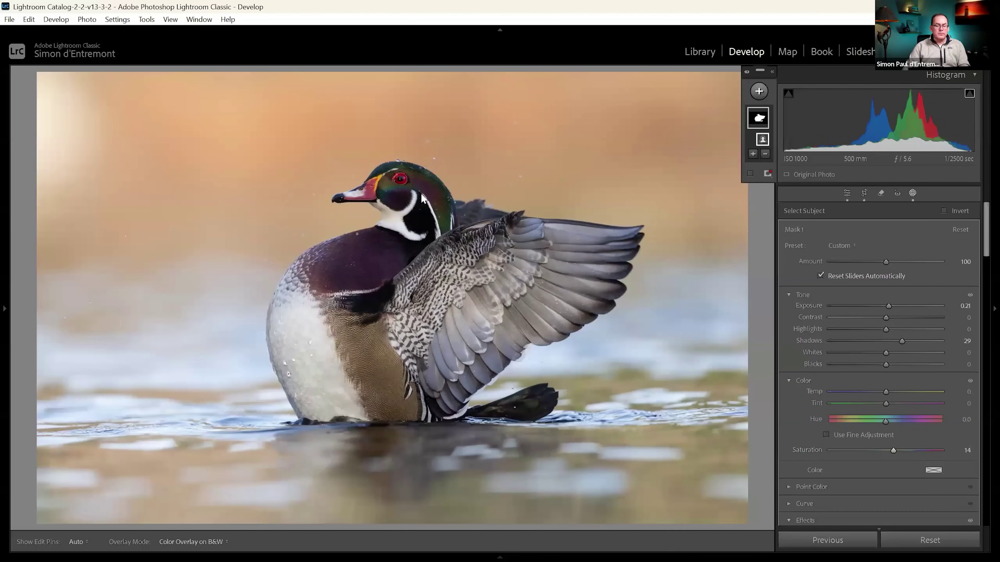
Examine the duck's head, eye and neck feathers at different magnifications, and return to the full photo
{"action": "left_click", "coordinate": [418, 194]}
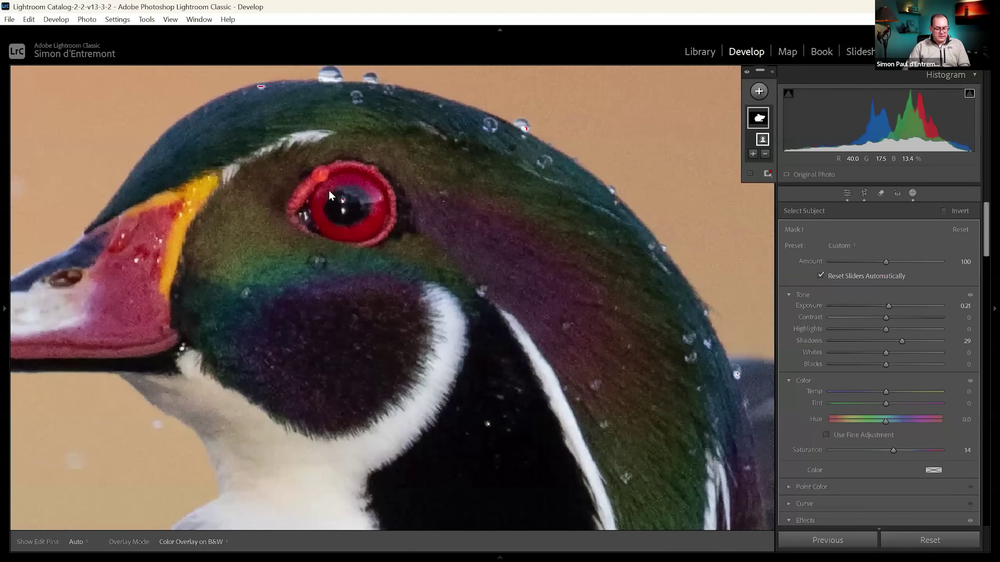
{"action": "left_click", "coordinate": [345, 196]}
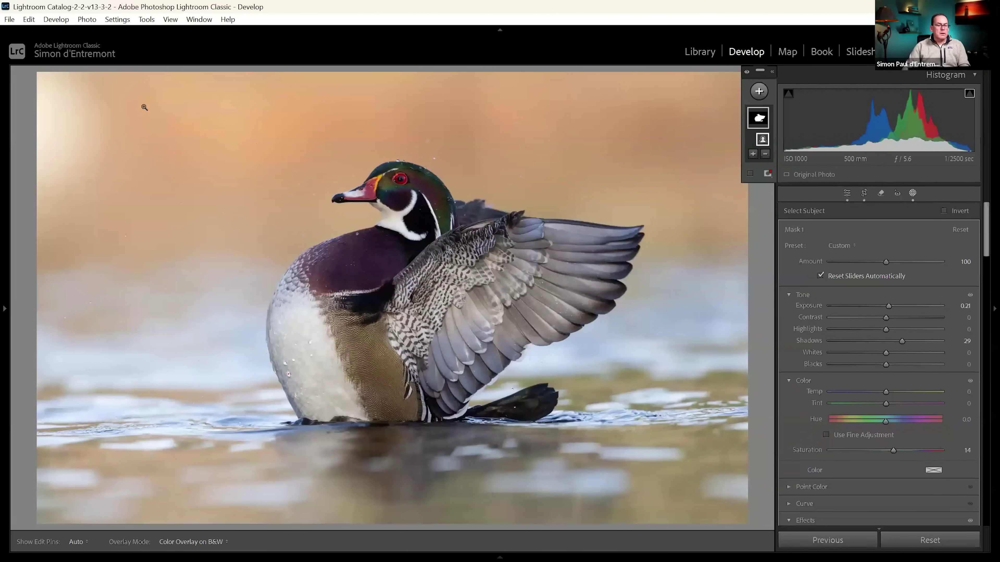
{"action": "left_click", "coordinate": [141, 74]}
{"action": "left_click", "coordinate": [417, 184]}
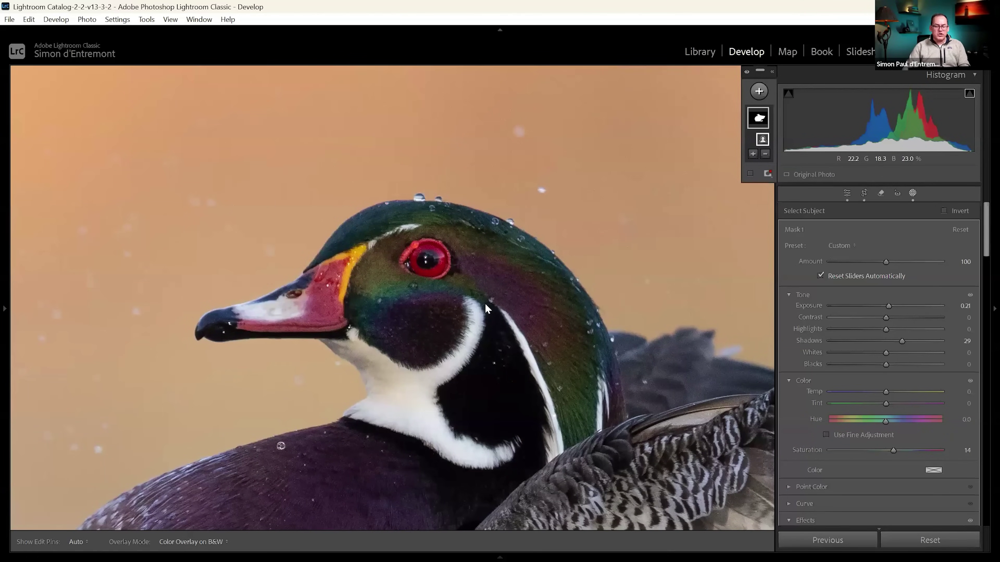
{"action": "left_click", "coordinate": [554, 274]}
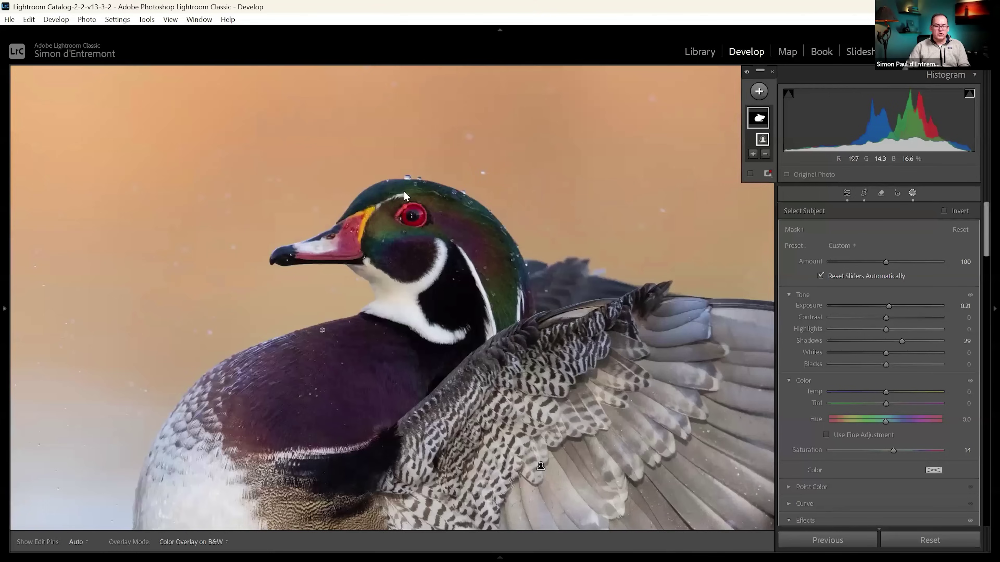
{"action": "left_click", "coordinate": [541, 466]}
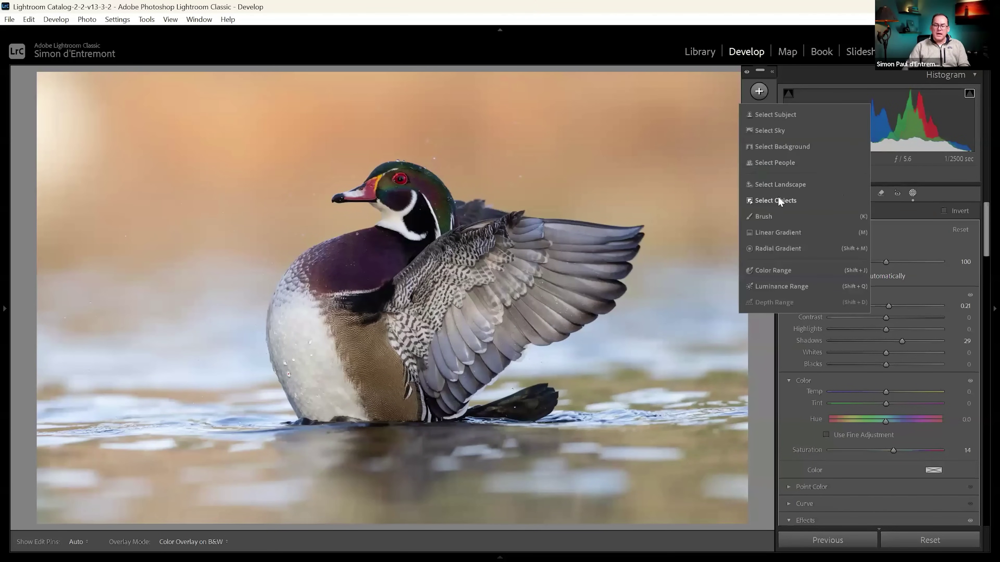
Add a second subject mask and intersect it with a brush painted over the duck's head
{"action": "left_click", "coordinate": [784, 114]}
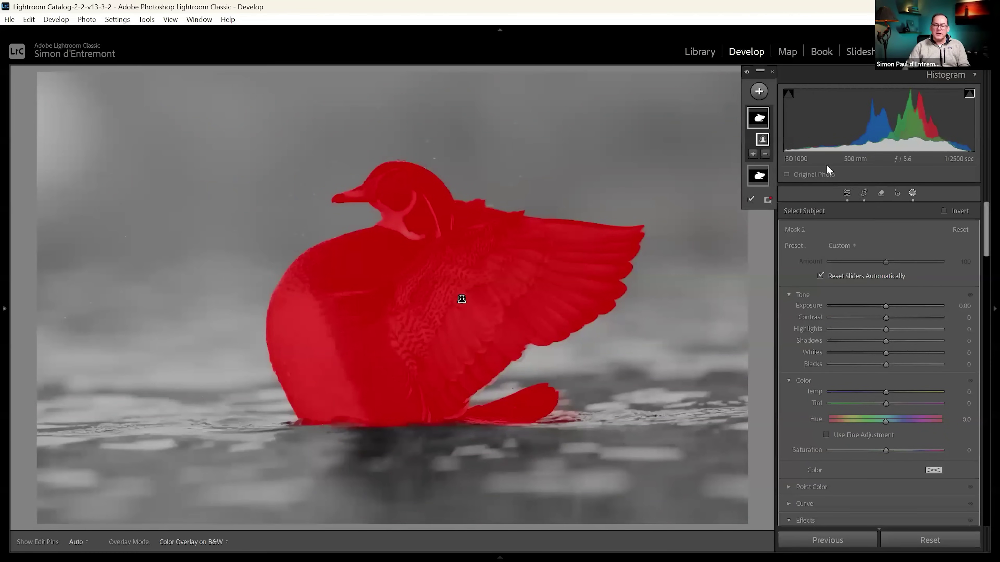
{"action": "right_click", "coordinate": [763, 119]}
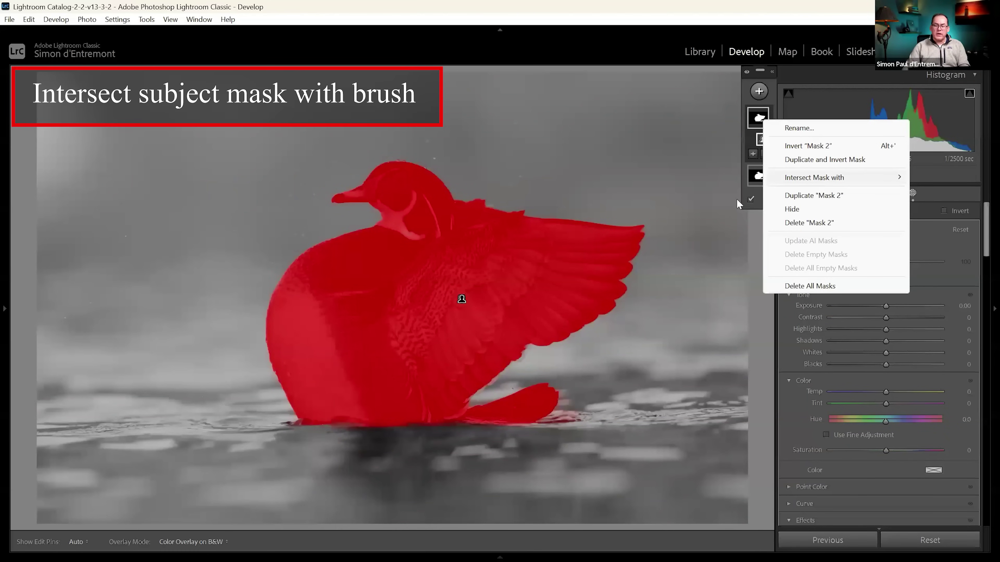
{"action": "mouse_move", "coordinate": [819, 185]}
{"action": "left_click", "coordinate": [709, 268]}
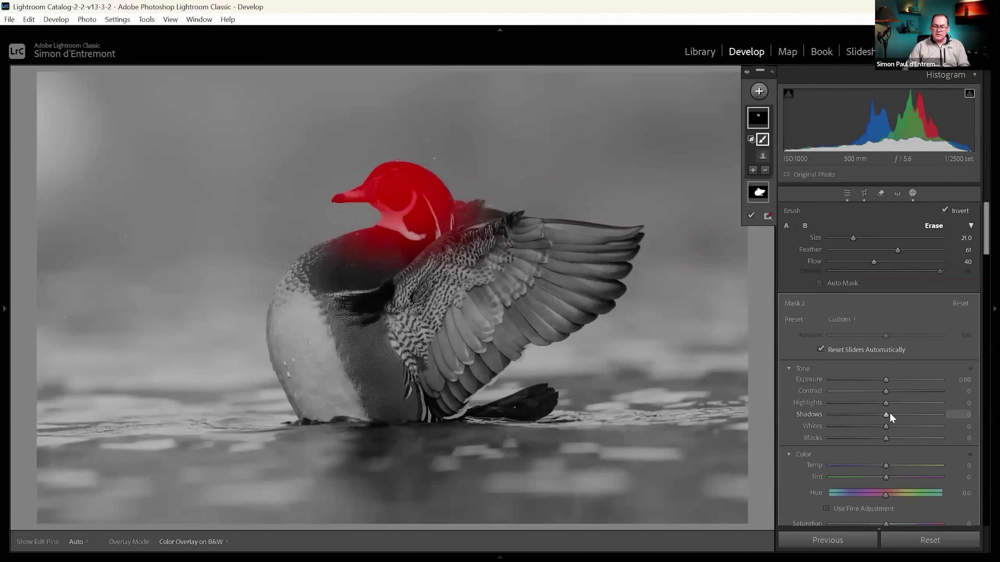
Raise the head mask's Shadows to 44 and check the duck's head up close
{"action": "left_click_drag", "start_coordinate": [904, 413], "coordinate": [911, 414]}
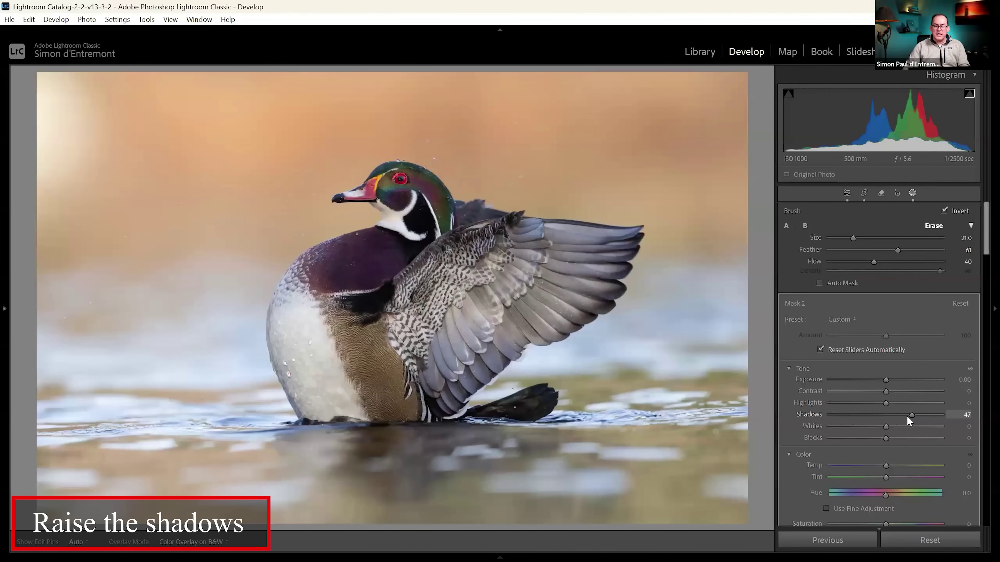
{"action": "left_click_drag", "start_coordinate": [915, 417], "coordinate": [921, 416]}
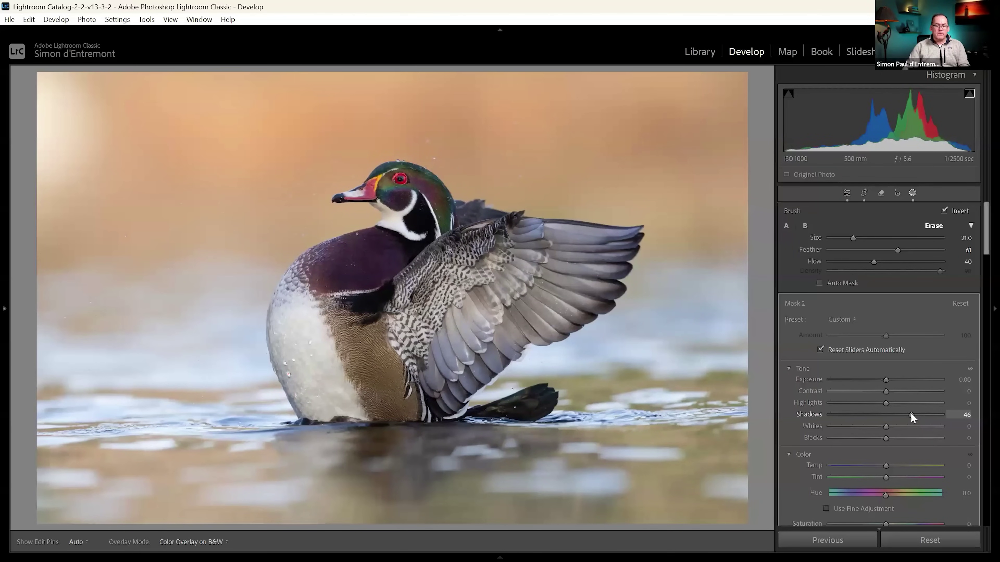
{"action": "left_click_drag", "start_coordinate": [913, 415], "coordinate": [906, 415]}
{"action": "left_click", "coordinate": [378, 150]}
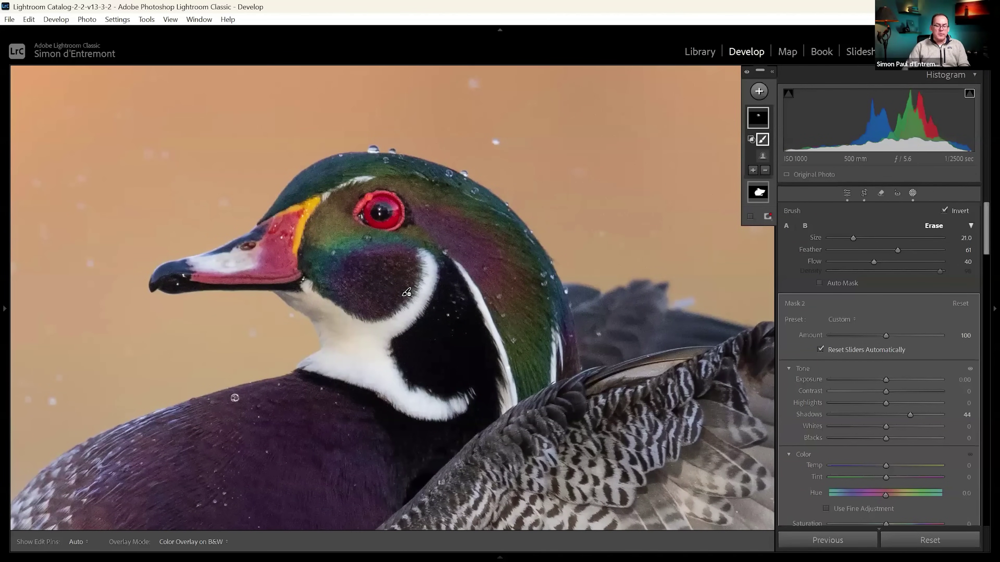
{"action": "key", "text": "z"}
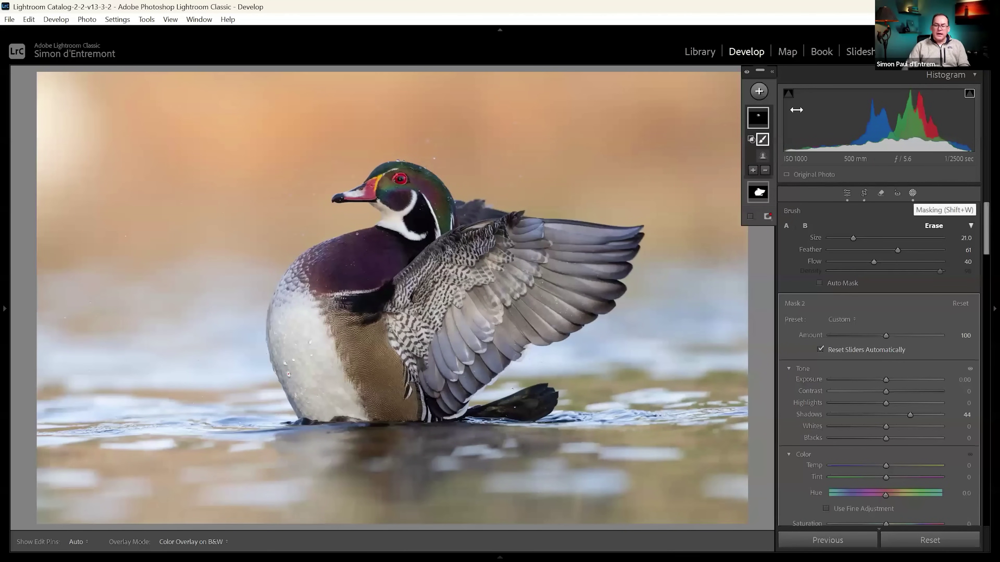
Add a Select Background mask around the duck and set its Exposure to 0.32
{"action": "left_click", "coordinate": [762, 95]}
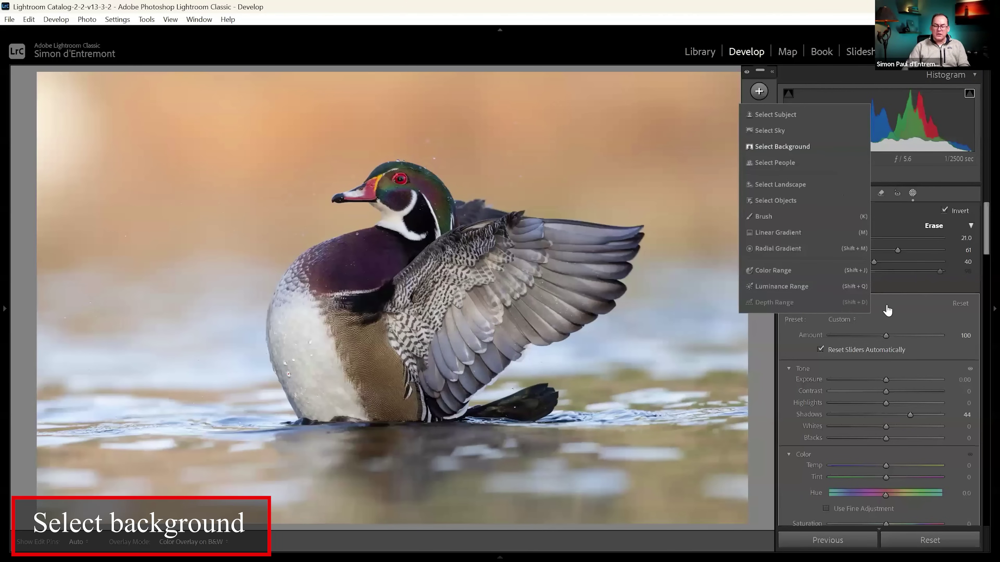
{"action": "key", "text": "Return"}
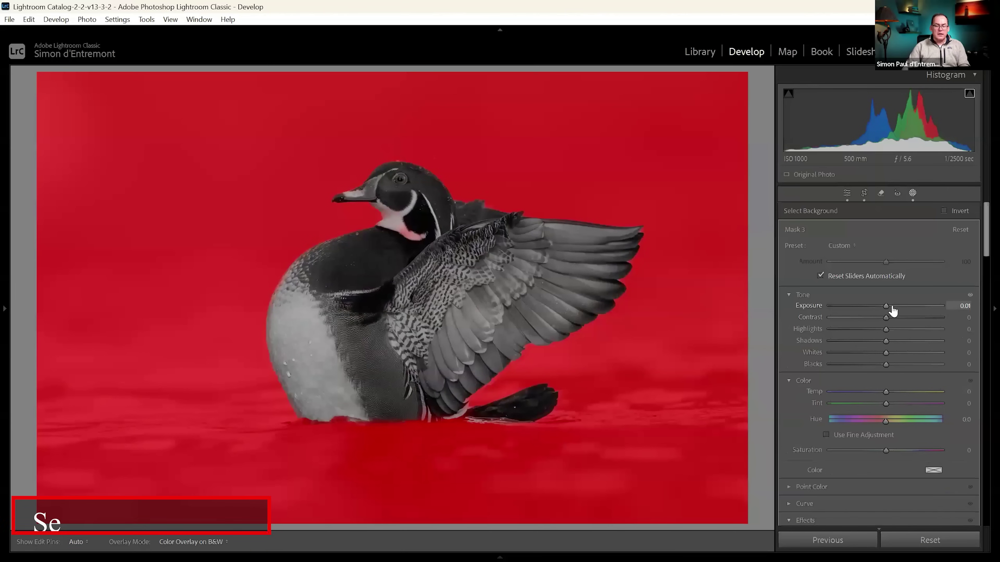
{"action": "left_click_drag", "start_coordinate": [891, 307], "coordinate": [896, 307]}
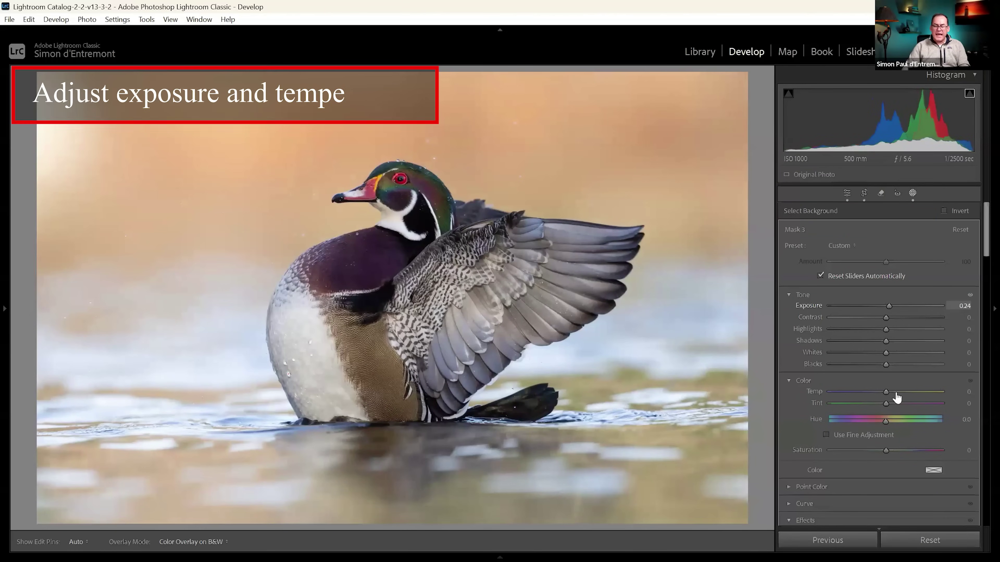
{"action": "key", "text": "minus"}
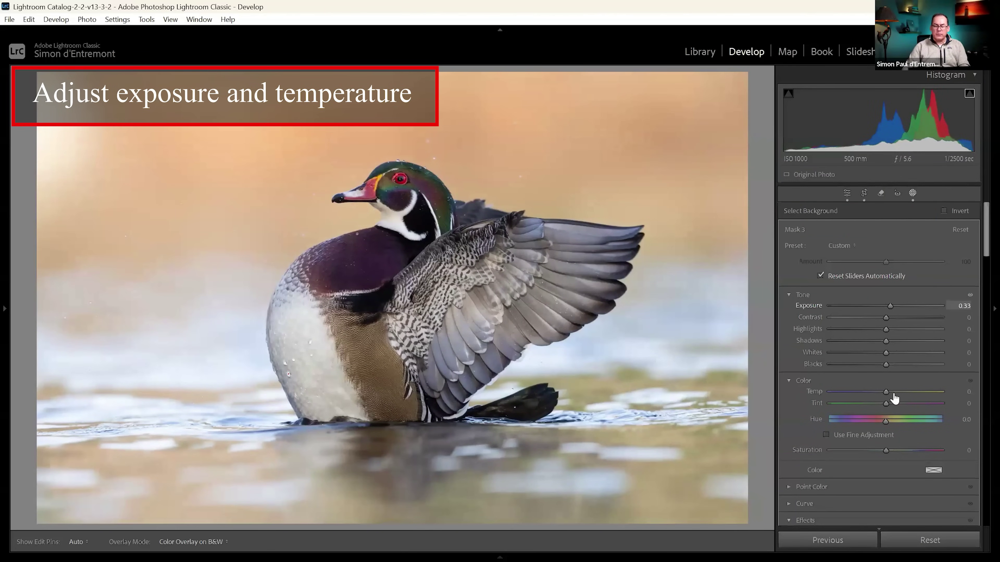
{"action": "key", "text": "minus"}
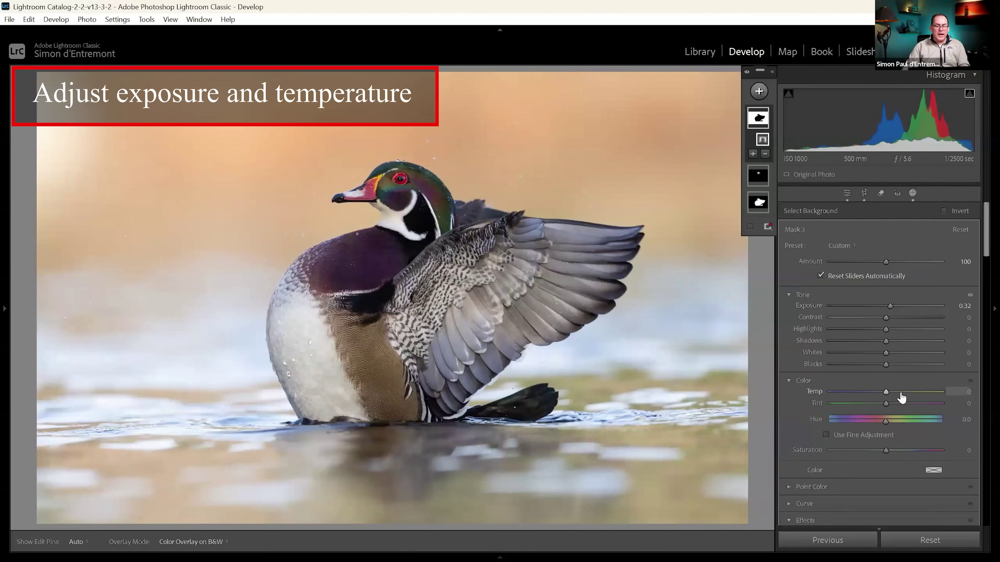
Warm the background mask by setting its Temp to 27
{"action": "left_click_drag", "start_coordinate": [901, 398], "coordinate": [909, 397]}
{"action": "key", "text": "equal"}
{"action": "key", "text": "equal"}
{"action": "key", "text": "equal"}
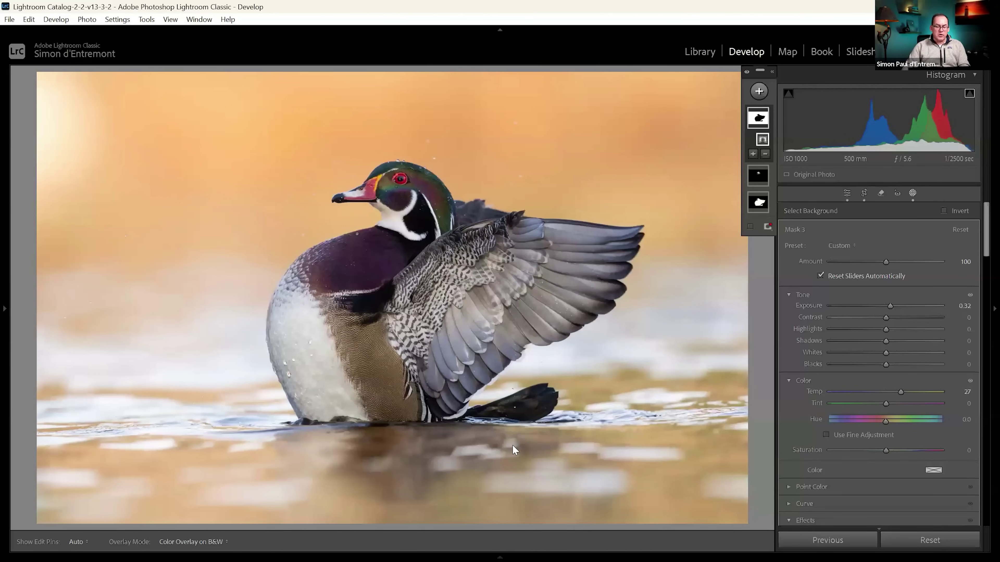
Darken the foreground water with a linear gradient mask at Exposure −1.37, and close masking
{"action": "left_click", "coordinate": [759, 91]}
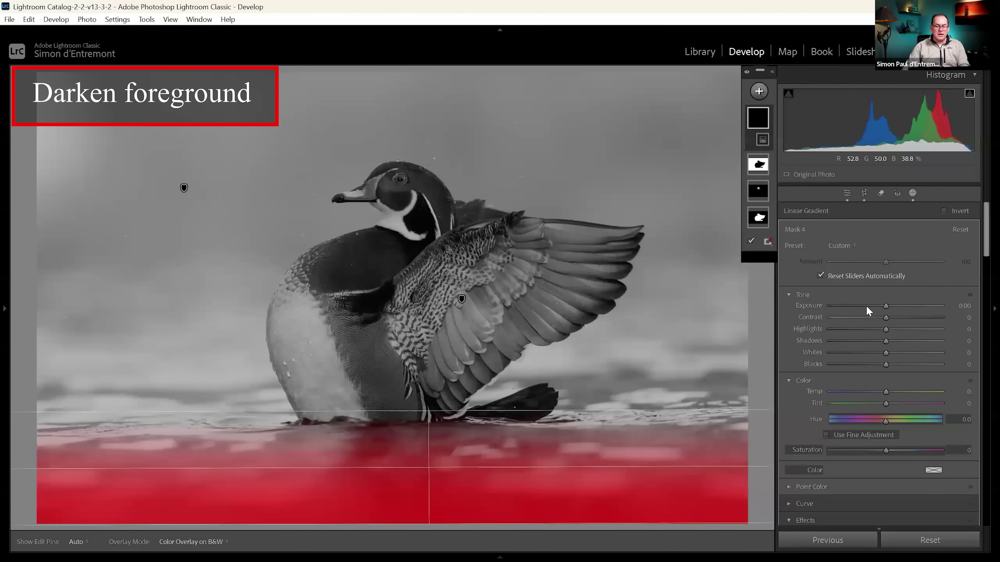
{"action": "left_click", "coordinate": [867, 306]}
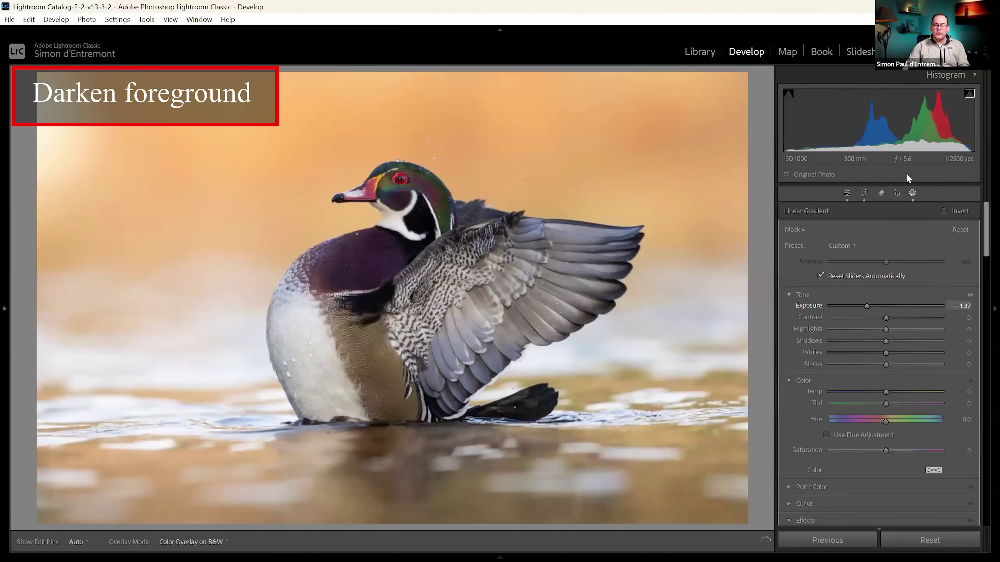
{"action": "left_click", "coordinate": [912, 193]}
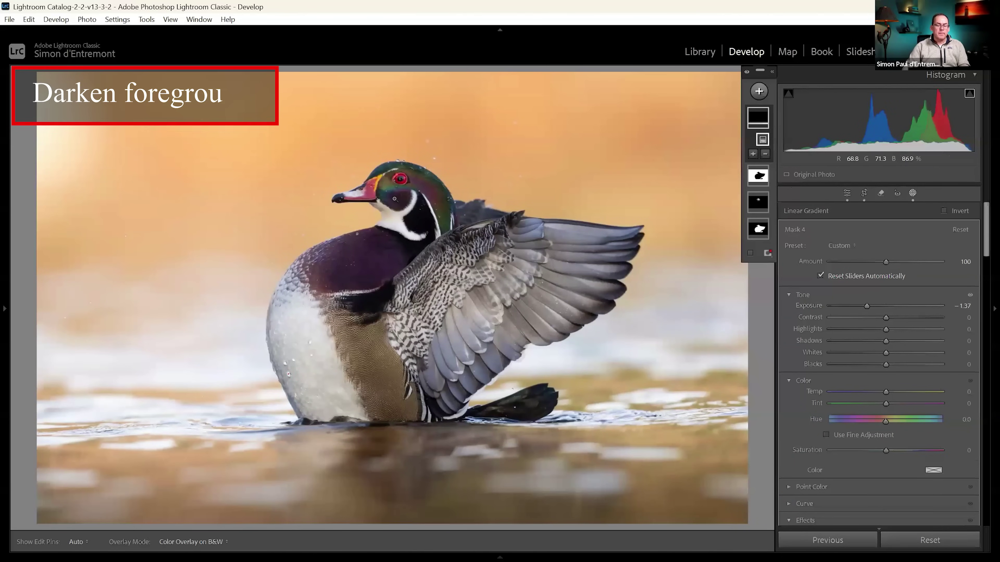
{"action": "key", "text": "shift+w"}
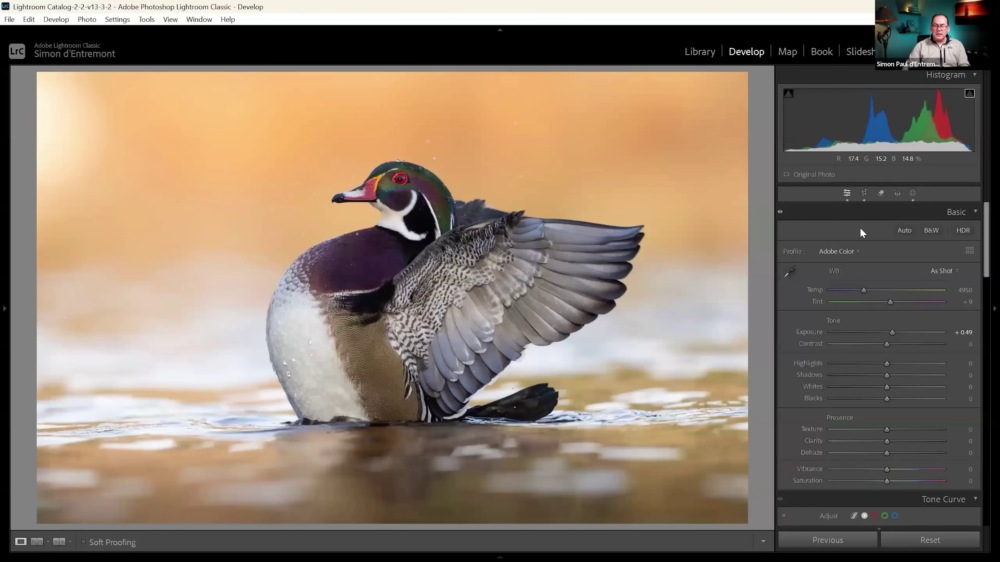
Inspect the duck's head, breast and wing up close, and return to the full photo
{"action": "left_click", "coordinate": [396, 199]}
{"action": "left_click", "coordinate": [418, 187]}
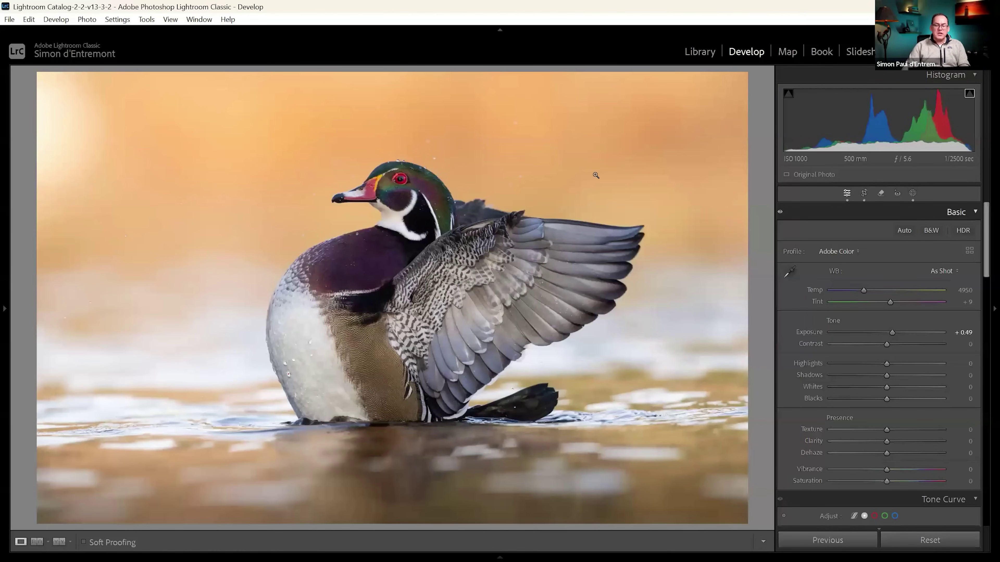
{"action": "key", "text": "z"}
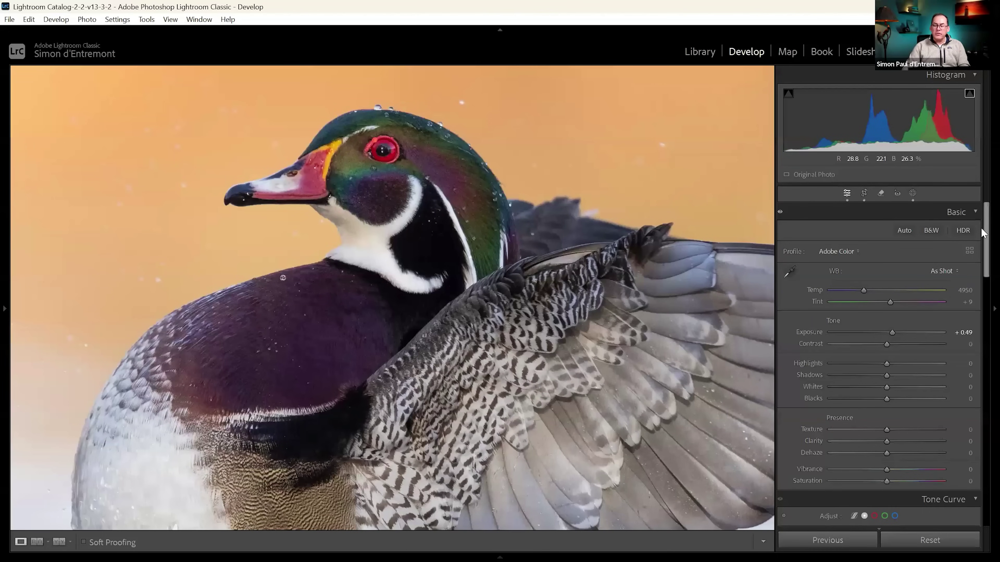
{"action": "key", "text": "z"}
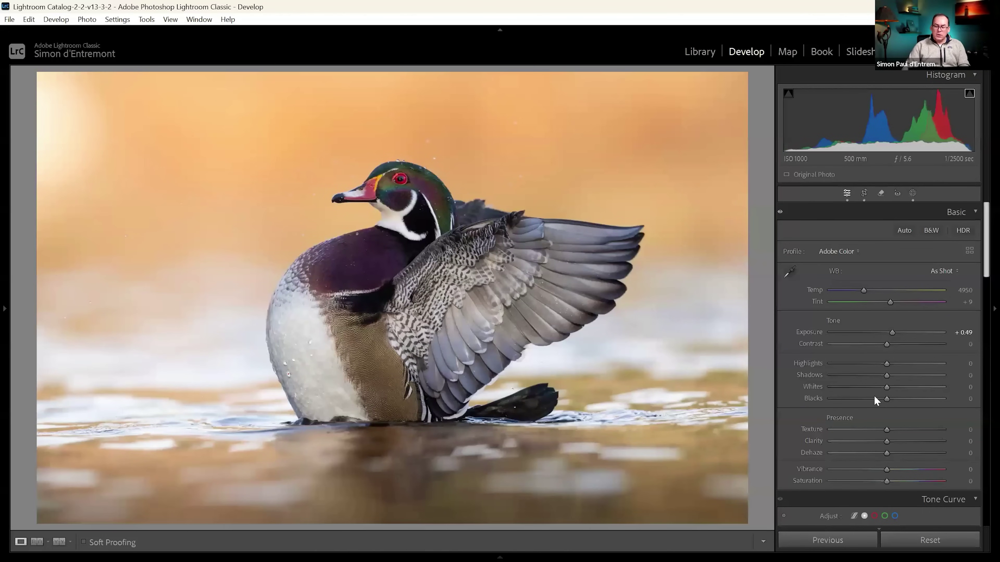
Apply manual noise reduction to the whole photo with Luminance at 38
{"action": "scroll", "coordinate": [833, 412], "scroll_direction": "down", "scroll_amount": 8}
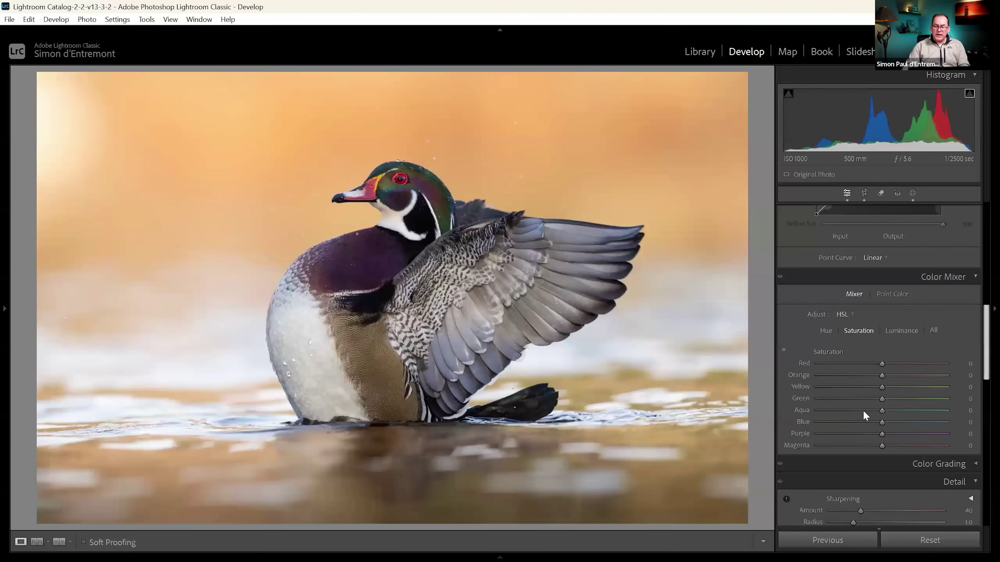
{"action": "scroll", "coordinate": [873, 411], "scroll_direction": "down", "scroll_amount": 5}
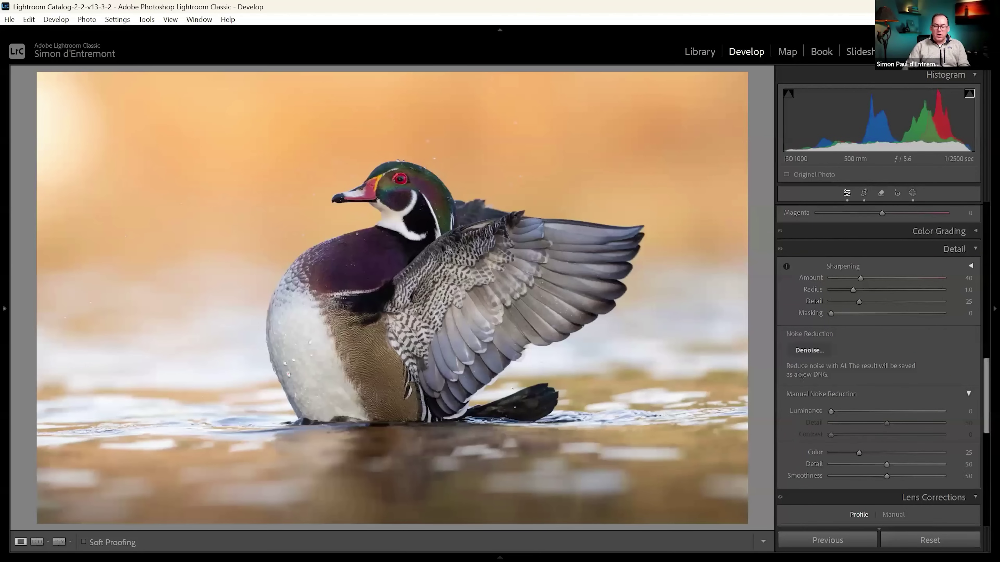
{"action": "left_click_drag", "start_coordinate": [831, 411], "coordinate": [872, 412]}
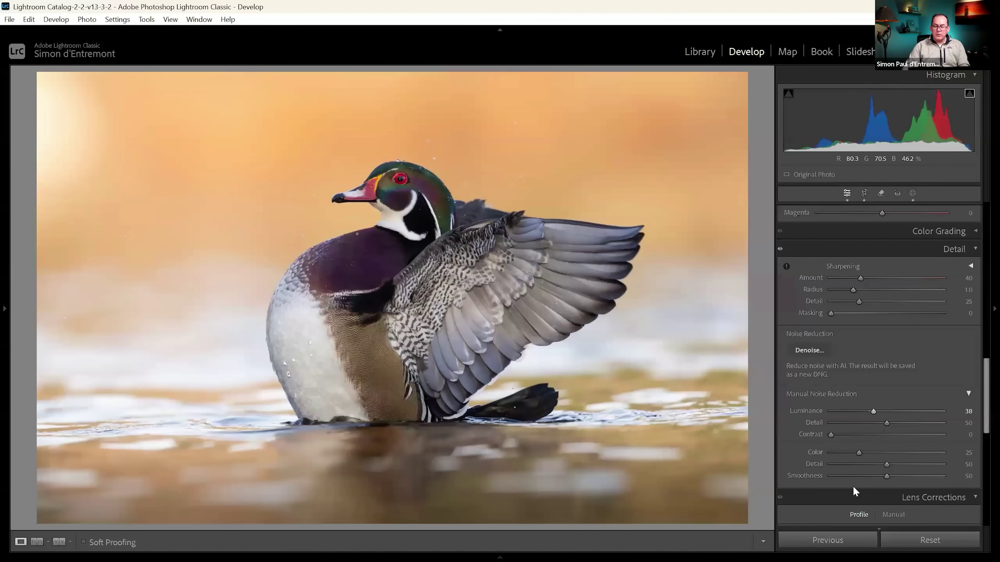
Reopen masking and set Noise Reduction to 26 on the background mask only
{"action": "key", "text": "shift+w"}
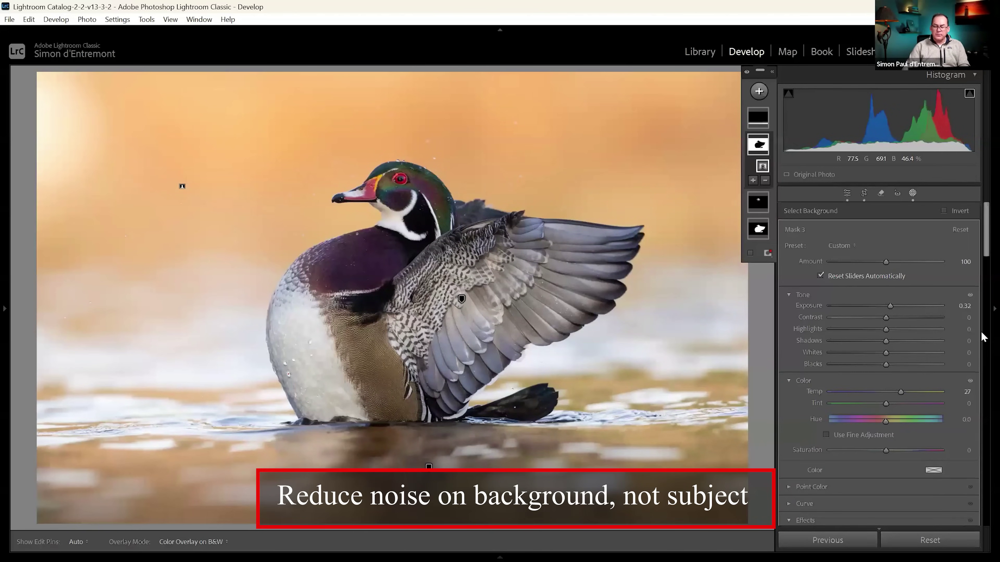
{"action": "scroll", "coordinate": [982, 397], "scroll_direction": "down", "scroll_amount": 5}
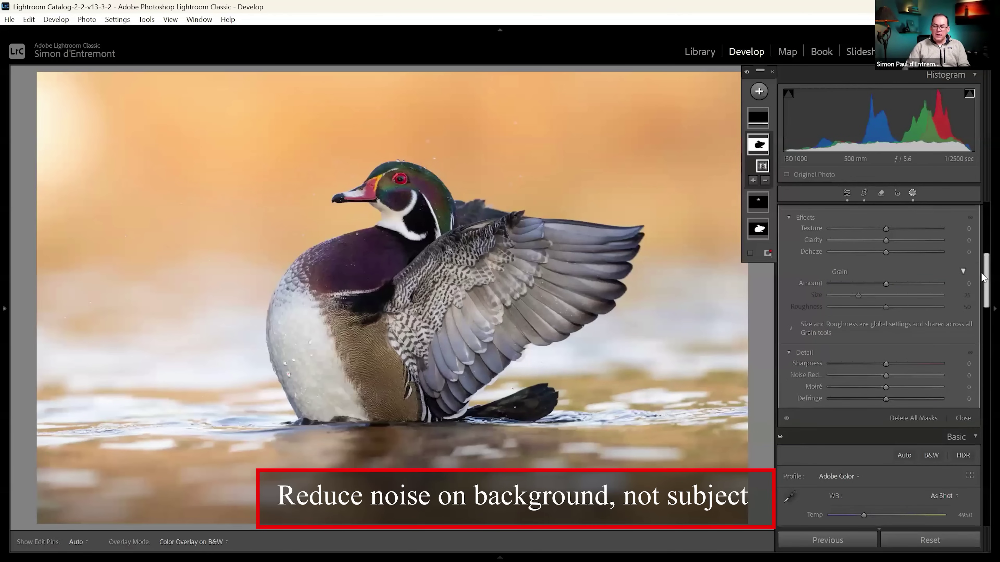
{"action": "scroll", "coordinate": [873, 398], "scroll_direction": "down", "scroll_amount": 10}
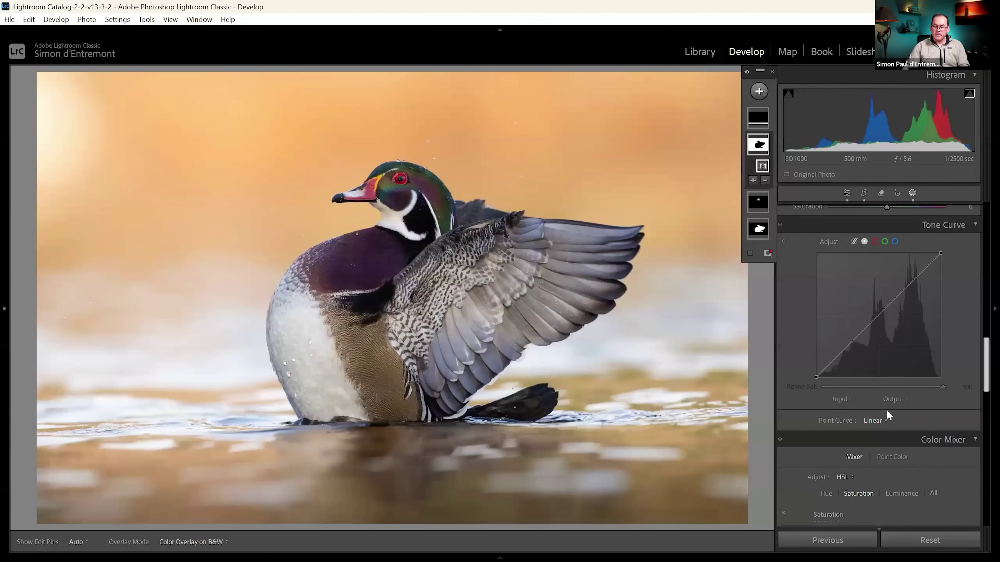
{"action": "scroll", "coordinate": [886, 409], "scroll_direction": "up", "scroll_amount": 10}
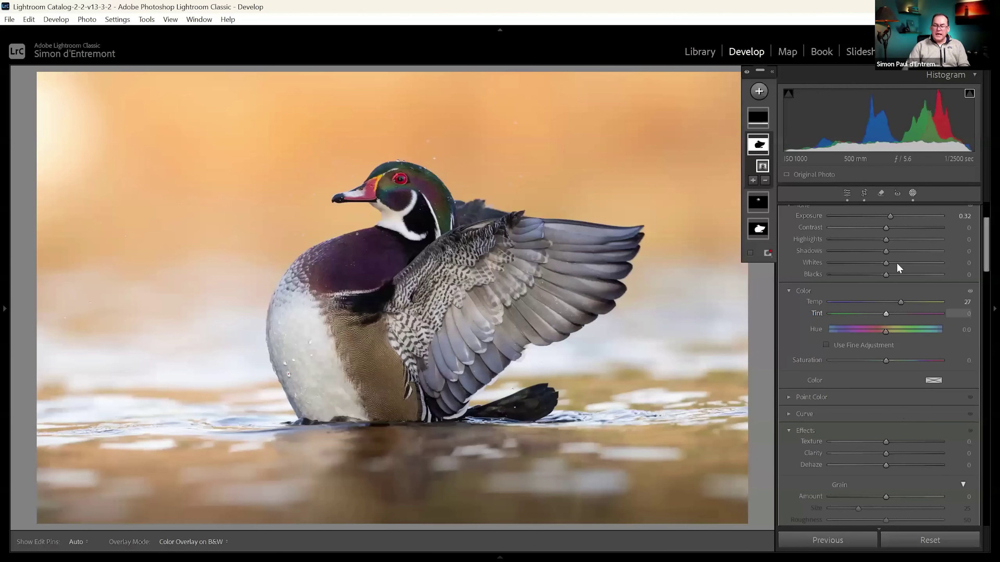
{"action": "scroll", "coordinate": [813, 142], "scroll_direction": "down", "scroll_amount": 5}
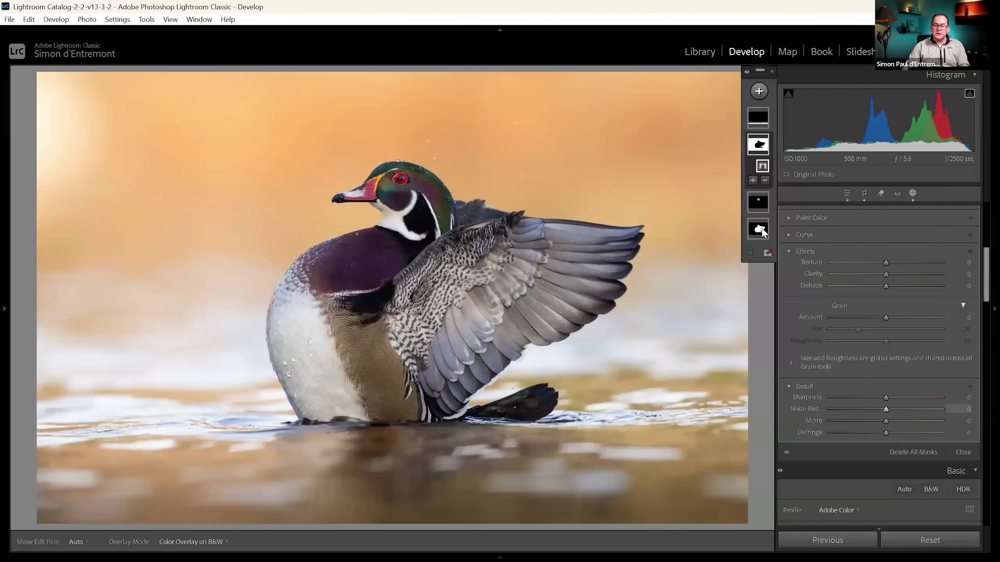
{"action": "type", "text": "26"}
{"action": "key", "text": "Return"}
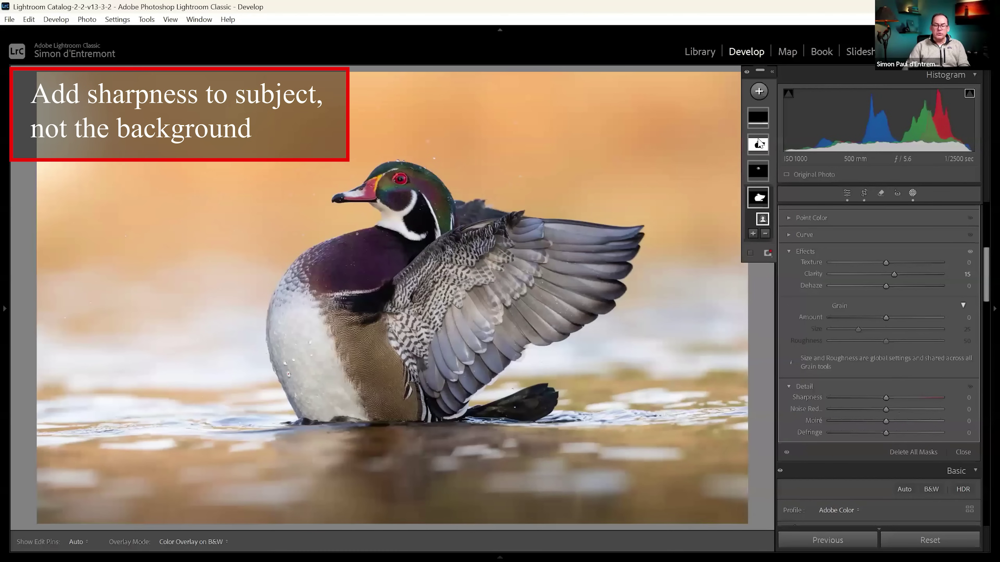
Set Sharpness to 31 on the duck's subject mask, and close masking
{"action": "scroll", "coordinate": [944, 299], "scroll_direction": "down", "scroll_amount": 1}
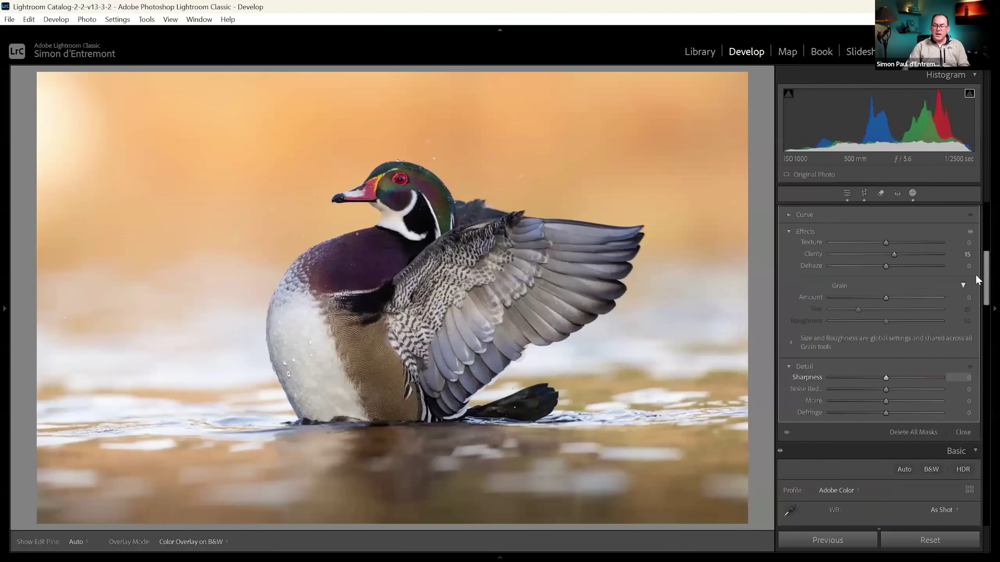
{"action": "type", "text": "31"}
{"action": "key", "text": "Return"}
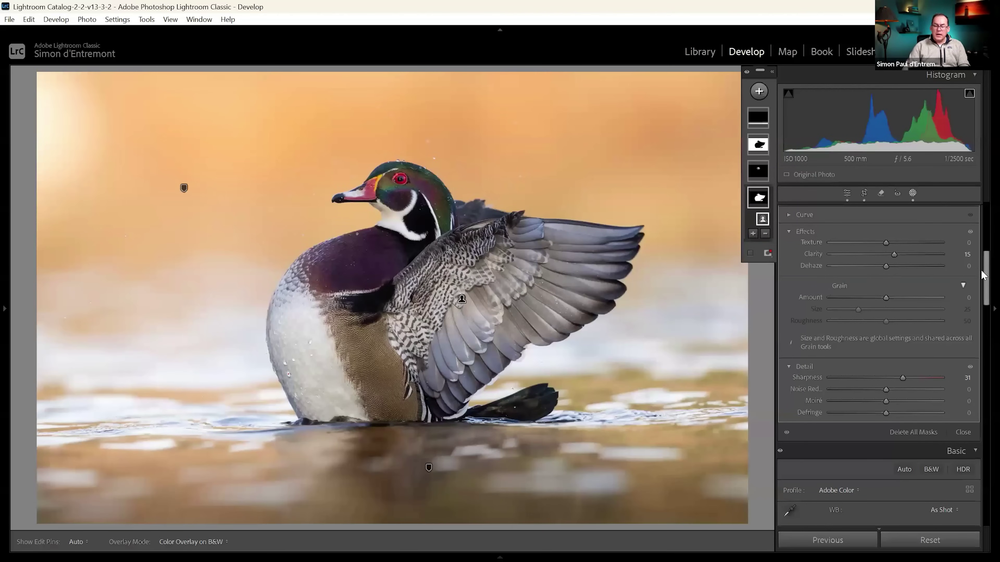
{"action": "scroll", "coordinate": [982, 317], "scroll_direction": "up", "scroll_amount": 5}
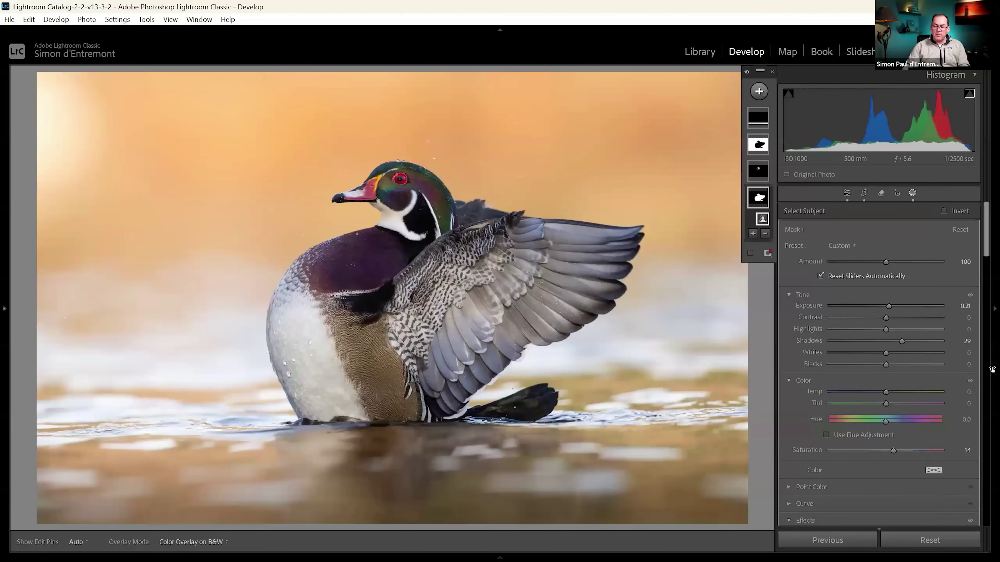
{"action": "key", "text": "shift+w"}
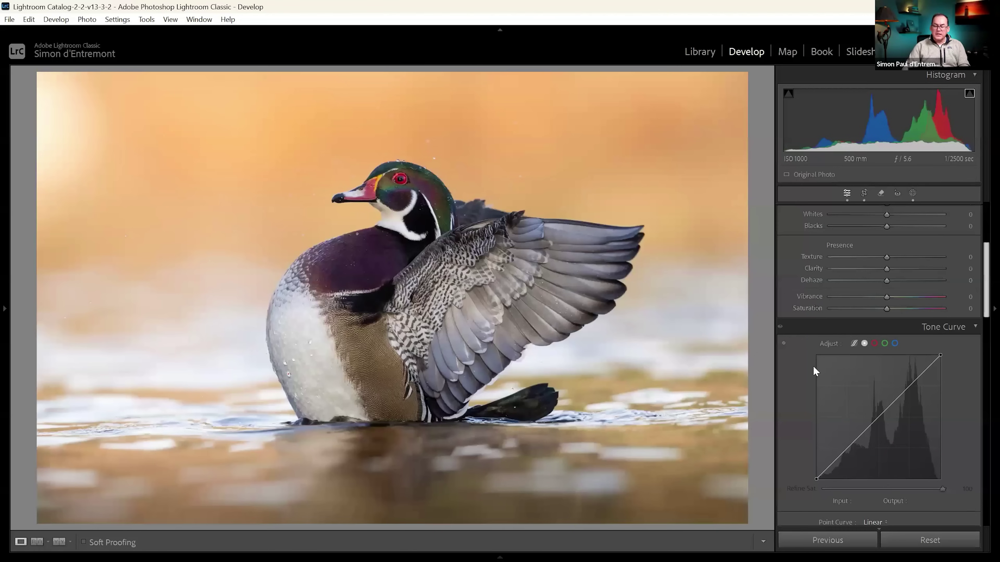
Sharpen the whole photo with Amount 50 and Masking 58, previewing the sharpening mask to limit it to the duck's detail
{"action": "scroll", "coordinate": [830, 363], "scroll_direction": "down", "scroll_amount": 10}
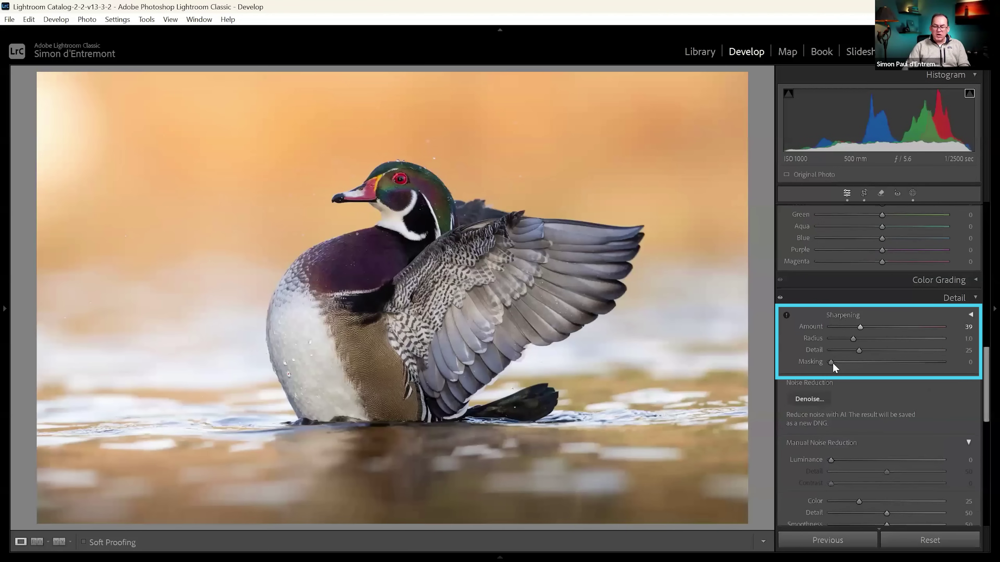
{"action": "left_click_drag", "start_coordinate": [830, 362], "coordinate": [855, 366]}
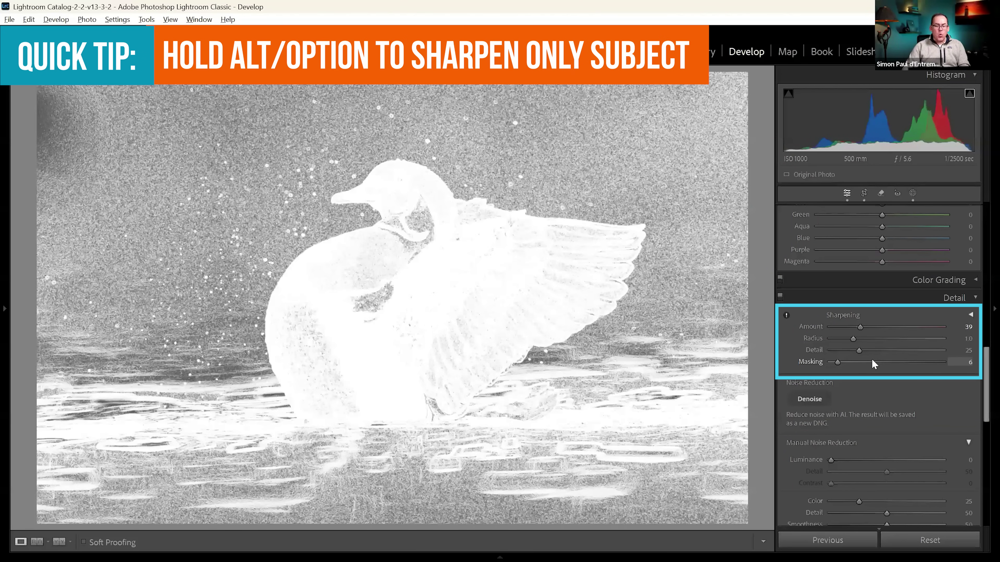
{"action": "left_click_drag", "start_coordinate": [874, 360], "coordinate": [869, 360]}
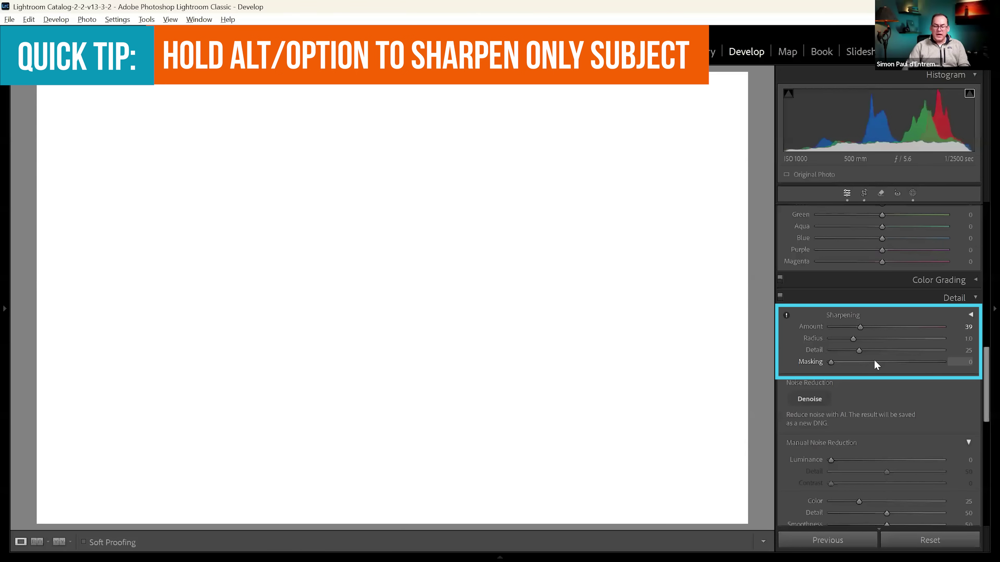
{"action": "scroll", "coordinate": [873, 359], "scroll_direction": "up", "scroll_amount": 5}
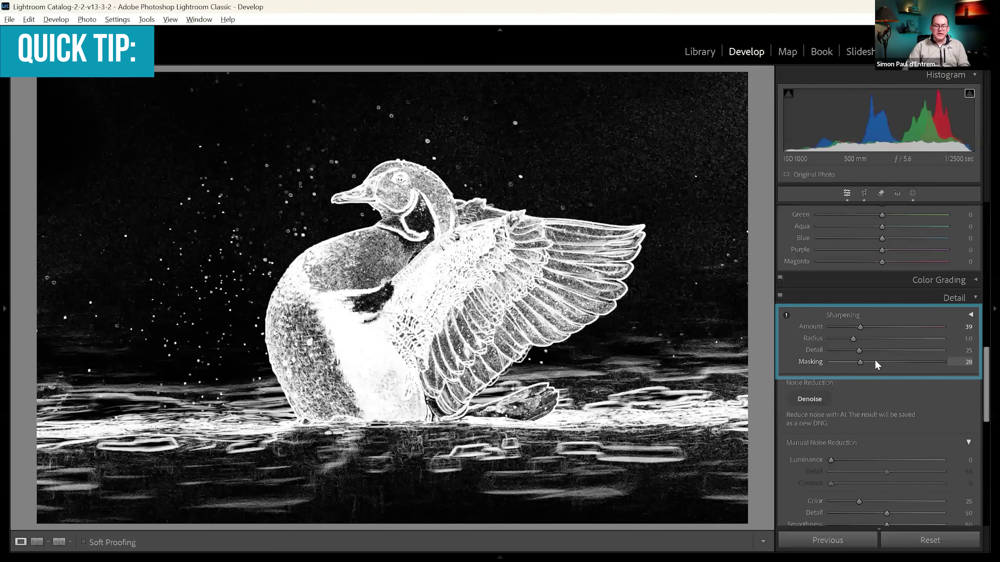
{"action": "left_click", "coordinate": [874, 361]}
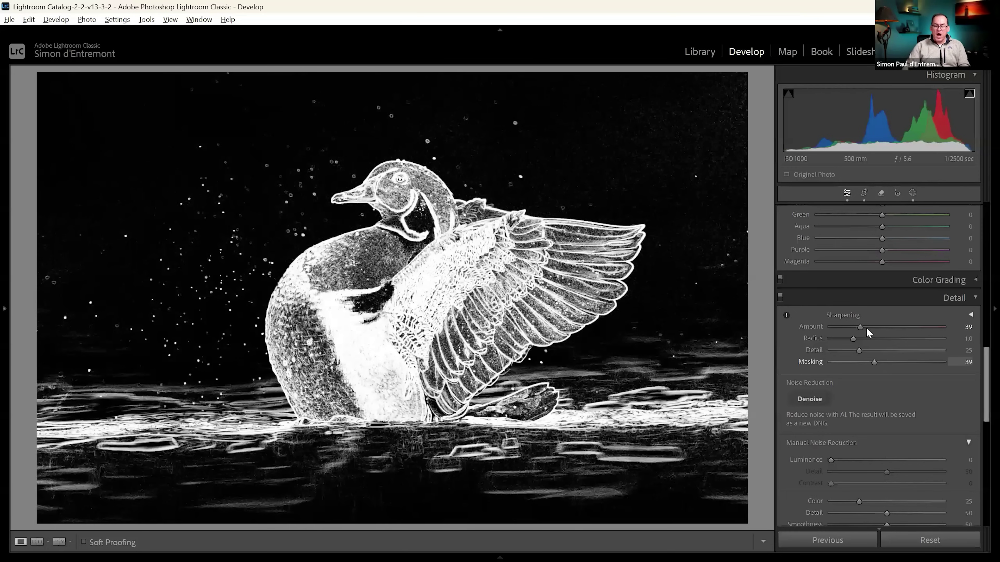
{"action": "left_click_drag", "start_coordinate": [875, 362], "coordinate": [880, 363]}
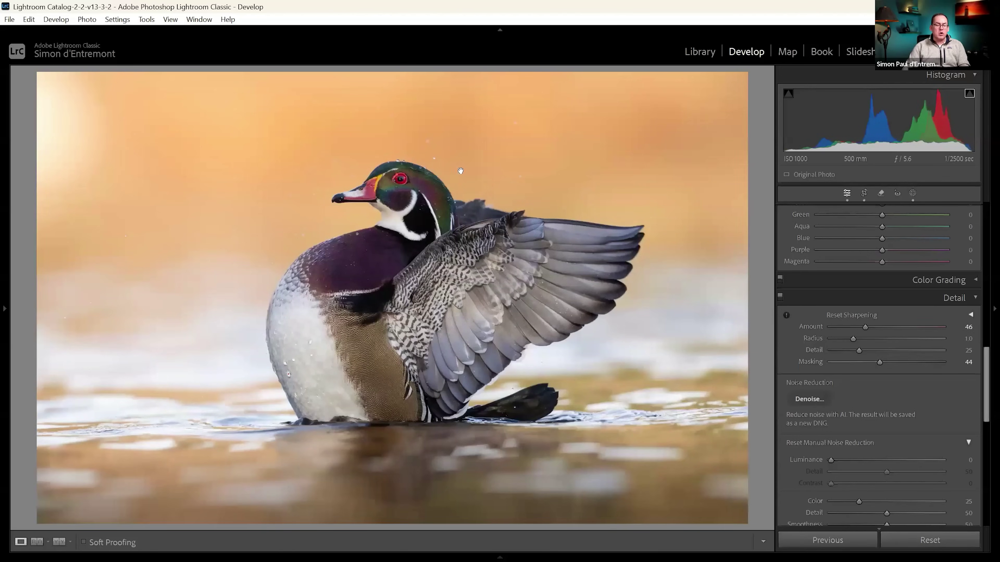
{"action": "left_click", "coordinate": [574, 141]}
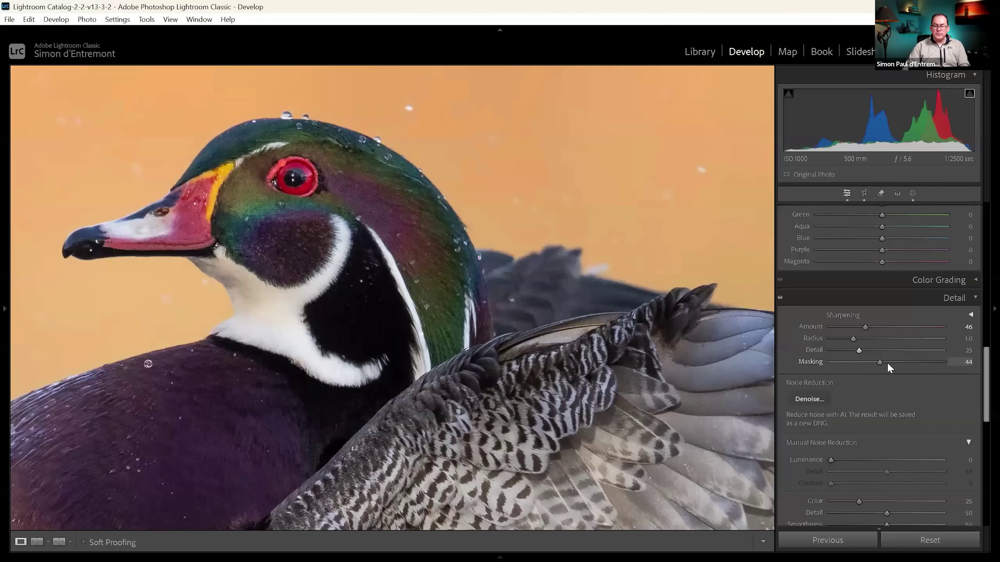
{"action": "left_click_drag", "start_coordinate": [875, 361], "coordinate": [895, 361]}
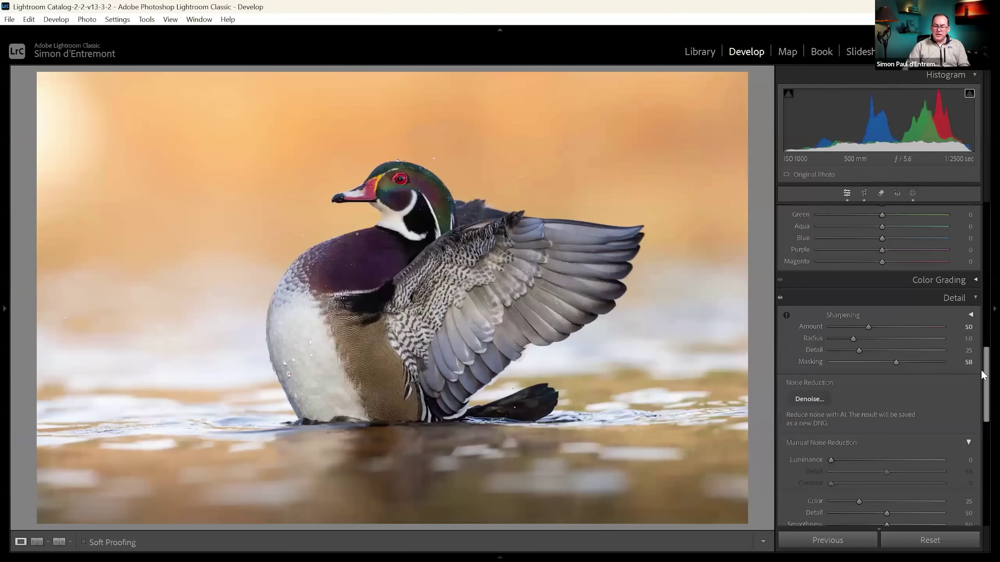
Add a subtle post-crop vignette with Amount −17, Midpoint 44 and Feather 58
{"action": "key", "text": "Tab"}
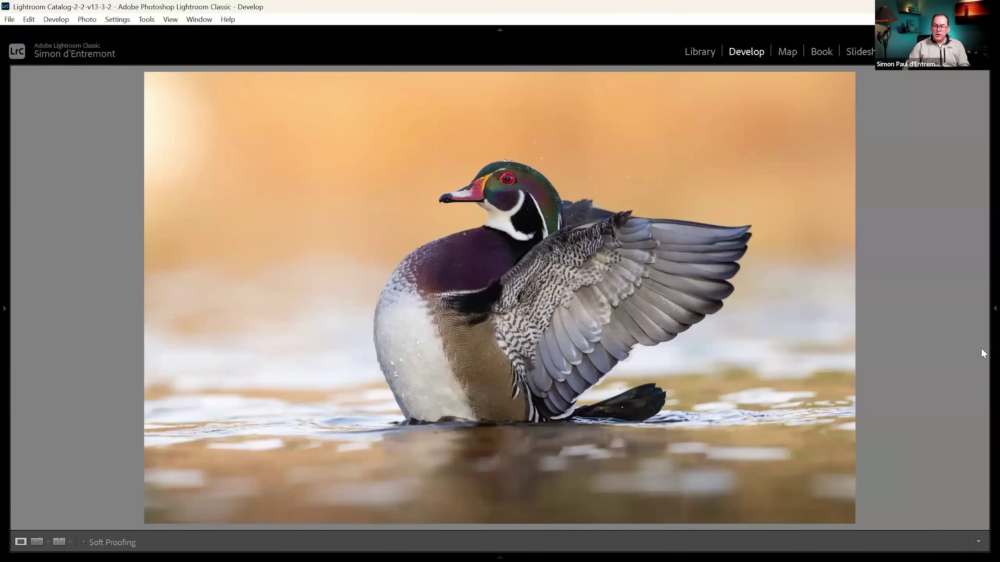
{"action": "key", "text": "Tab"}
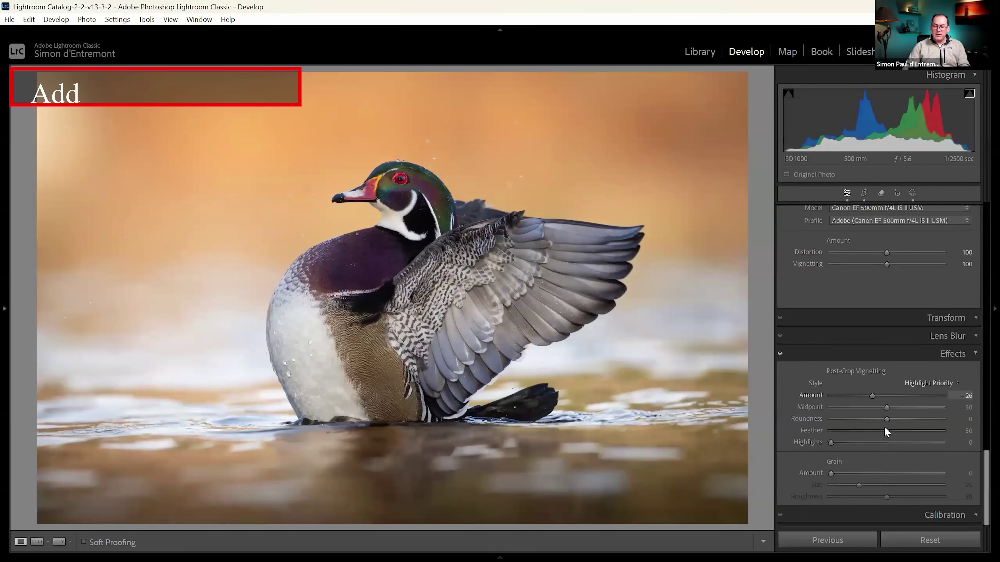
{"action": "left_click_drag", "start_coordinate": [883, 399], "coordinate": [880, 394]}
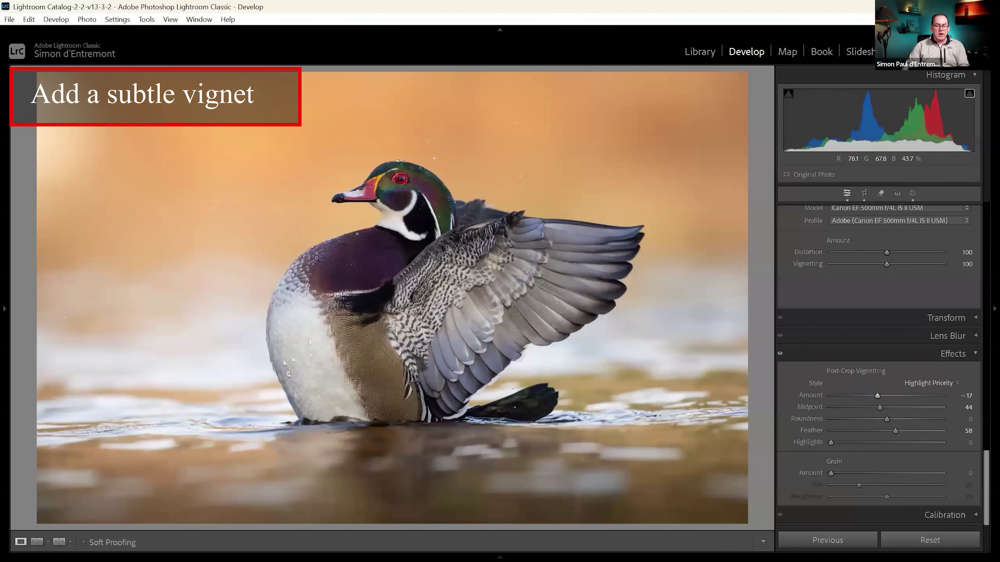
Compare the duck photo before and after editing side by side, including a close-up of the head
{"action": "key", "text": "y"}
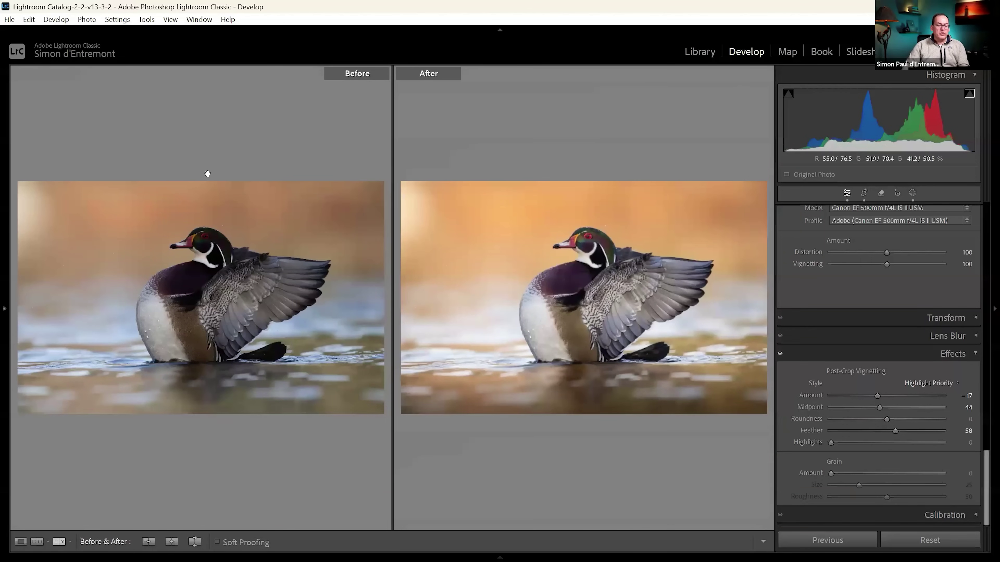
{"action": "left_click", "coordinate": [235, 211]}
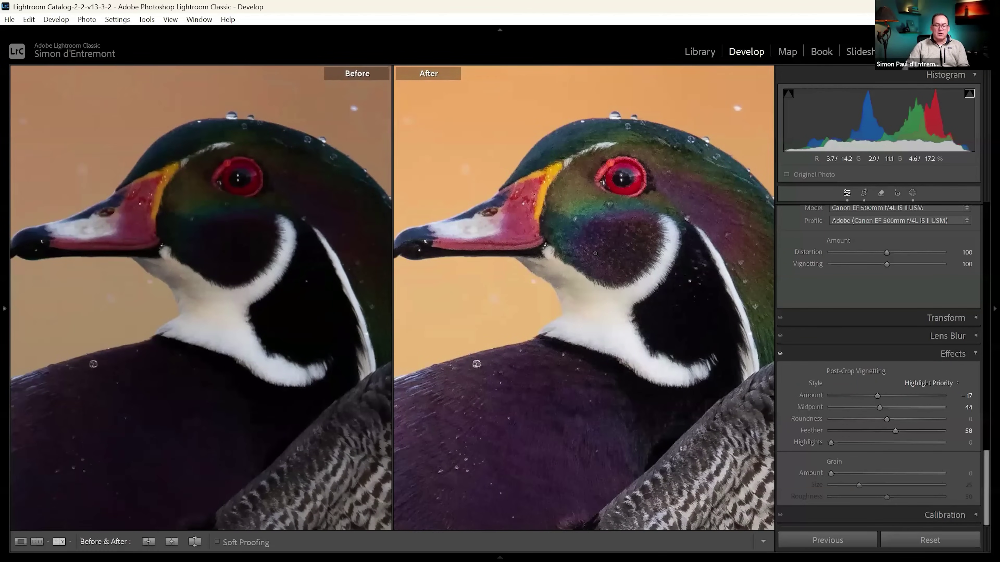
{"action": "left_click", "coordinate": [595, 254]}
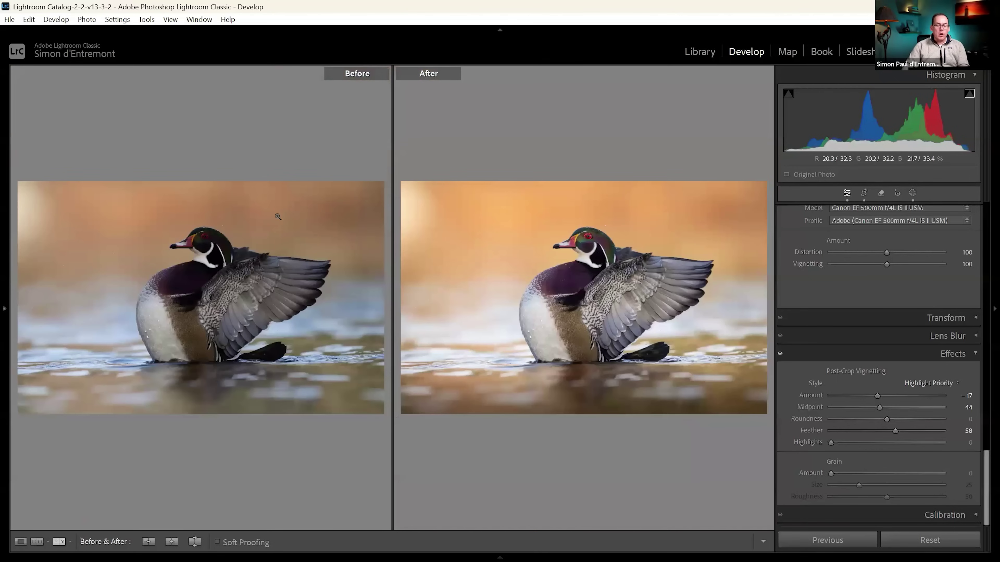
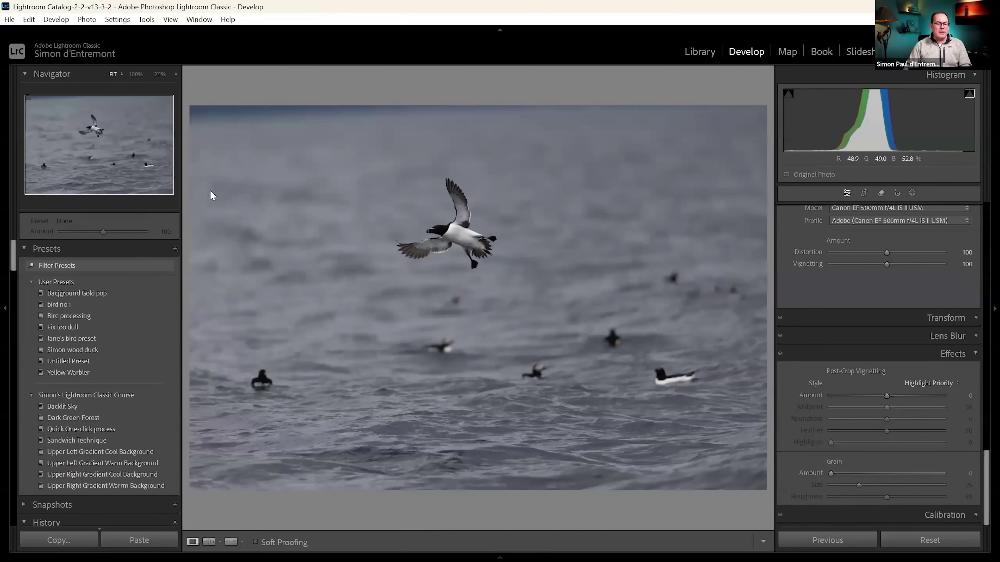
Crop the seabird photo tightly around the flying bird, leaving space ahead of it and excluding most of the birds on the water
{"action": "left_click", "coordinate": [5, 308]}
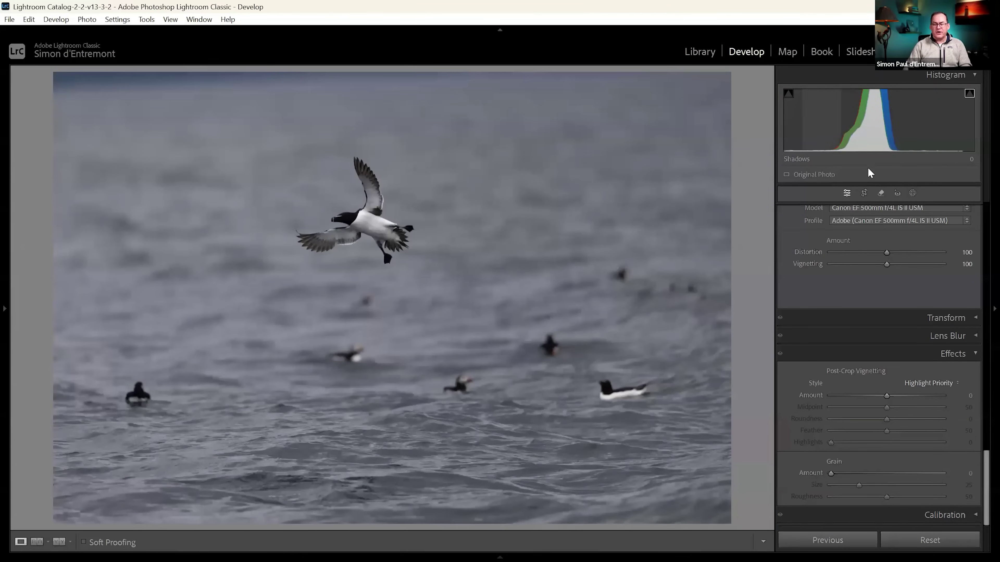
{"action": "left_click", "coordinate": [863, 193]}
{"action": "left_click_drag", "start_coordinate": [721, 518], "coordinate": [534, 402]}
{"action": "left_click_drag", "start_coordinate": [477, 321], "coordinate": [352, 271]}
{"action": "mouse_move", "coordinate": [427, 283]}
{"action": "left_mouse_down"}
{"action": "mouse_move", "coordinate": [408, 284]}
{"action": "mouse_move", "coordinate": [418, 281]}
{"action": "left_mouse_up"}
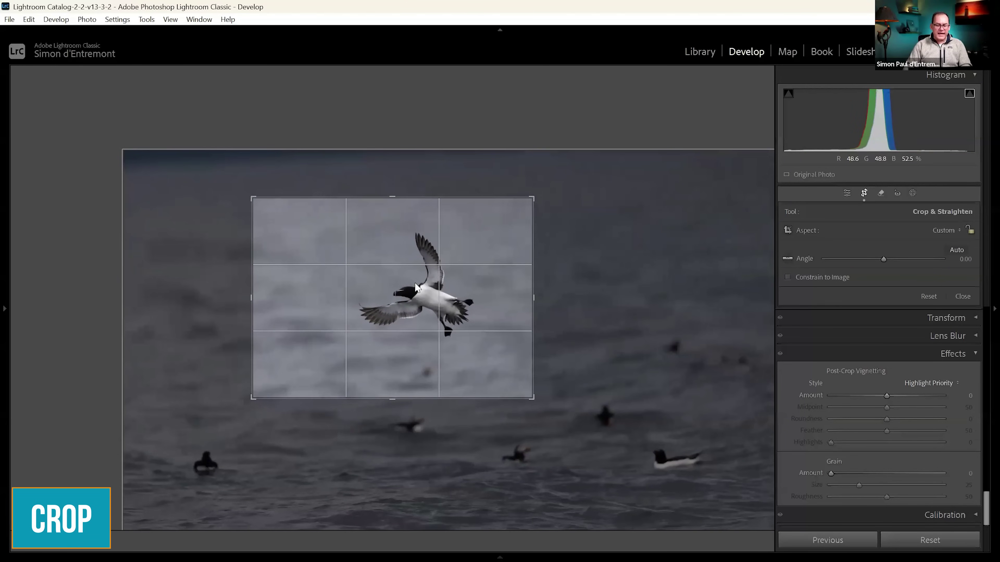
{"action": "key", "text": "Return"}
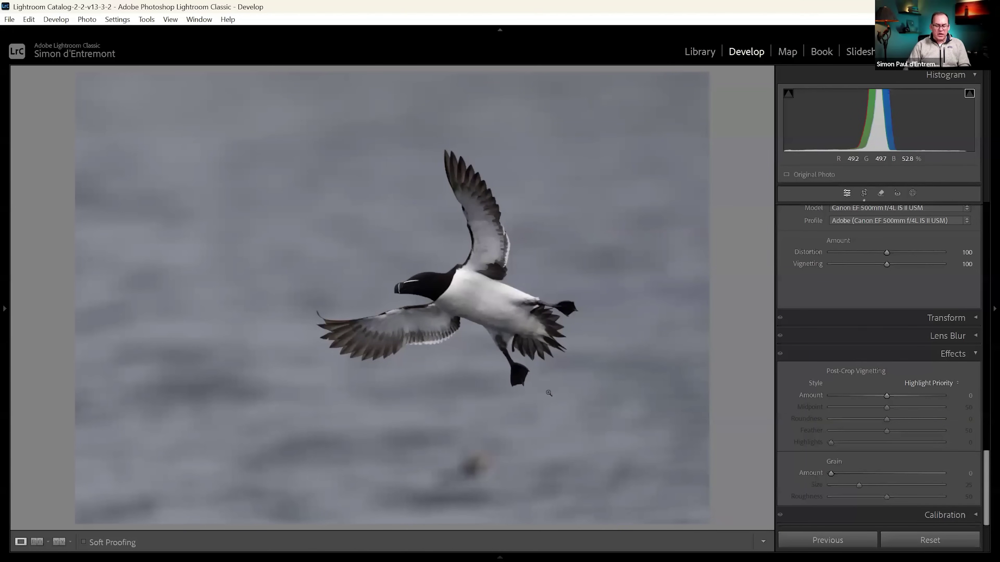
Remove the blurred bird on the water below the flying bird with the Heal mode at Size 31 and Feather 40
{"action": "left_click", "coordinate": [880, 193]}
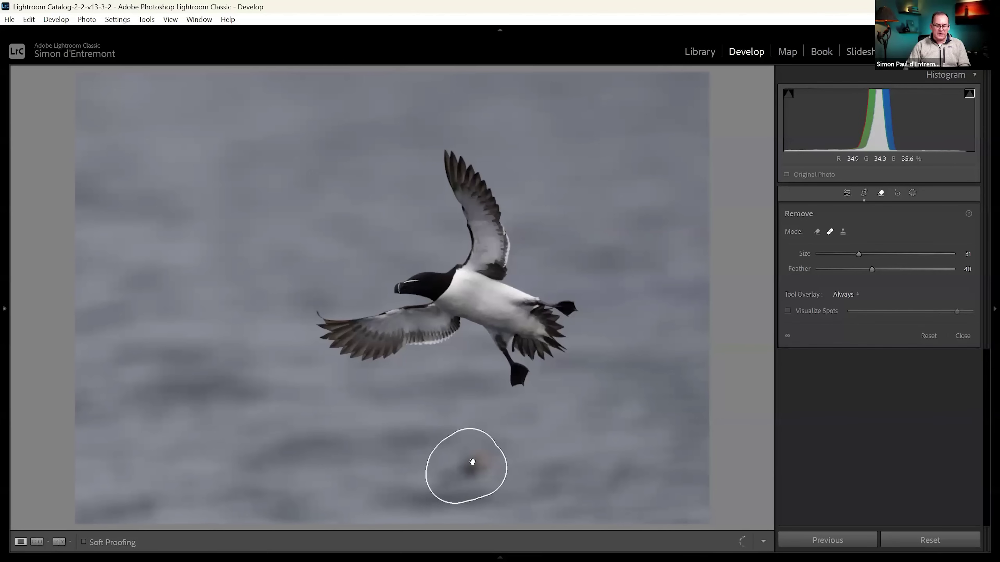
{"action": "left_click", "coordinate": [466, 471]}
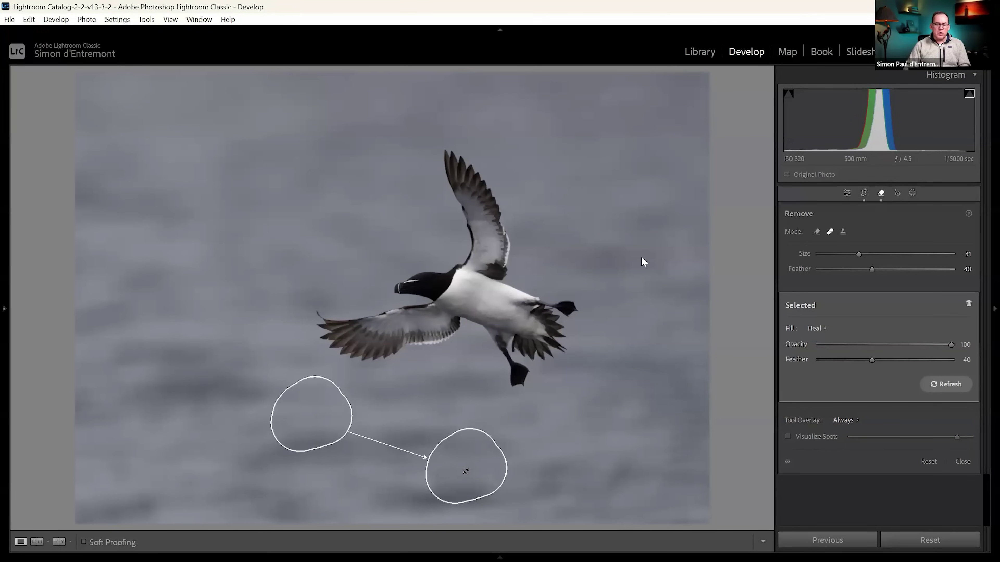
{"action": "key", "text": "q"}
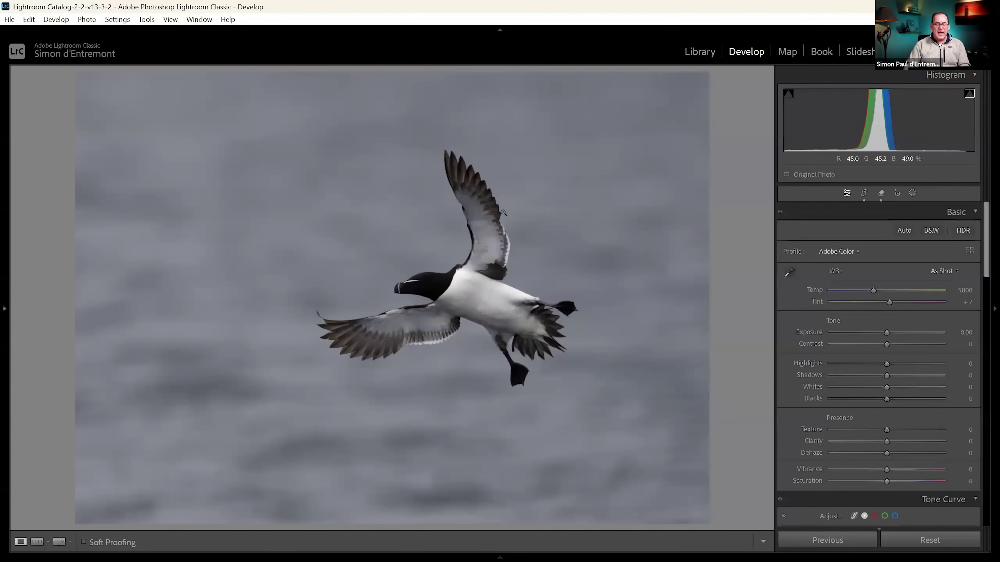
Check the flying bird's detail up close, and create a Select Background mask around it
{"action": "left_click", "coordinate": [486, 300]}
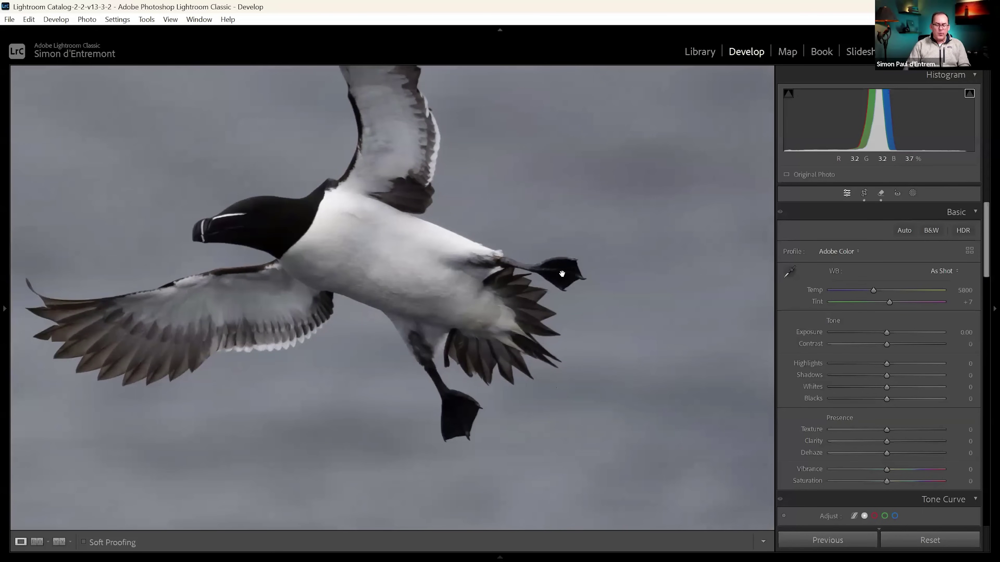
{"action": "left_click", "coordinate": [575, 334]}
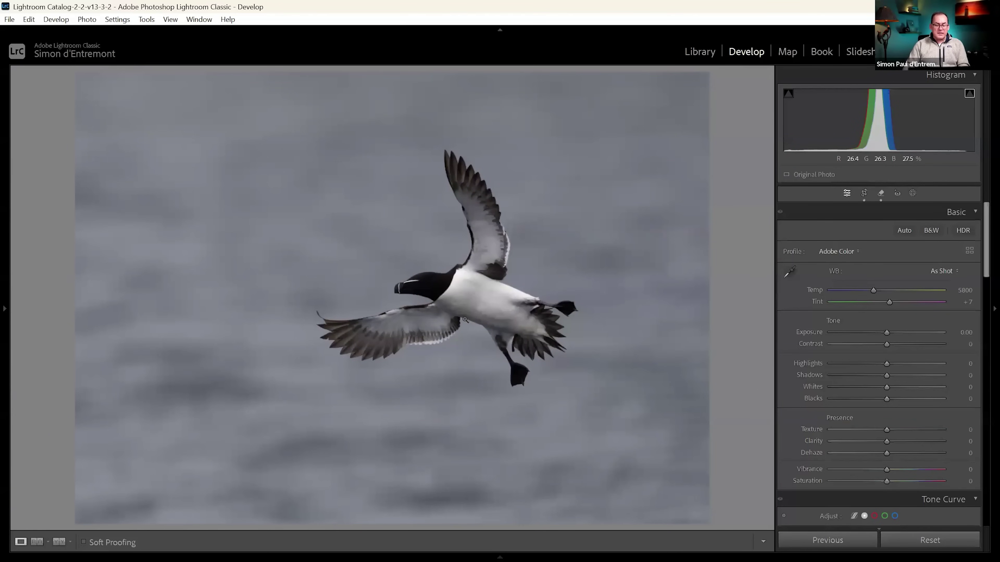
{"action": "left_click", "coordinate": [912, 193]}
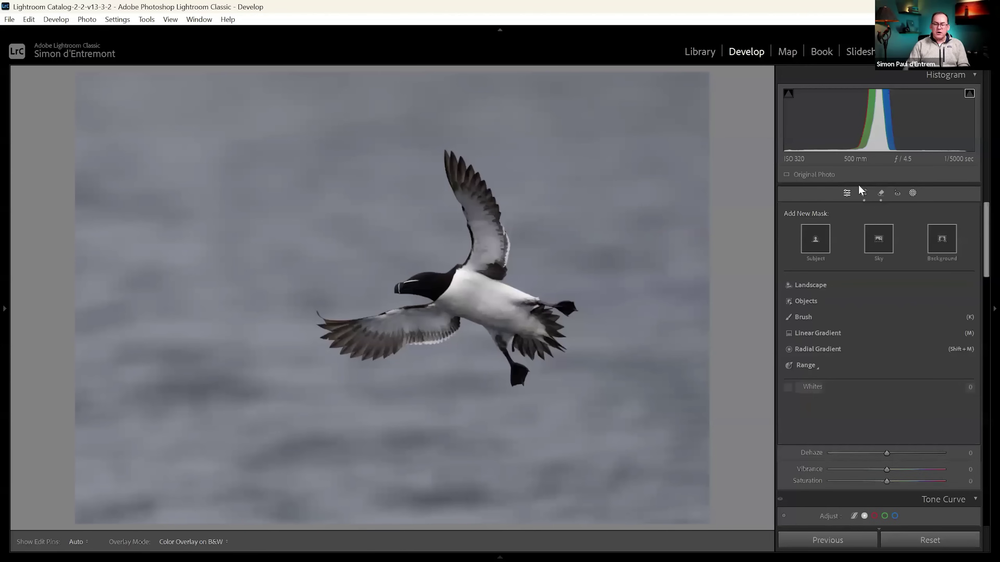
{"action": "left_click", "coordinate": [937, 244]}
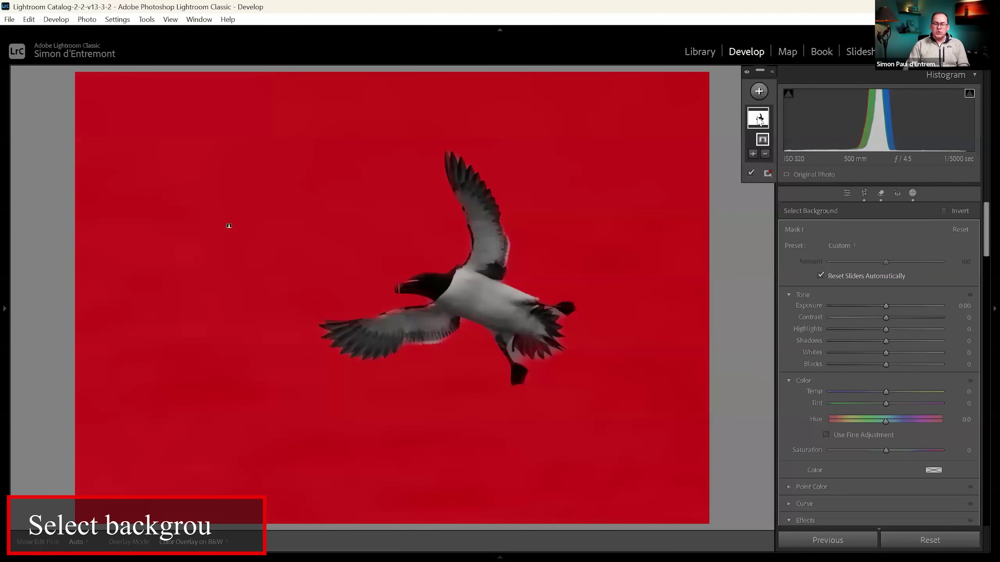
Intersect the background mask with a linear gradient falling diagonally from the photo's upper left, and set its Exposure to 1.68
{"action": "right_click", "coordinate": [758, 119]}
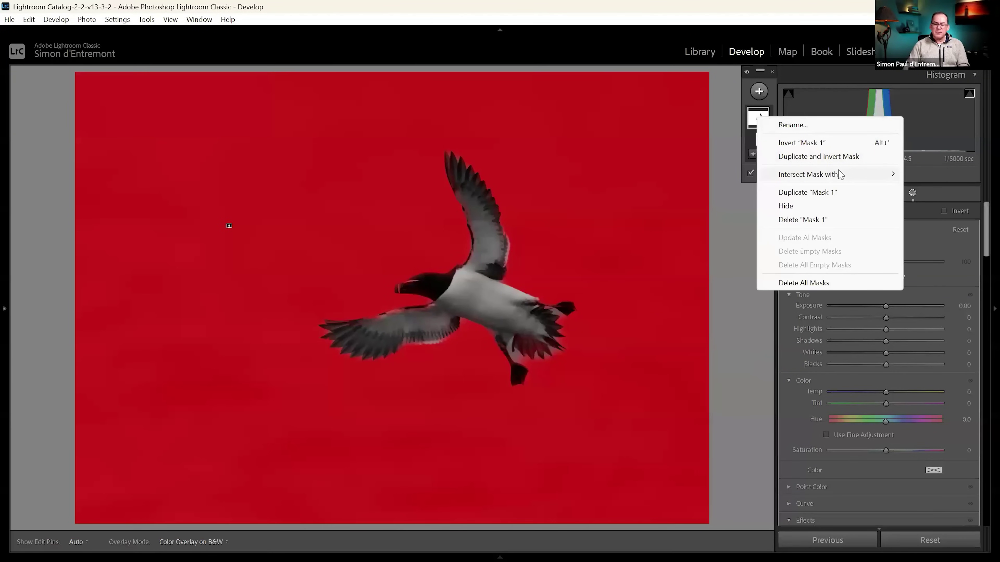
{"action": "mouse_move", "coordinate": [841, 174]}
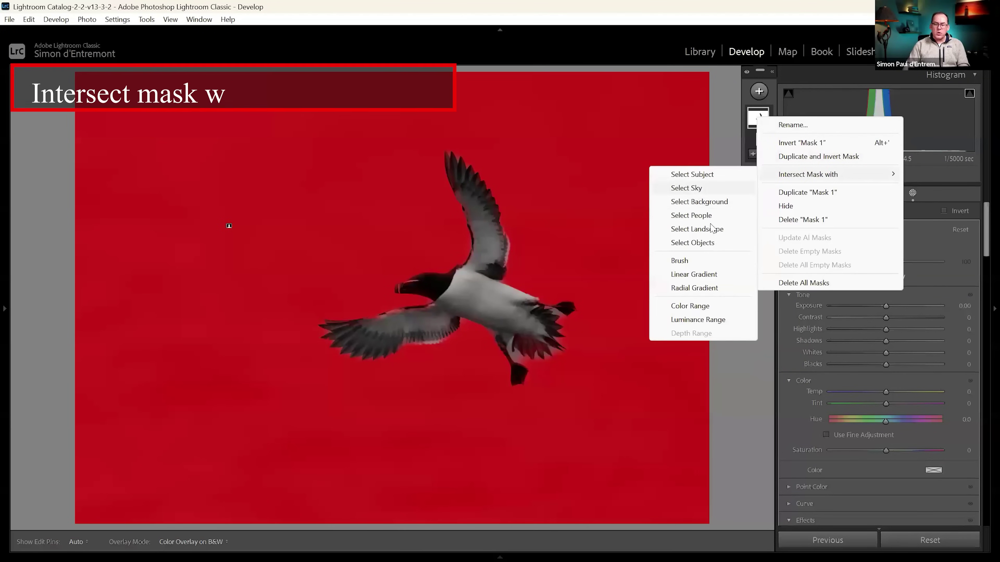
{"action": "left_click", "coordinate": [707, 275]}
{"action": "left_click_drag", "start_coordinate": [338, 108], "coordinate": [433, 489]}
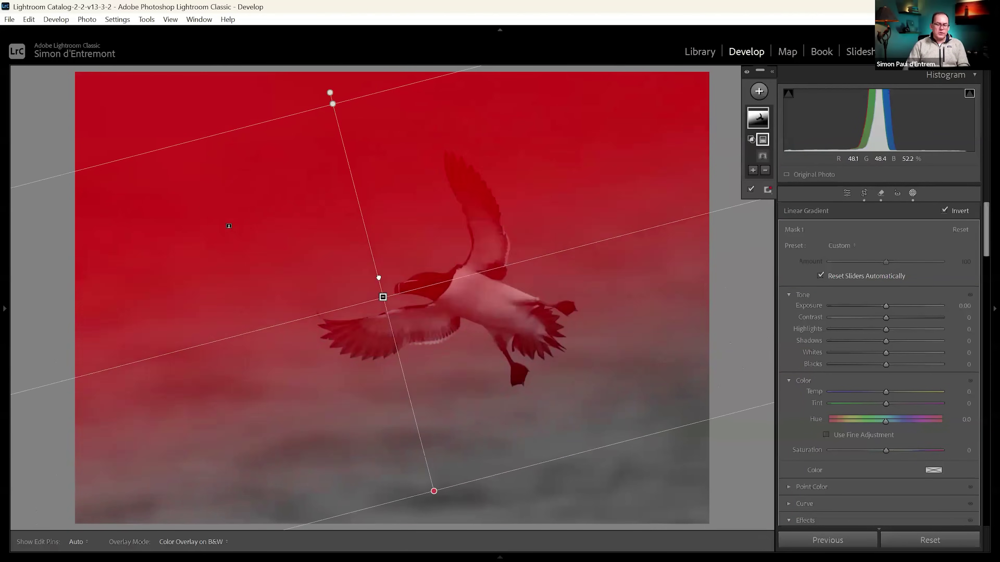
{"action": "left_click_drag", "start_coordinate": [381, 294], "coordinate": [376, 245]}
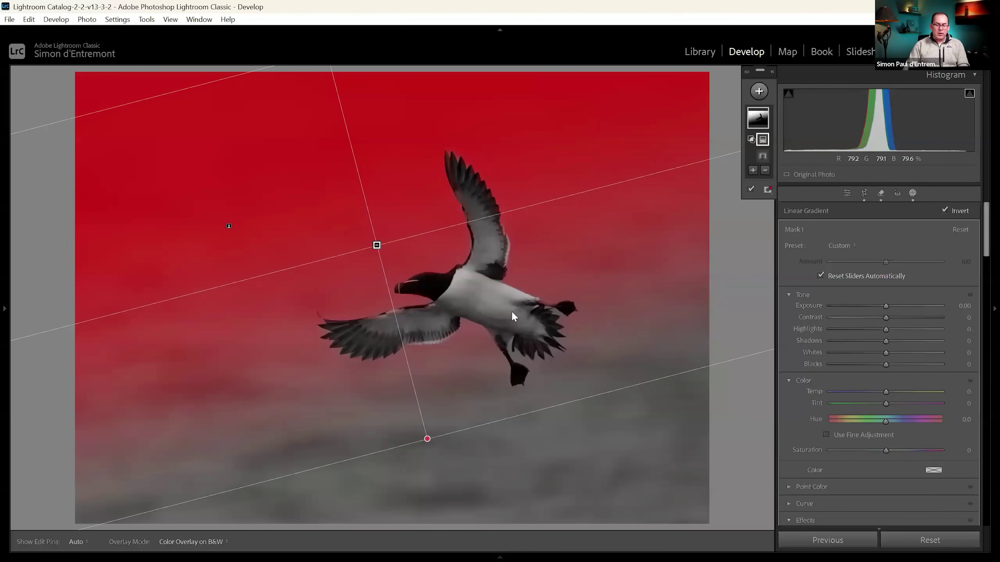
{"action": "left_click_drag", "start_coordinate": [886, 306], "coordinate": [907, 306]}
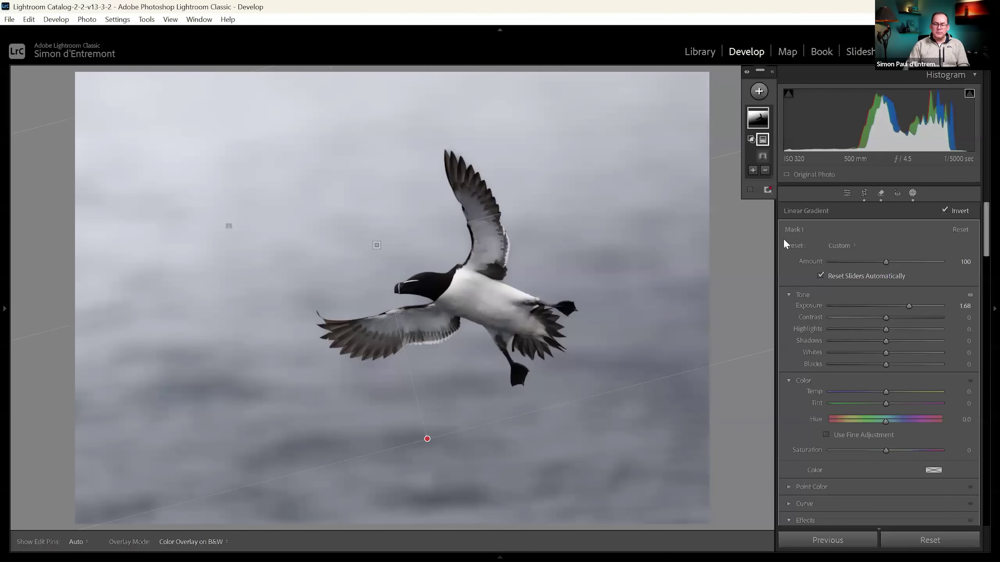
Add a linear gradient mask from the photo's lower right corner, intersect it with Select Background, and set its Exposure to -0.72
{"action": "left_click", "coordinate": [759, 91]}
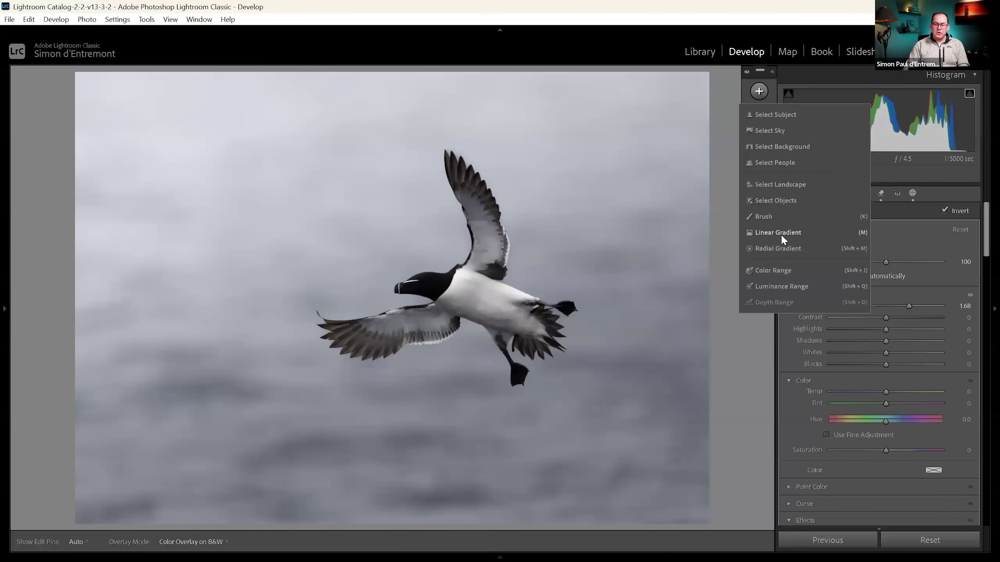
{"action": "left_click_drag", "start_coordinate": [580, 474], "coordinate": [567, 301]}
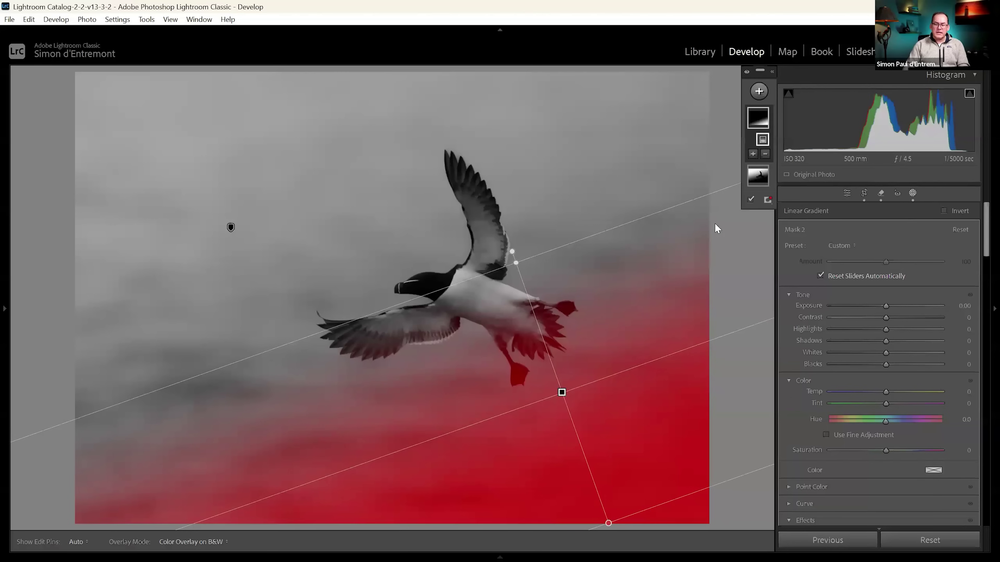
{"action": "right_click", "coordinate": [758, 118]}
{"action": "mouse_move", "coordinate": [810, 174]}
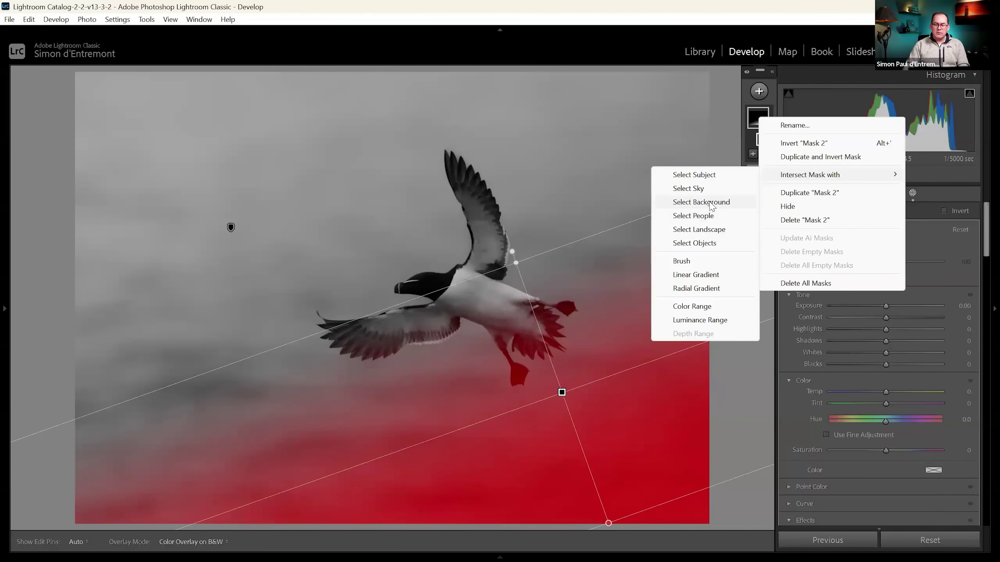
{"action": "left_click_drag", "start_coordinate": [879, 307], "coordinate": [870, 306]}
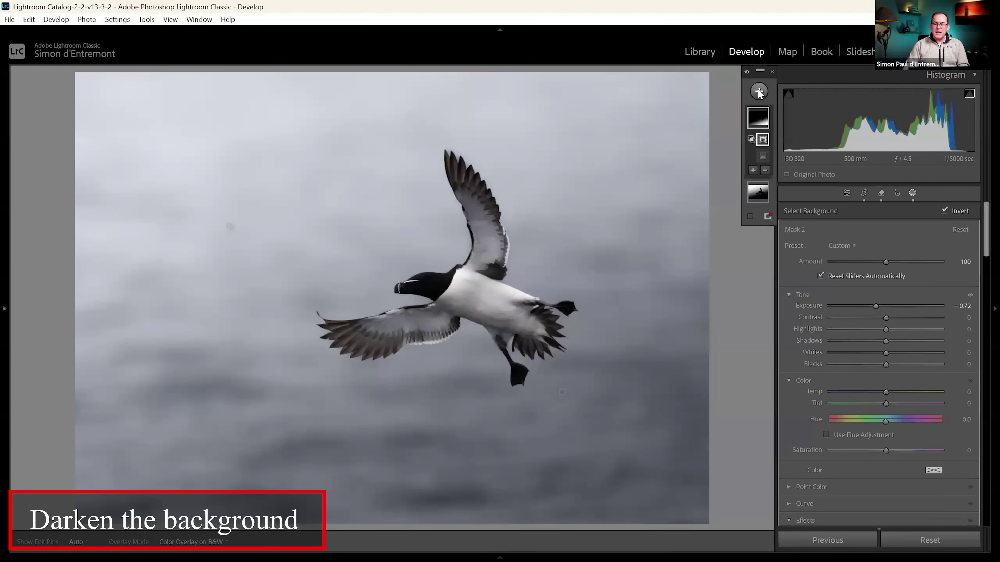
Add another Select Background mask around the flying bird and cool it by setting Temp to -16
{"action": "left_click", "coordinate": [759, 91]}
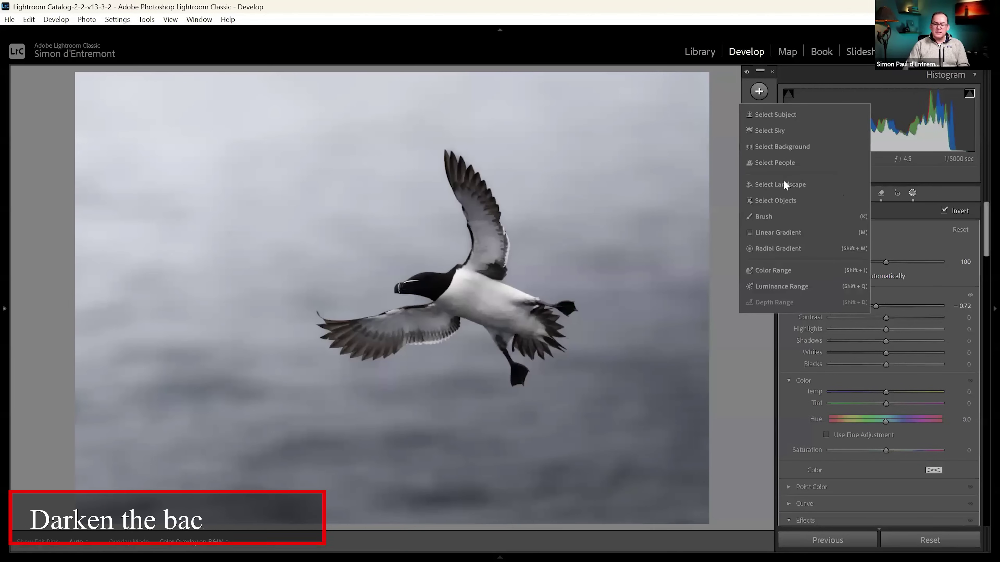
{"action": "left_click", "coordinate": [780, 147]}
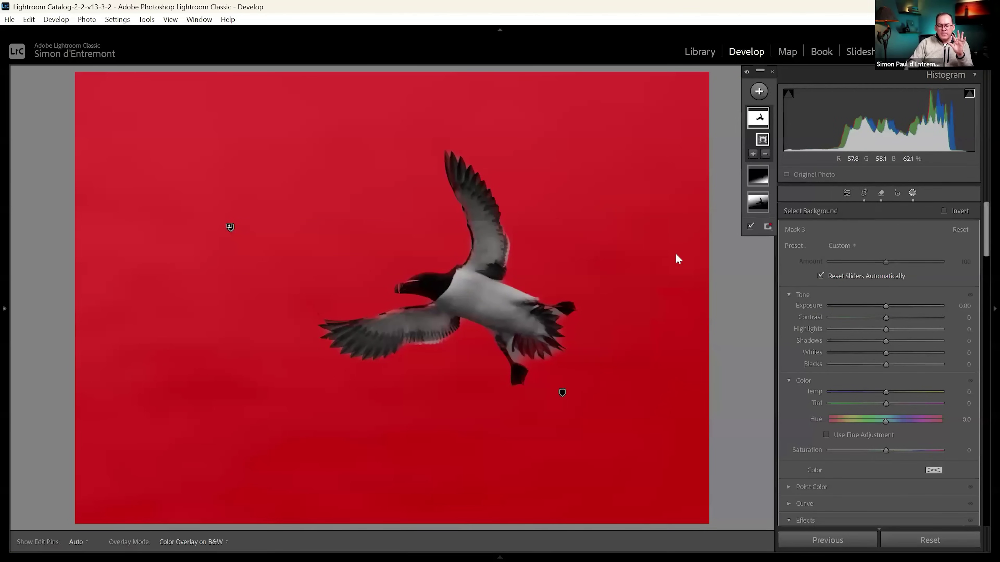
{"action": "left_click_drag", "start_coordinate": [885, 391], "coordinate": [890, 394]}
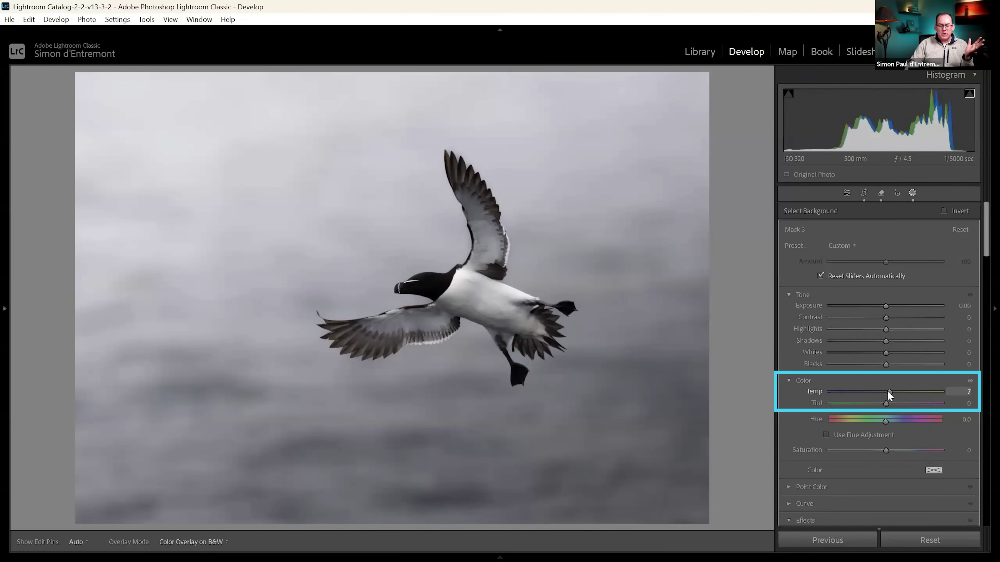
{"action": "left_click_drag", "start_coordinate": [883, 397], "coordinate": [875, 399]}
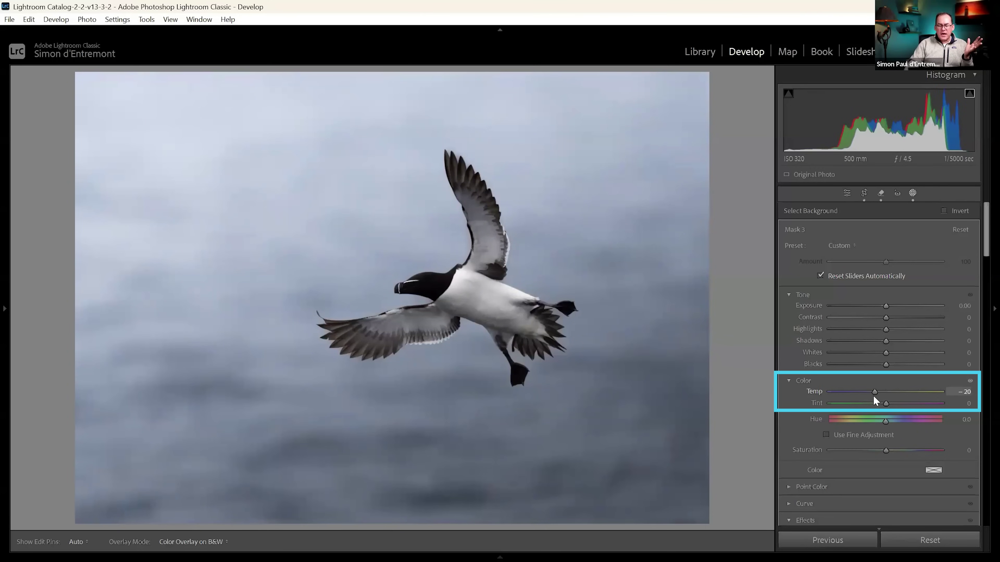
{"action": "left_click_drag", "start_coordinate": [876, 400], "coordinate": [880, 402]}
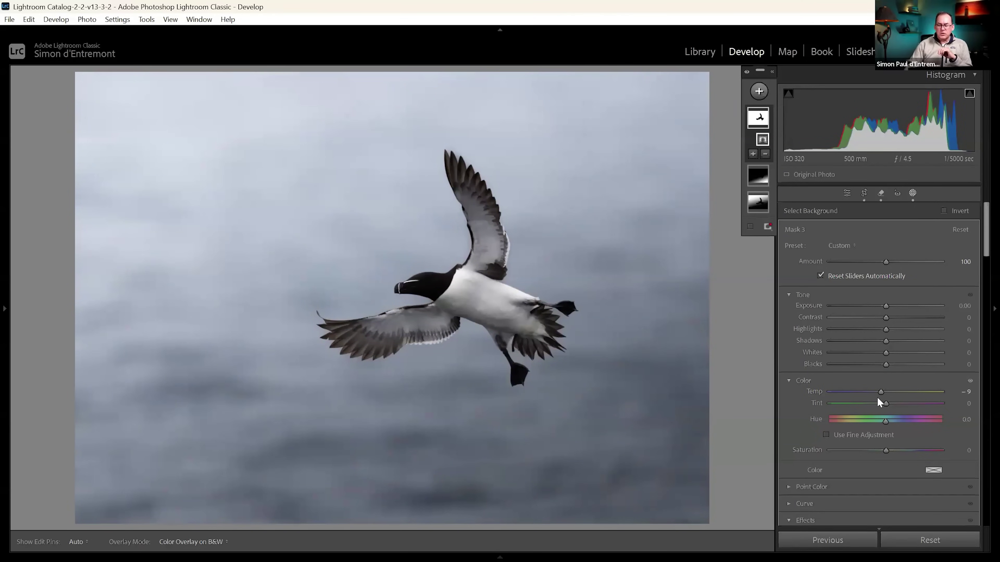
{"action": "left_click_drag", "start_coordinate": [878, 392], "coordinate": [885, 334]}
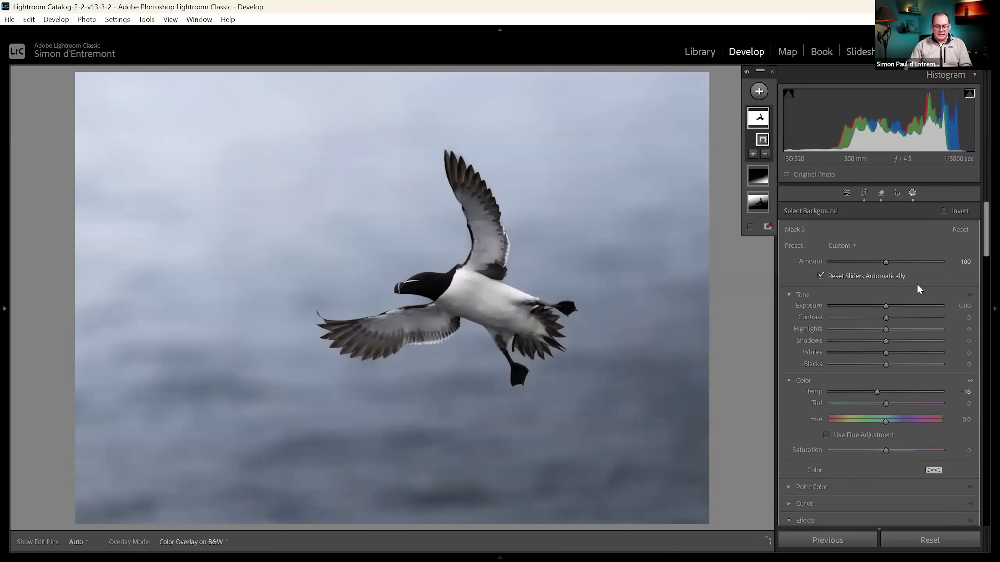
Compare the seabird photo before and after side by side, and soften the masked background by setting Clarity to -57
{"action": "key", "text": "y"}
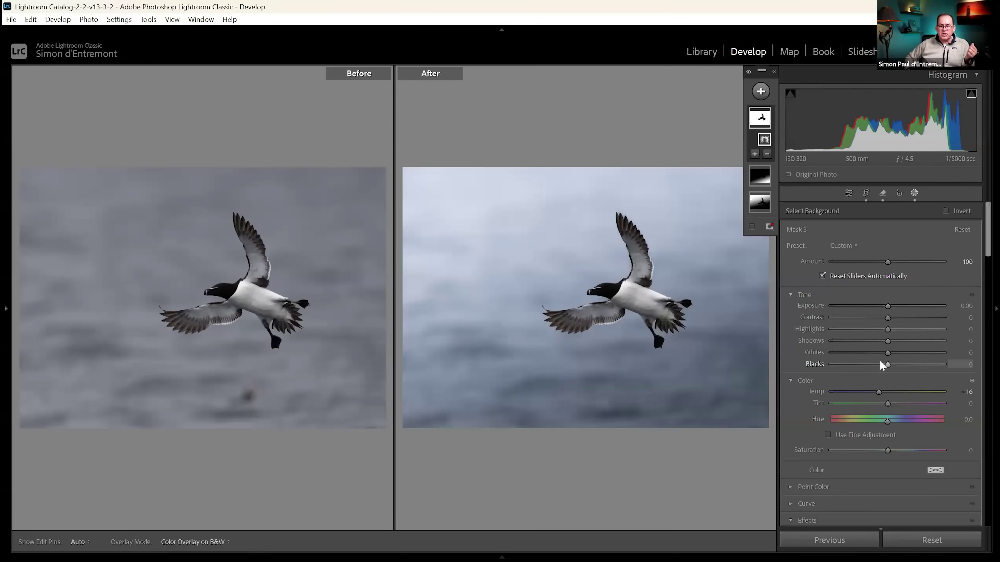
{"action": "left_click_drag", "start_coordinate": [982, 239], "coordinate": [982, 255]}
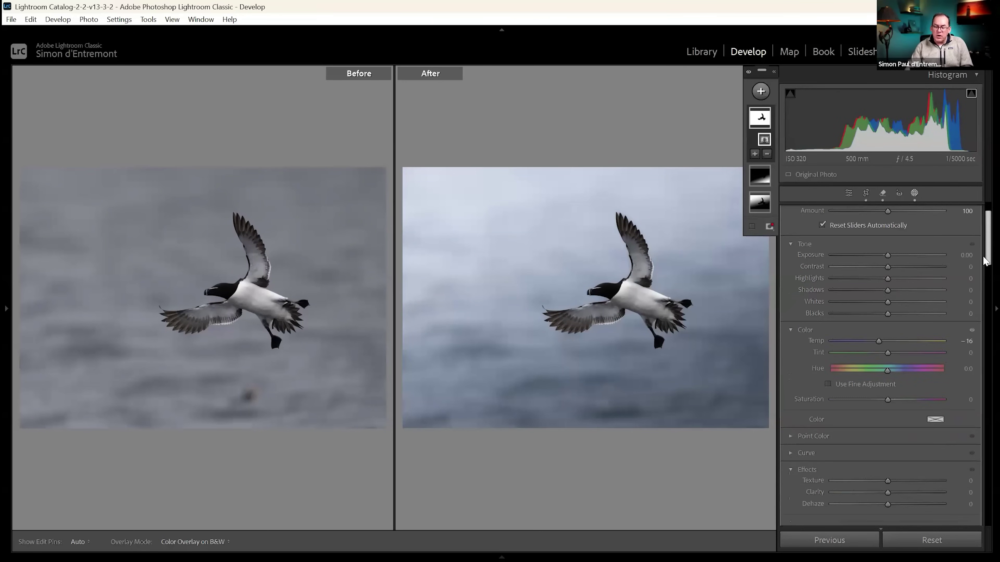
{"action": "left_click_drag", "start_coordinate": [887, 440], "coordinate": [832, 441]}
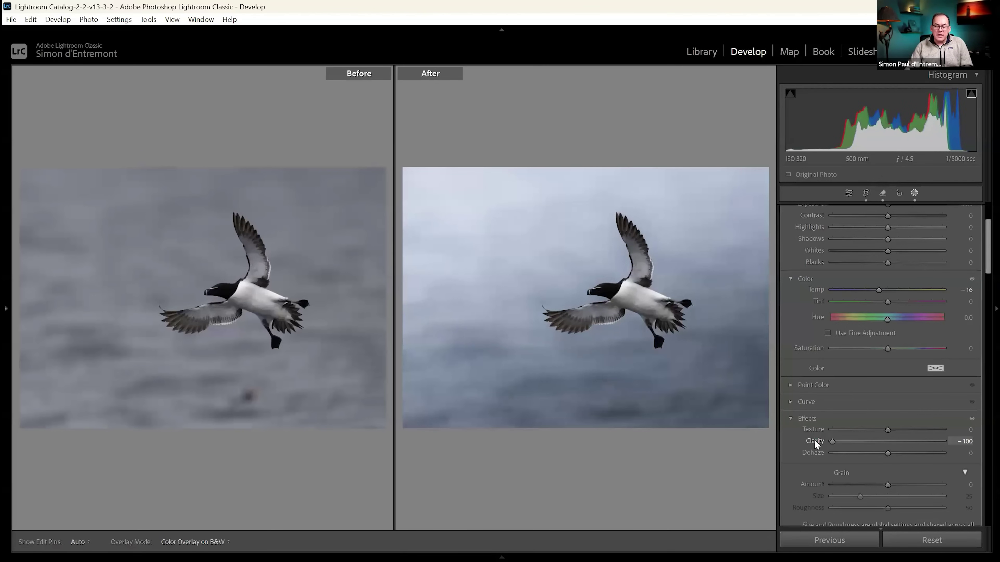
{"action": "left_click_drag", "start_coordinate": [814, 438], "coordinate": [855, 441]}
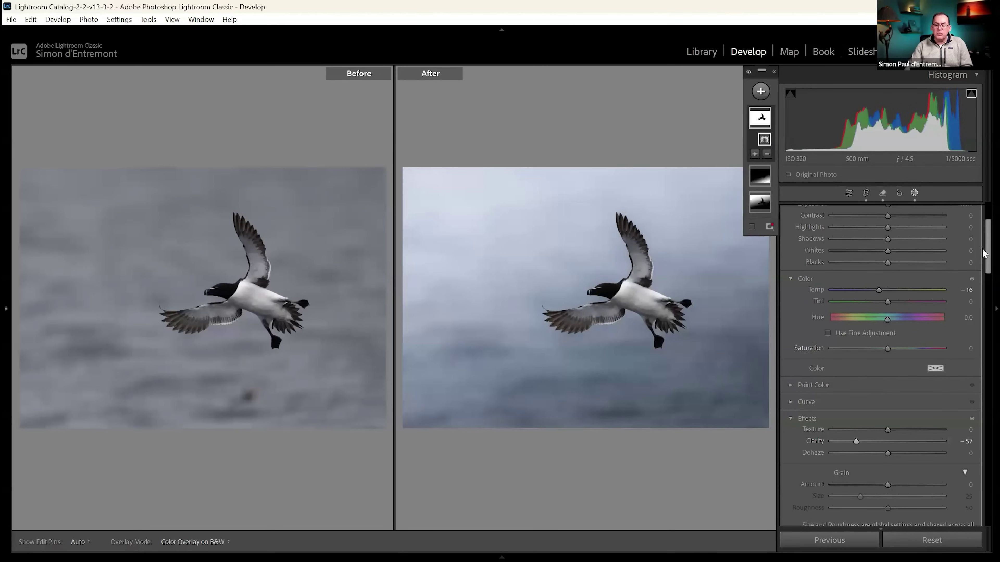
{"action": "left_click", "coordinate": [915, 192]}
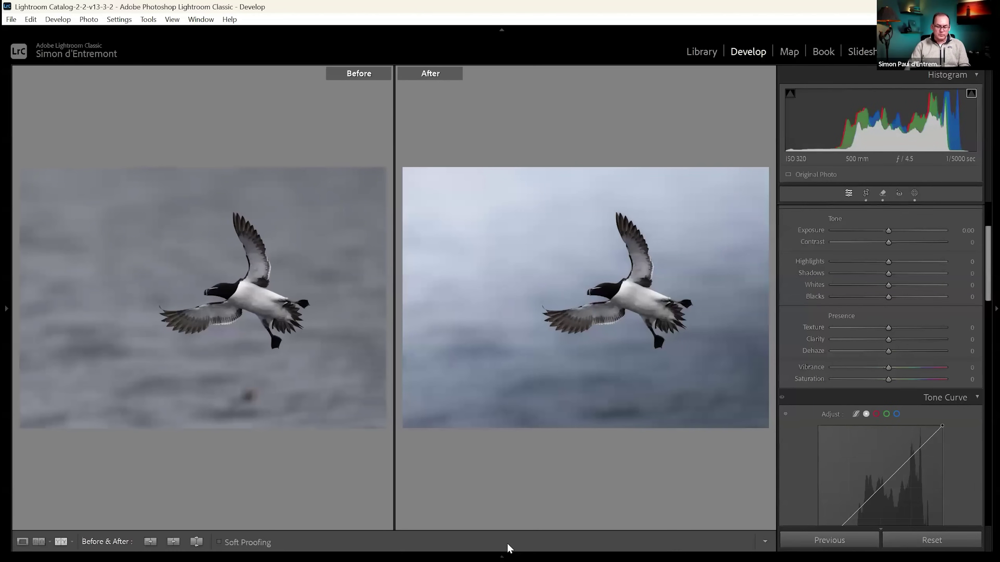
Open the photo of the robin on a post in single-image view and examine the light on its breast up close
{"action": "mouse_move", "coordinate": [502, 555]}
{"action": "left_click", "coordinate": [268, 506]}
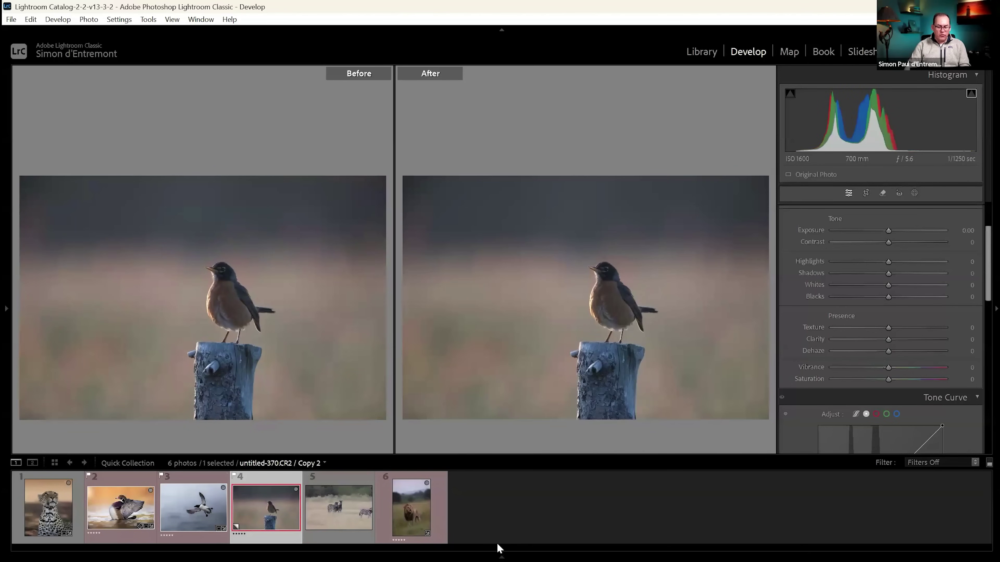
{"action": "key", "text": "y"}
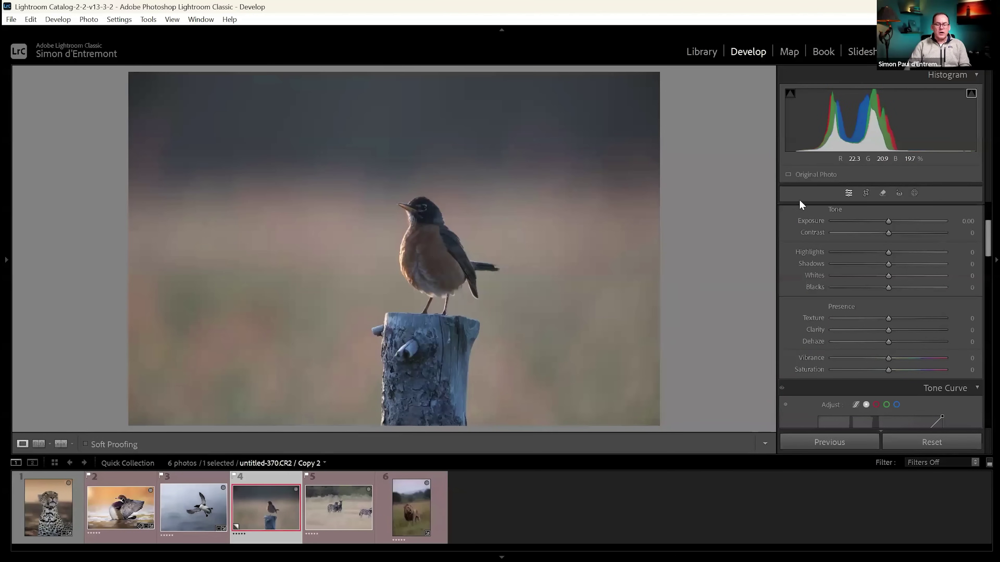
{"action": "left_click_drag", "start_coordinate": [985, 232], "coordinate": [984, 231]}
{"action": "scroll", "coordinate": [985, 228], "scroll_direction": "up", "scroll_amount": 3}
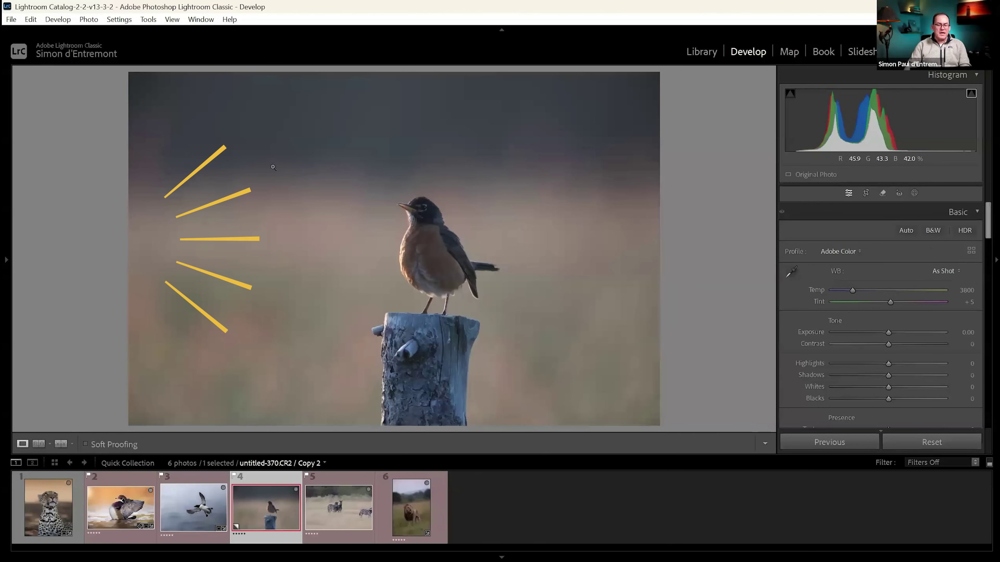
{"action": "left_click", "coordinate": [294, 163]}
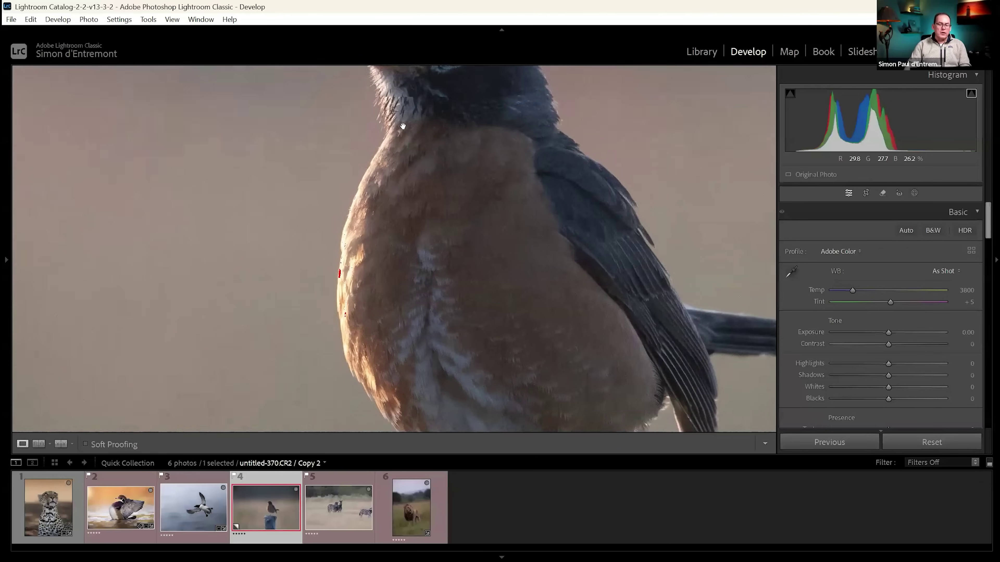
{"action": "left_click", "coordinate": [403, 126]}
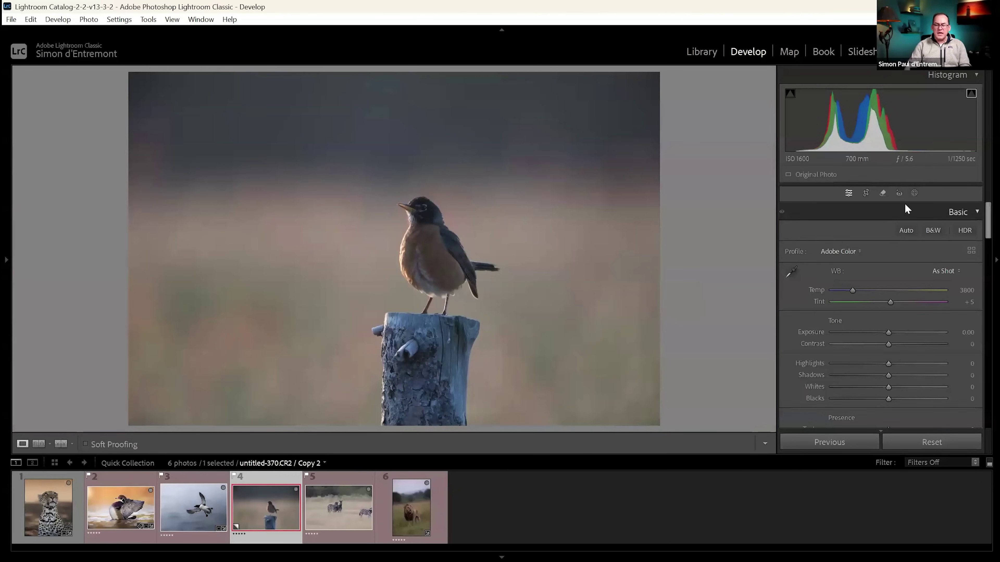
Create a Select Background mask on the robin photo and intersect it with a linear gradient from the left edge, fading out past the bird
{"action": "left_click", "coordinate": [913, 193]}
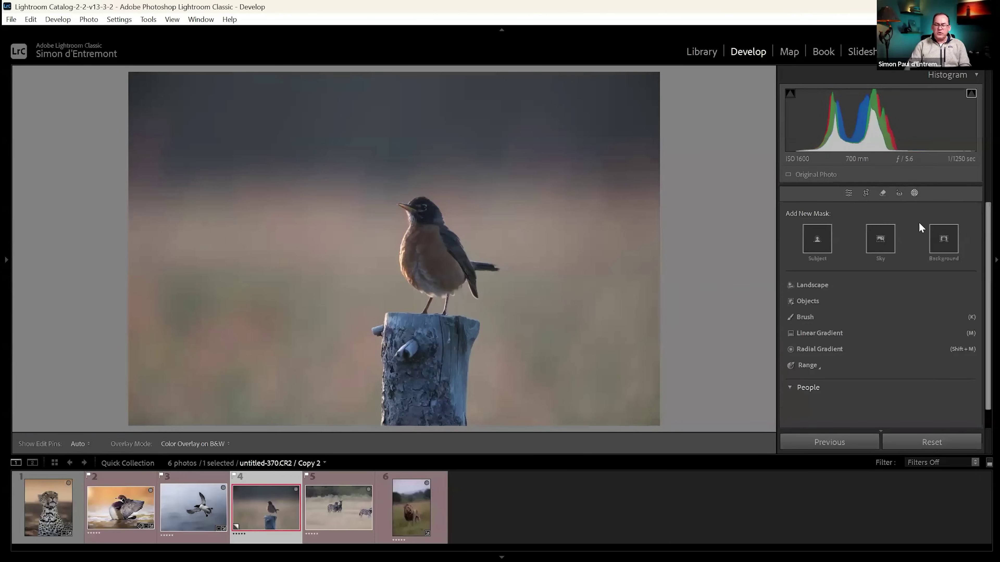
{"action": "left_click", "coordinate": [944, 245]}
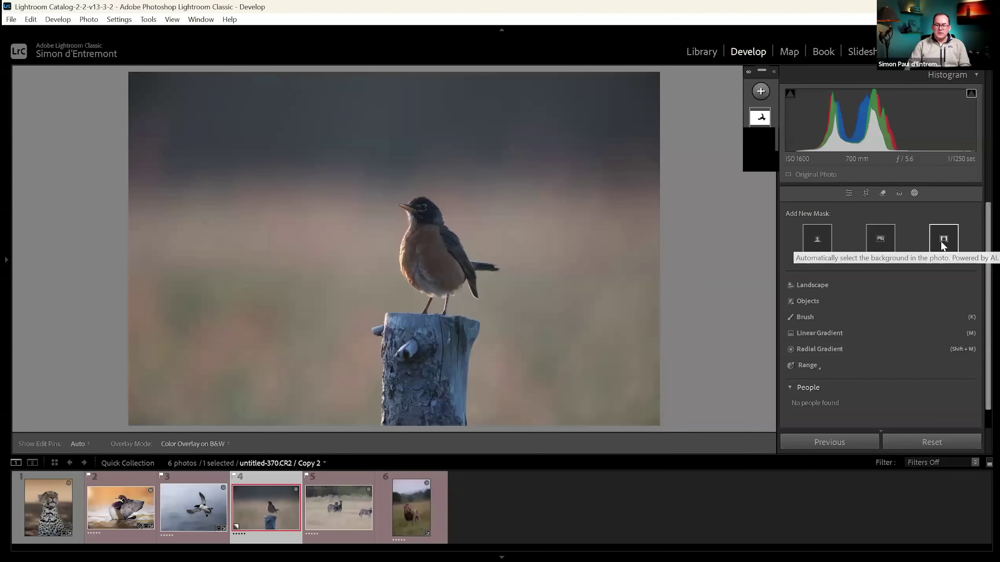
{"action": "right_click", "coordinate": [758, 116]}
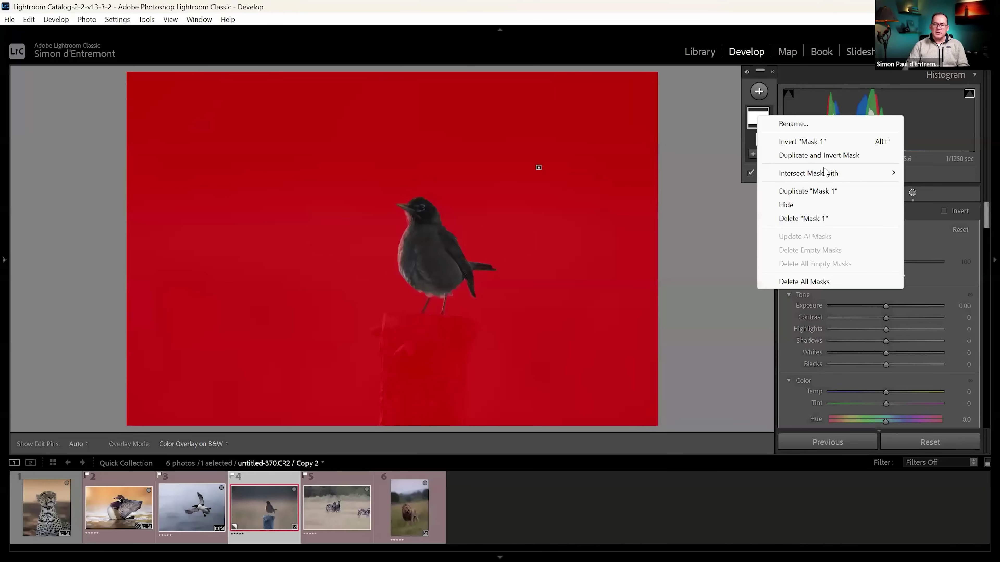
{"action": "mouse_move", "coordinate": [809, 174]}
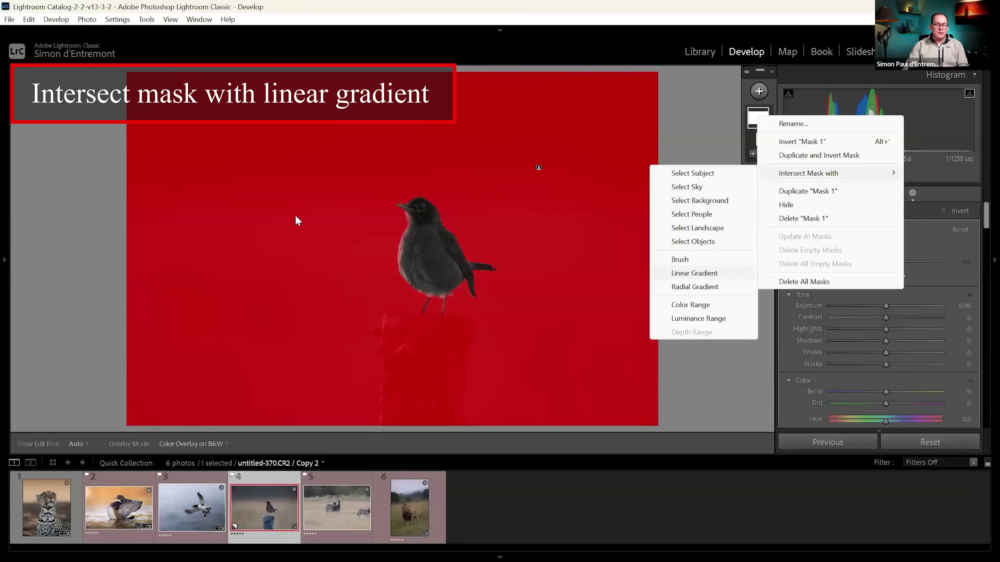
{"action": "mouse_move", "coordinate": [189, 144]}
{"action": "left_mouse_down"}
{"action": "mouse_move", "coordinate": [361, 170]}
{"action": "mouse_move", "coordinate": [482, 204]}
{"action": "left_mouse_up"}
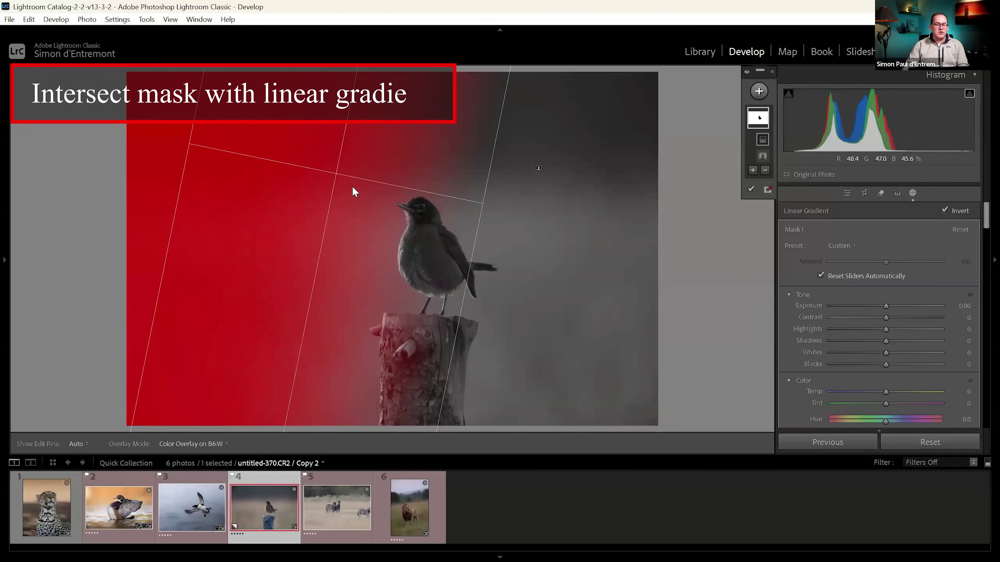
{"action": "left_click_drag", "start_coordinate": [335, 173], "coordinate": [254, 177]}
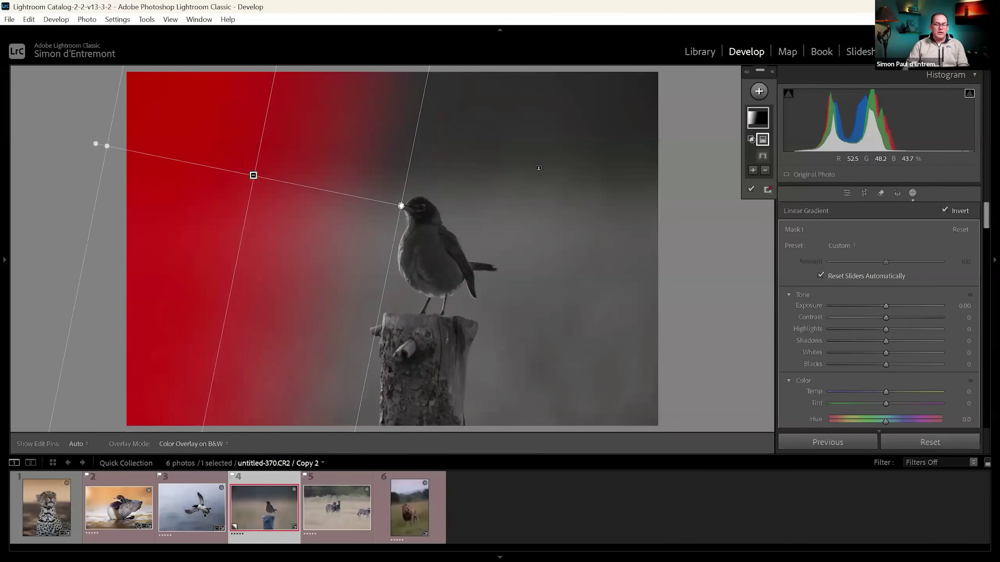
{"action": "left_click_drag", "start_coordinate": [476, 211], "coordinate": [472, 220]}
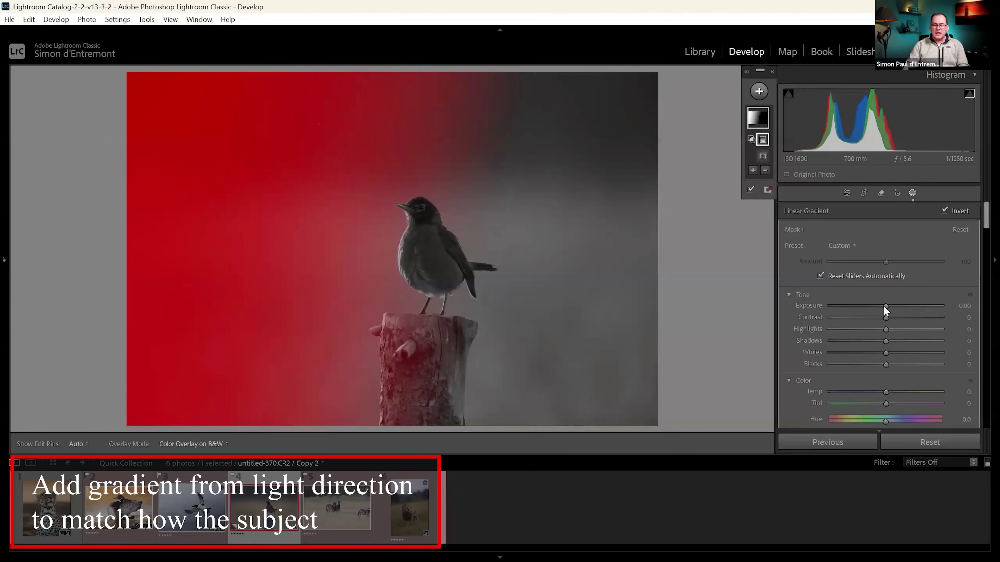
Set the robin background gradient's Exposure to 1.48 and check the light on the bird up close
{"action": "left_click_drag", "start_coordinate": [886, 306], "coordinate": [906, 307]}
{"action": "left_click", "coordinate": [415, 238]}
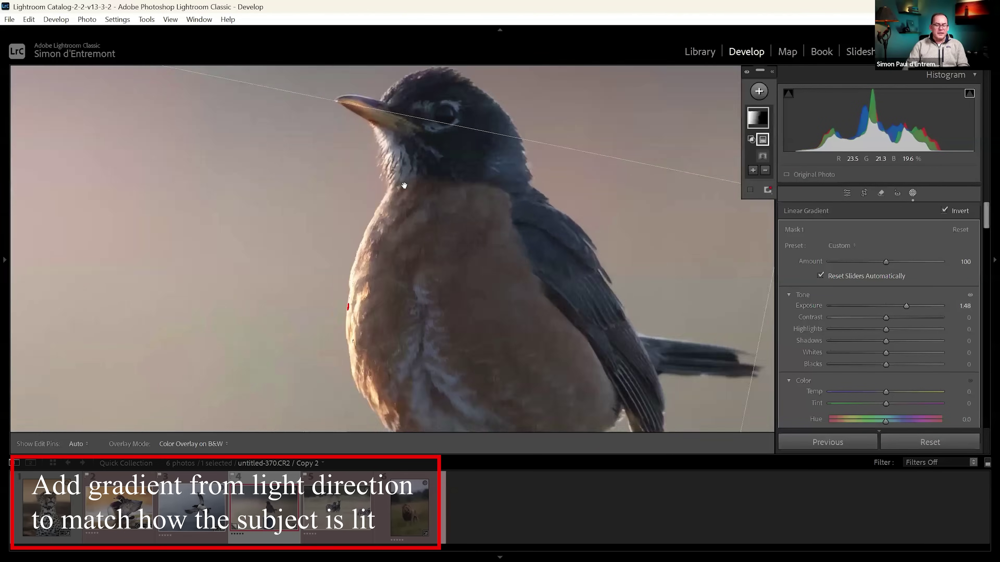
{"action": "left_click", "coordinate": [413, 188]}
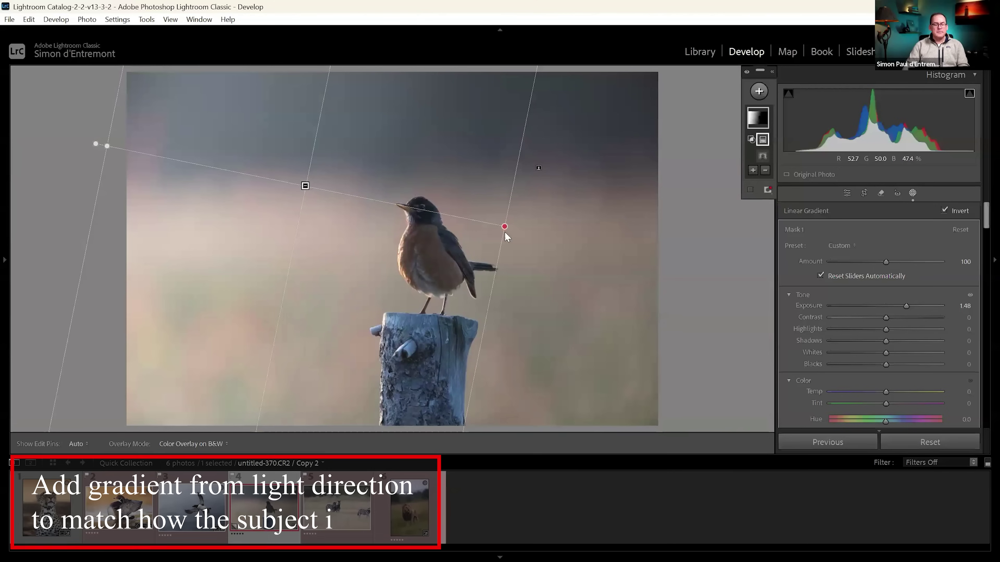
Leave masking and warm the whole robin photo by setting the white balance Temp to 4483
{"action": "left_click", "coordinate": [911, 195]}
{"action": "left_click_drag", "start_coordinate": [854, 292], "coordinate": [861, 292]}
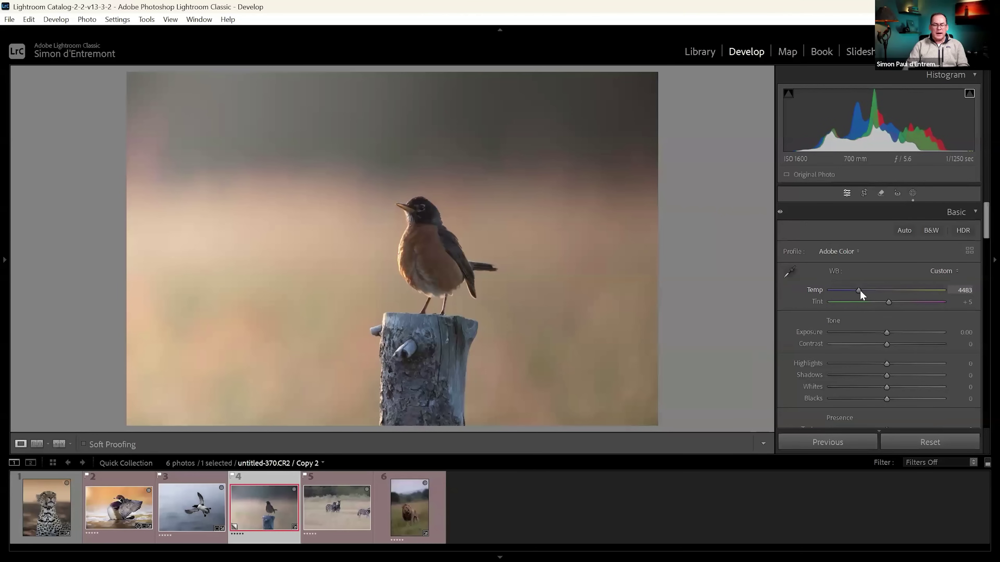
Raise the robin background gradient's Exposure to 1.63 and check the wooden post up close
{"action": "left_click", "coordinate": [912, 193]}
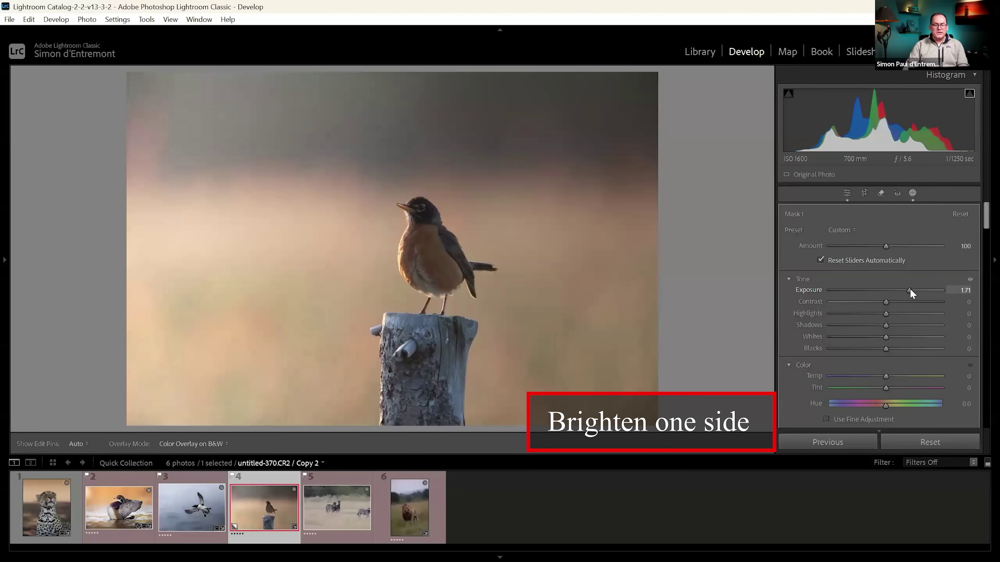
{"action": "left_click_drag", "start_coordinate": [908, 287], "coordinate": [909, 290]}
{"action": "left_click", "coordinate": [409, 354]}
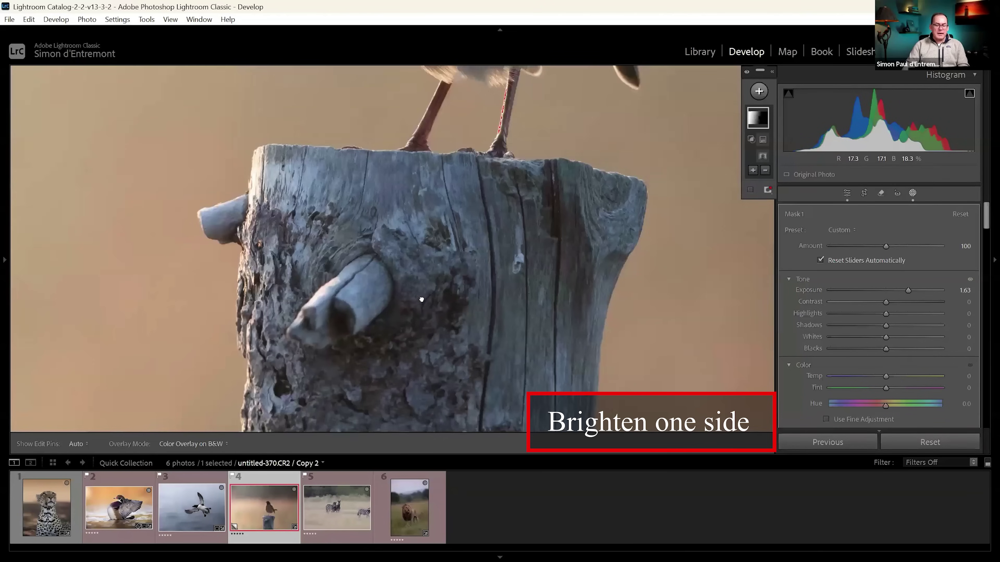
{"action": "left_click", "coordinate": [429, 341]}
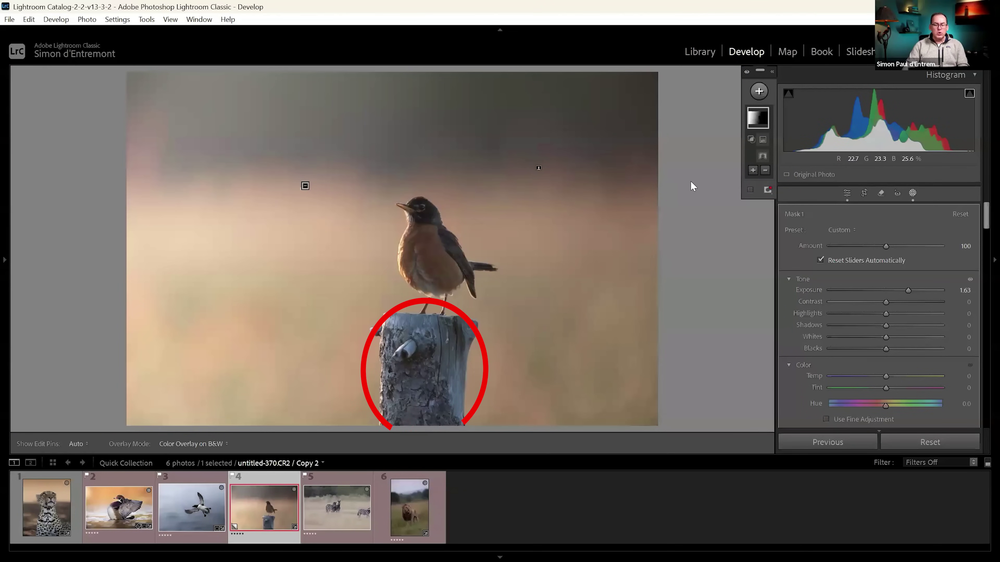
Create a Select Objects mask covering the wooden post under the robin
{"action": "left_click", "coordinate": [760, 92]}
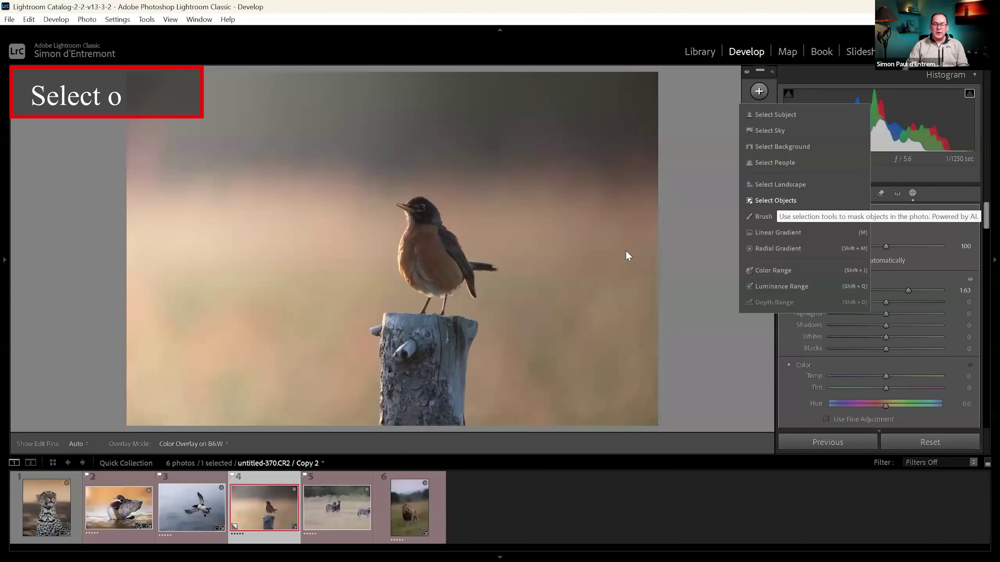
{"action": "left_click", "coordinate": [749, 201]}
{"action": "mouse_move", "coordinate": [389, 315]}
{"action": "left_mouse_down"}
{"action": "mouse_move", "coordinate": [390, 427]}
{"action": "mouse_move", "coordinate": [458, 419]}
{"action": "mouse_move", "coordinate": [466, 329]}
{"action": "mouse_move", "coordinate": [402, 324]}
{"action": "mouse_move", "coordinate": [458, 327]}
{"action": "left_mouse_up"}
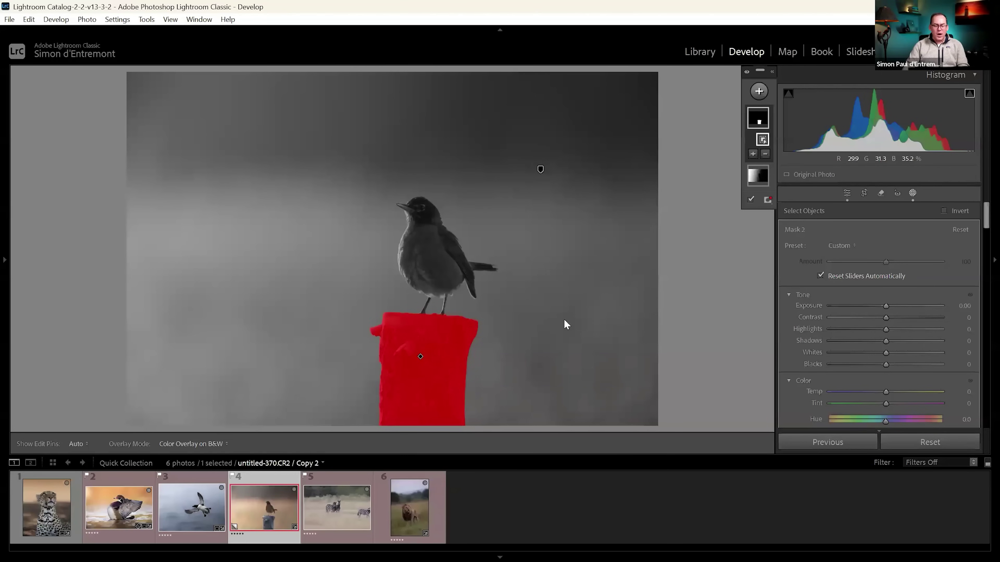
Set the post mask's Exposure to 0.01, Contrast to 25 and Temp to 26, then leave masking and check the bark up close
{"action": "left_click", "coordinate": [885, 306]}
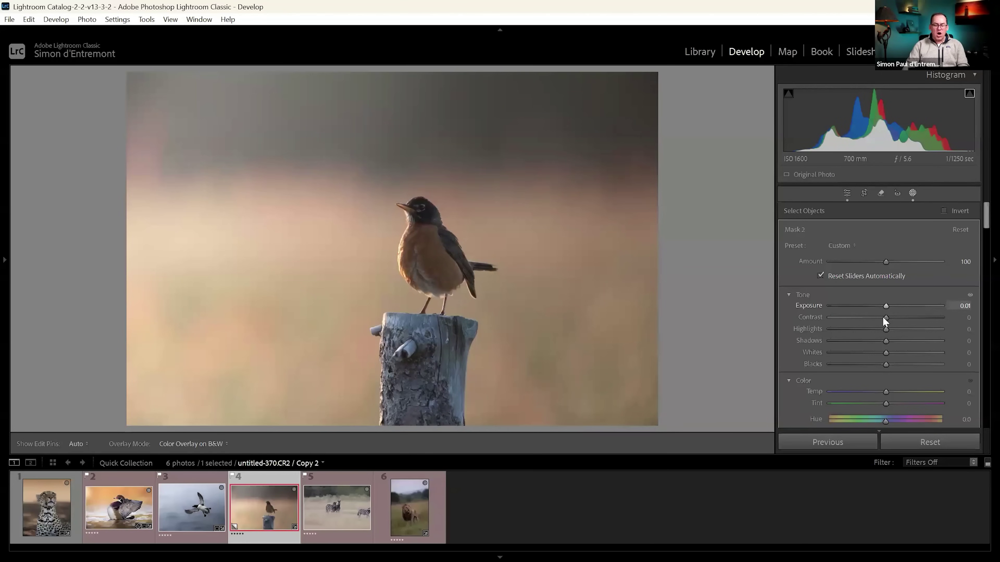
{"action": "left_click_drag", "start_coordinate": [885, 317], "coordinate": [898, 317]}
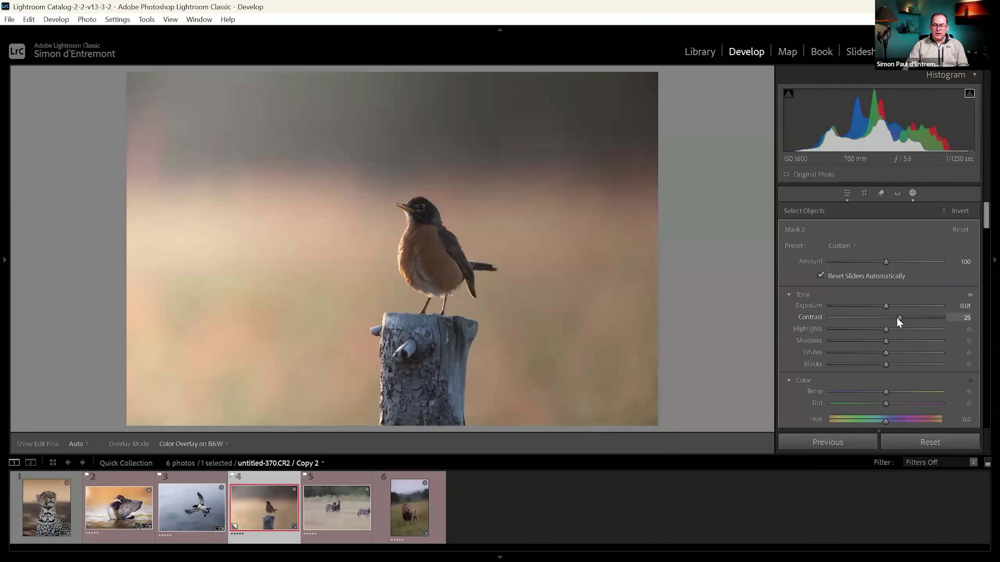
{"action": "left_click_drag", "start_coordinate": [891, 392], "coordinate": [901, 388]}
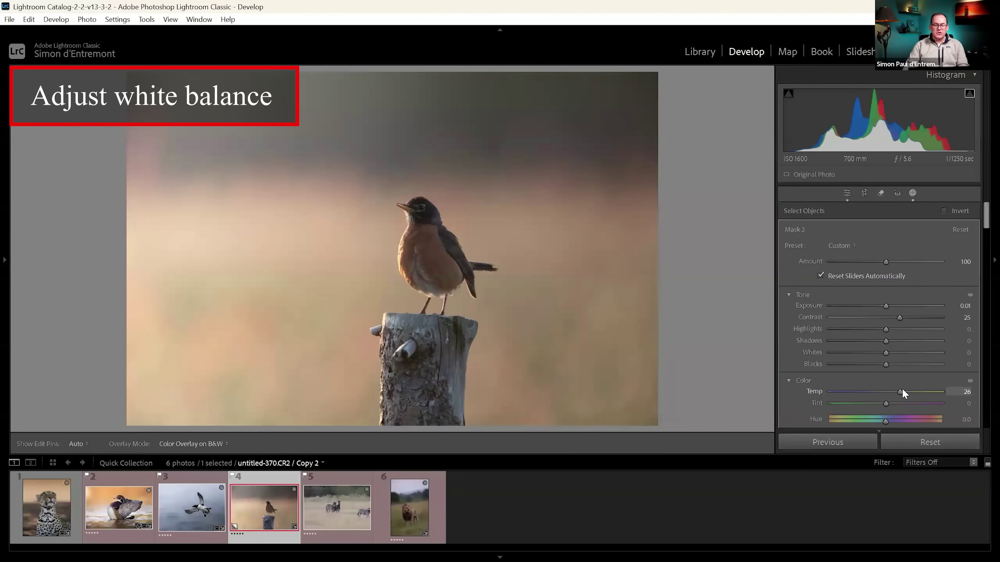
{"action": "left_click", "coordinate": [913, 192]}
{"action": "left_click", "coordinate": [426, 244]}
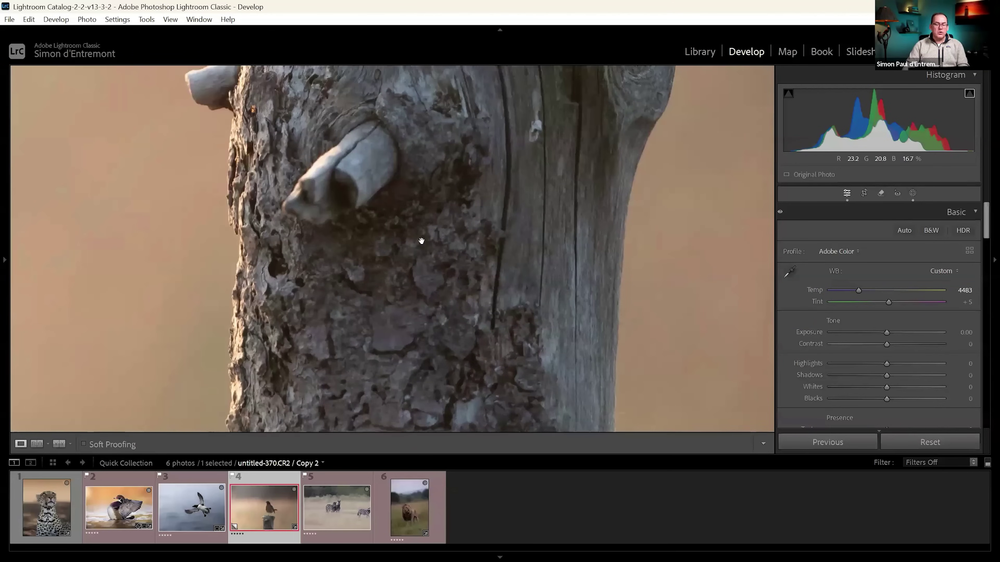
{"action": "left_click", "coordinate": [421, 241]}
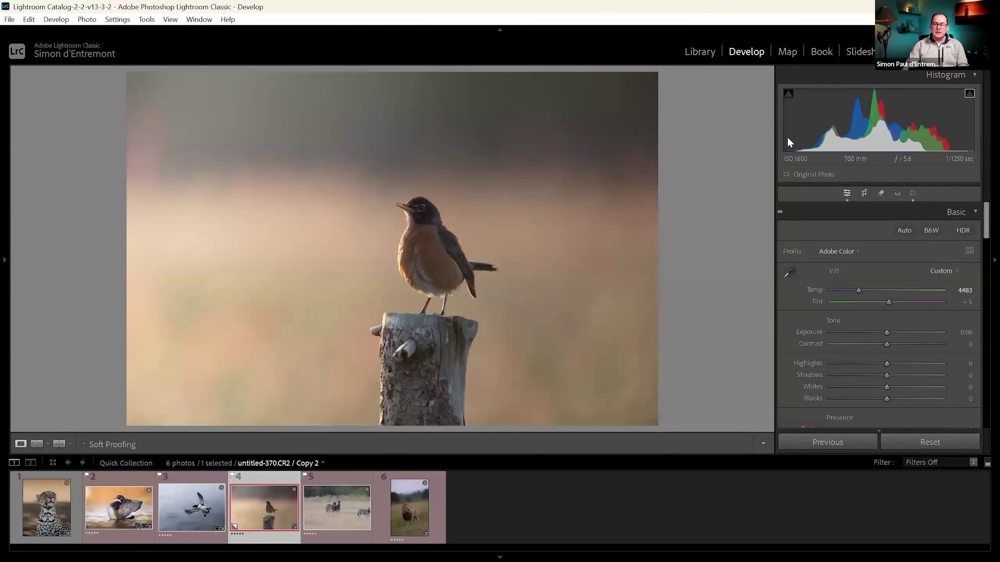
Create a Select Subject mask on the robin and intersect it with a tall radial gradient covering its face and breast
{"action": "key", "text": "shift+w"}
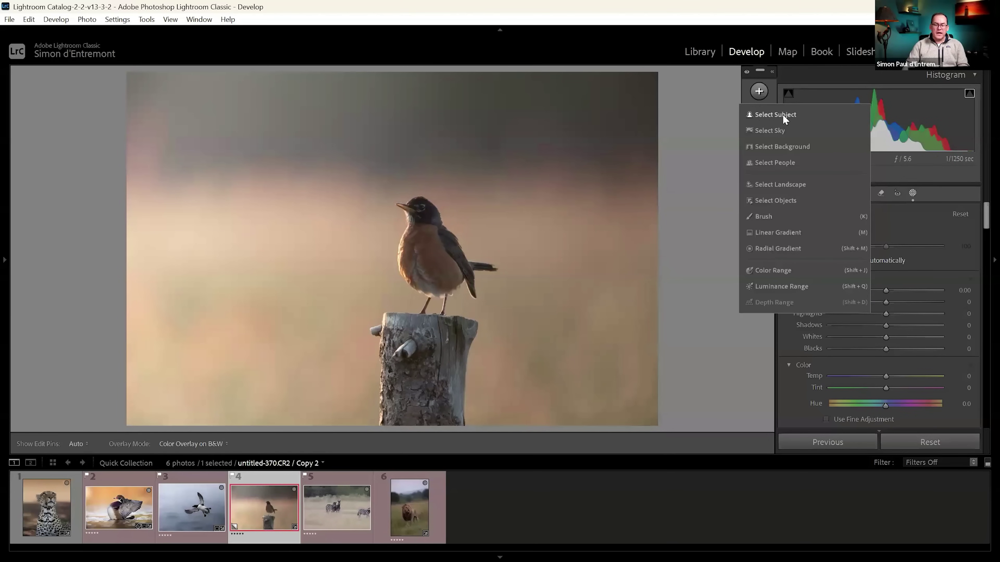
{"action": "left_click", "coordinate": [782, 114]}
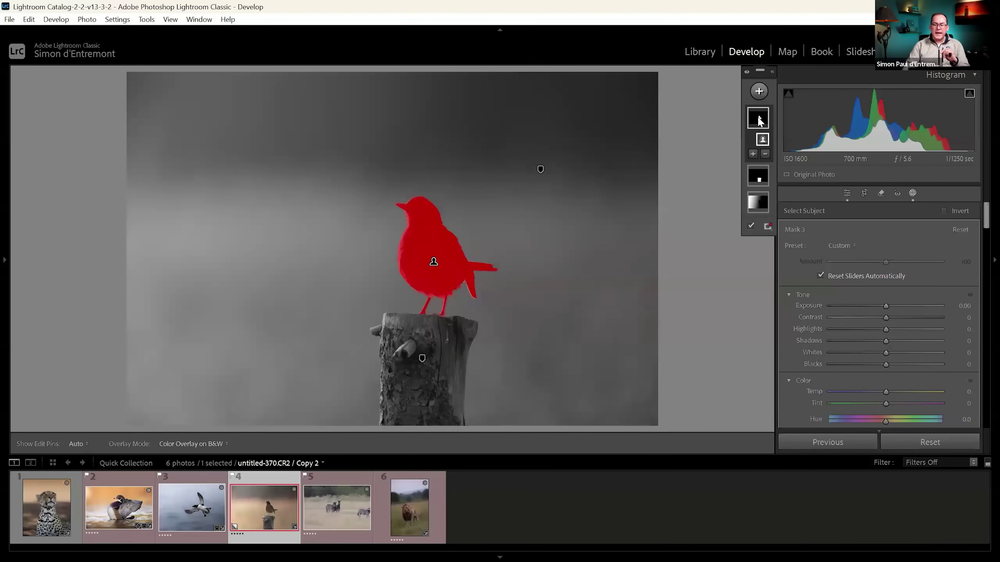
{"action": "right_click", "coordinate": [758, 118]}
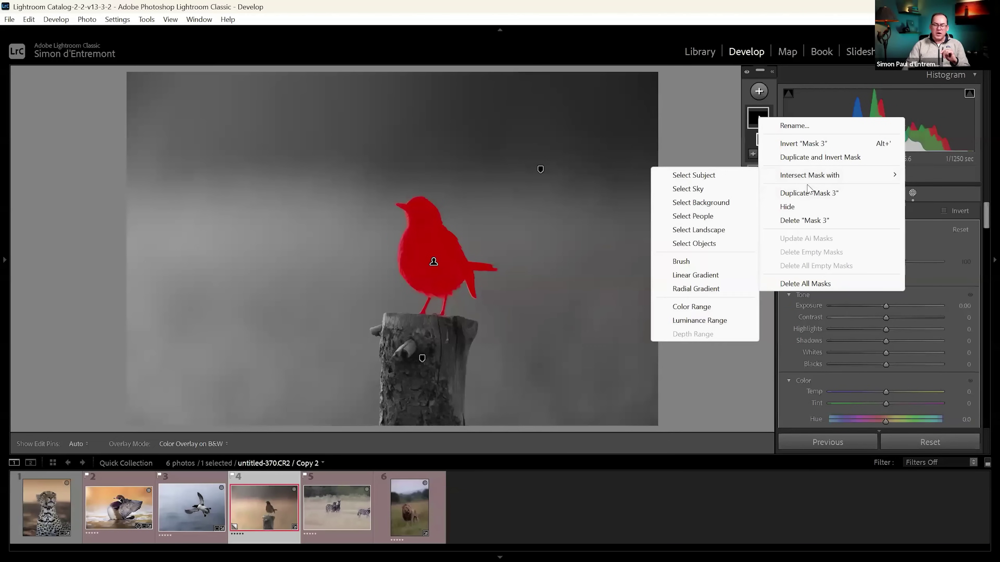
{"action": "left_click", "coordinate": [692, 286]}
{"action": "left_click_drag", "start_coordinate": [356, 224], "coordinate": [428, 344]}
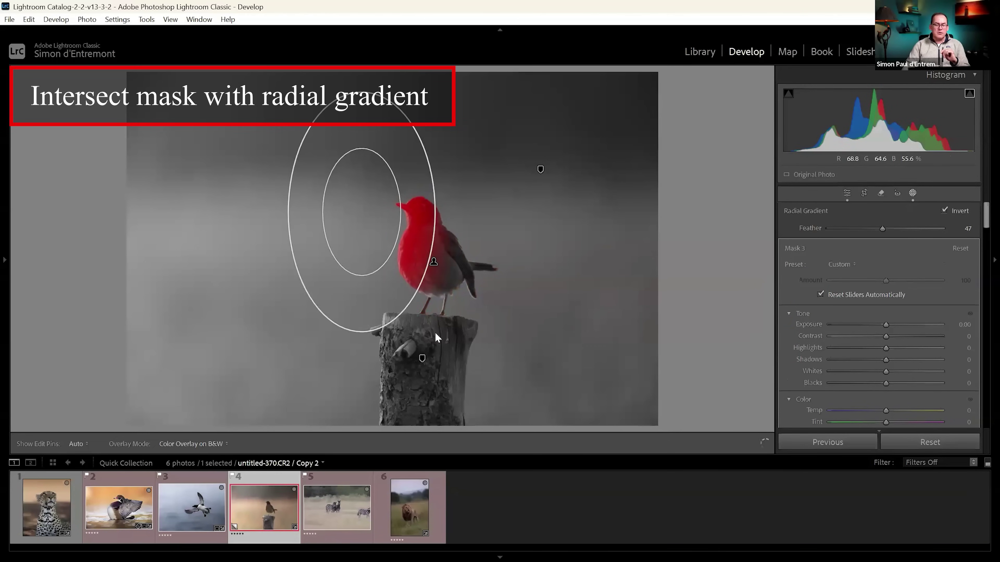
{"action": "left_click_drag", "start_coordinate": [342, 240], "coordinate": [529, 213]}
{"action": "left_click_drag", "start_coordinate": [392, 152], "coordinate": [352, 237]}
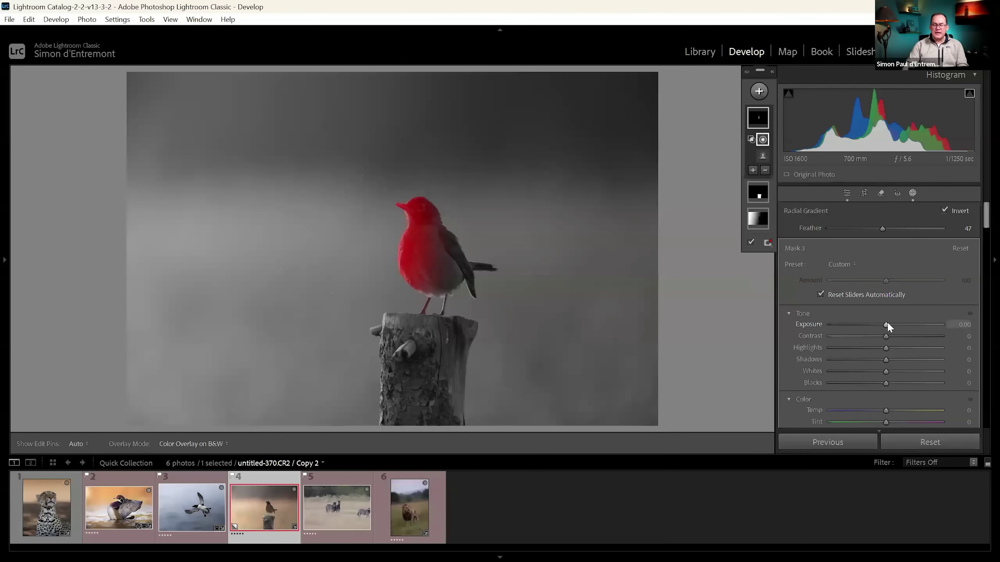
Set the robin mask's Shadows to 51, Blacks to 52, Exposure to 1.60 and Highlights to -37, then leave masking
{"action": "left_click", "coordinate": [913, 359]}
{"action": "left_click", "coordinate": [903, 383]}
{"action": "left_click_drag", "start_coordinate": [903, 383], "coordinate": [914, 383]}
{"action": "left_click_drag", "start_coordinate": [885, 325], "coordinate": [891, 324]}
{"action": "left_click", "coordinate": [901, 325]}
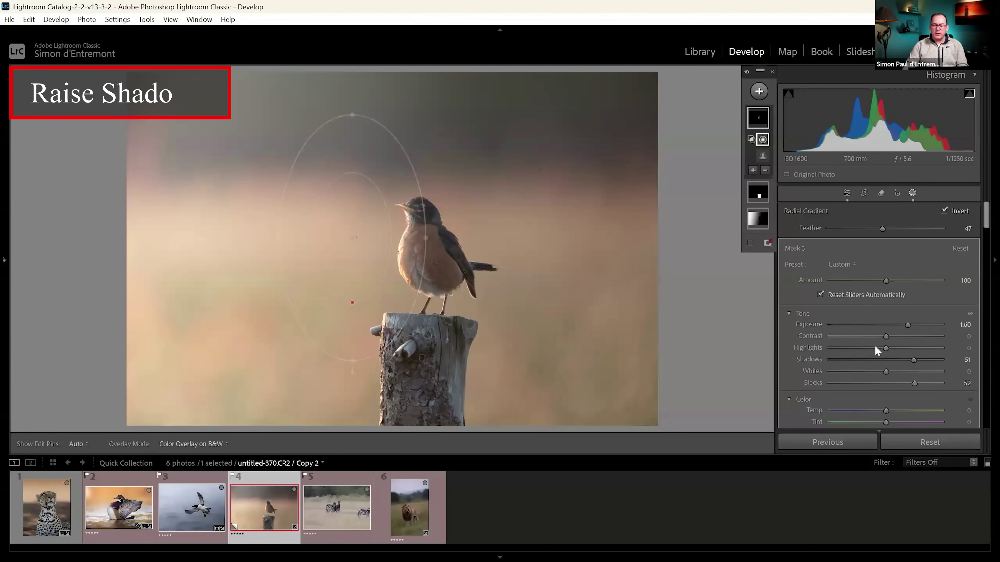
{"action": "left_click_drag", "start_coordinate": [881, 348], "coordinate": [862, 349]}
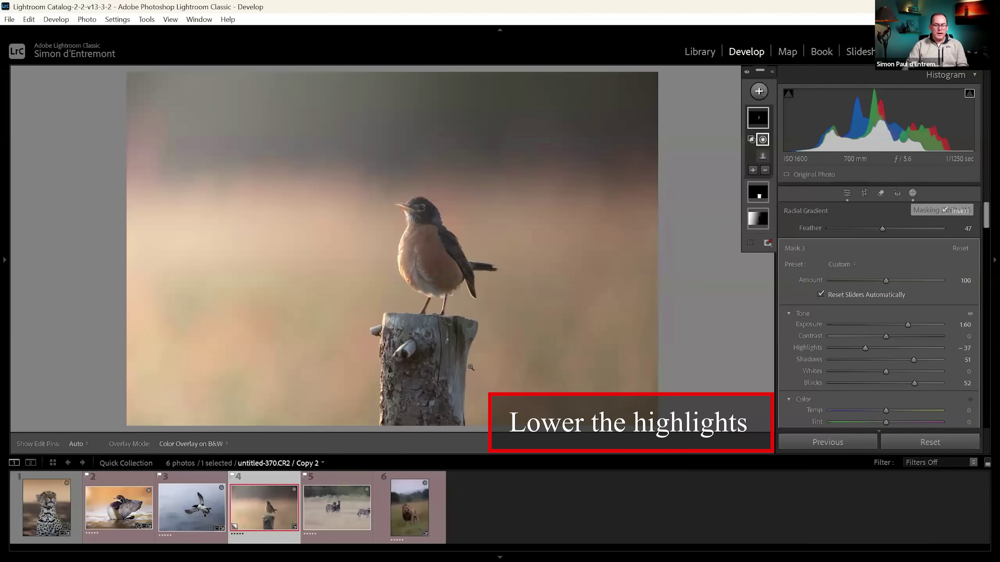
{"action": "key", "text": "shift+w"}
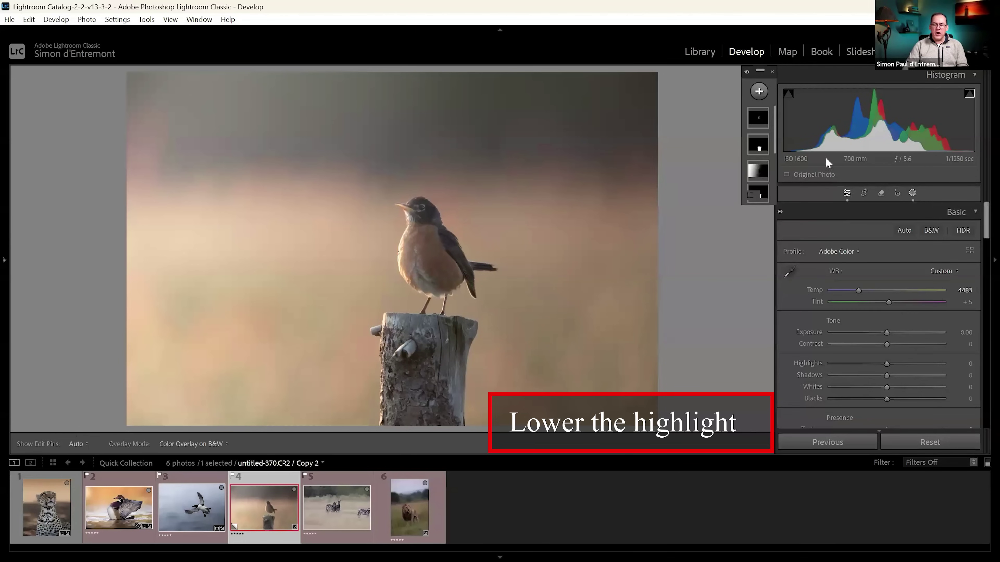
Create another Select Objects mask on the post and intersect it with a linear gradient from its left side, fading out toward the right side
{"action": "key", "text": "shift+w"}
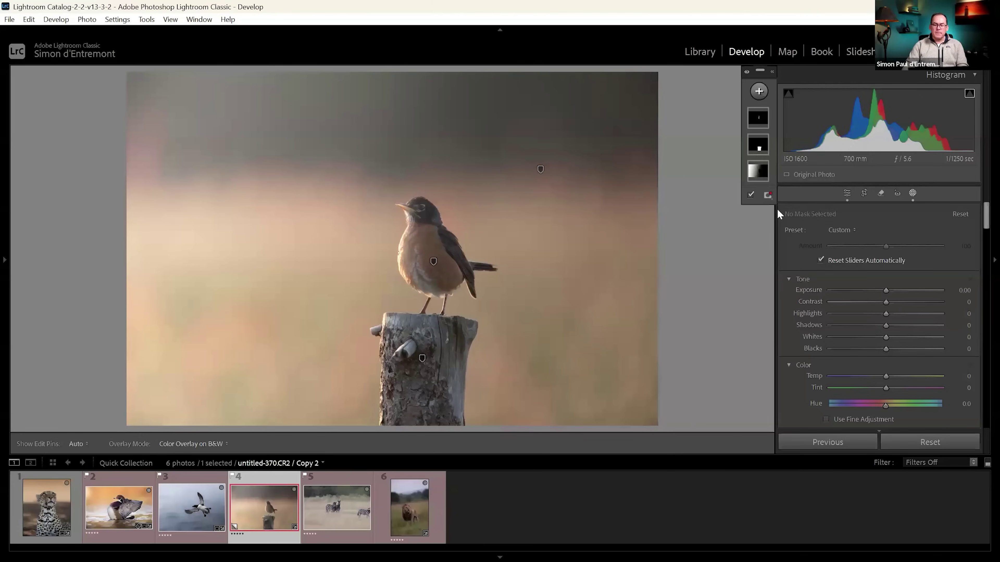
{"action": "left_click", "coordinate": [749, 200]}
{"action": "mouse_move", "coordinate": [389, 315]}
{"action": "left_mouse_down"}
{"action": "mouse_move", "coordinate": [436, 424]}
{"action": "mouse_move", "coordinate": [471, 321]}
{"action": "mouse_move", "coordinate": [400, 323]}
{"action": "left_mouse_up"}
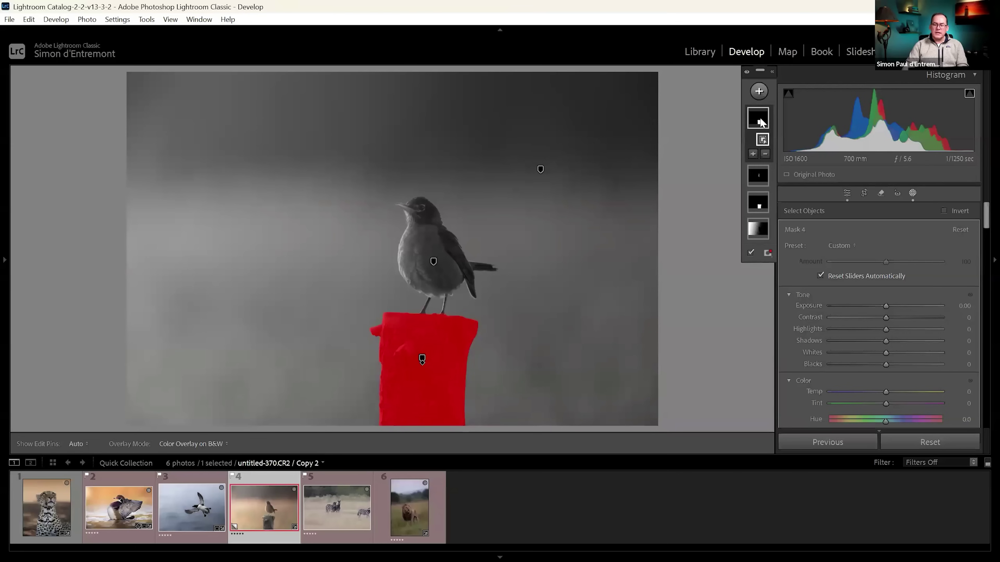
{"action": "right_click", "coordinate": [759, 121]}
{"action": "mouse_move", "coordinate": [832, 181]}
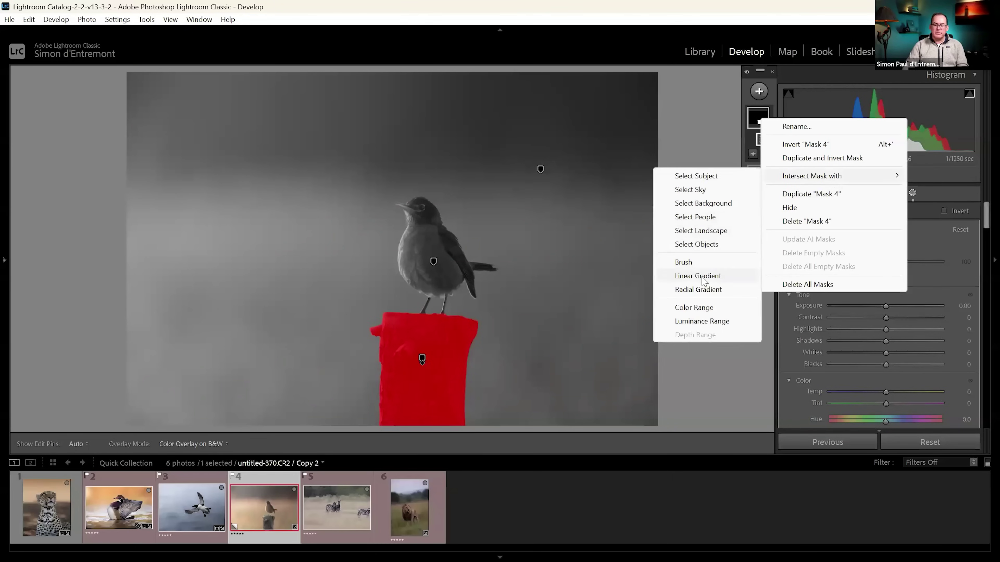
{"action": "left_click_drag", "start_coordinate": [329, 348], "coordinate": [453, 350]}
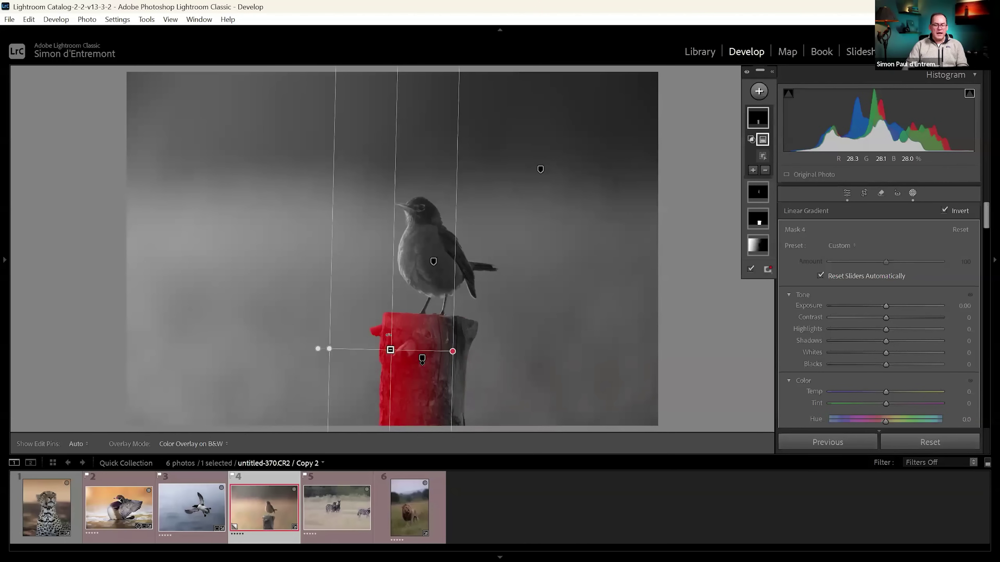
Brighten and warm the lit side of the post with Exposure 1.29 and Temp 11
{"action": "left_click_drag", "start_coordinate": [899, 307], "coordinate": [907, 305]}
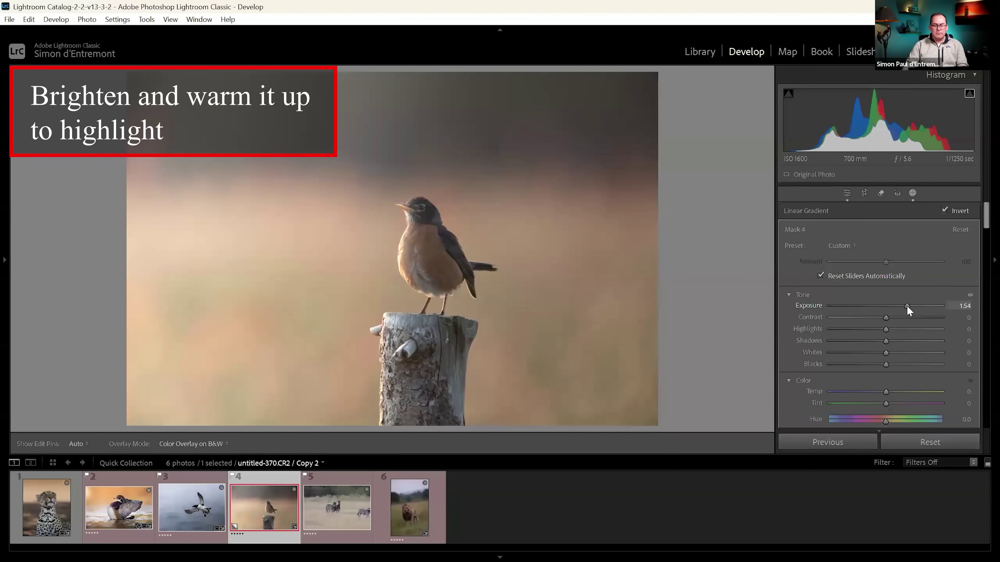
{"action": "left_click_drag", "start_coordinate": [887, 392], "coordinate": [895, 390]}
{"action": "left_click_drag", "start_coordinate": [909, 303], "coordinate": [904, 304]}
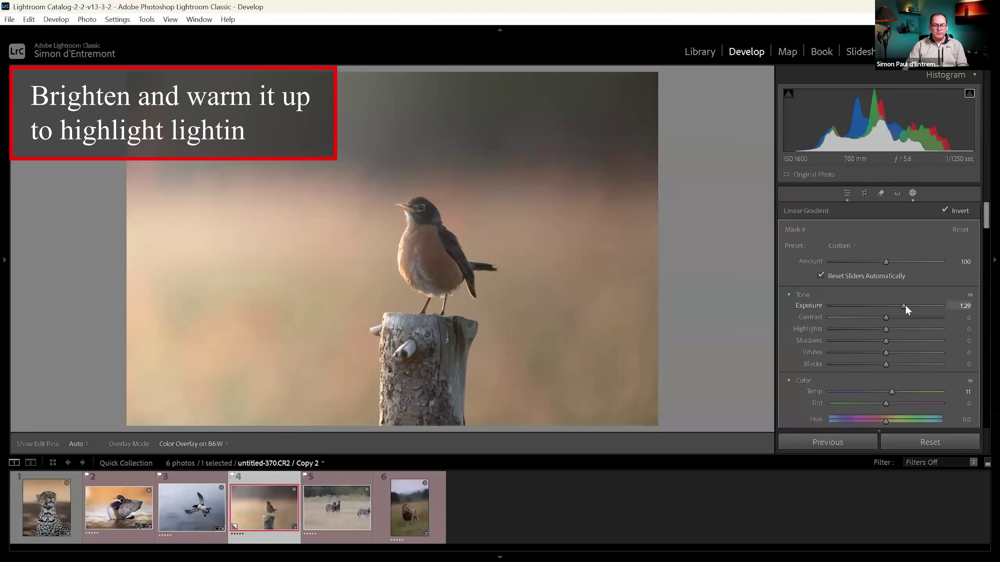
Leave masking, set the whole robin photo's Temp to 4797 and compare before and after side by side
{"action": "left_click", "coordinate": [913, 193]}
{"action": "left_click_drag", "start_coordinate": [860, 292], "coordinate": [862, 292]}
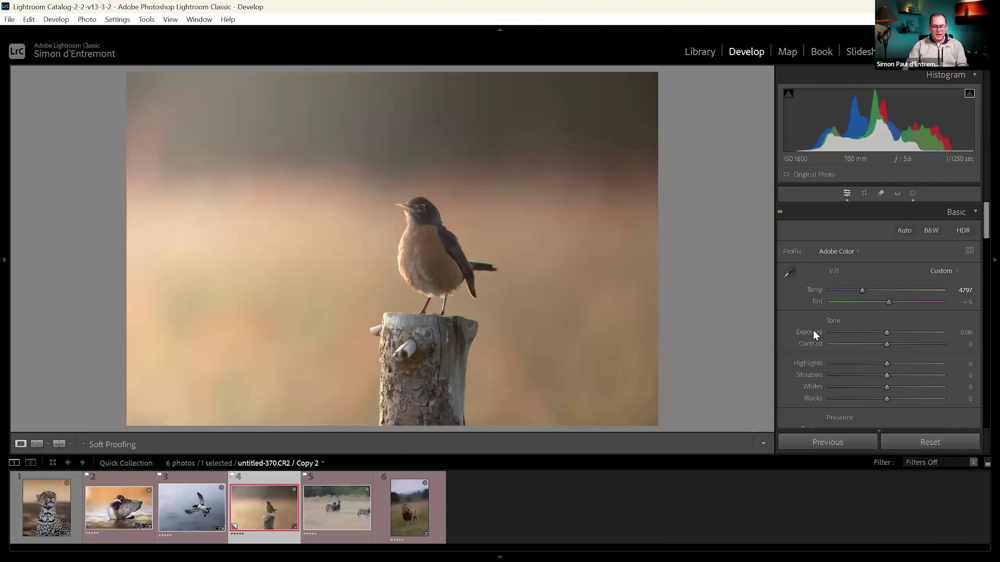
{"action": "key", "text": "y"}
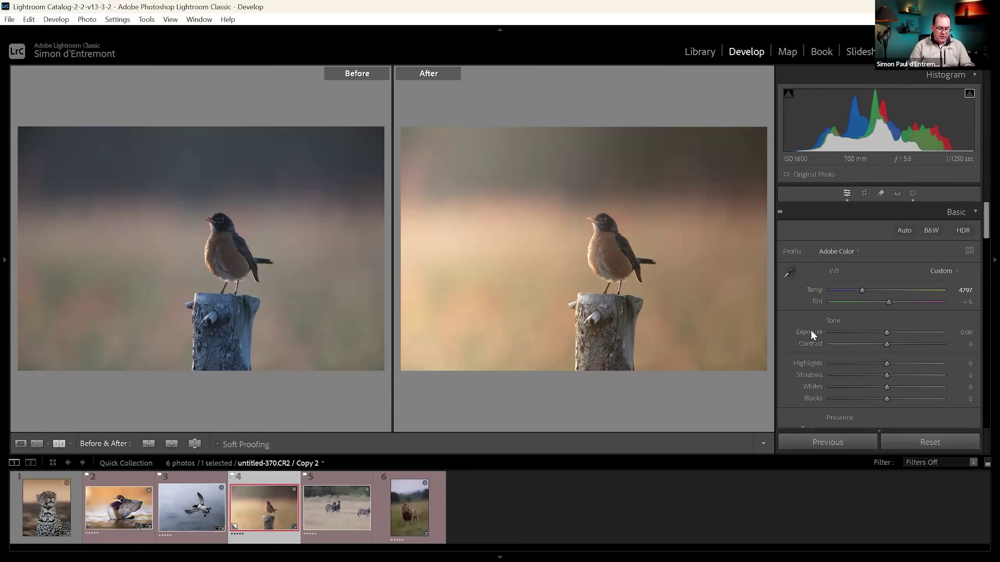
Open the zebra photo in single-image view and crop it to the standing pair, excluding the walking zebra at the right edge
{"action": "left_click", "coordinate": [354, 525]}
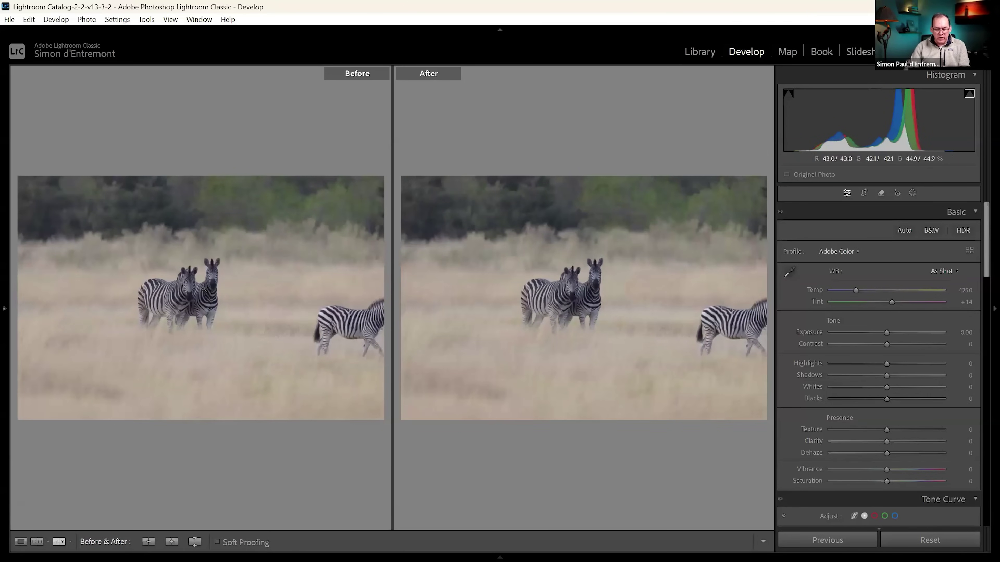
{"action": "key", "text": "y"}
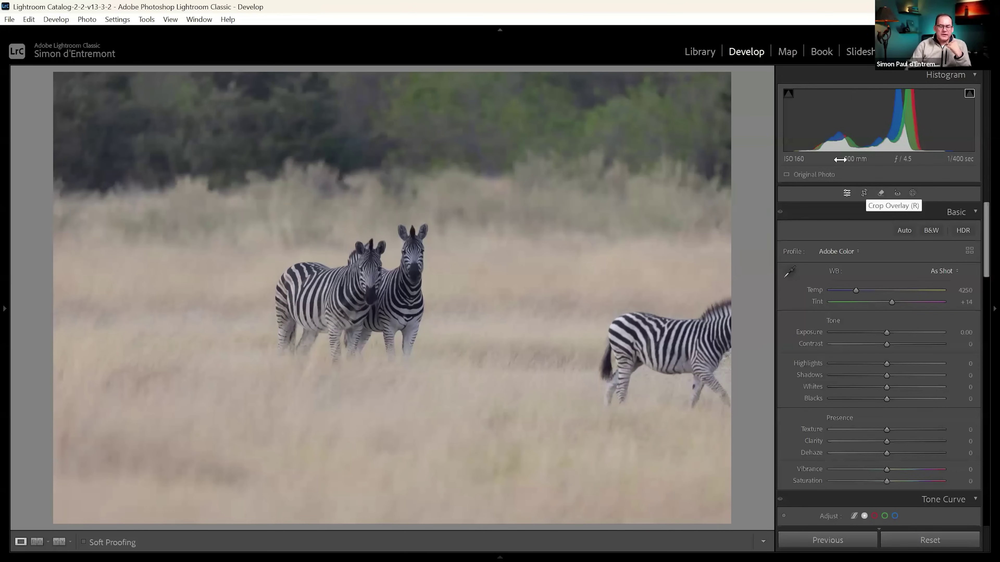
{"action": "left_click", "coordinate": [862, 195]}
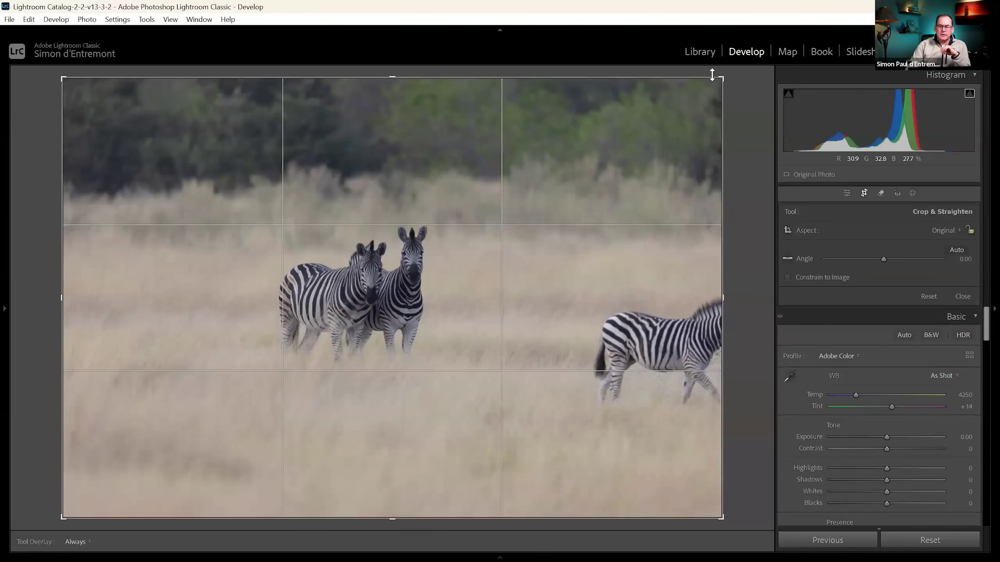
{"action": "left_click_drag", "start_coordinate": [719, 77], "coordinate": [606, 161]}
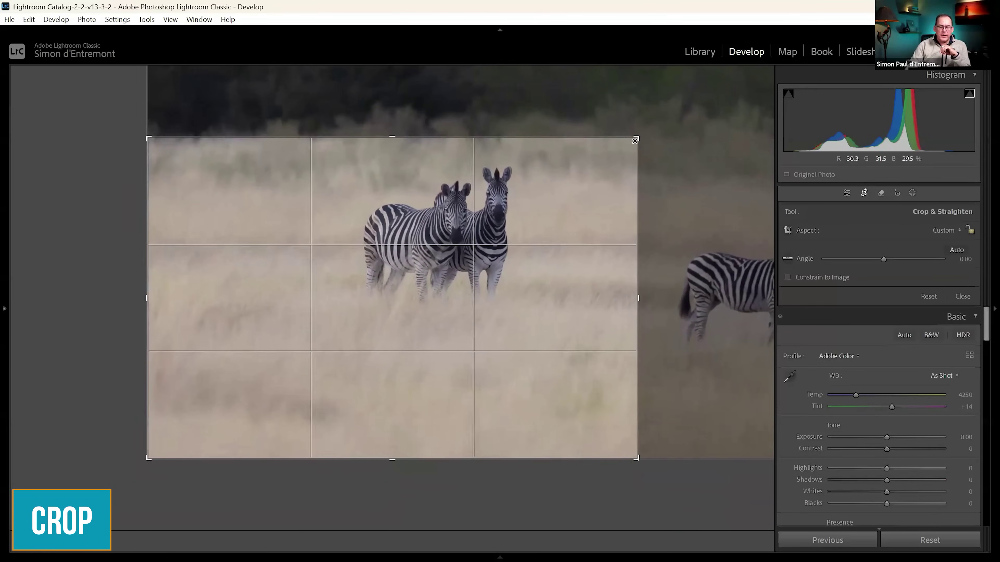
{"action": "left_click_drag", "start_coordinate": [536, 272], "coordinate": [530, 295]}
{"action": "key", "text": "Return"}
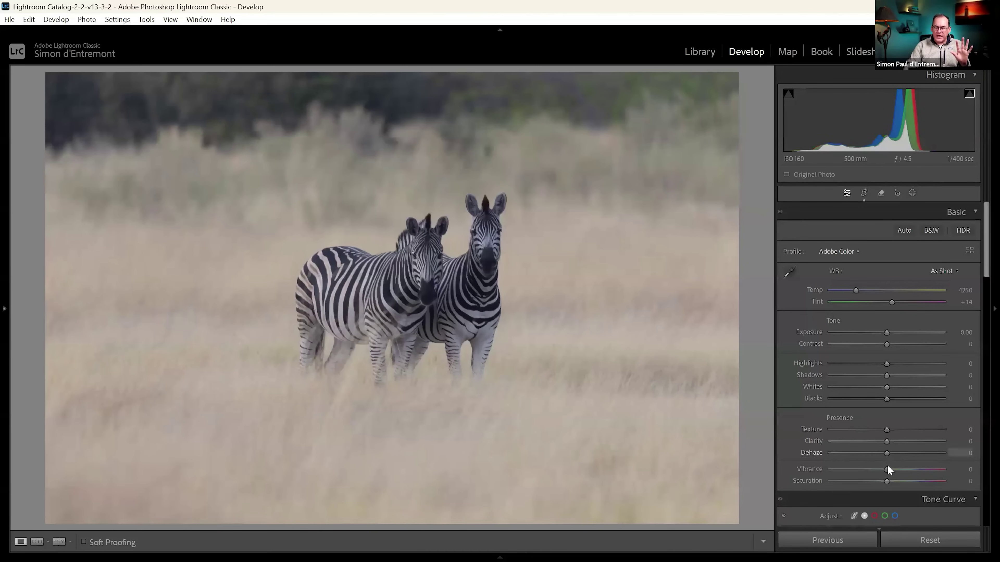
Set the zebra photo's Vibrance to +80 and inspect the color of the zebras' faces and stripes up close
{"action": "left_click_drag", "start_coordinate": [918, 465], "coordinate": [931, 468]}
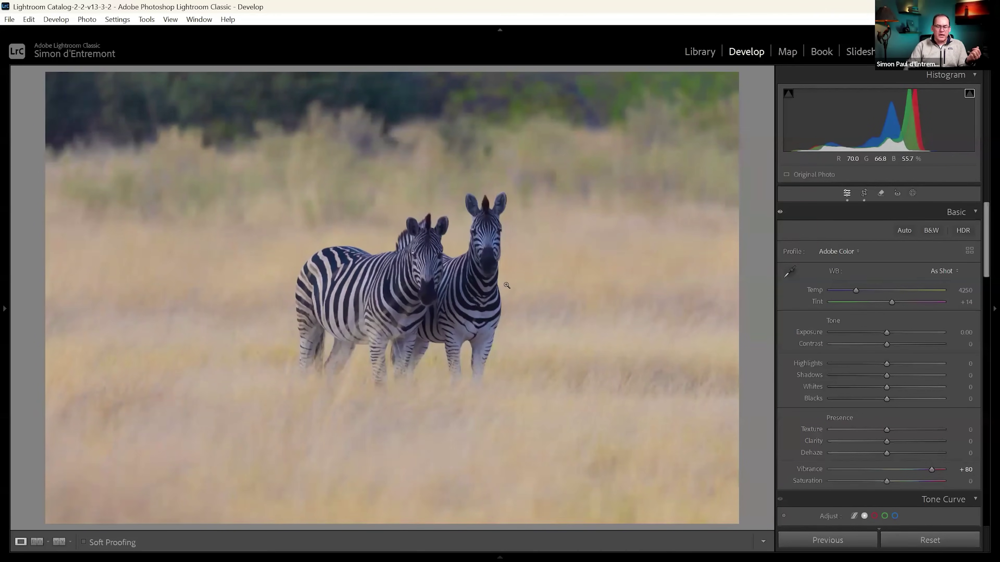
{"action": "left_click", "coordinate": [506, 284]}
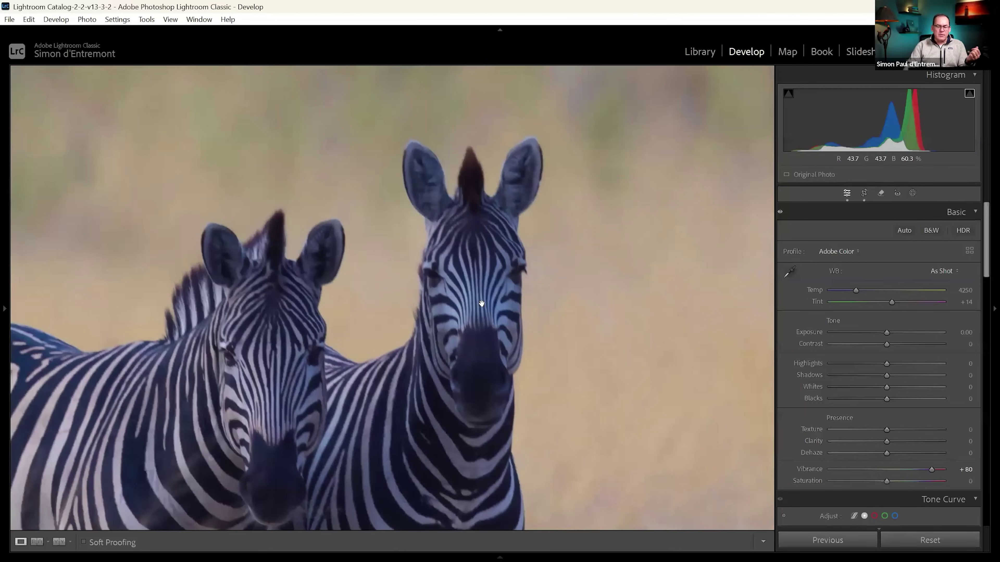
{"action": "left_click", "coordinate": [482, 303]}
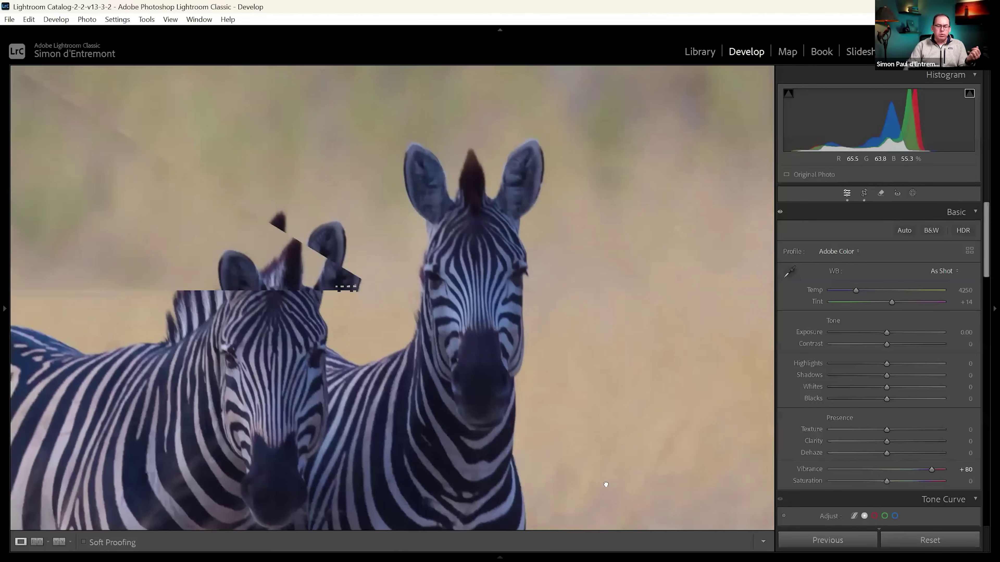
{"action": "left_click", "coordinate": [536, 212]}
{"action": "left_click_drag", "start_coordinate": [535, 212], "coordinate": [535, 261]}
{"action": "left_click", "coordinate": [535, 261]}
{"action": "left_click", "coordinate": [281, 205]}
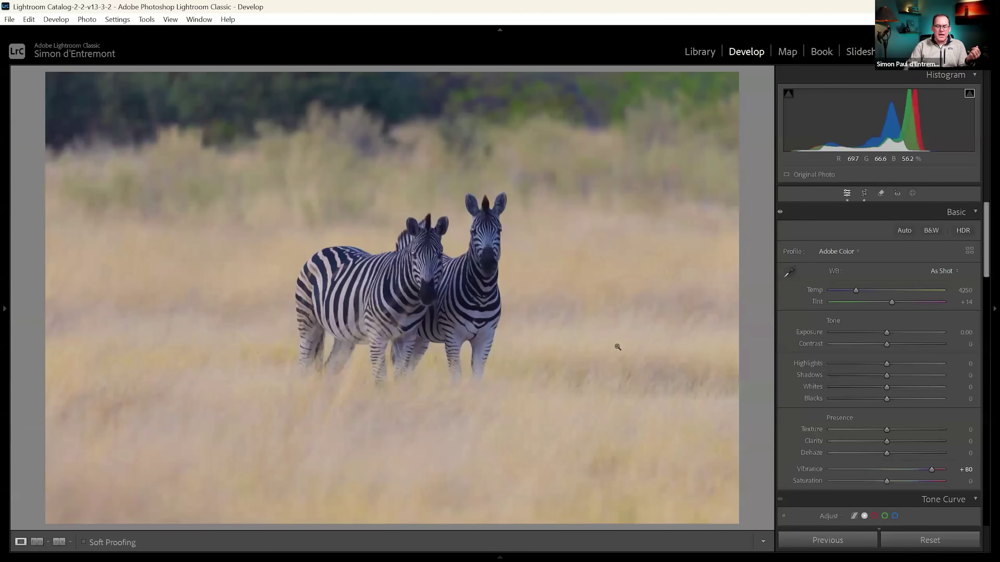
Reset the zebra photo's Vibrance to 0 and convert the photo to black and white
{"action": "double_click", "coordinate": [926, 468]}
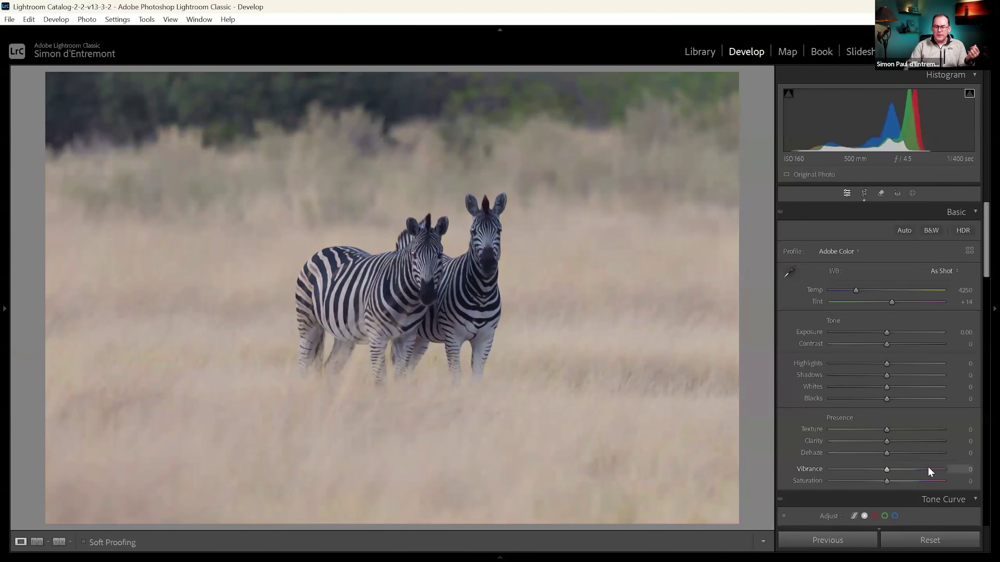
{"action": "left_click", "coordinate": [931, 229]}
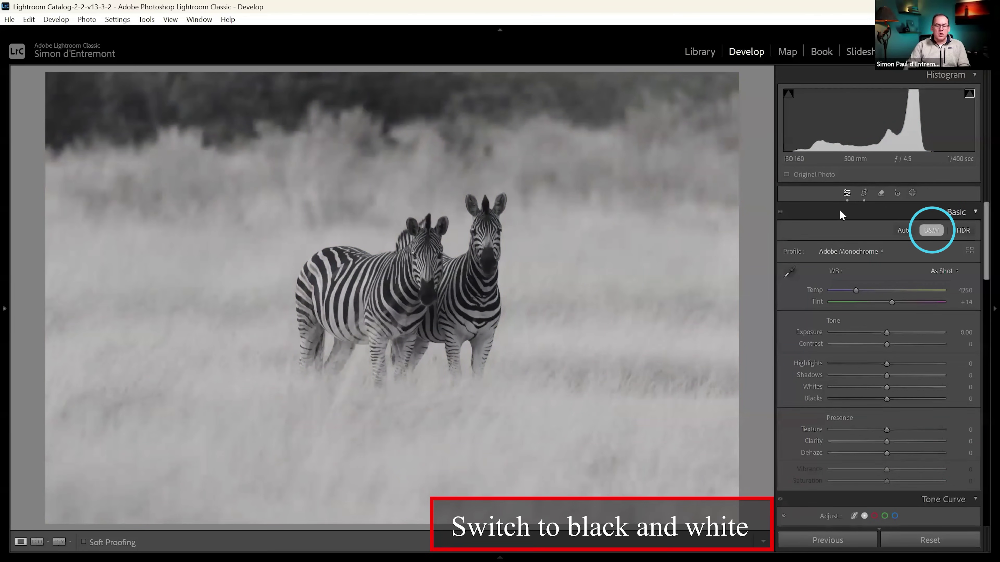
Widen the crop so that it takes in the hindquarters of the walking zebra beside the standing pair
{"action": "key", "text": "r"}
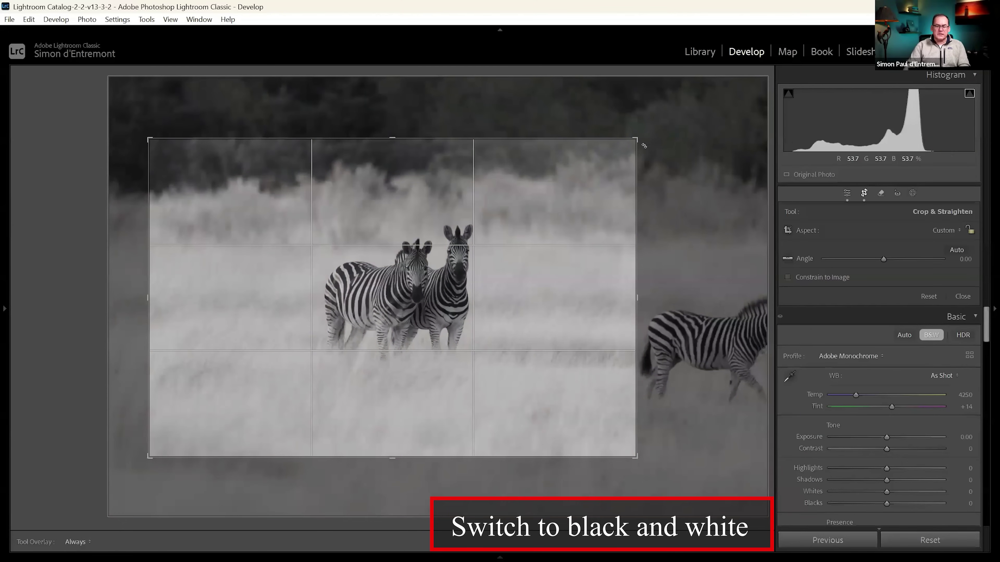
{"action": "left_click_drag", "start_coordinate": [681, 140], "coordinate": [661, 206]}
{"action": "key", "text": "Return"}
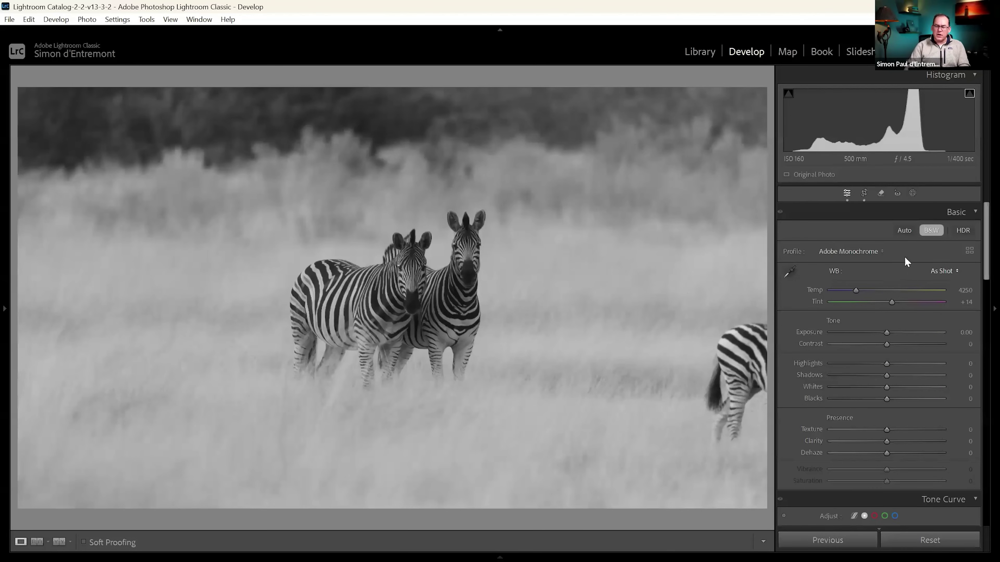
Heal over the walking zebra's hindquarters, sampling the grass between it and the standing pair
{"action": "left_click", "coordinate": [881, 193]}
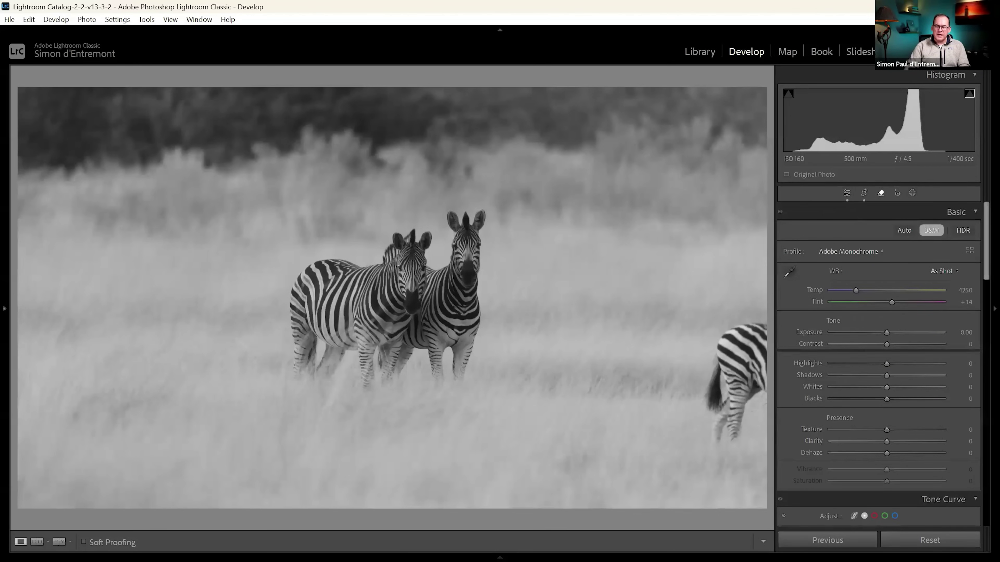
{"action": "mouse_move", "coordinate": [727, 353]}
{"action": "left_mouse_down"}
{"action": "mouse_move", "coordinate": [723, 427]}
{"action": "mouse_move", "coordinate": [774, 381]}
{"action": "mouse_move", "coordinate": [714, 432]}
{"action": "left_mouse_up"}
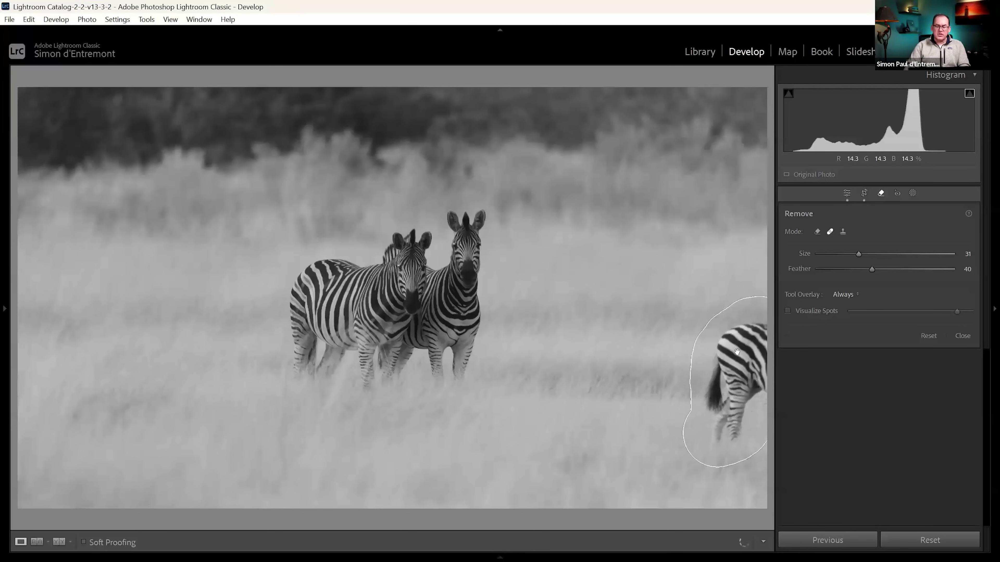
{"action": "left_click_drag", "start_coordinate": [671, 297], "coordinate": [646, 405]}
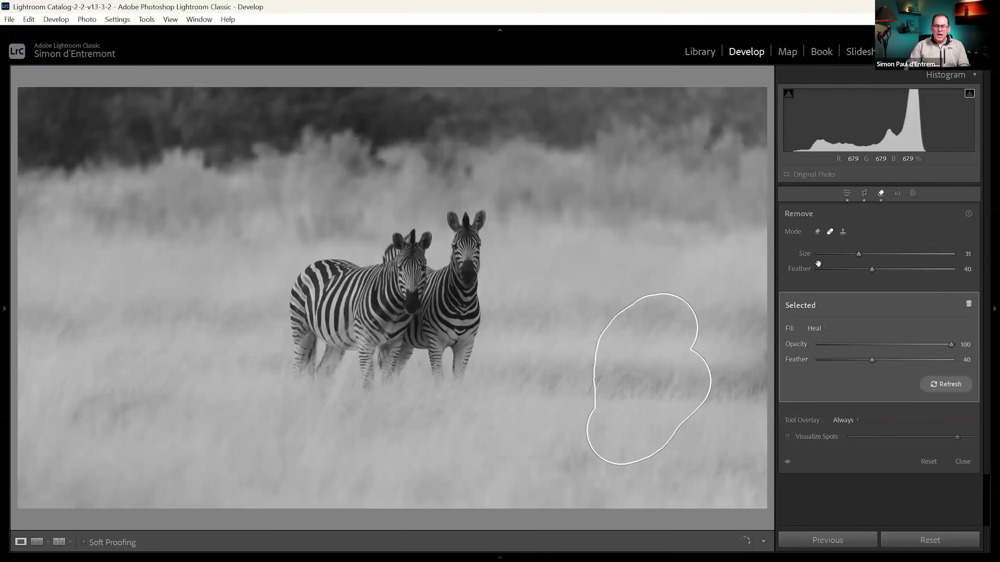
{"action": "left_click", "coordinate": [881, 194]}
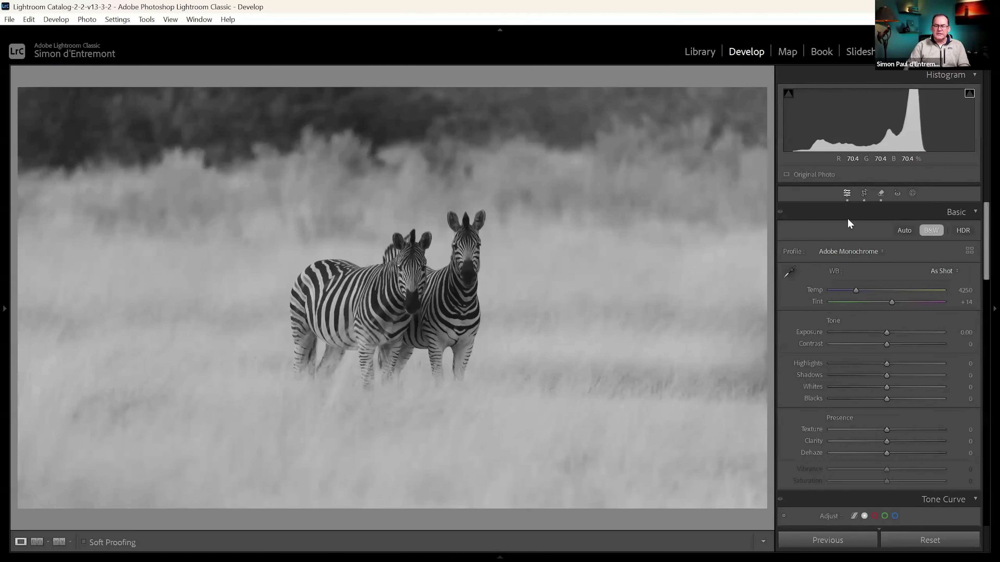
Undo the healing of the walking zebra's hindquarters
{"action": "left_click", "coordinate": [882, 191]}
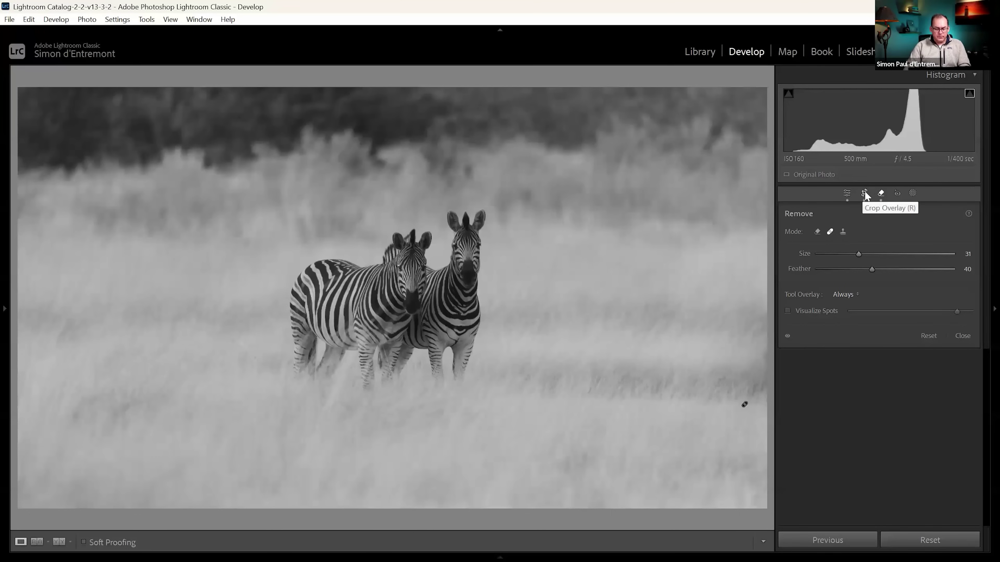
{"action": "key", "text": "ctrl+z"}
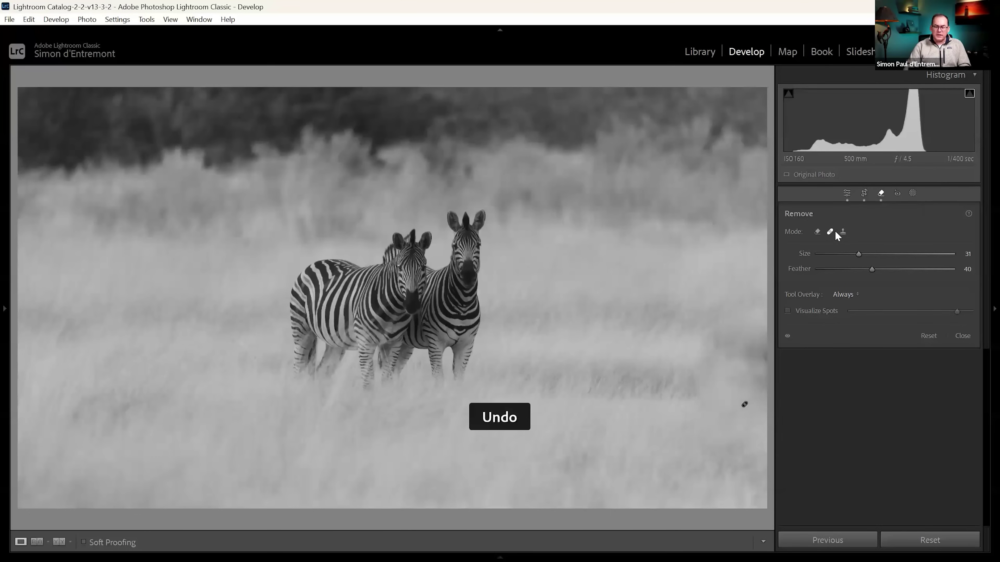
{"action": "key", "text": "ctrl+z"}
Recrop the photo around the standing pair, keeping only a sliver of the walking zebra's hindquarters inside the frame
{"action": "left_click", "coordinate": [864, 193]}
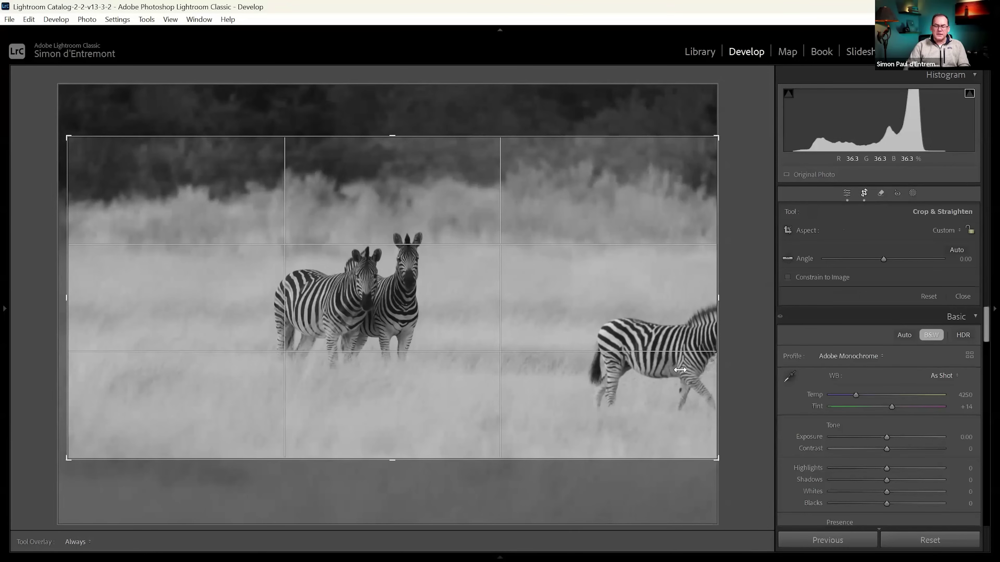
{"action": "left_click_drag", "start_coordinate": [716, 139], "coordinate": [641, 146]}
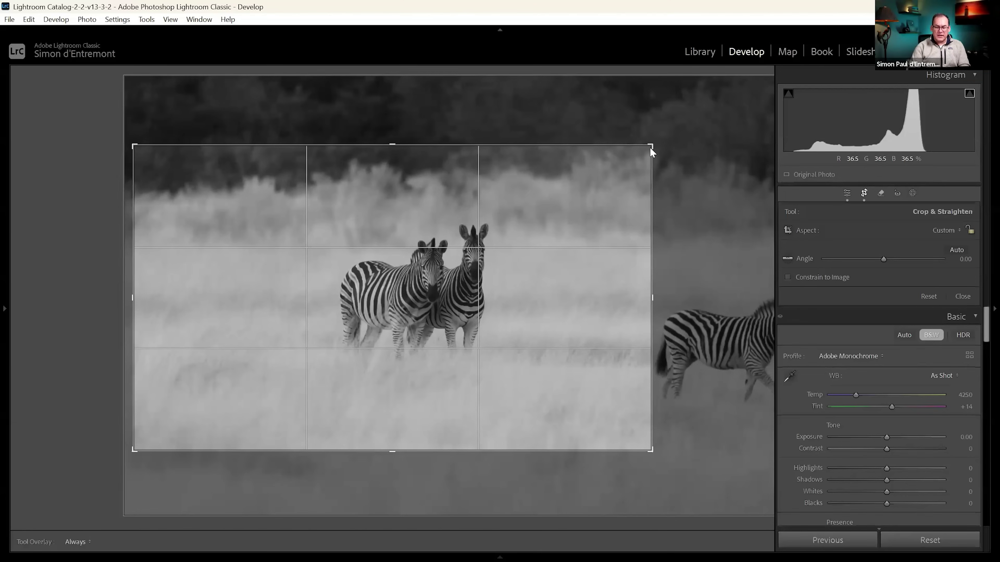
{"action": "key", "text": "Return"}
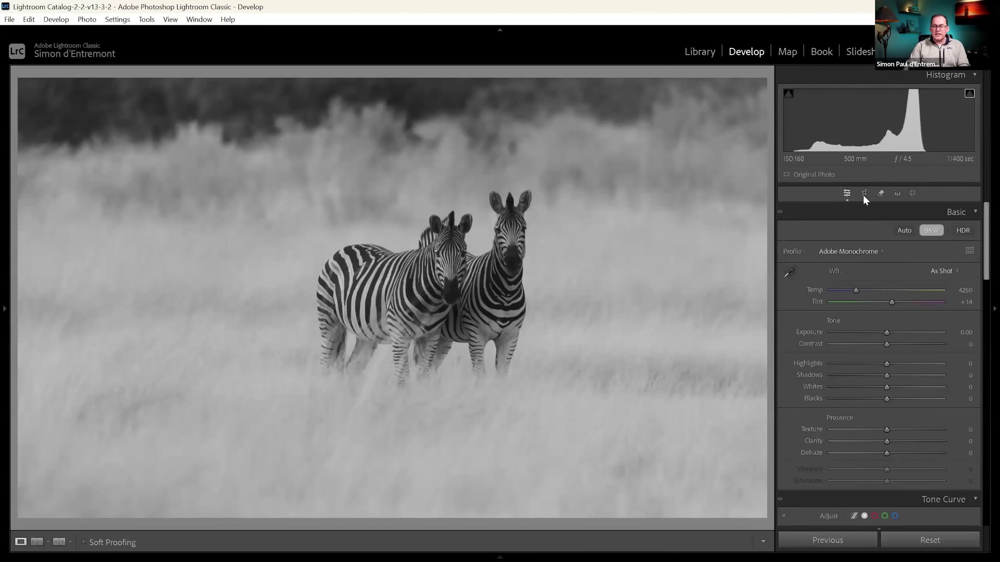
{"action": "key", "text": "r"}
{"action": "left_click_drag", "start_coordinate": [651, 146], "coordinate": [669, 144]}
{"action": "key", "text": "Return"}
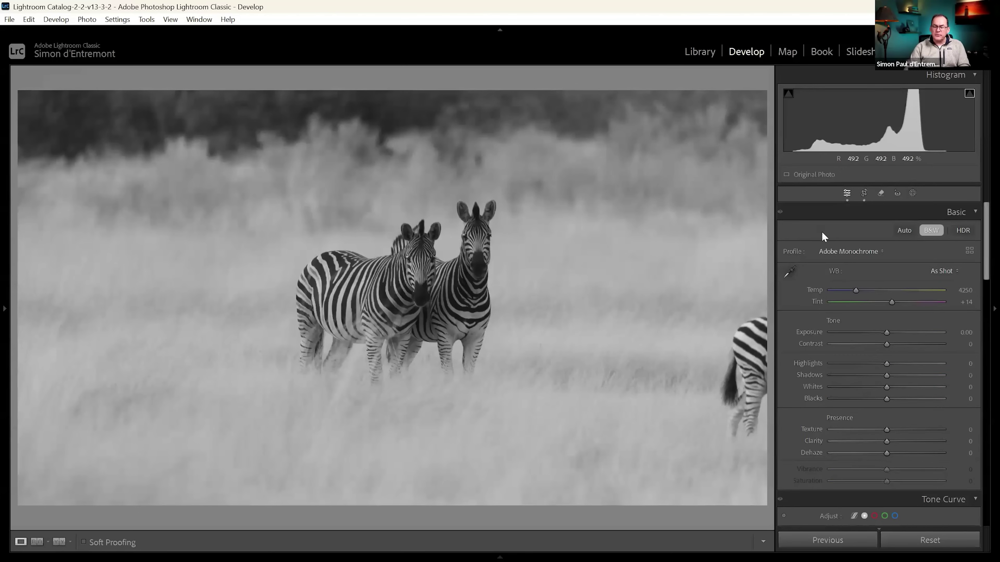
Heal away the walking zebra's hindquarters and have a different patch of grass chosen as the source
{"action": "key", "text": "q"}
{"action": "left_click", "coordinate": [817, 235]}
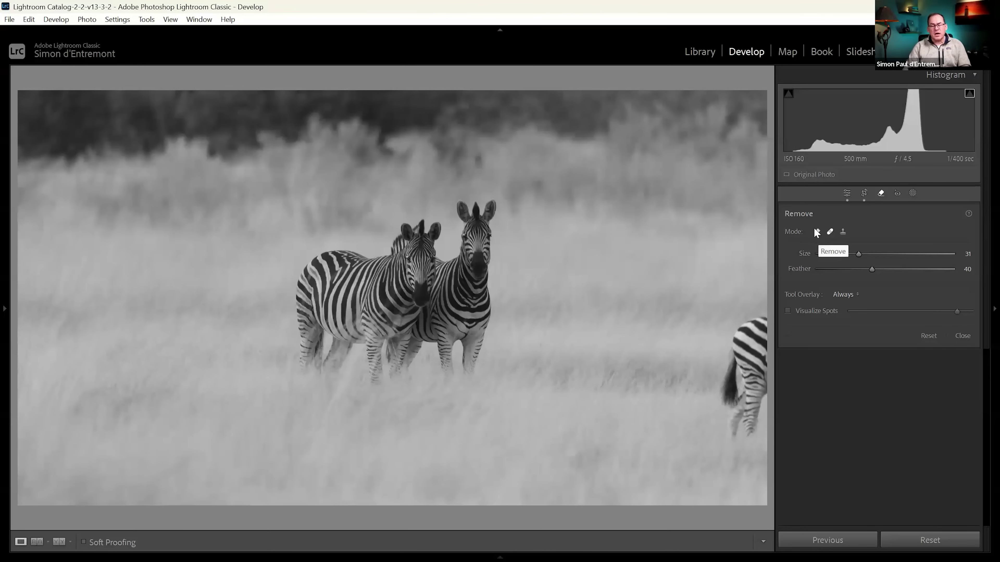
{"action": "left_click_drag", "start_coordinate": [742, 309], "coordinate": [730, 457]}
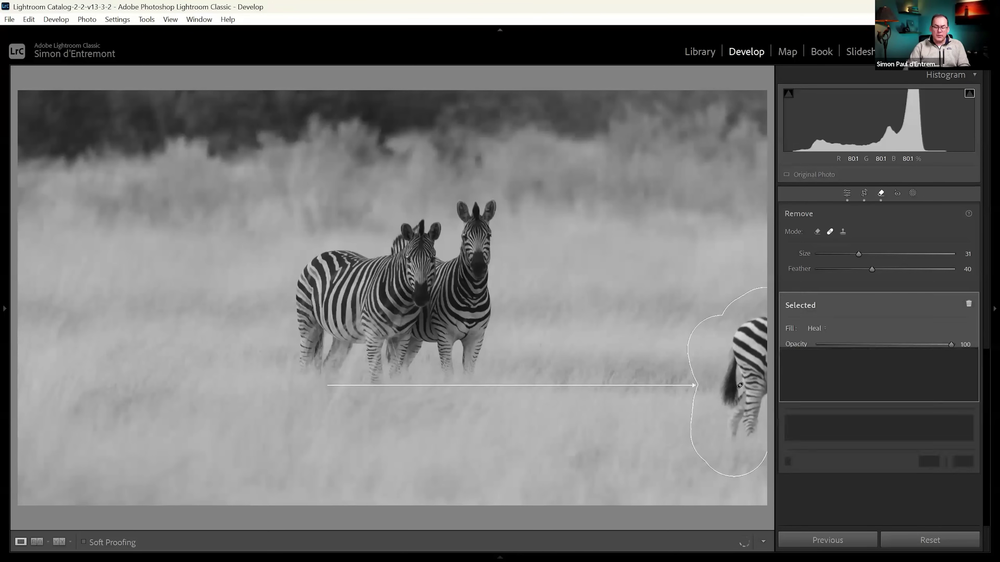
{"action": "key", "text": "slash"}
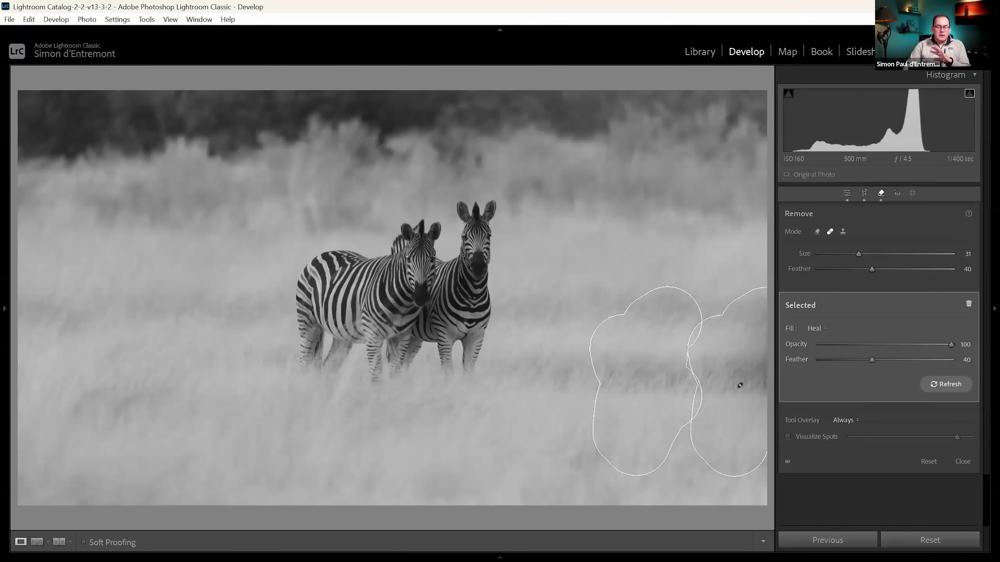
{"action": "key", "text": "q"}
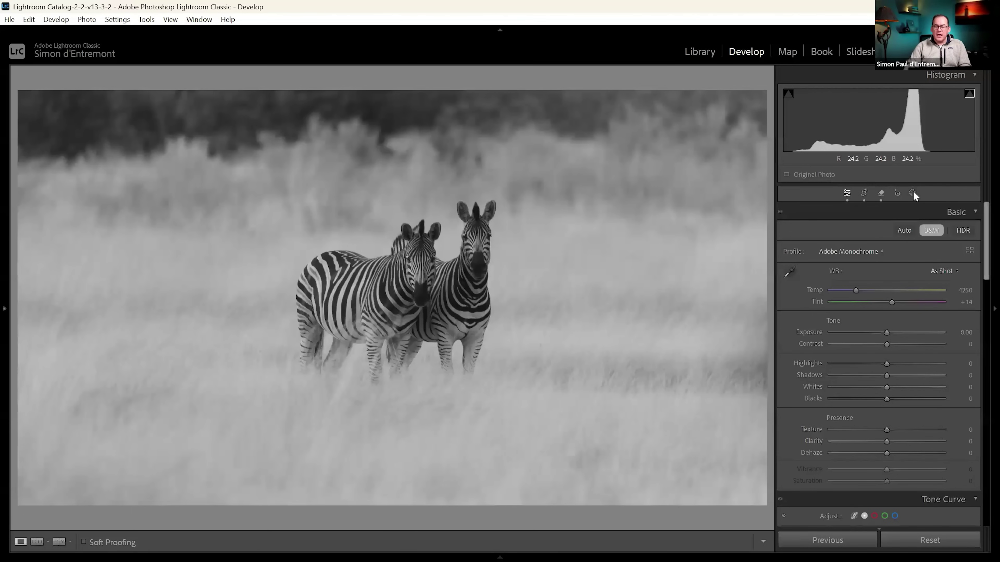
Darken the foreground grass with a linear gradient mask rising from the photo's lower edge to the zebras' legs, Exposure -2.19
{"action": "key", "text": "shift+w"}
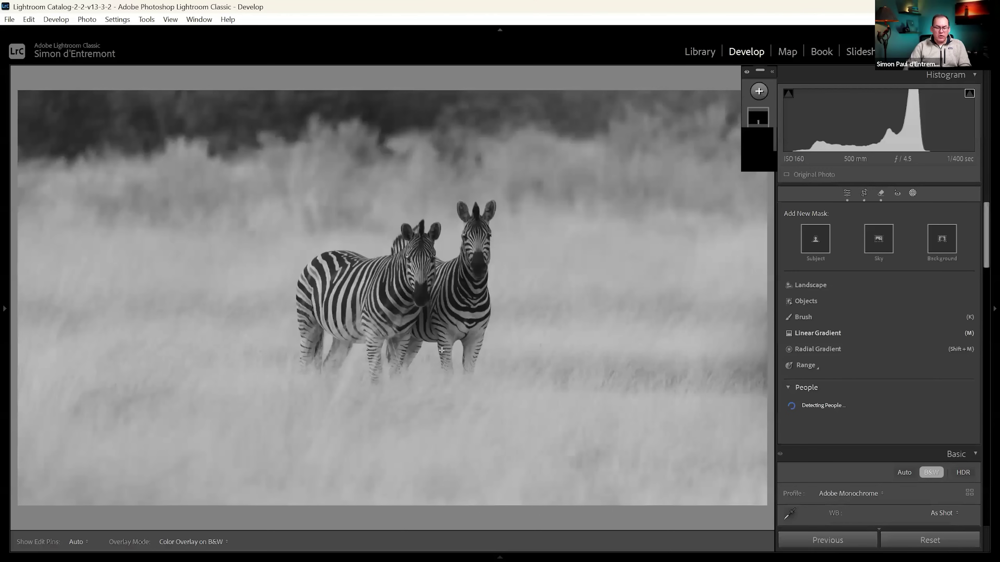
{"action": "key", "text": "m"}
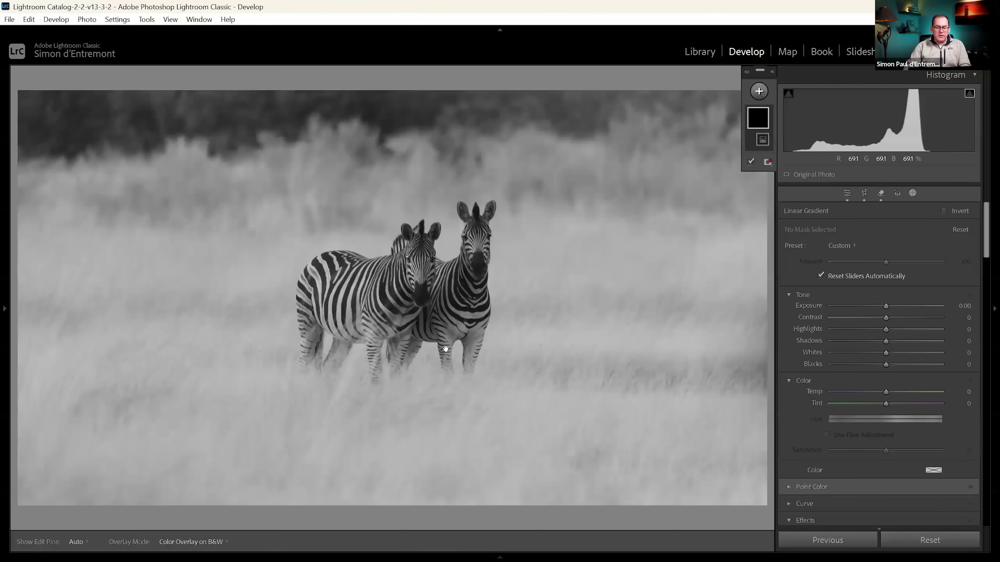
{"action": "left_click_drag", "start_coordinate": [444, 510], "coordinate": [451, 338]}
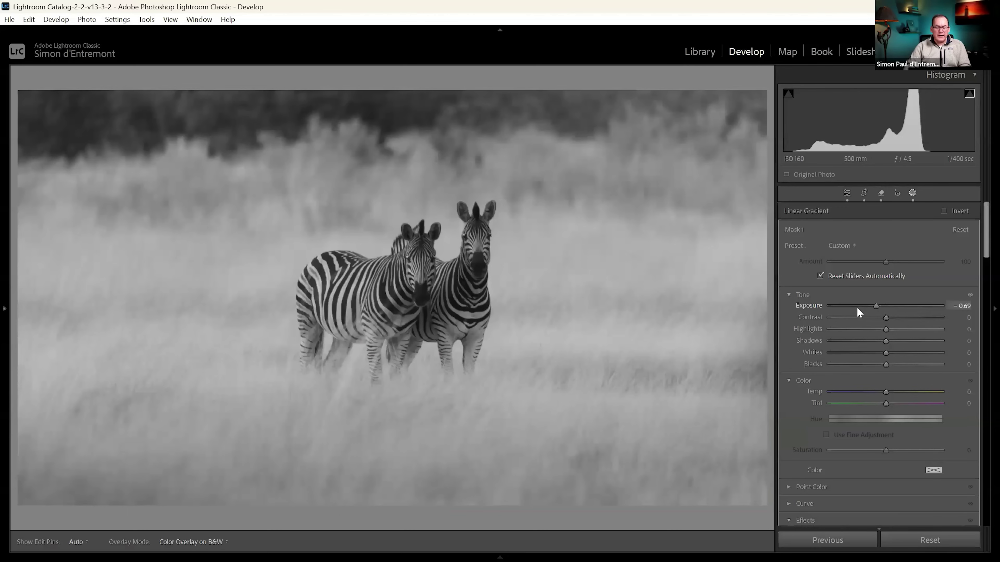
{"action": "left_click", "coordinate": [855, 306]}
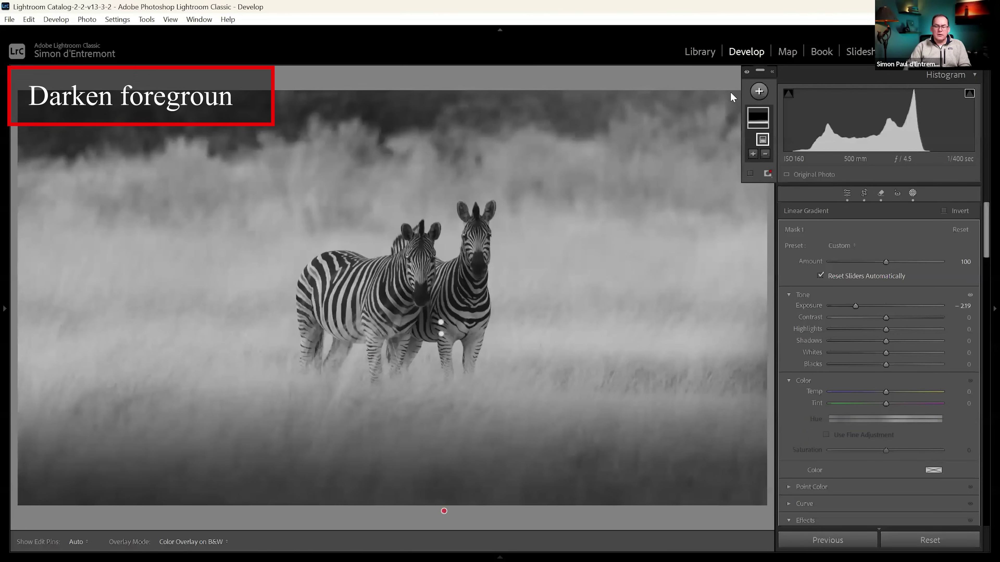
Darken the trees and bushes with a second linear gradient mask running down from the photo's upper edge, Exposure -0.81
{"action": "left_click", "coordinate": [759, 94]}
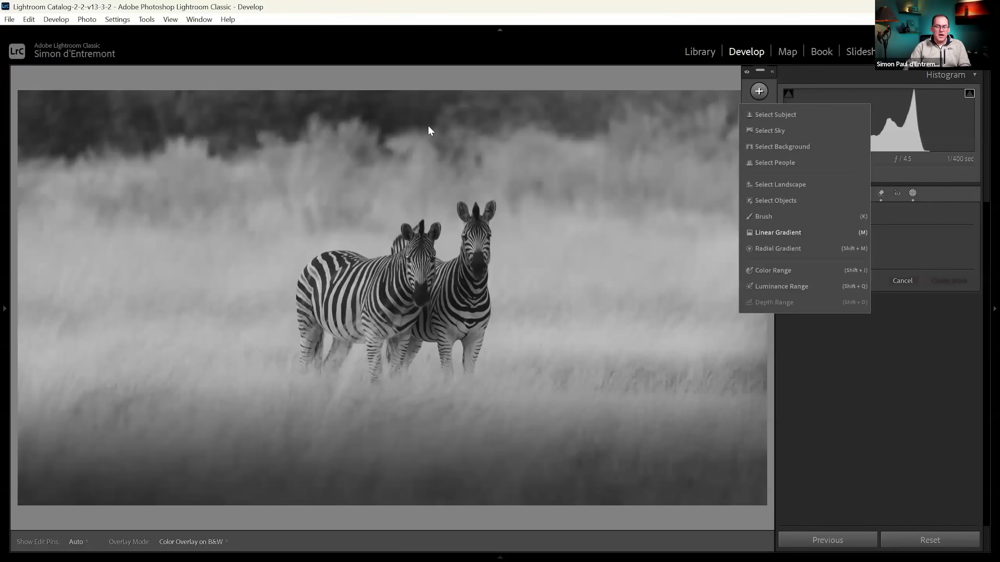
{"action": "key", "text": "m"}
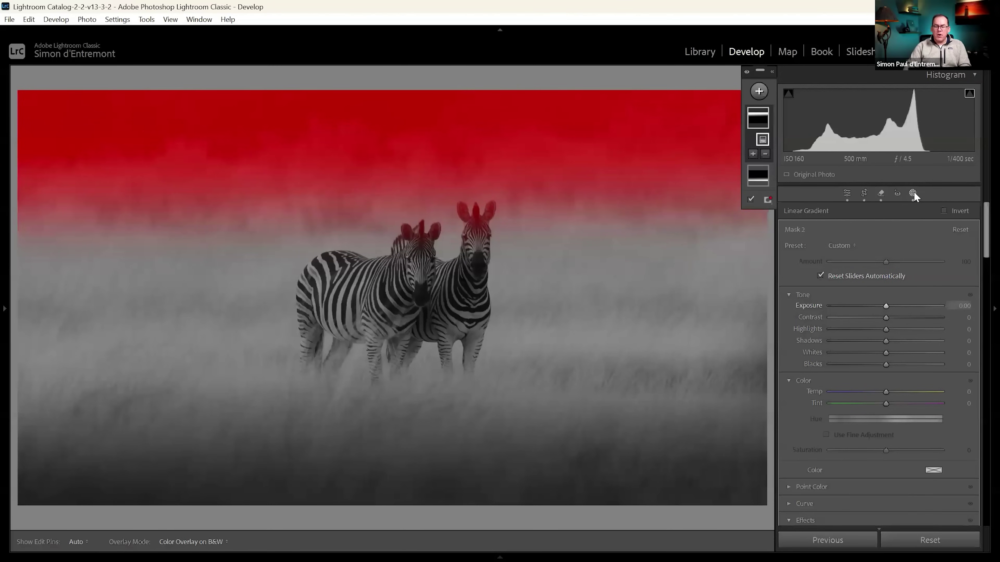
{"action": "key", "text": "shift+w"}
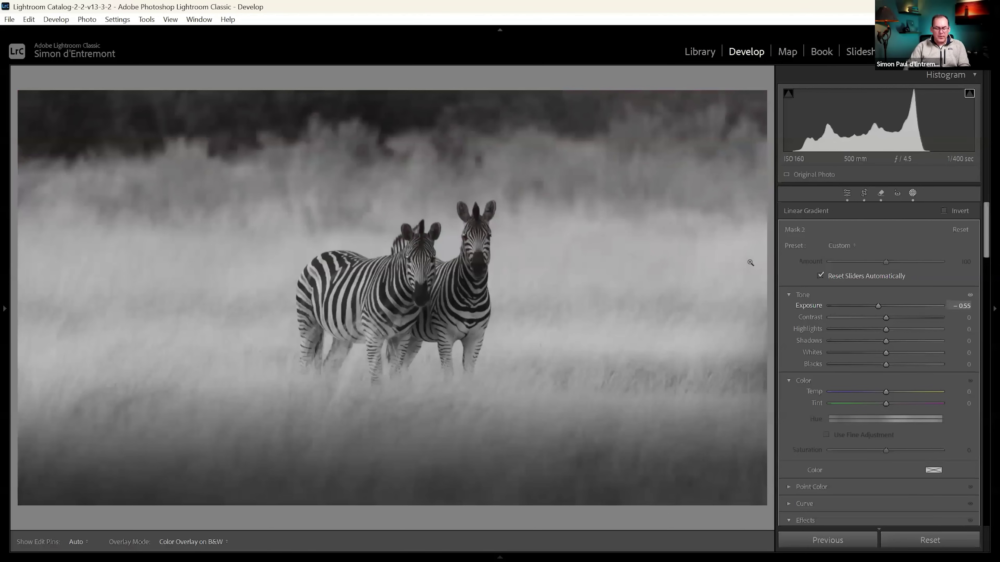
{"action": "key", "text": "shift+w"}
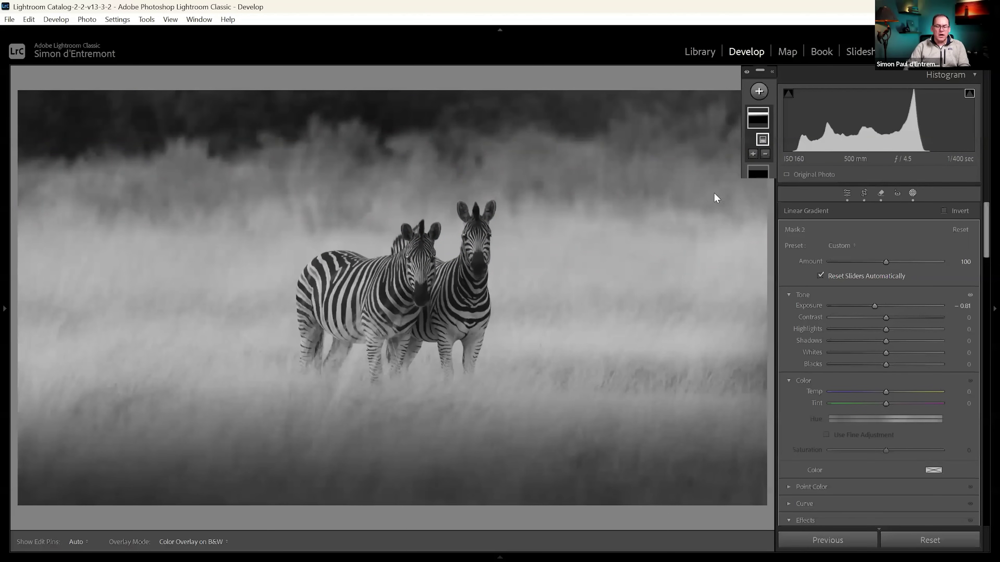
Leave masking, compare the zebra photo before and after side by side, and return to the single-image view
{"action": "key", "text": "shift+w"}
{"action": "key", "text": "y"}
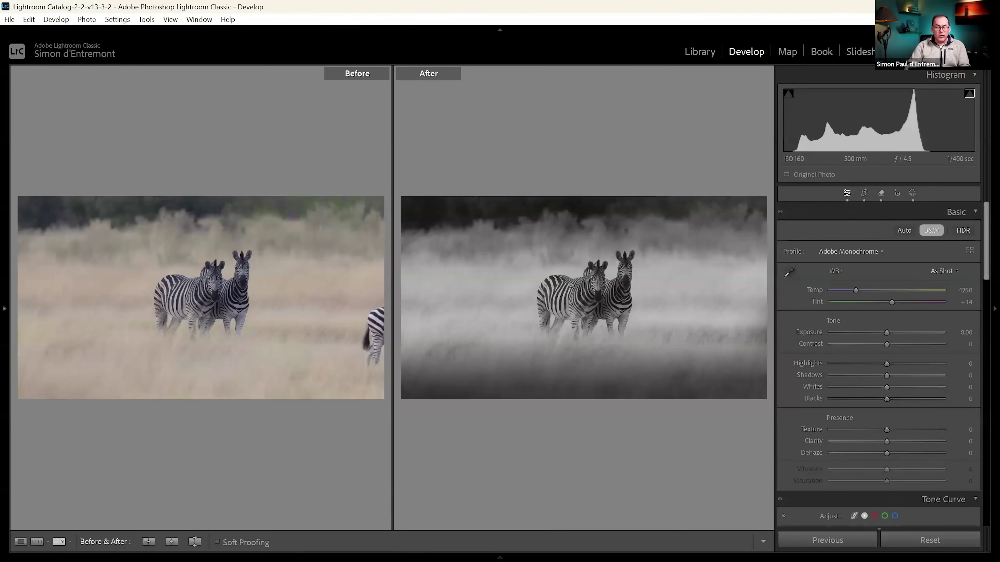
{"action": "key", "text": "y"}
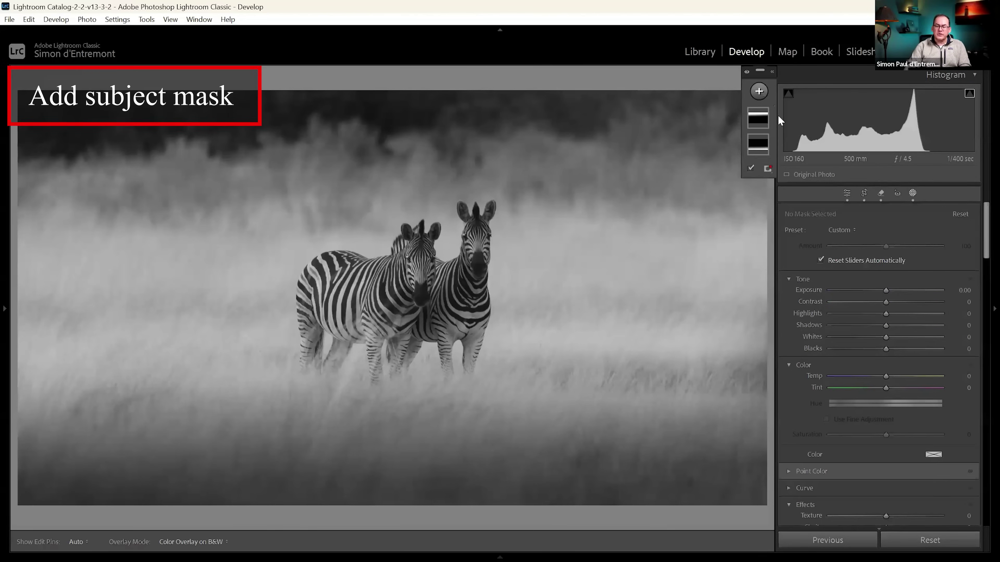
Add a subject mask for the two zebras, set its Highlights to 25 and raise its Whites
{"action": "left_click", "coordinate": [759, 91]}
{"action": "left_click", "coordinate": [778, 114]}
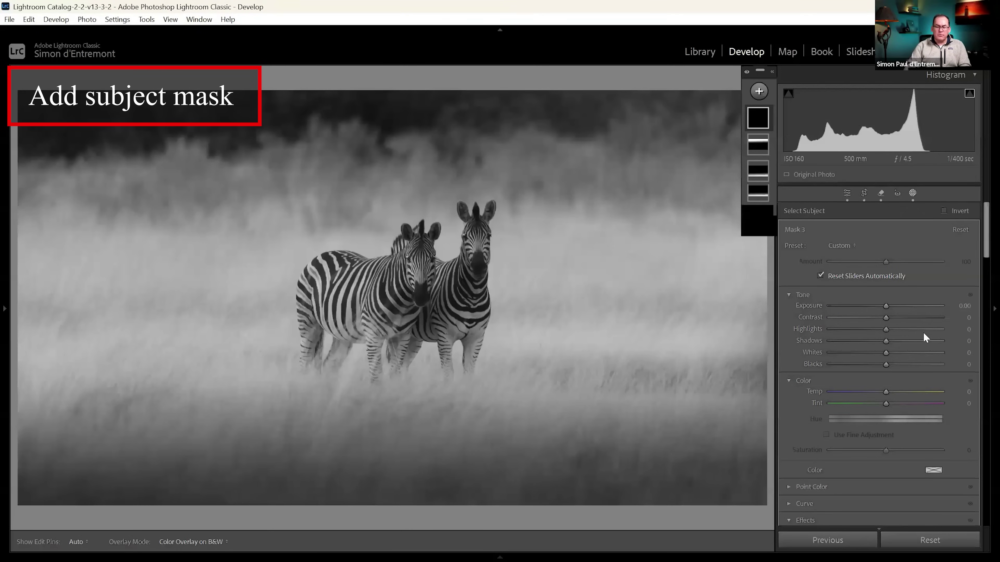
{"action": "left_click", "coordinate": [925, 330]}
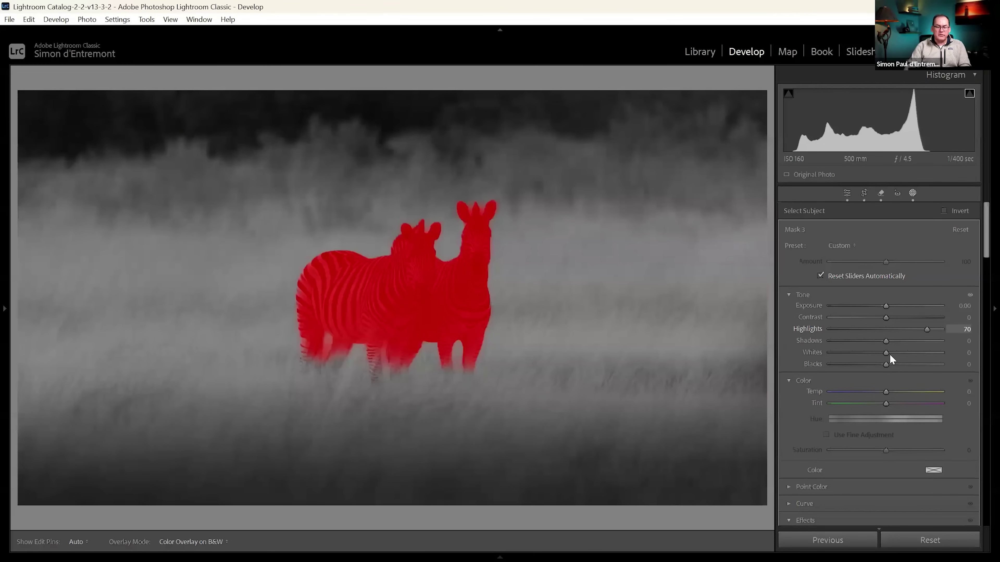
{"action": "left_click_drag", "start_coordinate": [889, 355], "coordinate": [878, 358]}
{"action": "key", "text": "minus"}
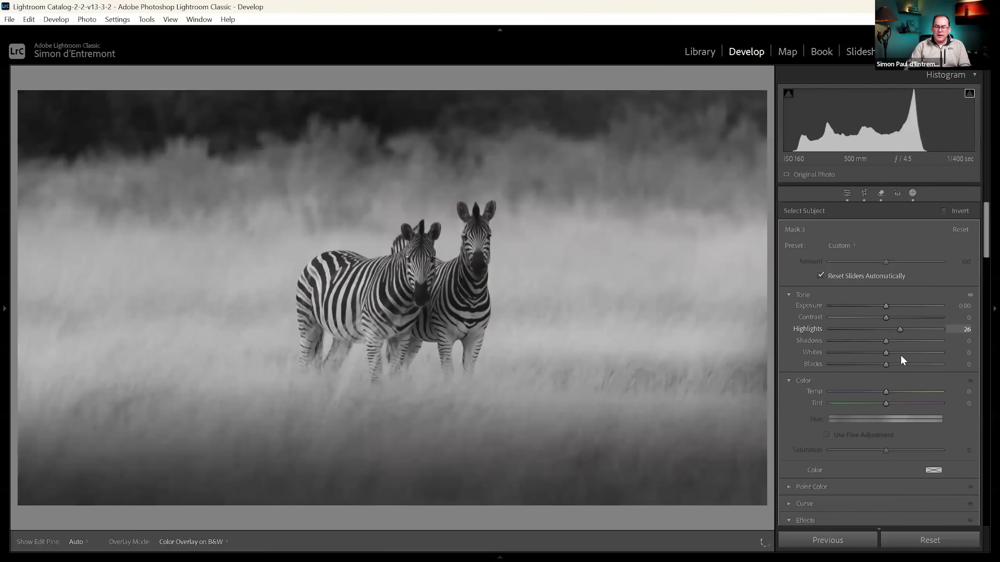
{"action": "left_click", "coordinate": [893, 352]}
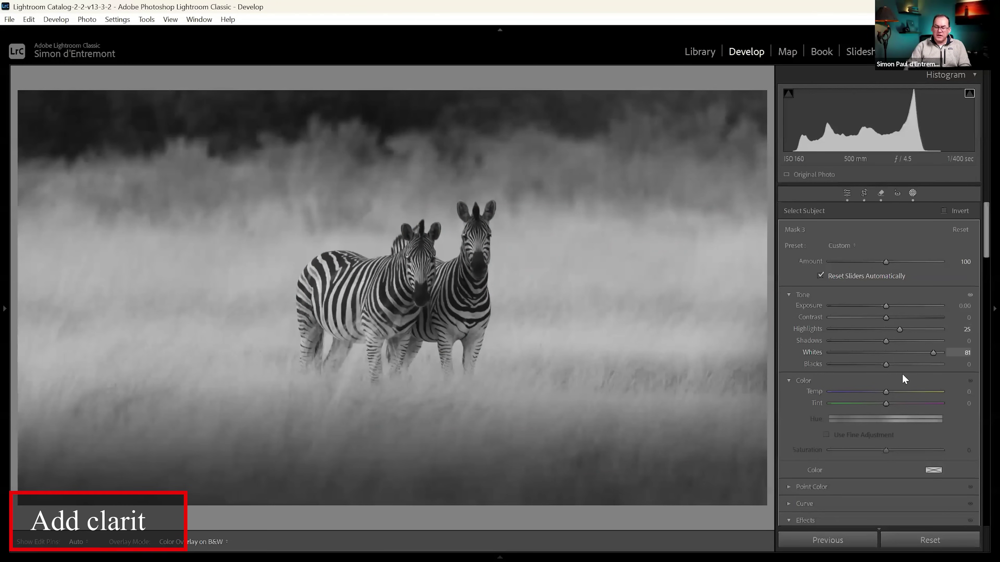
Set the zebra subject mask's Clarity to 27 and leave masking
{"action": "key", "text": "minus"}
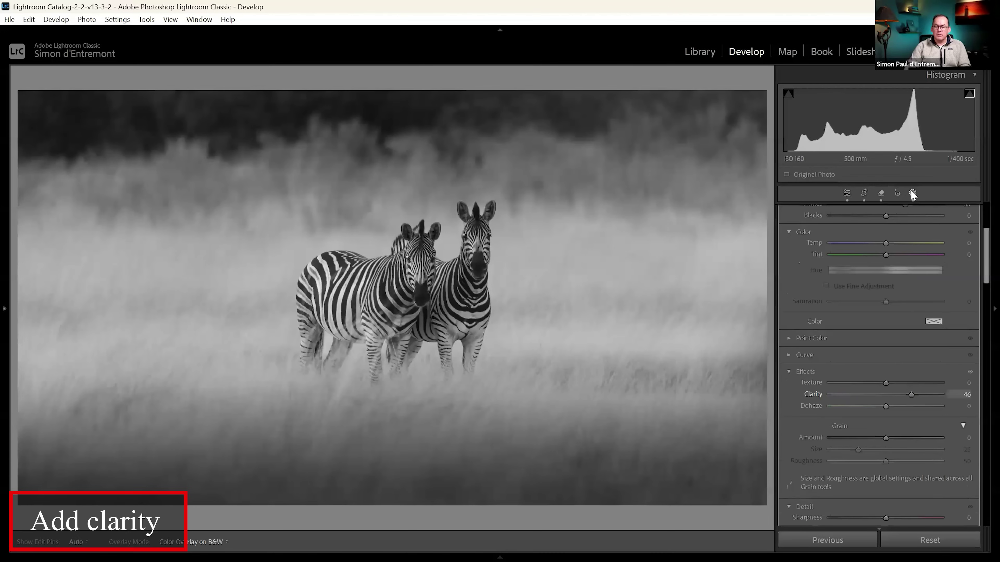
{"action": "left_click", "coordinate": [912, 192]}
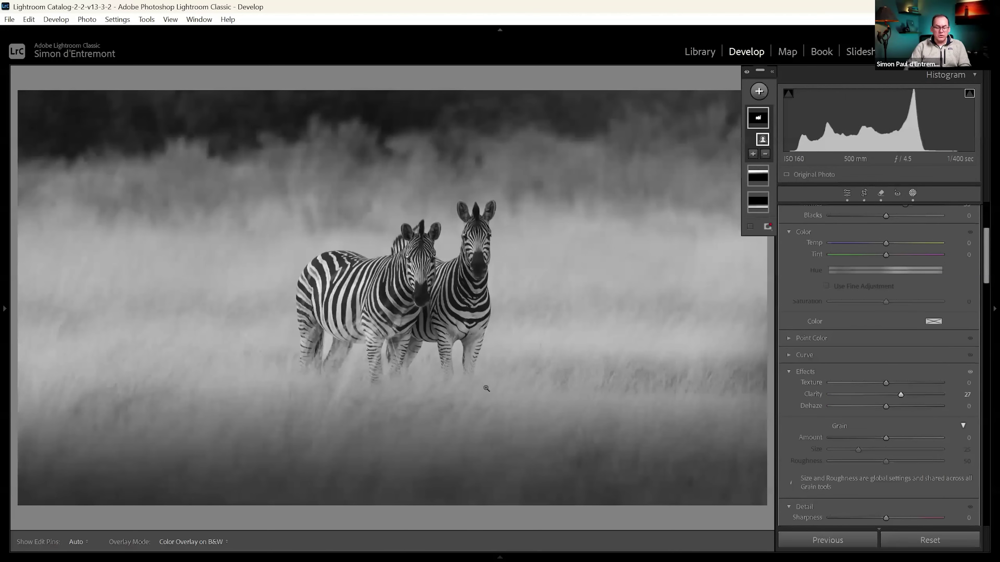
{"action": "key", "text": "shift+w"}
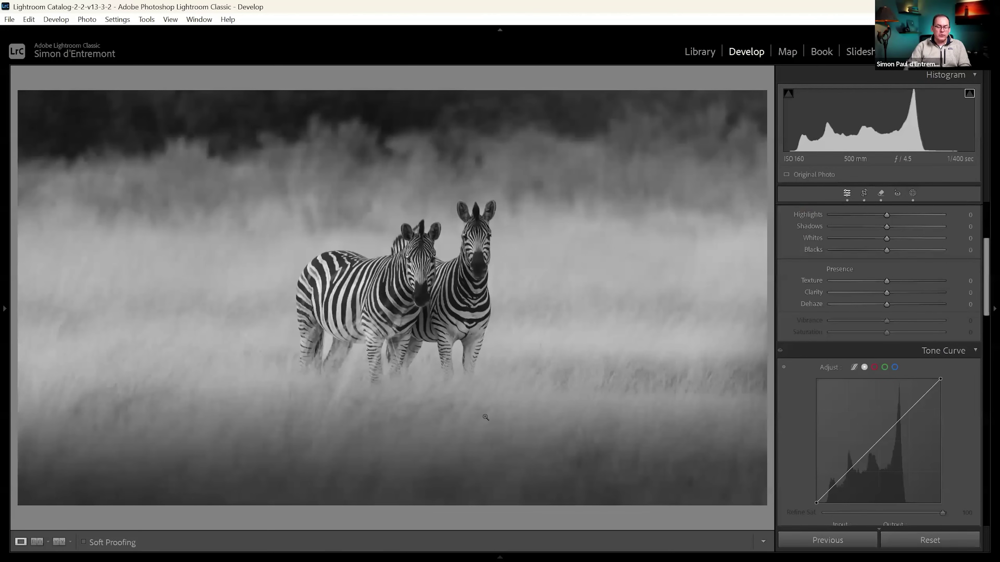
Open the lion photo R5SD3595.CR3 from the collection and show its shooting information over the image
{"action": "key", "text": "F6"}
{"action": "key", "text": "Right"}
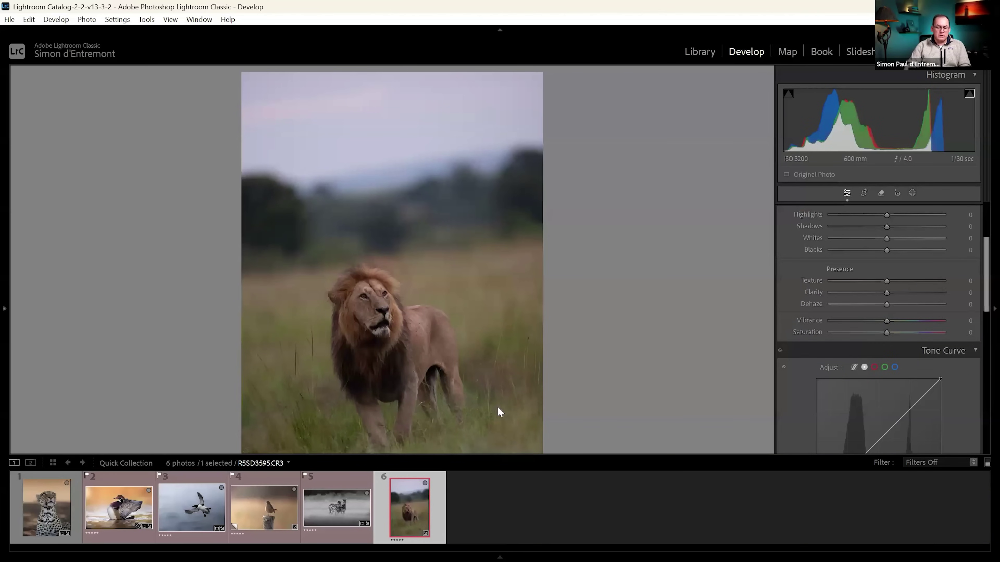
{"action": "key", "text": "t"}
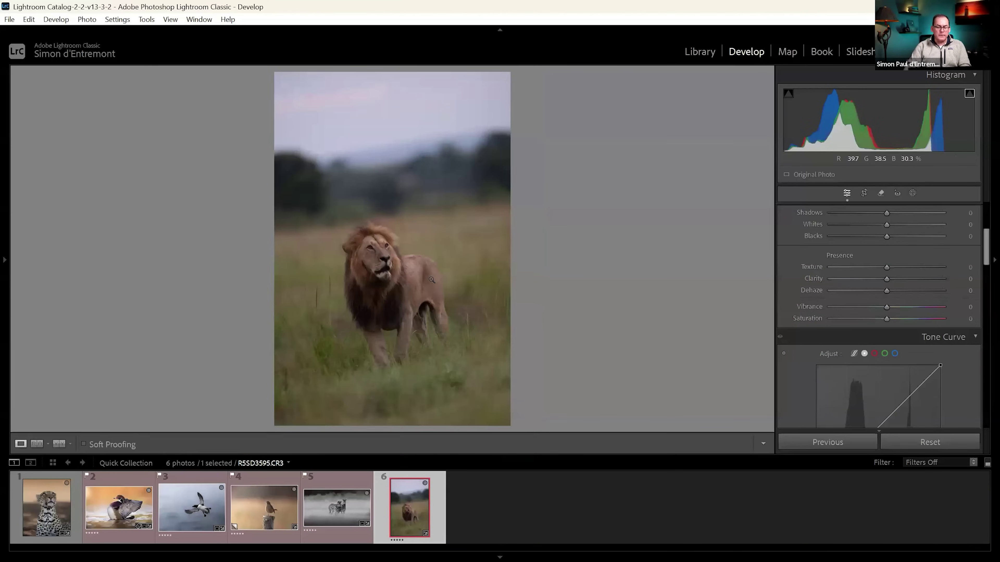
{"action": "key", "text": "F6"}
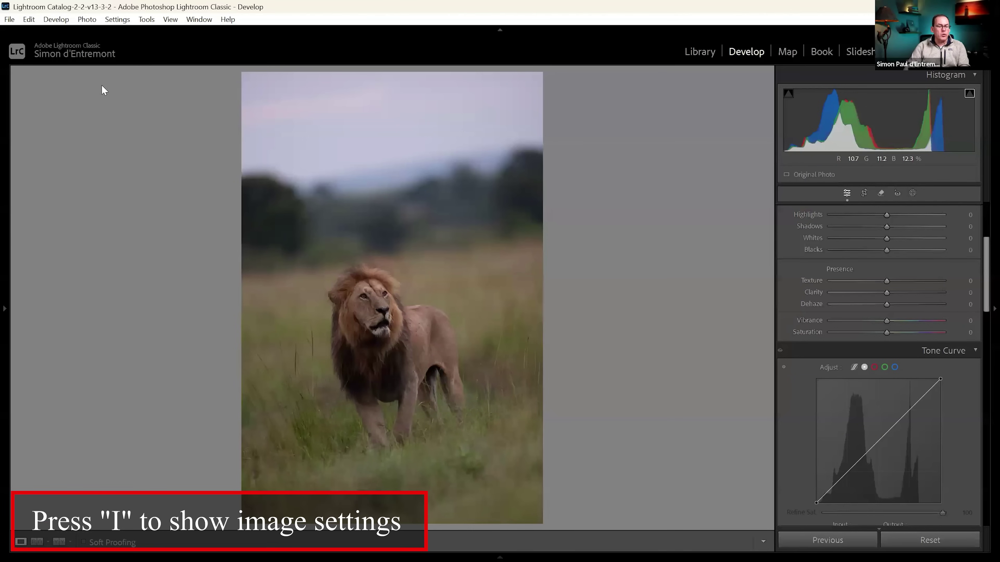
{"action": "key", "text": "i"}
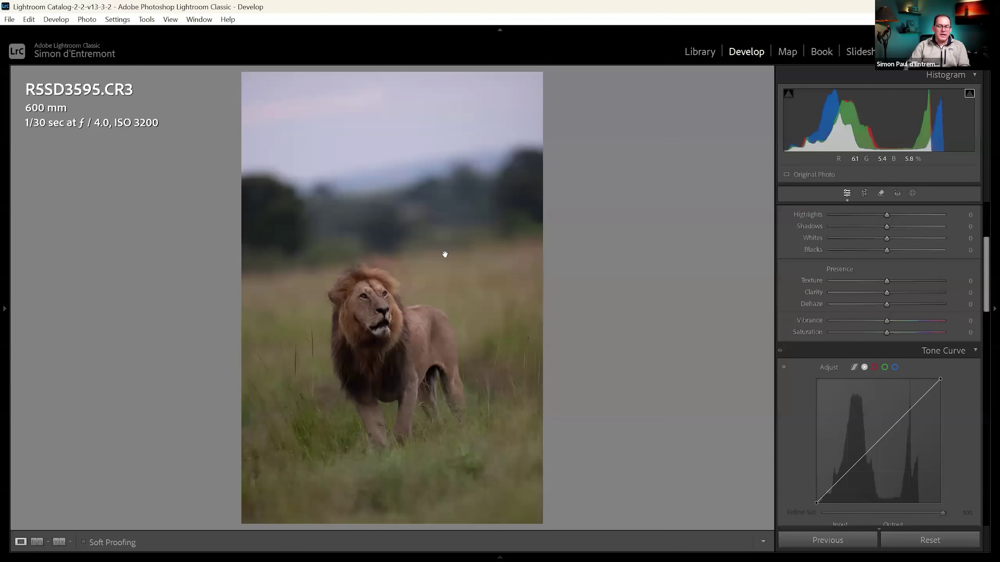
Inspect the lion's face at close range and return to the full photo
{"action": "left_click", "coordinate": [514, 280]}
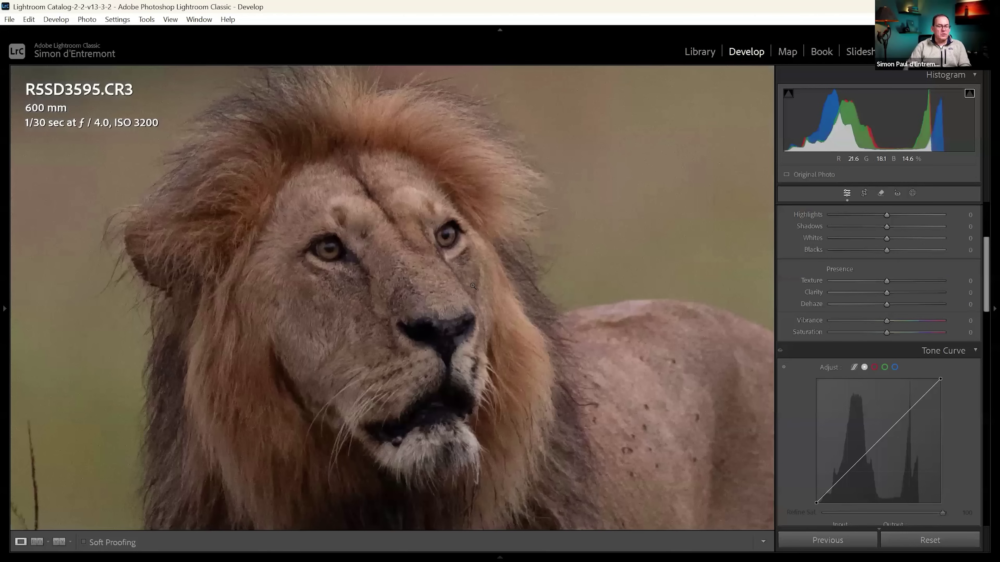
{"action": "left_click", "coordinate": [456, 284]}
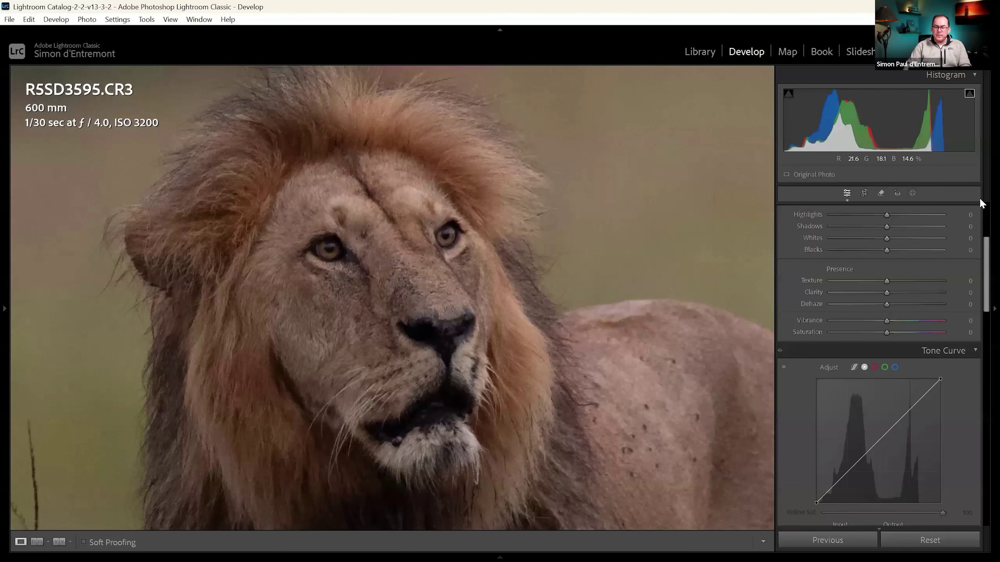
{"action": "key", "text": "ctrl+equal"}
{"action": "left_click", "coordinate": [610, 269]}
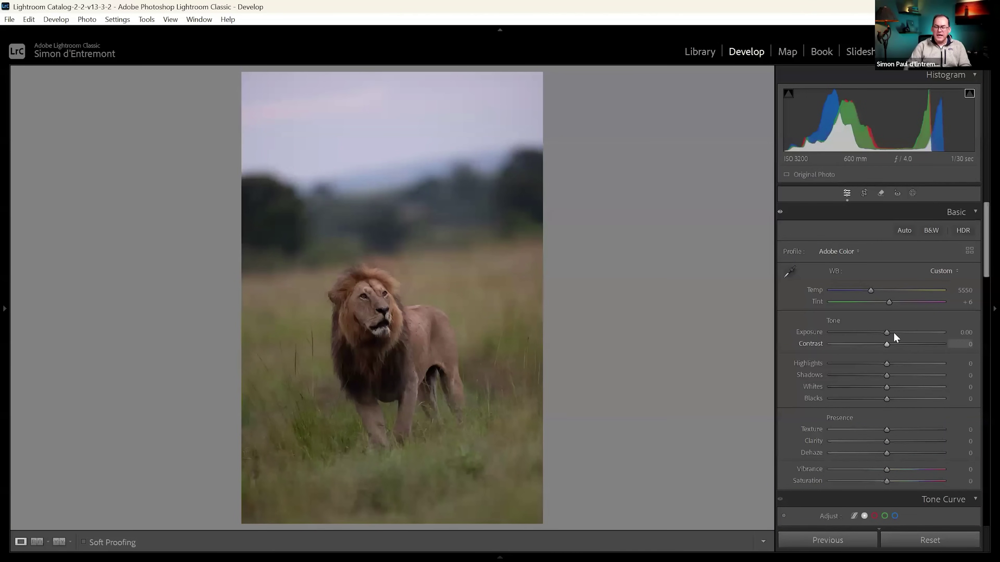
Try Exposure +0.98 and Vibrance +43 on the lion photo, inspect the detail, and reset all its adjustments
{"action": "left_click_drag", "start_coordinate": [891, 332], "coordinate": [899, 334]}
{"action": "left_click_drag", "start_coordinate": [889, 468], "coordinate": [913, 469]}
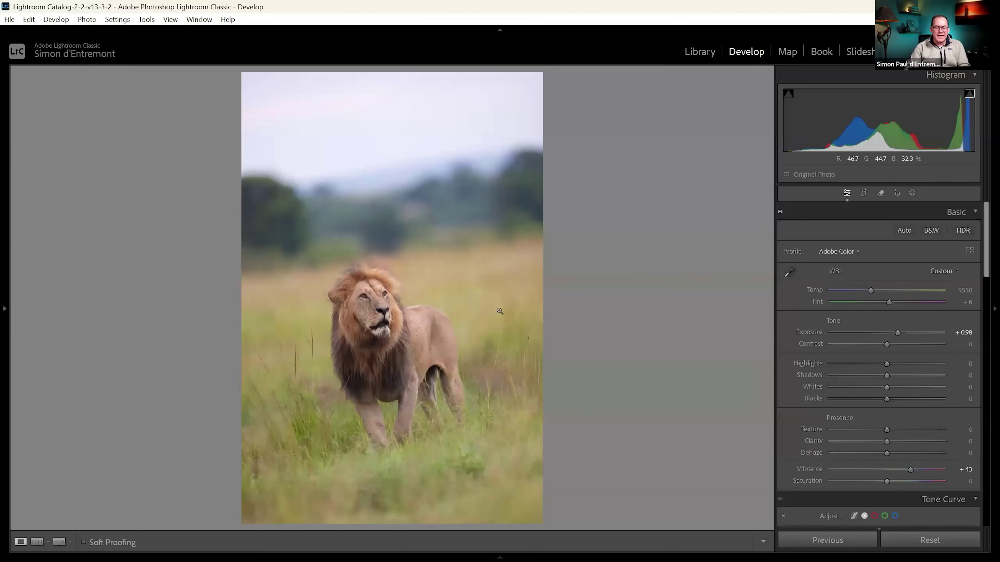
{"action": "key", "text": "z"}
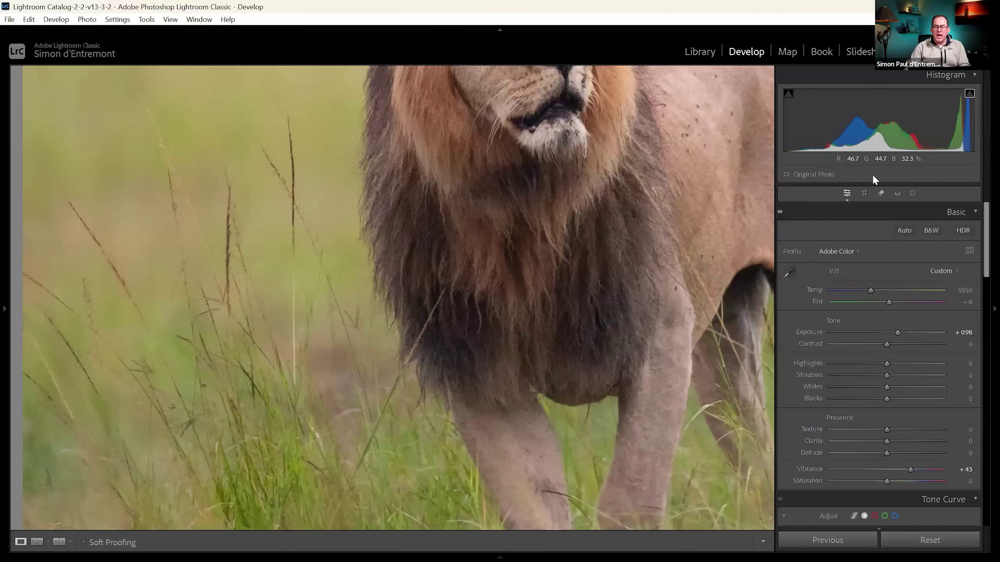
{"action": "key", "text": "z"}
{"action": "key", "text": "ctrl+shift+r"}
Crop the lion photo tighter around the animal with the angle at 6.40, and set Exposure to +0.80
{"action": "key", "text": "r"}
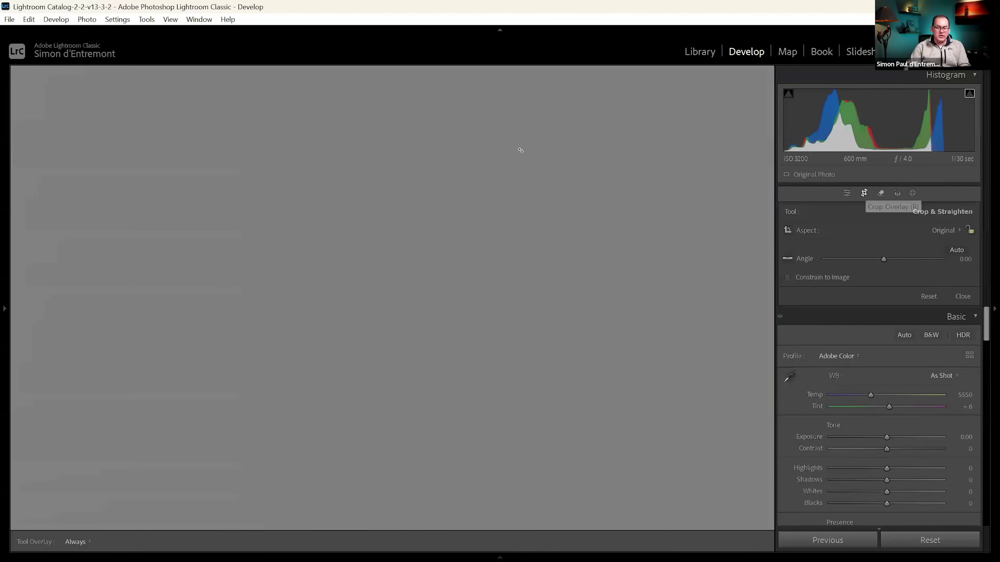
{"action": "left_click_drag", "start_coordinate": [521, 145], "coordinate": [525, 197]}
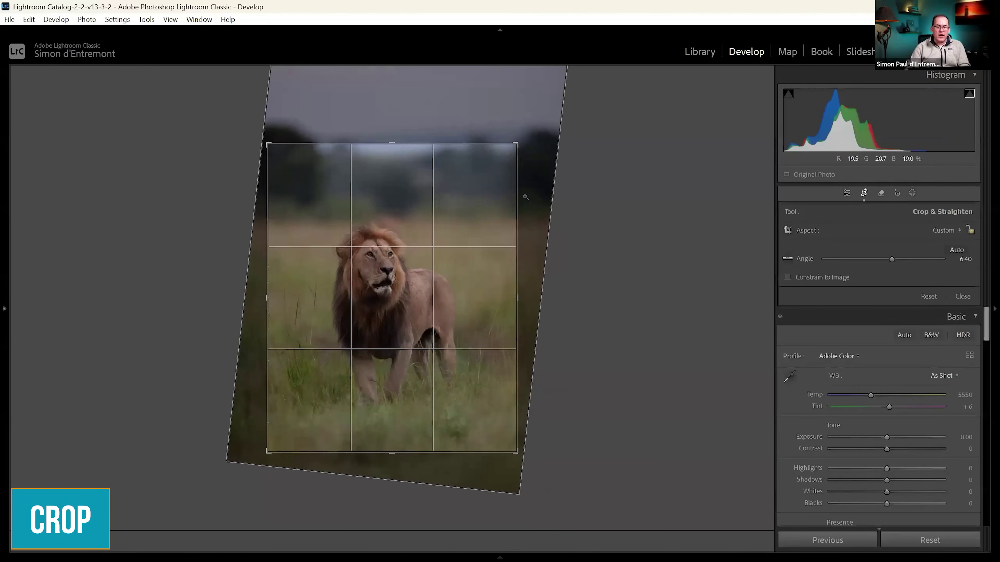
{"action": "key", "text": "Return"}
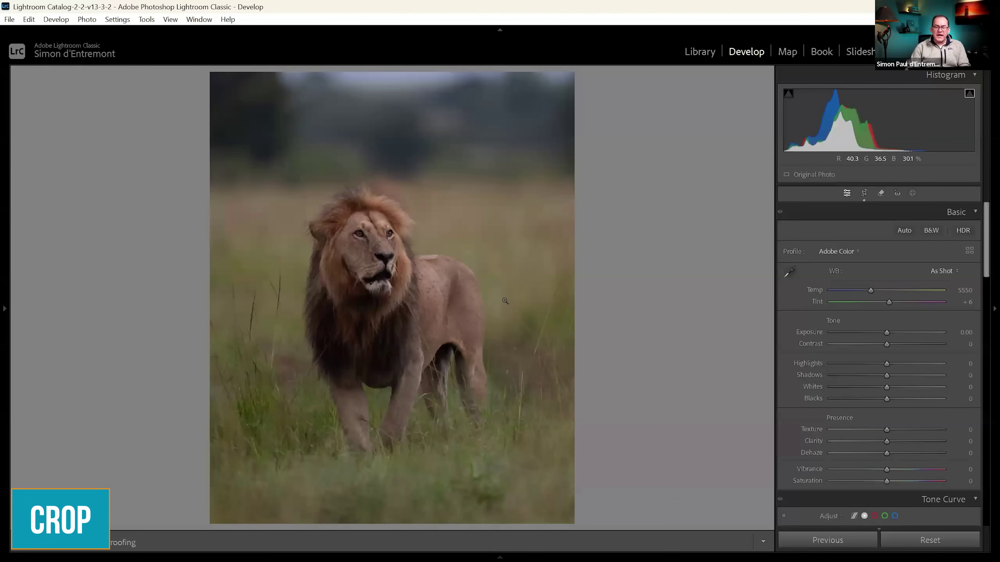
{"action": "left_click_drag", "start_coordinate": [891, 332], "coordinate": [899, 333]}
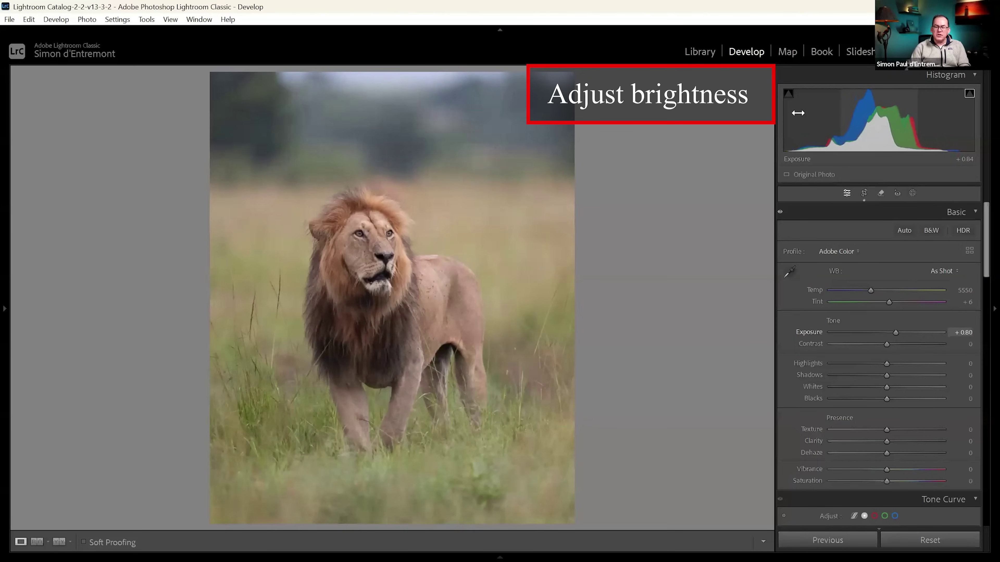
Darken the foreground with a linear gradient mask rising from the photo's lower edge to the lion's chest, Exposure -0.86
{"action": "left_click", "coordinate": [912, 193]}
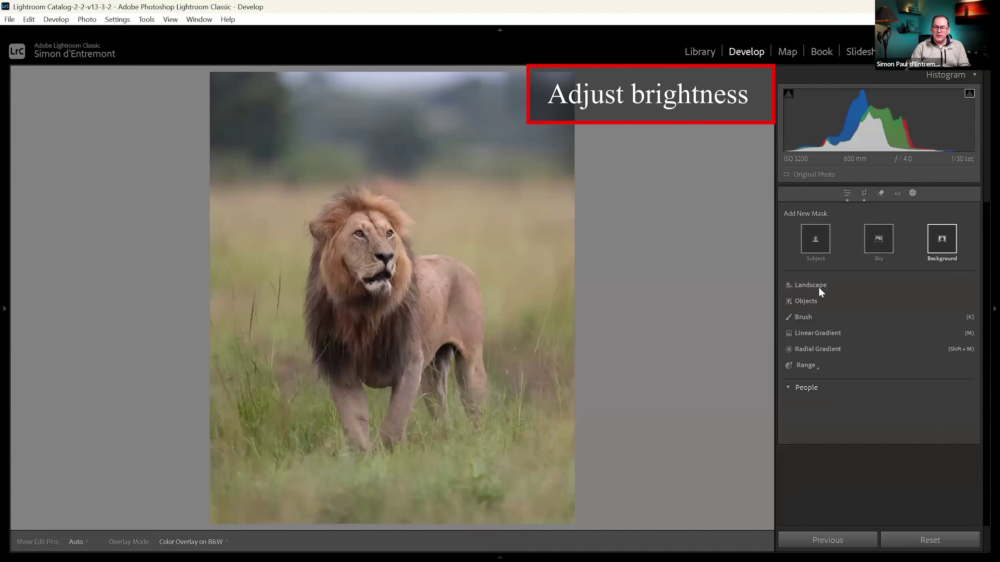
{"action": "left_click", "coordinate": [816, 332]}
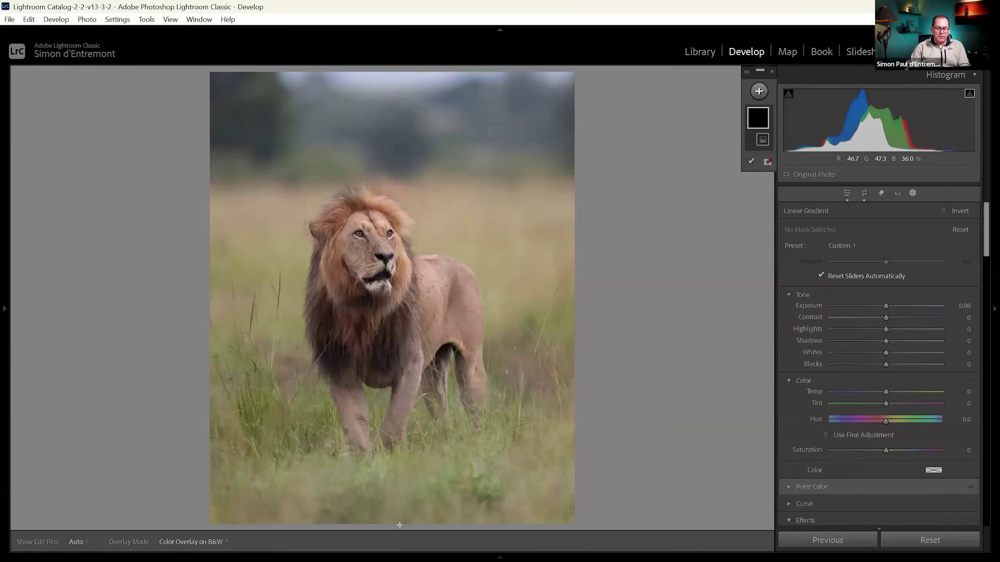
{"action": "left_click_drag", "start_coordinate": [400, 521], "coordinate": [398, 375]}
{"action": "left_click_drag", "start_coordinate": [876, 304], "coordinate": [869, 303]}
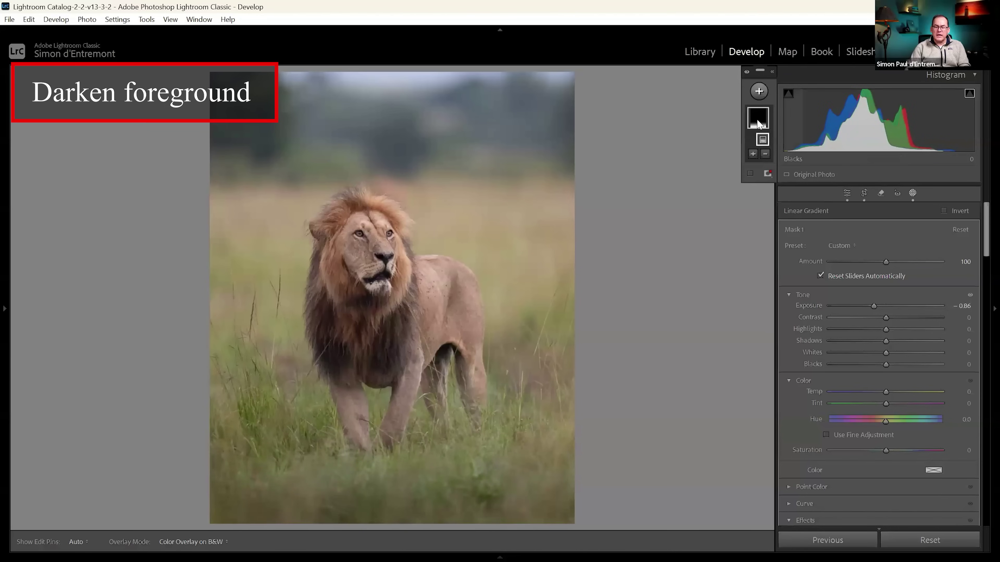
Intersect the foreground gradient mask with the background selection, set its Exposure to -1.31, and leave masking
{"action": "right_click", "coordinate": [820, 189]}
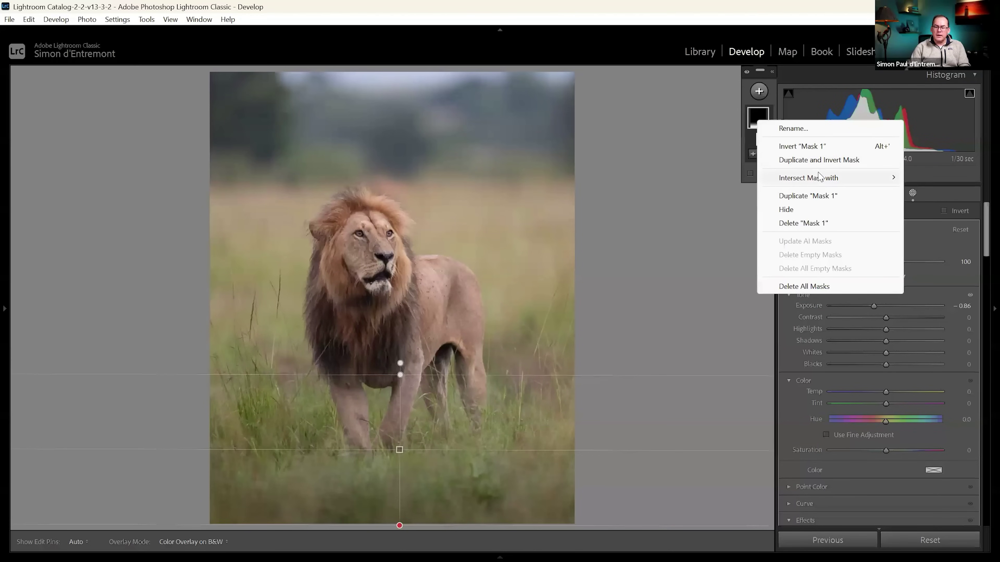
{"action": "mouse_move", "coordinate": [818, 177]}
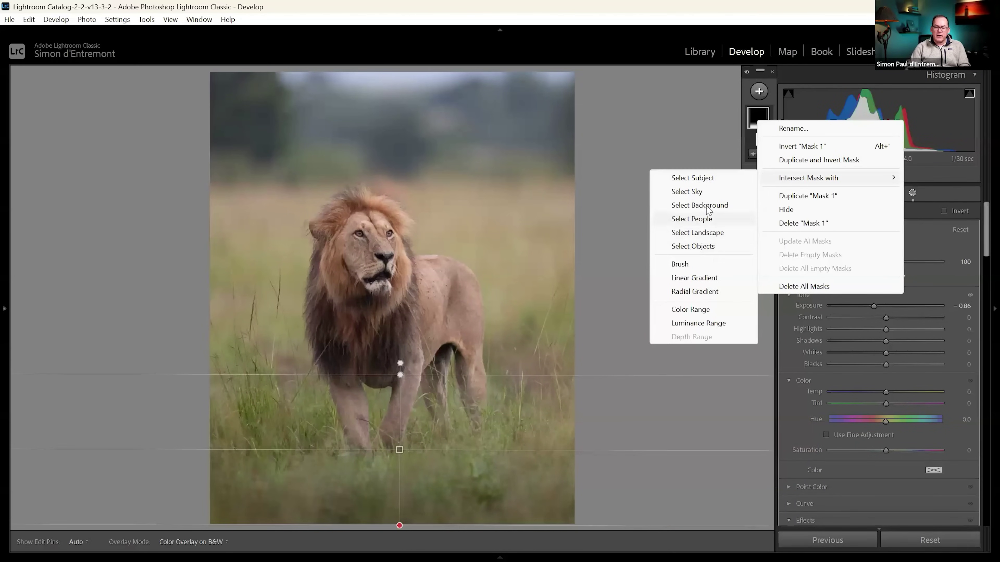
{"action": "left_click", "coordinate": [700, 205]}
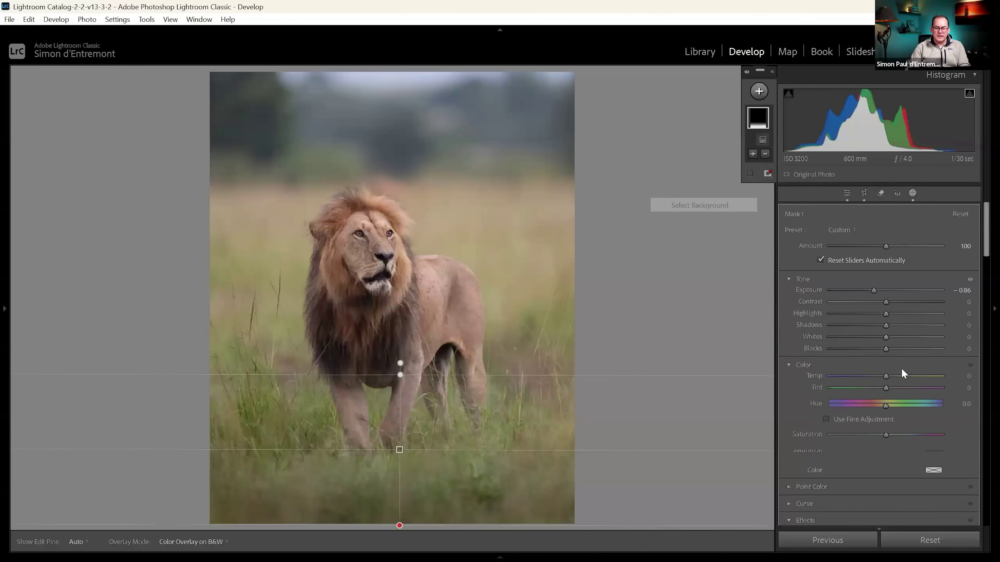
{"action": "left_click_drag", "start_coordinate": [876, 306], "coordinate": [871, 308]}
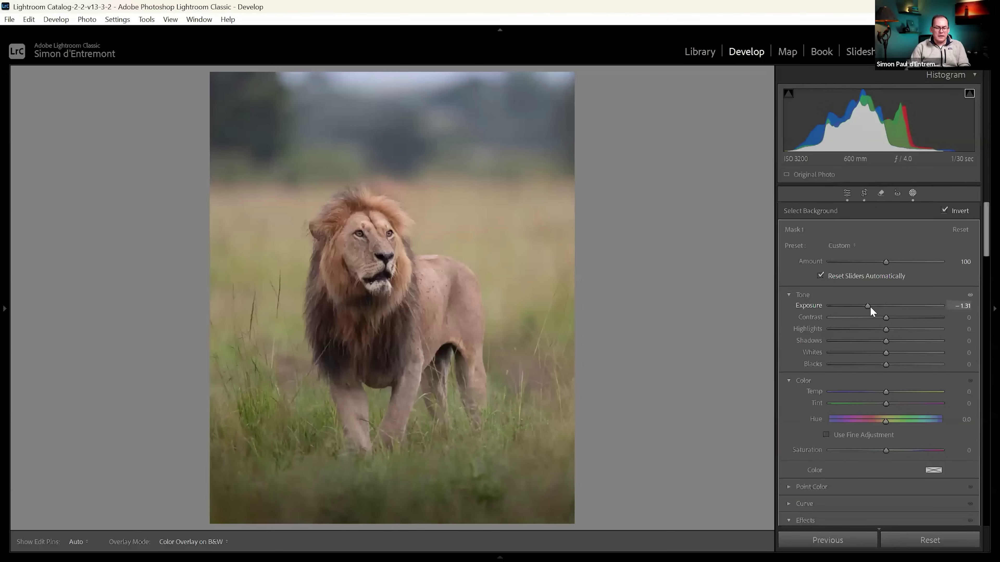
{"action": "left_click", "coordinate": [912, 192]}
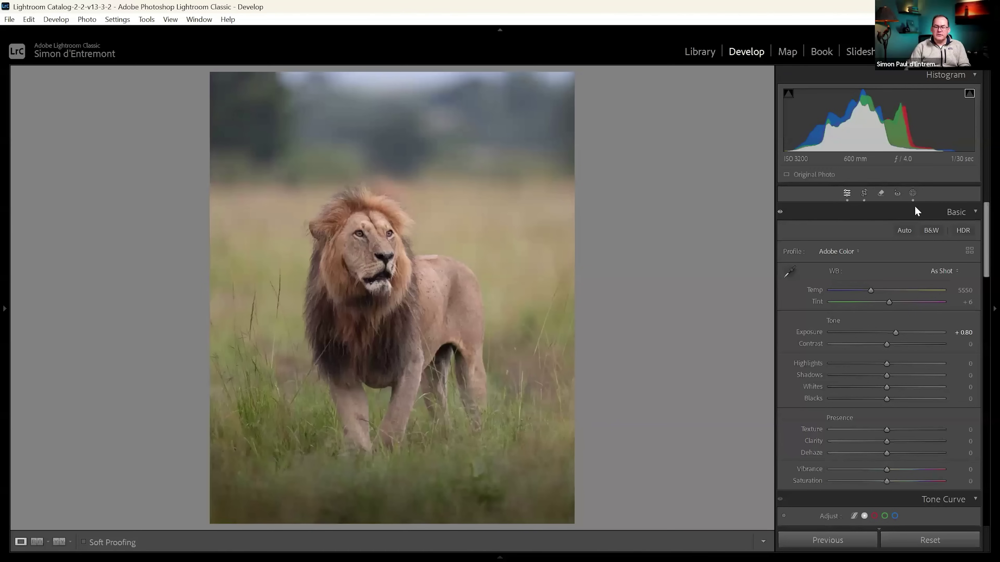
Add a large radial gradient mask centred near the photo's upper edge and intersect it with the background selection
{"action": "left_click", "coordinate": [912, 193]}
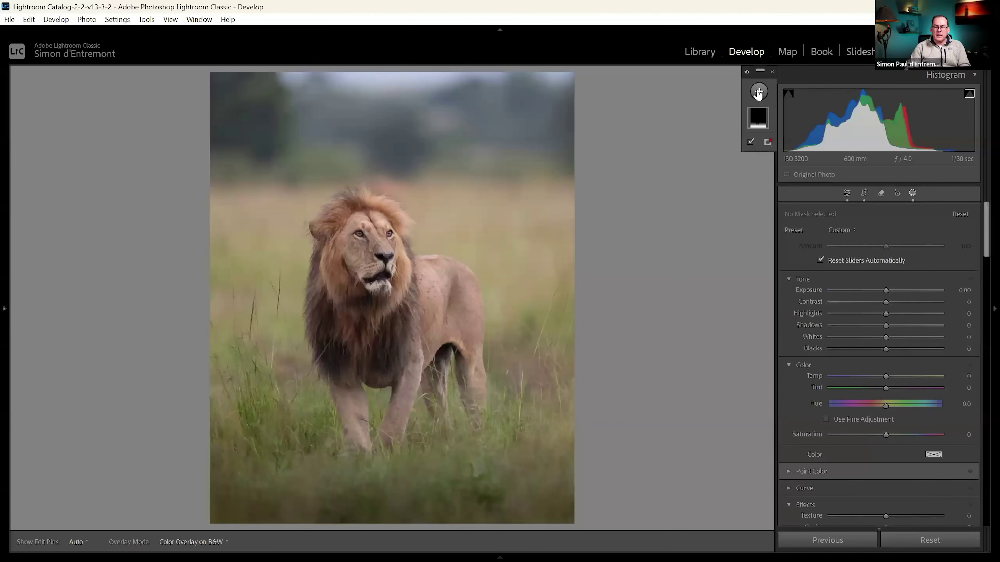
{"action": "left_click", "coordinate": [914, 193]}
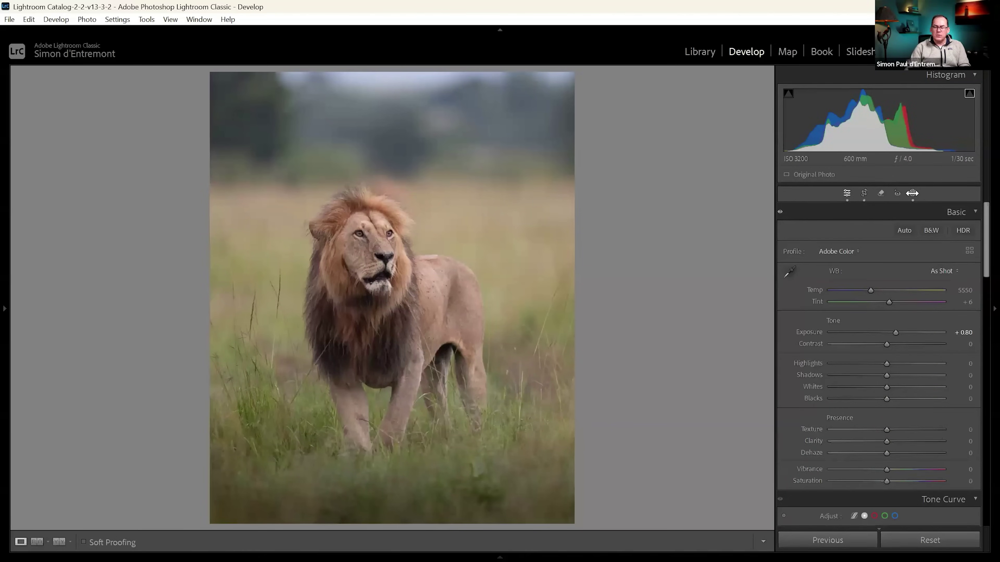
{"action": "left_click", "coordinate": [912, 193]}
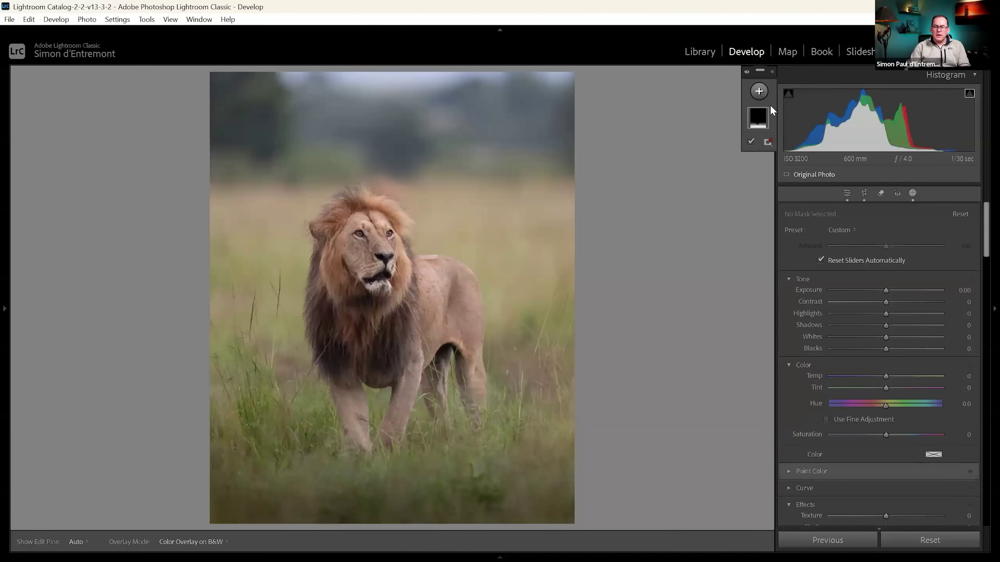
{"action": "left_click", "coordinate": [759, 92]}
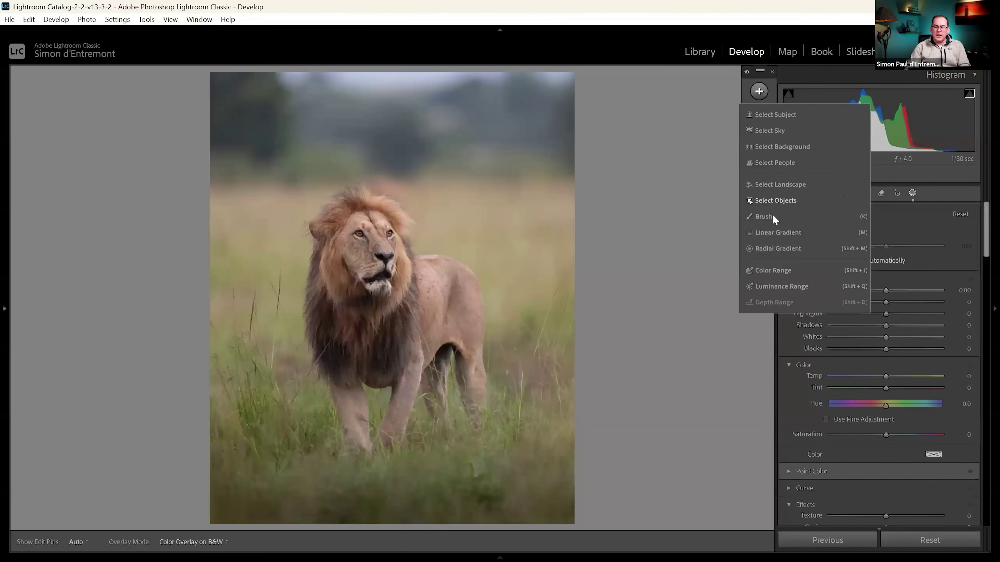
{"action": "left_click", "coordinate": [777, 247]}
{"action": "left_click_drag", "start_coordinate": [373, 79], "coordinate": [592, 240]}
{"action": "left_click_drag", "start_coordinate": [430, 236], "coordinate": [430, 236]}
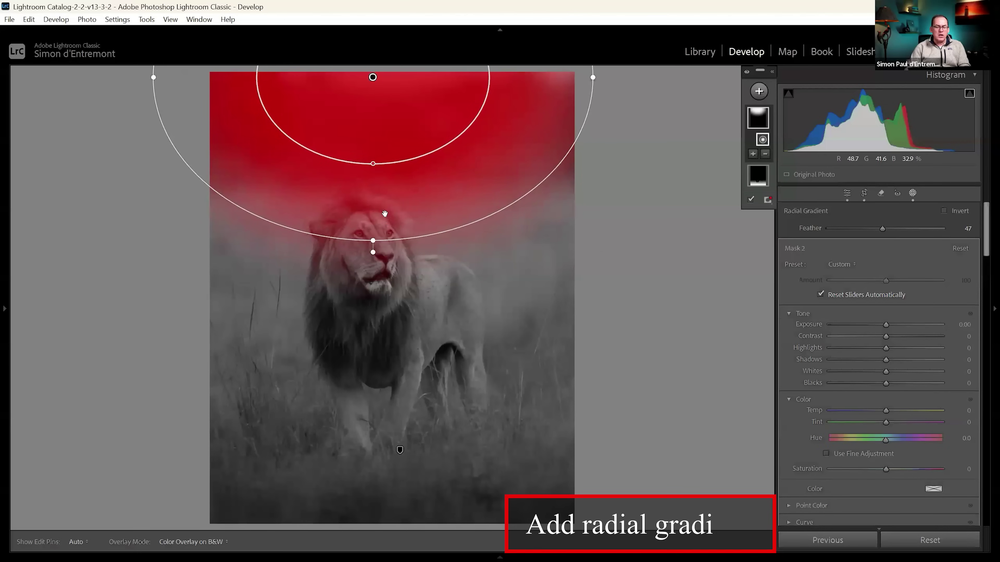
{"action": "right_click", "coordinate": [838, 176]}
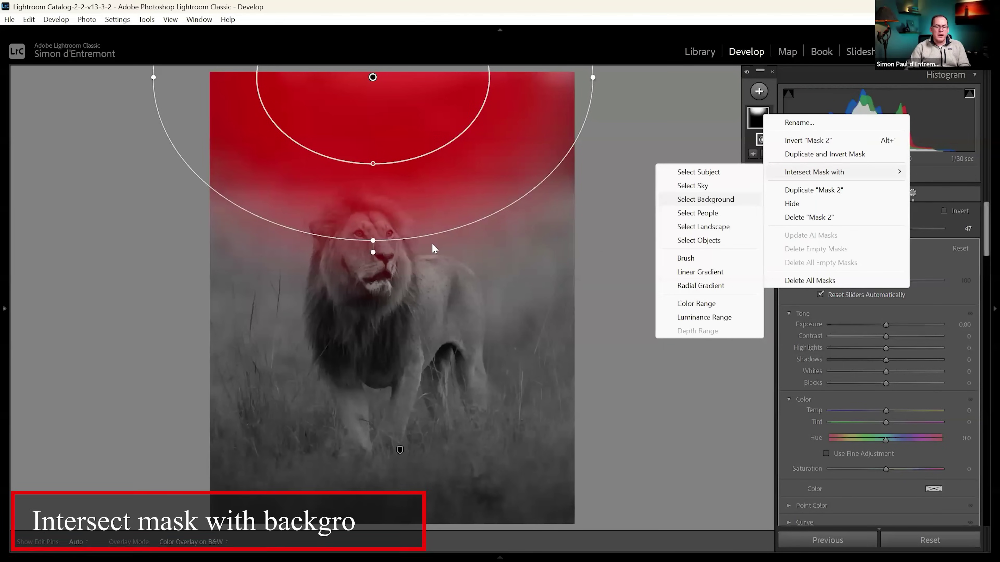
{"action": "key", "text": "Return"}
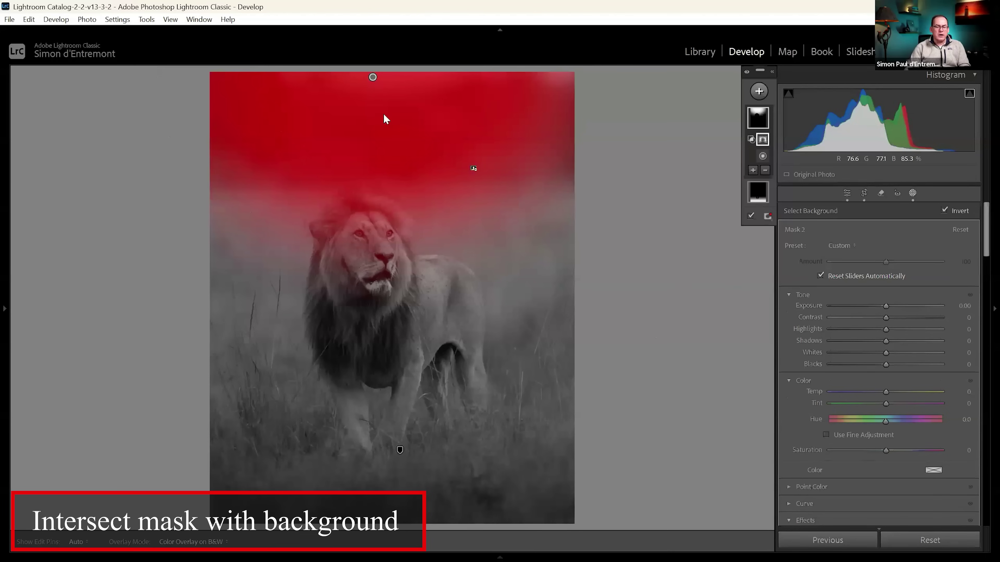
Reposition the radial gradient behind the lion's head and set its Exposure to 1.34
{"action": "left_click", "coordinate": [372, 76]}
{"action": "left_click_drag", "start_coordinate": [364, 110], "coordinate": [363, 178]}
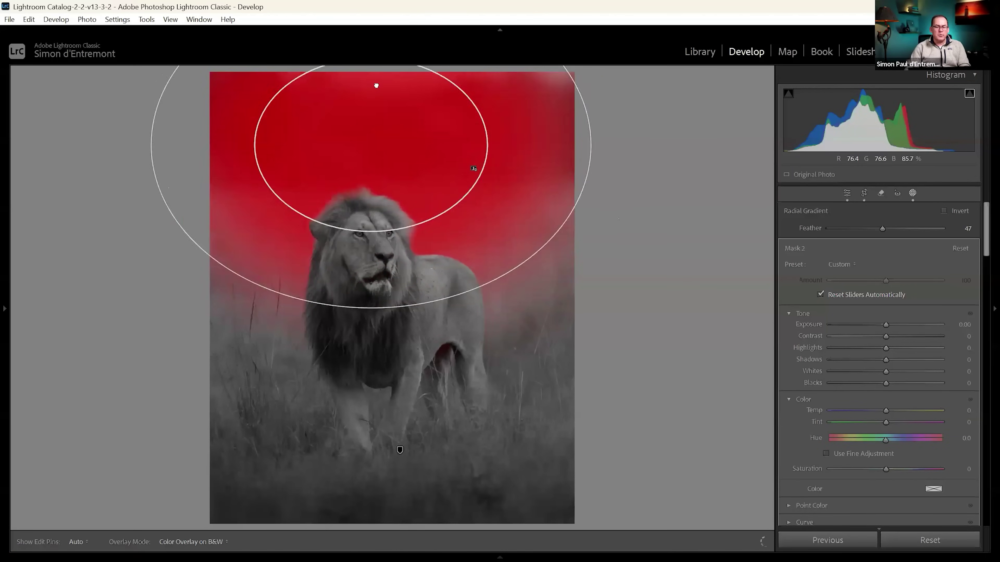
{"action": "key", "text": "ctrl+z"}
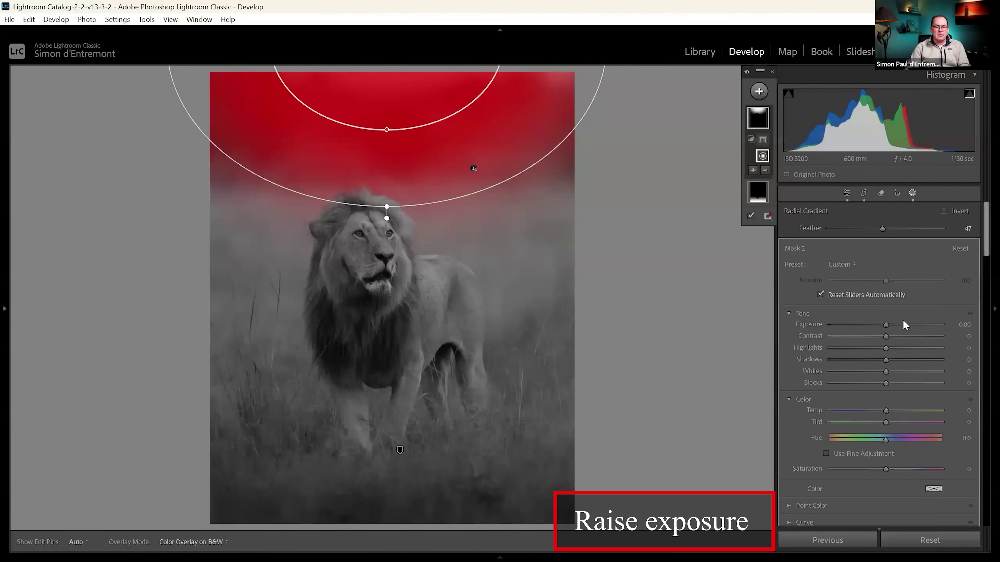
{"action": "left_click", "coordinate": [901, 324]}
{"action": "left_click", "coordinate": [905, 322]}
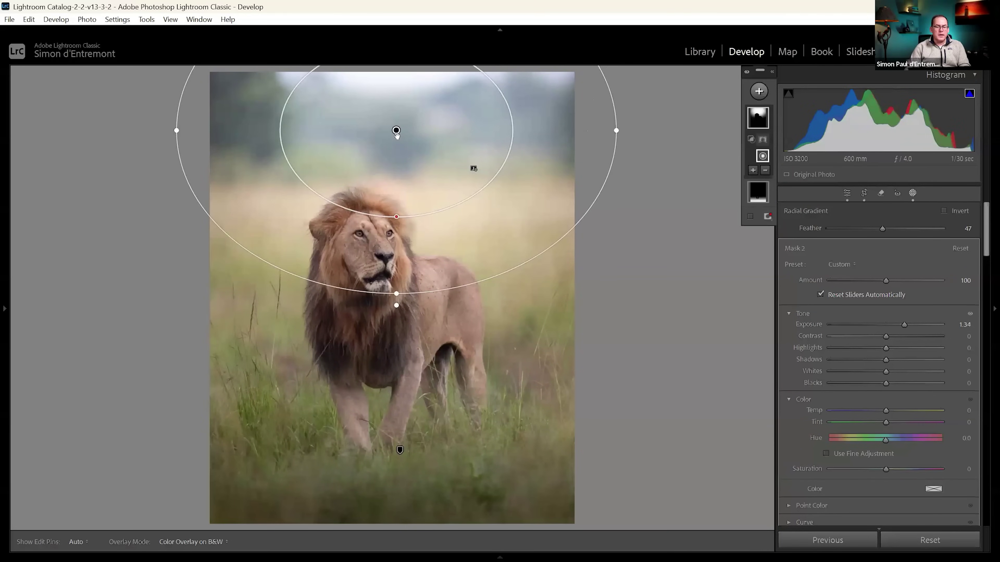
Widen the radial gradient beyond both sides of the photo, move it up to the upper edge, and leave masking
{"action": "left_click_drag", "start_coordinate": [178, 129], "coordinate": [90, 130]}
{"action": "left_click_drag", "start_coordinate": [373, 76], "coordinate": [347, 82]}
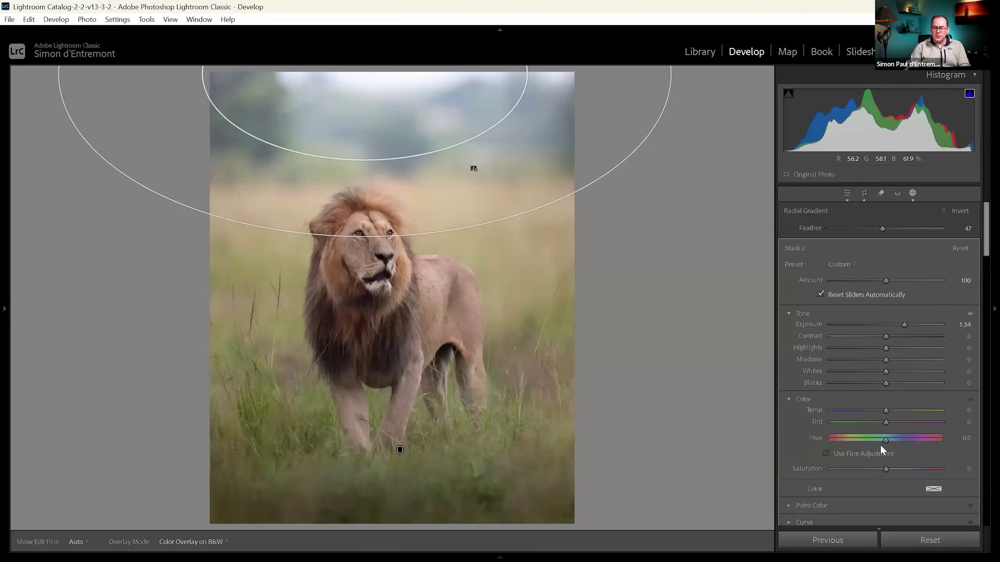
{"action": "key", "text": "shift+w"}
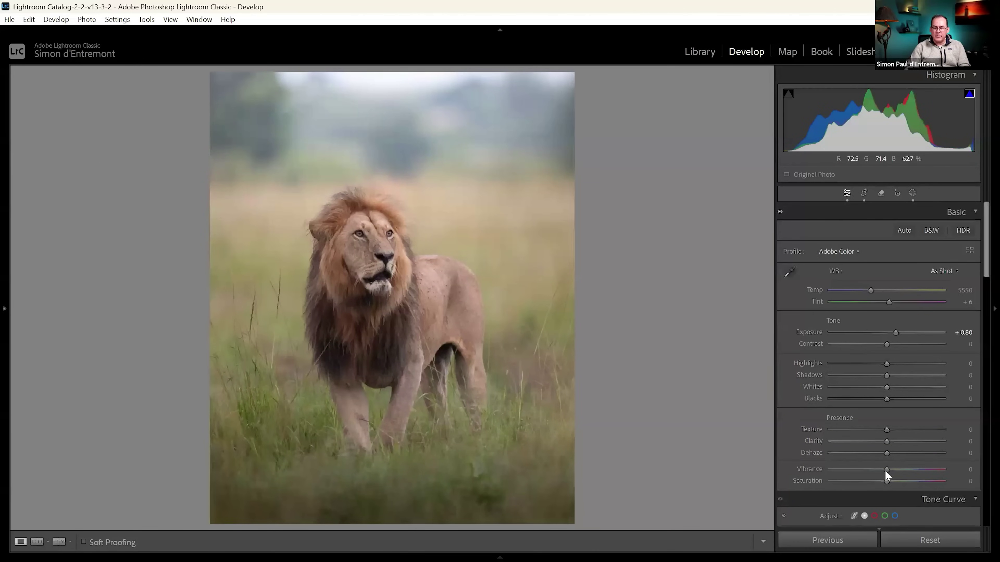
Set the lion photo's overall Vibrance to +46
{"action": "left_click_drag", "start_coordinate": [886, 472], "coordinate": [917, 472]}
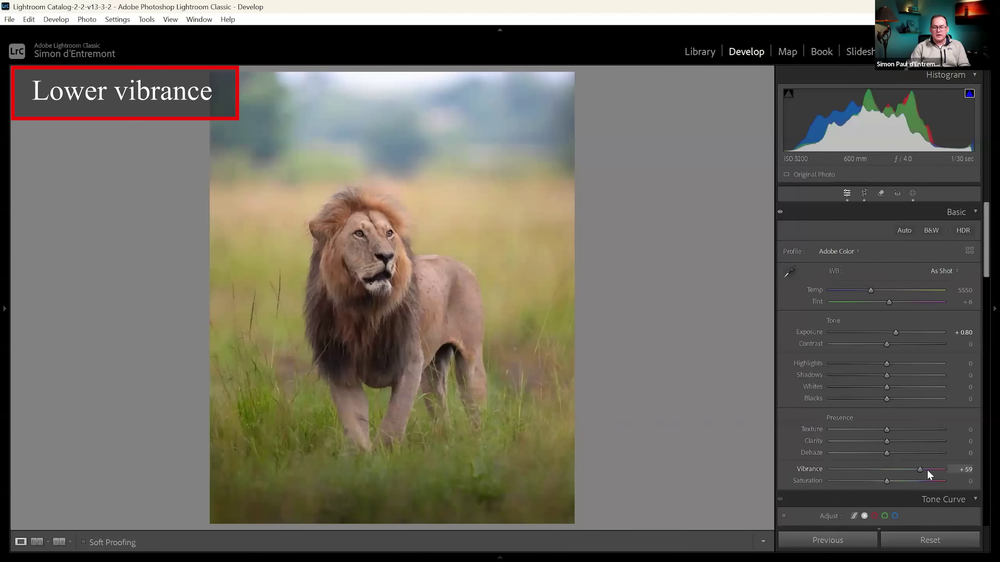
{"action": "key", "text": "Down"}
{"action": "key", "text": "Down"}
{"action": "key", "text": "Down"}
{"action": "key", "text": "Down"}
{"action": "key", "text": "Down"}
{"action": "key", "text": "Down"}
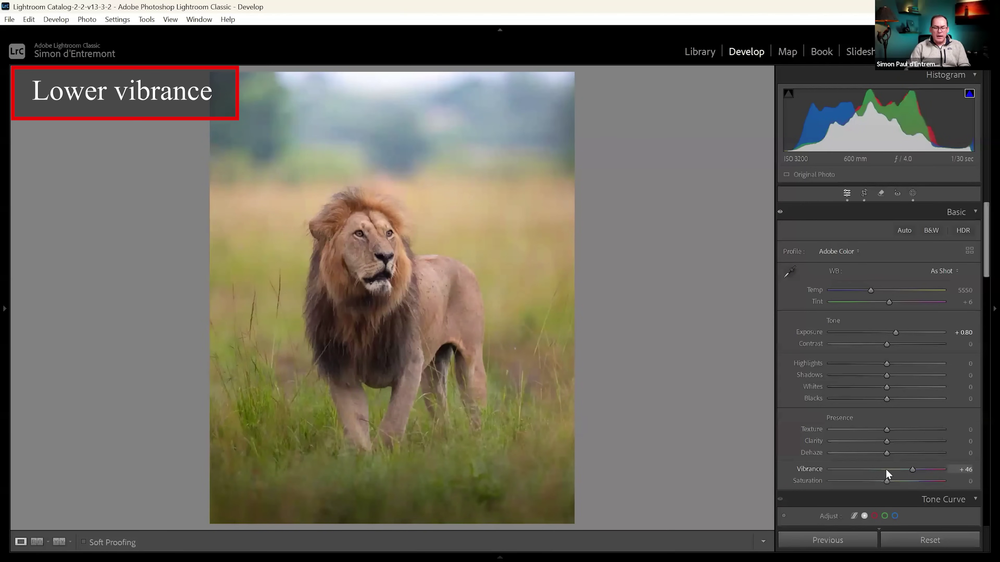
Lower the lion photo's overall Vibrance to -34
{"action": "scroll", "coordinate": [875, 468], "scroll_direction": "up", "scroll_amount": 4}
{"action": "scroll", "coordinate": [870, 468], "scroll_direction": "down", "scroll_amount": 19}
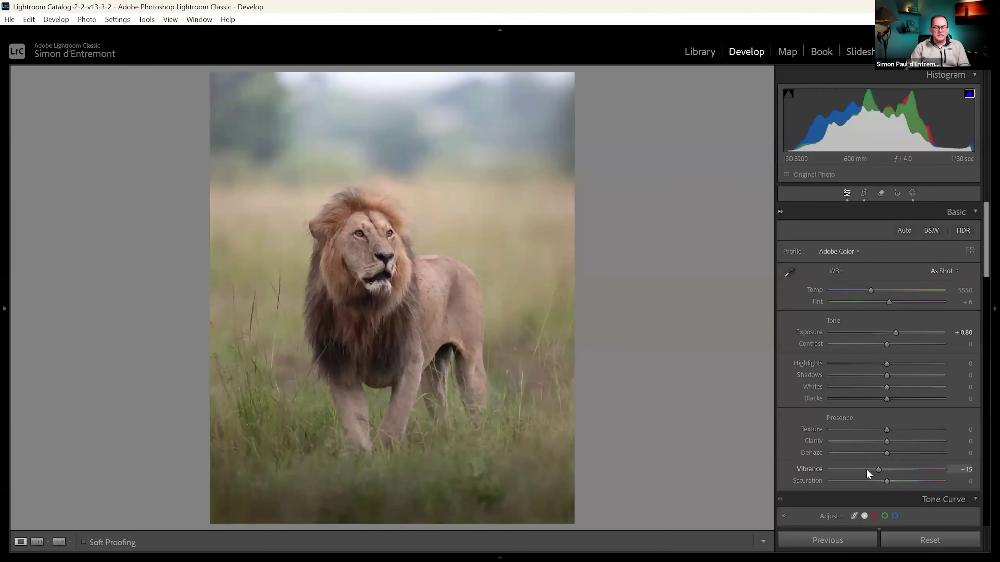
{"action": "scroll", "coordinate": [869, 474], "scroll_direction": "down", "scroll_amount": 3}
{"action": "scroll", "coordinate": [868, 474], "scroll_direction": "down", "scroll_amount": 1}
{"action": "scroll", "coordinate": [865, 469], "scroll_direction": "down", "scroll_amount": 1}
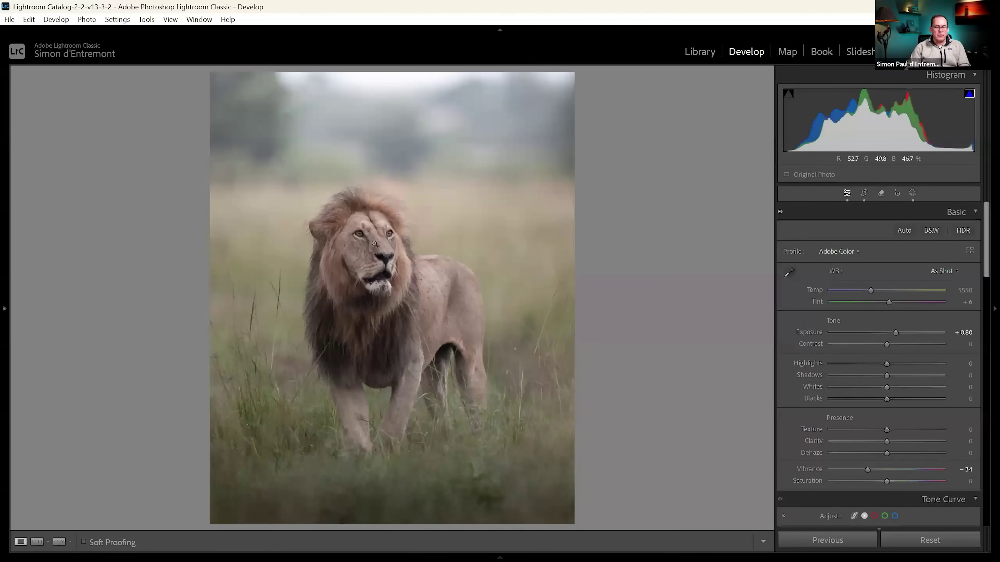
Add a Select Subject mask on the lion and set its Contrast to 5 and Clarity to 15
{"action": "key", "text": "shift+w"}
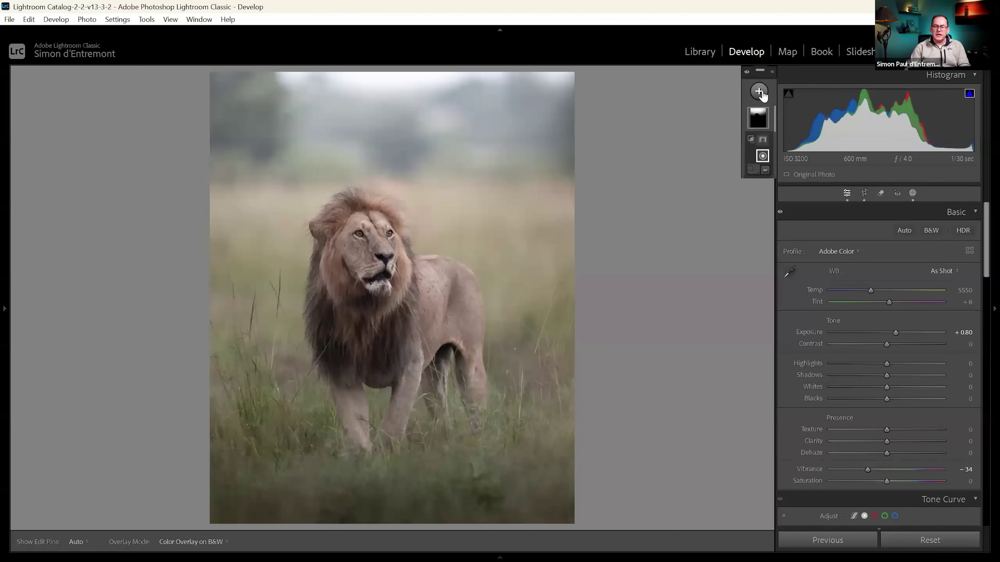
{"action": "left_click", "coordinate": [758, 91]}
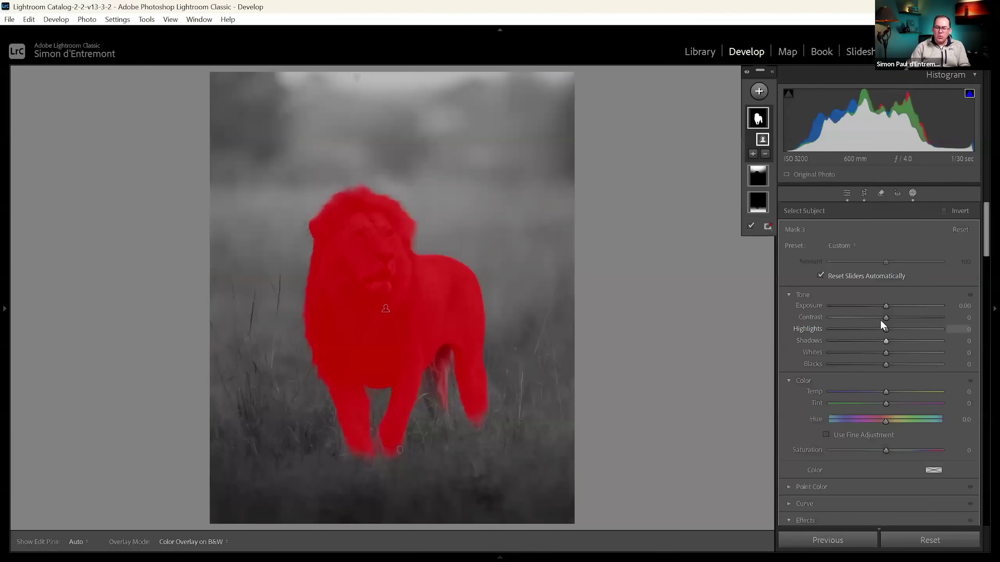
{"action": "left_click_drag", "start_coordinate": [887, 320], "coordinate": [893, 319]}
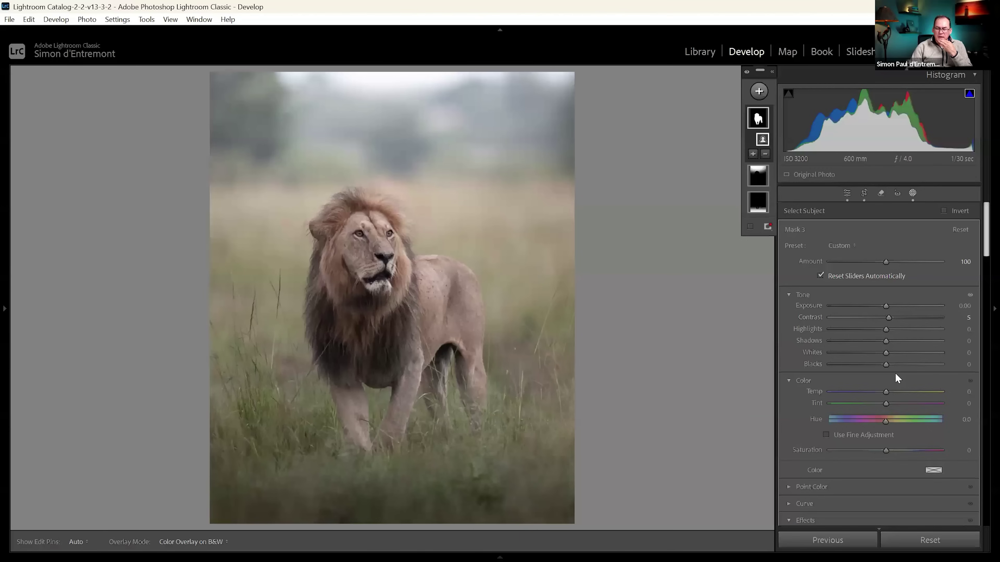
{"action": "scroll", "coordinate": [894, 372], "scroll_direction": "down", "scroll_amount": 5}
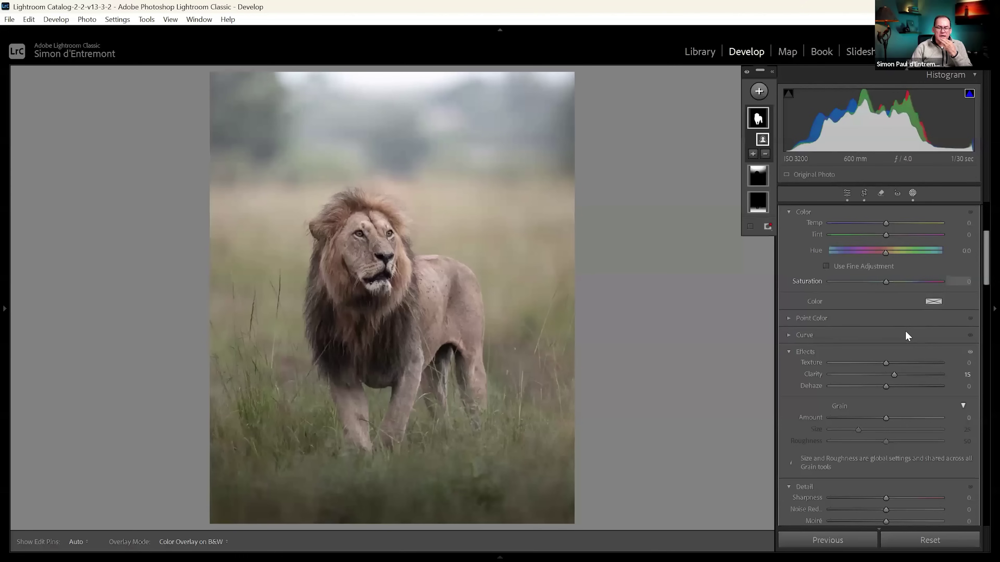
Set the lion mask's Highlights to 46, Shadows to 10 and Saturation to -7
{"action": "scroll", "coordinate": [899, 332], "scroll_direction": "up", "scroll_amount": 5}
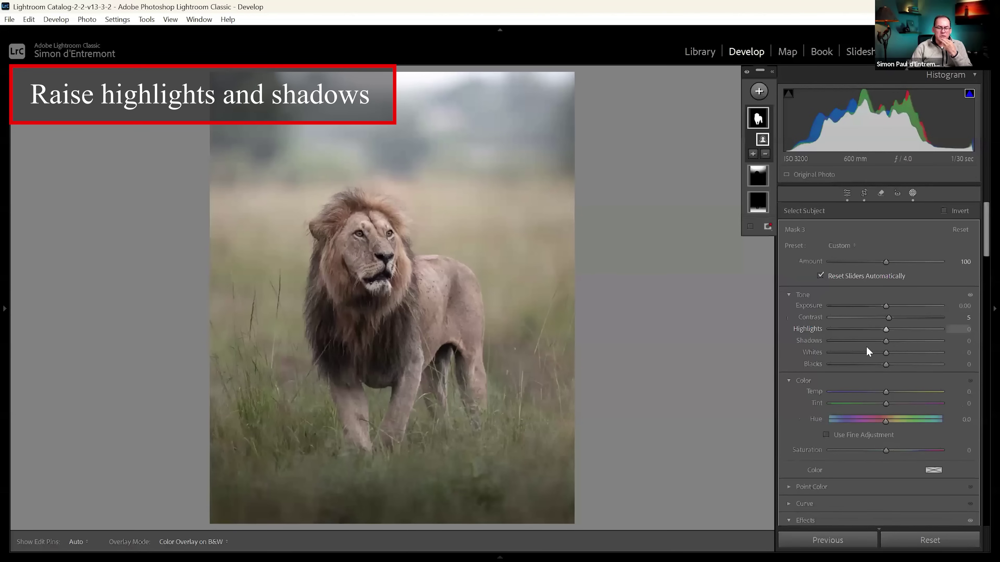
{"action": "left_click_drag", "start_coordinate": [868, 346], "coordinate": [887, 341]}
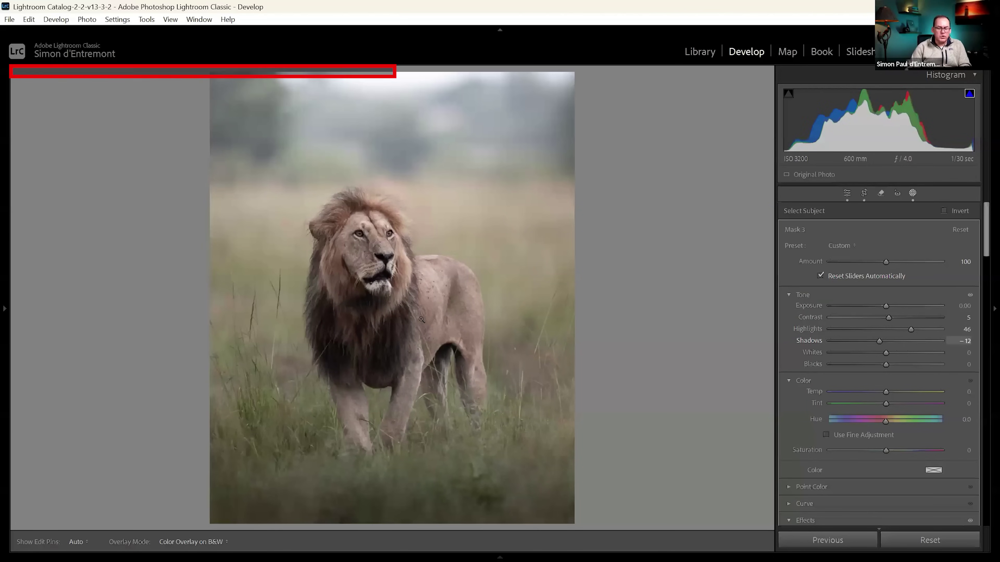
{"action": "left_click", "coordinate": [876, 451]}
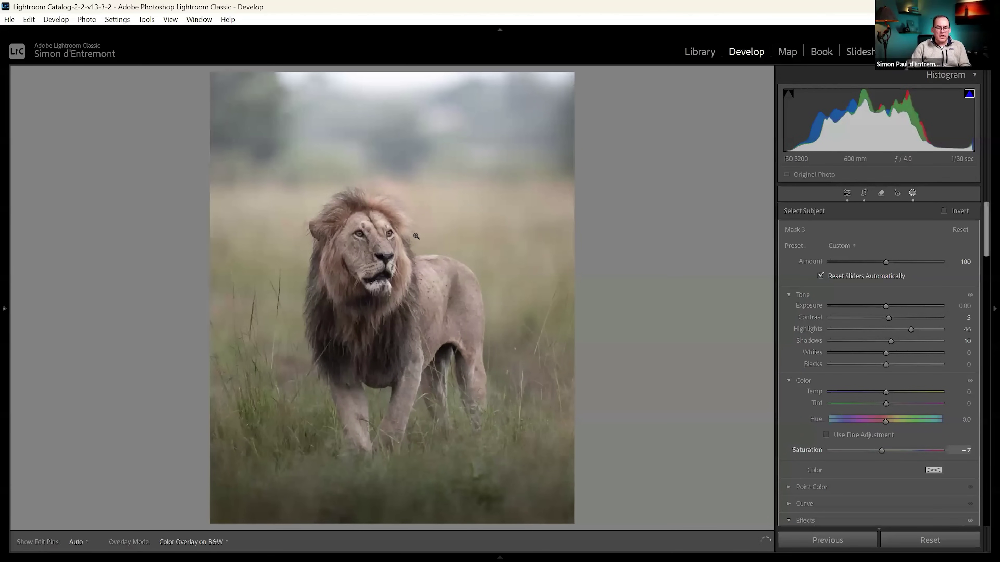
Add a wide, flat radial gradient mask over the grass at the lion's feet, set its Clarity to 40, and leave masking
{"action": "left_click", "coordinate": [912, 193]}
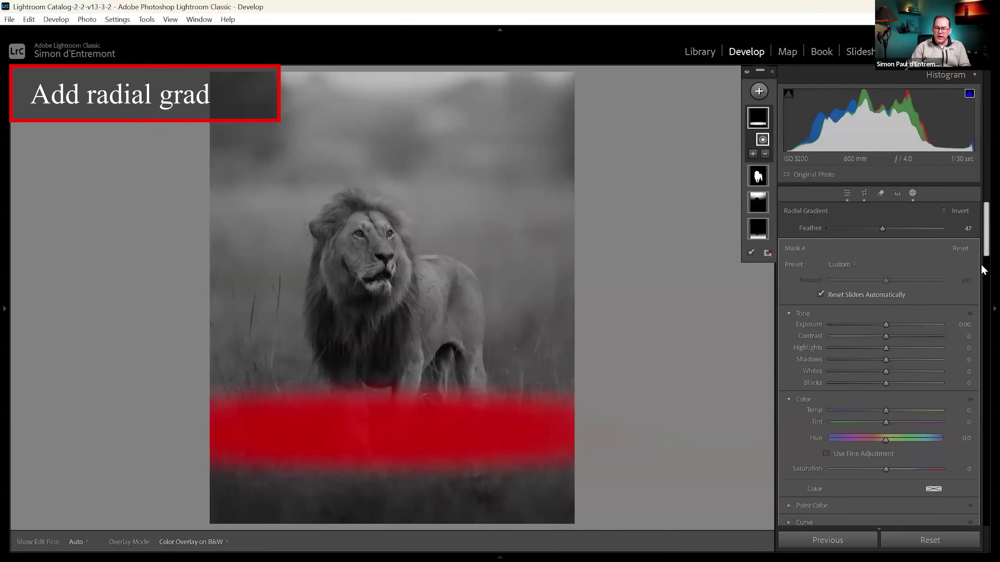
{"action": "scroll", "coordinate": [901, 405], "scroll_direction": "down", "scroll_amount": 5}
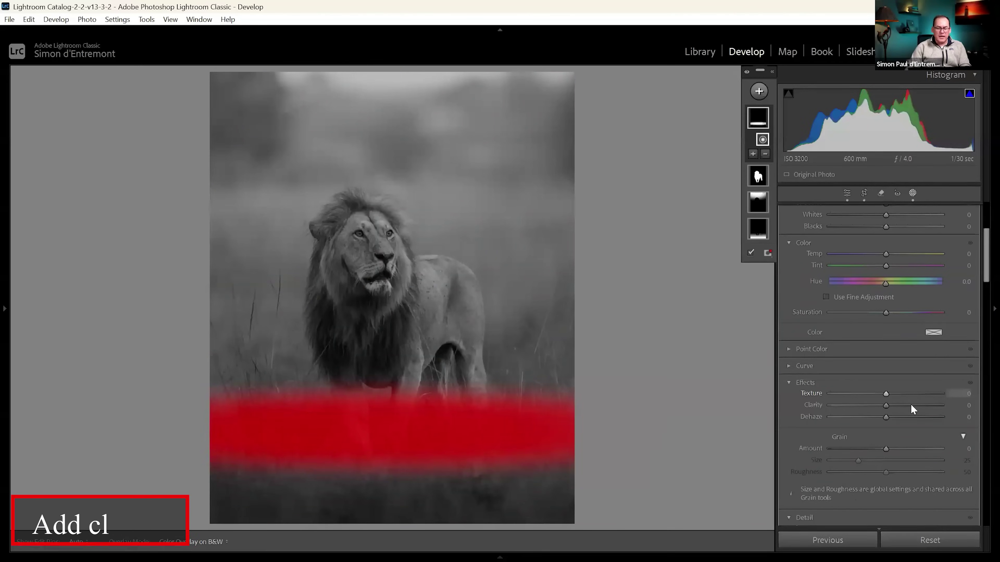
{"action": "mouse_move", "coordinate": [898, 407]}
{"action": "left_mouse_down"}
{"action": "mouse_move", "coordinate": [914, 406]}
{"action": "mouse_move", "coordinate": [898, 407]}
{"action": "left_mouse_up"}
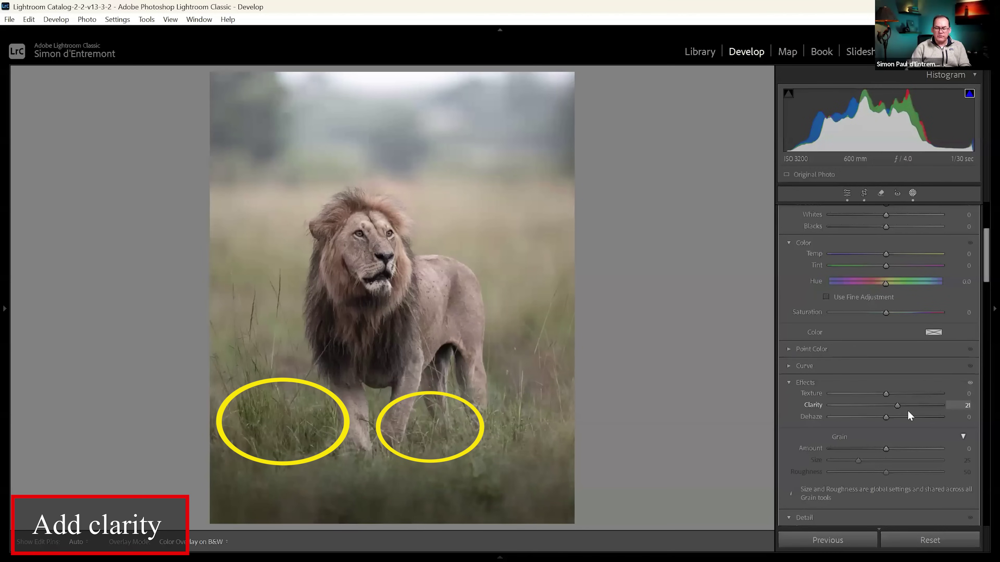
{"action": "mouse_move", "coordinate": [386, 433]}
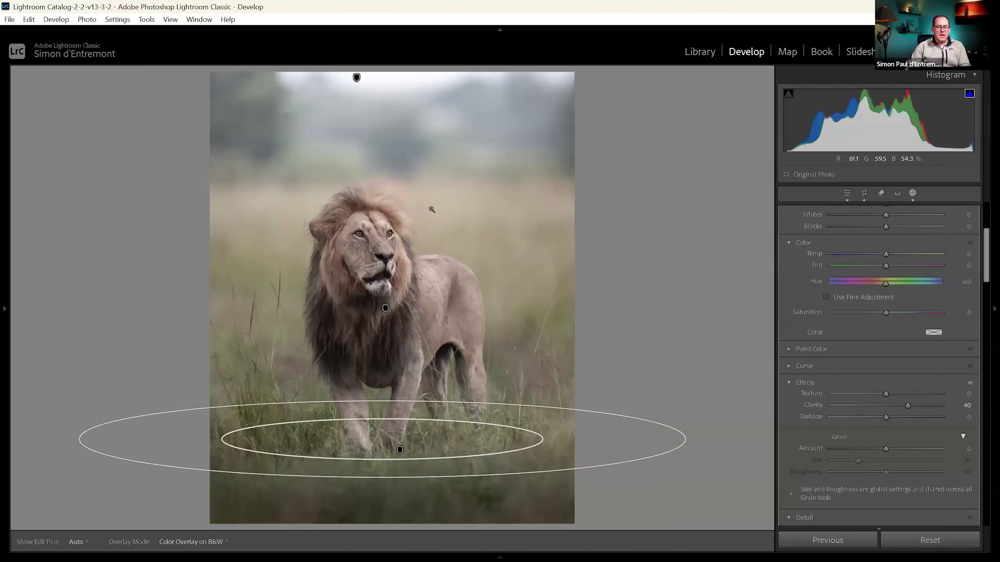
{"action": "key", "text": "shift+w"}
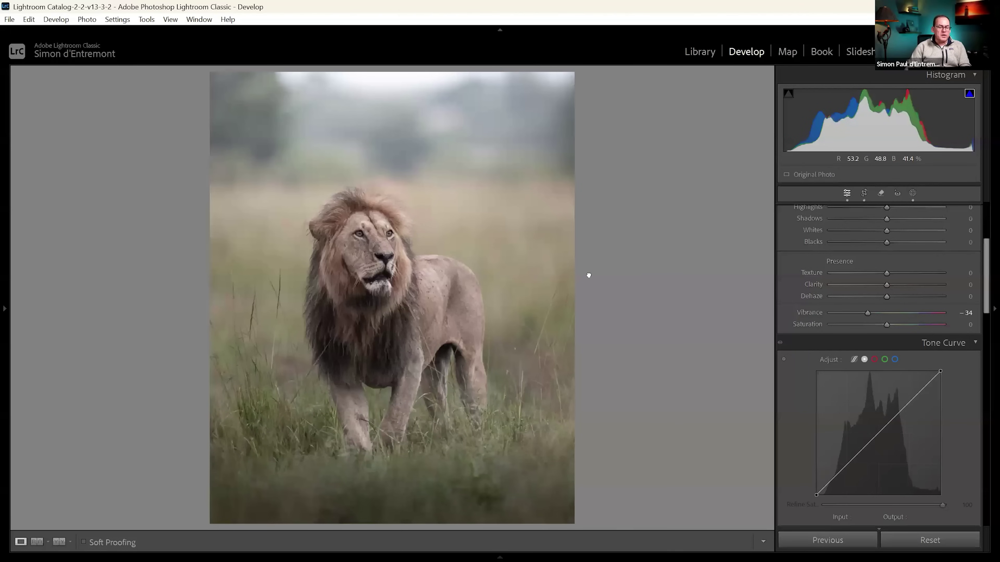
Brush a mask over the lion's eyes using the custom eye touch-up preset with Exposure 0.44, and set its Noise Reduction to 47
{"action": "key", "text": "z"}
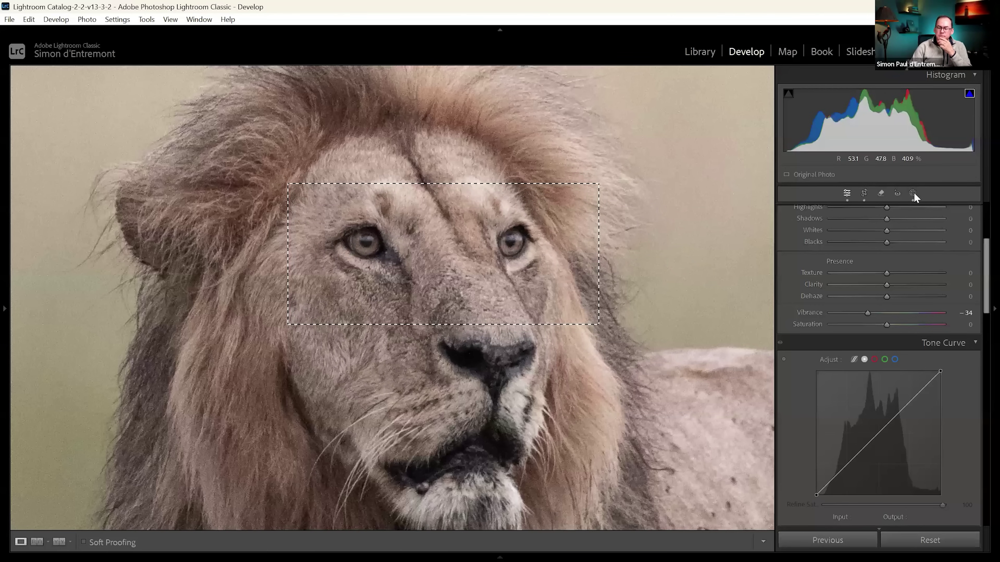
{"action": "key", "text": "ctrl+equal"}
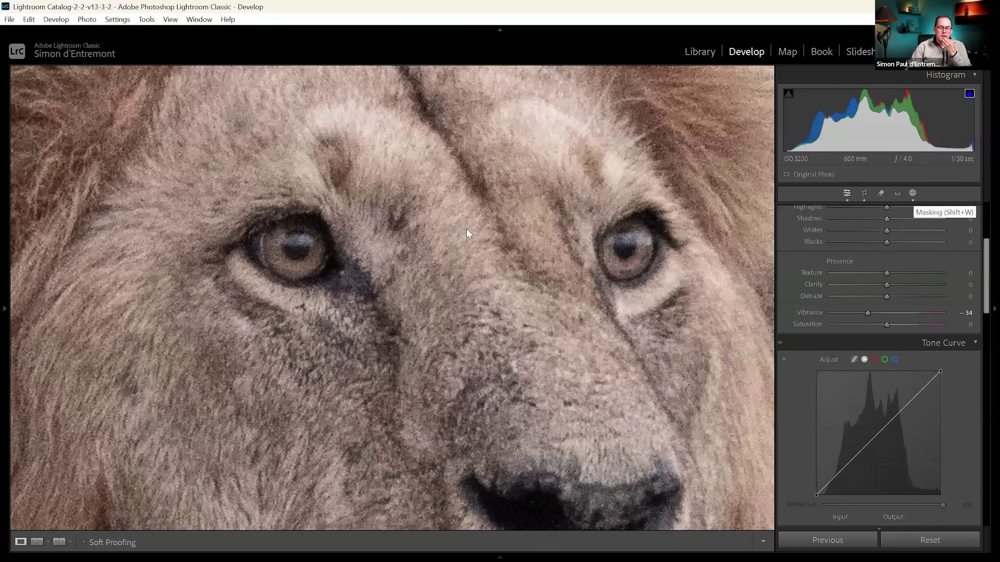
{"action": "key", "text": "shift+w"}
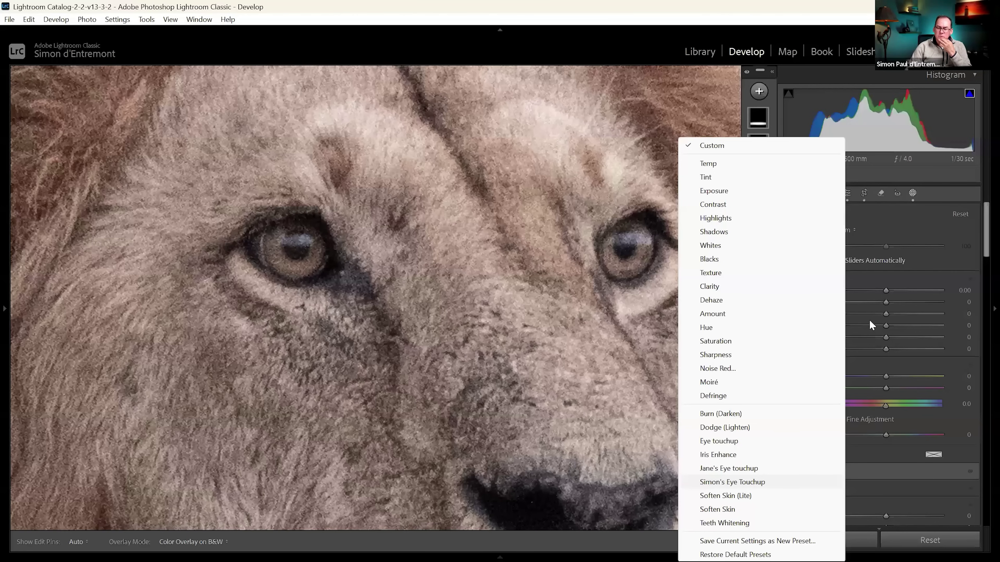
{"action": "key", "text": "Return"}
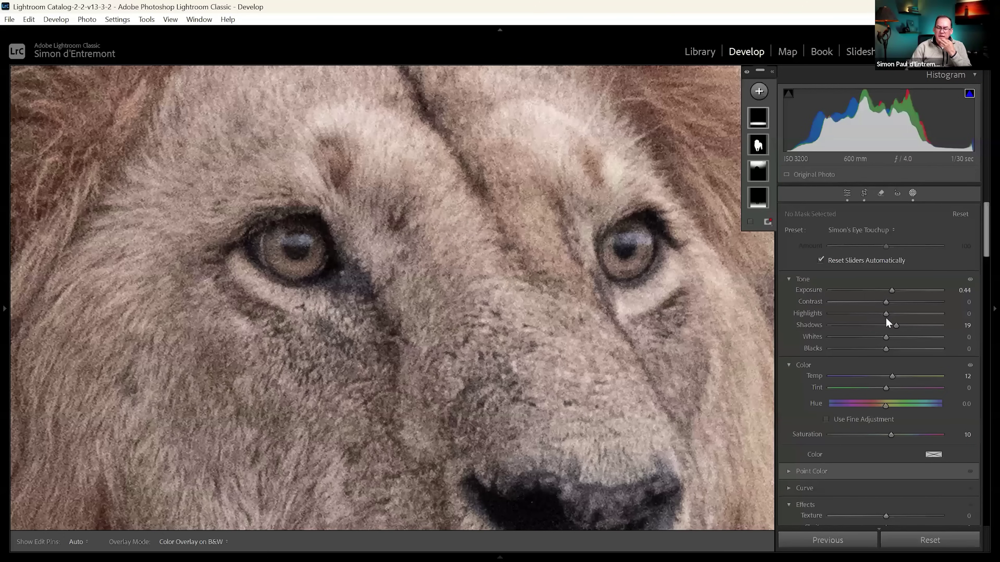
{"action": "key", "text": "k"}
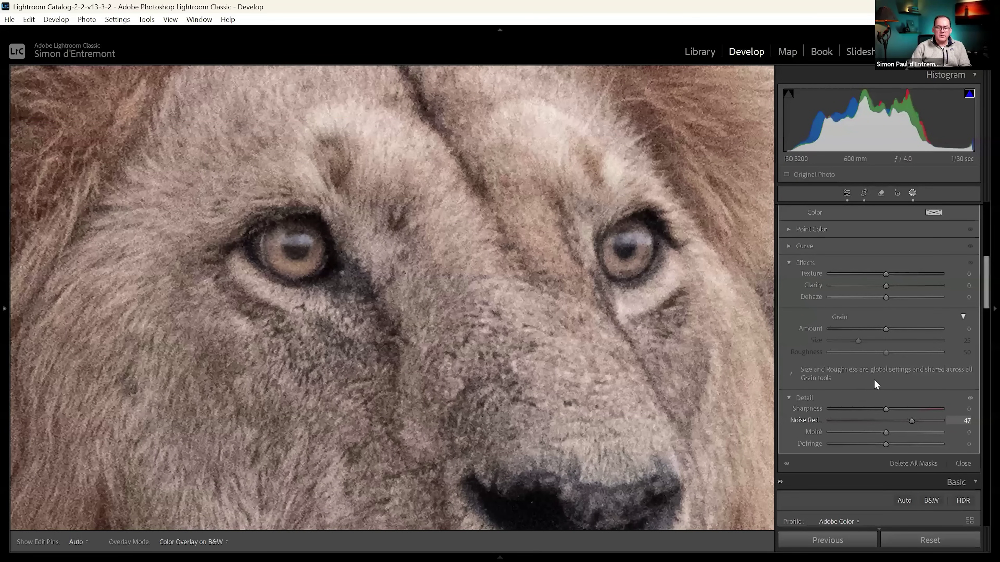
Add a second brush mask beside the lion's eye and set the eye mask's Exposure to 0.30
{"action": "left_click", "coordinate": [912, 193]}
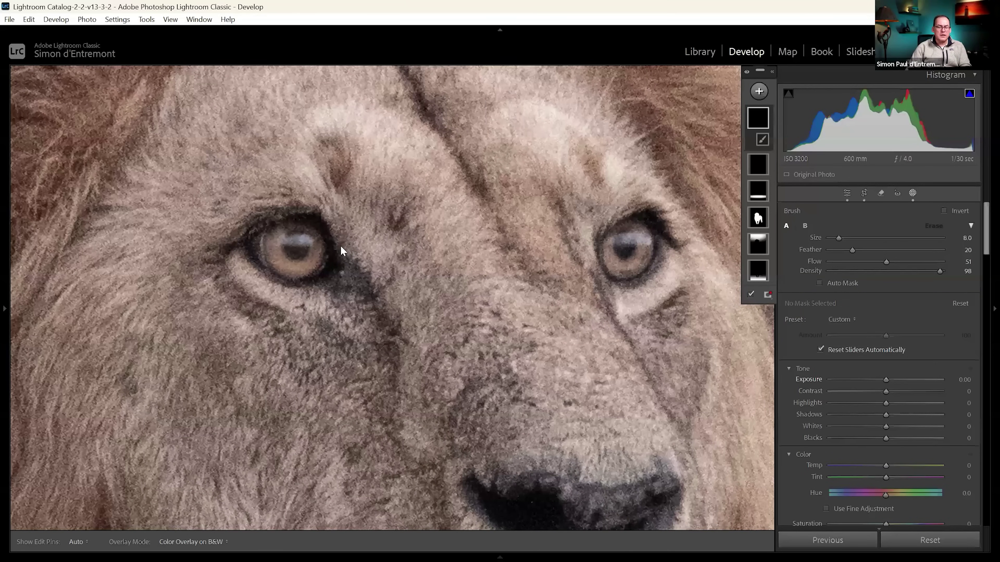
{"action": "left_click", "coordinate": [357, 239]}
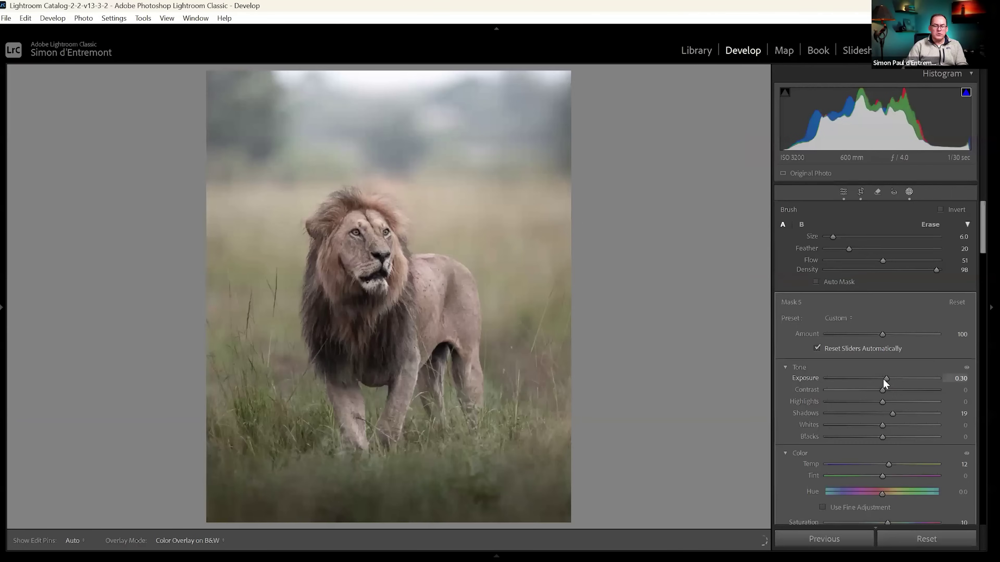
{"action": "left_click_drag", "start_coordinate": [886, 380], "coordinate": [886, 380]}
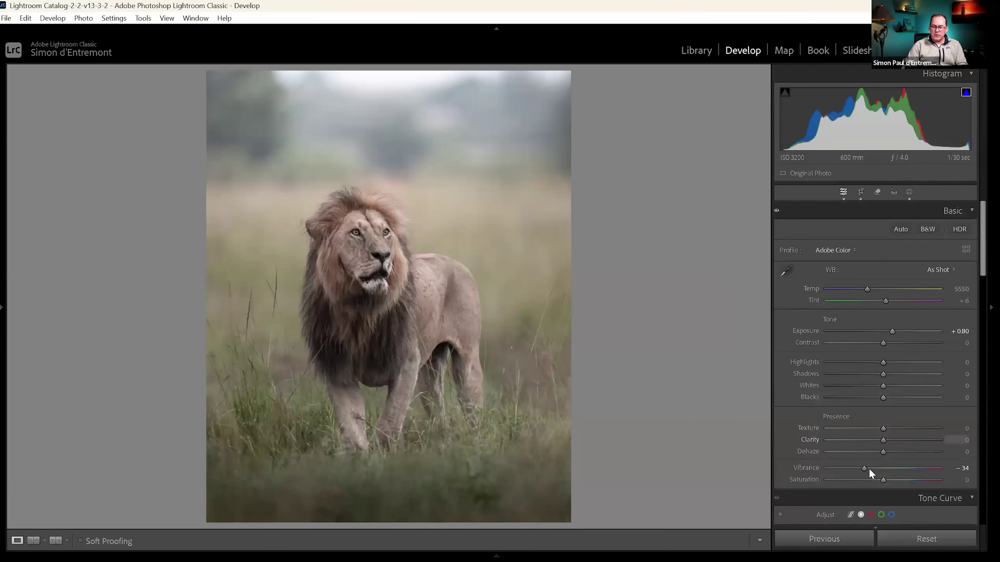
Set the lion photo's overall Vibrance to -27 and Saturation to -20
{"action": "mouse_move", "coordinate": [866, 469]}
{"action": "left_mouse_down"}
{"action": "mouse_move", "coordinate": [902, 471]}
{"action": "mouse_move", "coordinate": [865, 480]}
{"action": "mouse_move", "coordinate": [884, 480]}
{"action": "mouse_move", "coordinate": [885, 471]}
{"action": "left_mouse_up"}
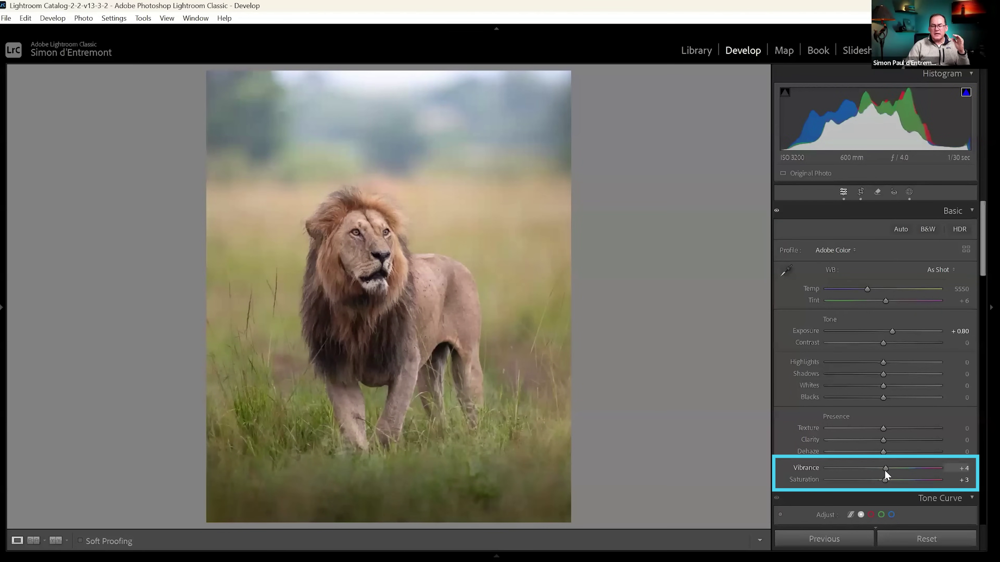
{"action": "left_click_drag", "start_coordinate": [885, 470], "coordinate": [884, 470]}
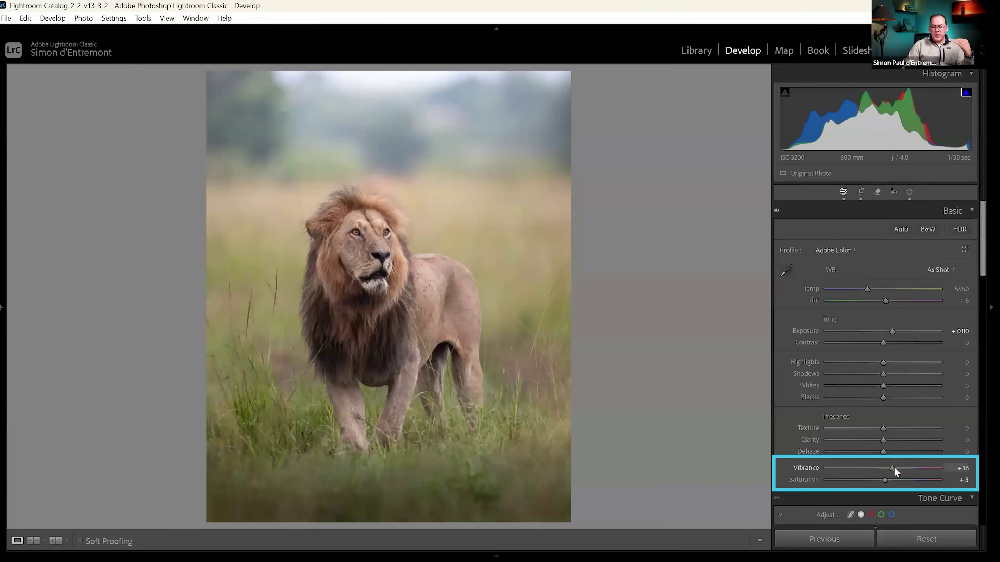
{"action": "left_click", "coordinate": [895, 468]}
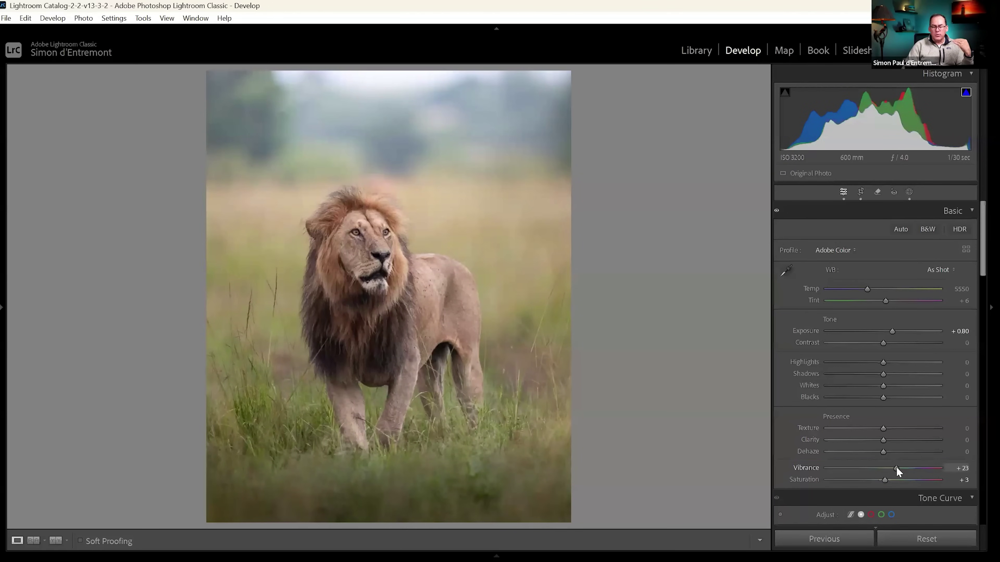
{"action": "left_click_drag", "start_coordinate": [895, 468], "coordinate": [870, 481]}
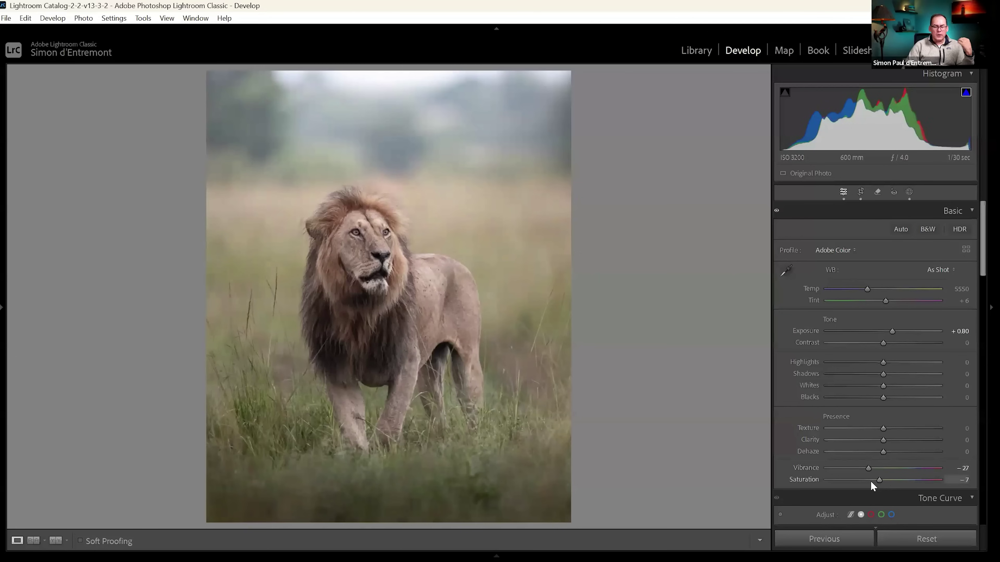
Add a subtle post-crop vignette with Amount -8
{"action": "scroll", "coordinate": [976, 481], "scroll_direction": "down", "scroll_amount": 15}
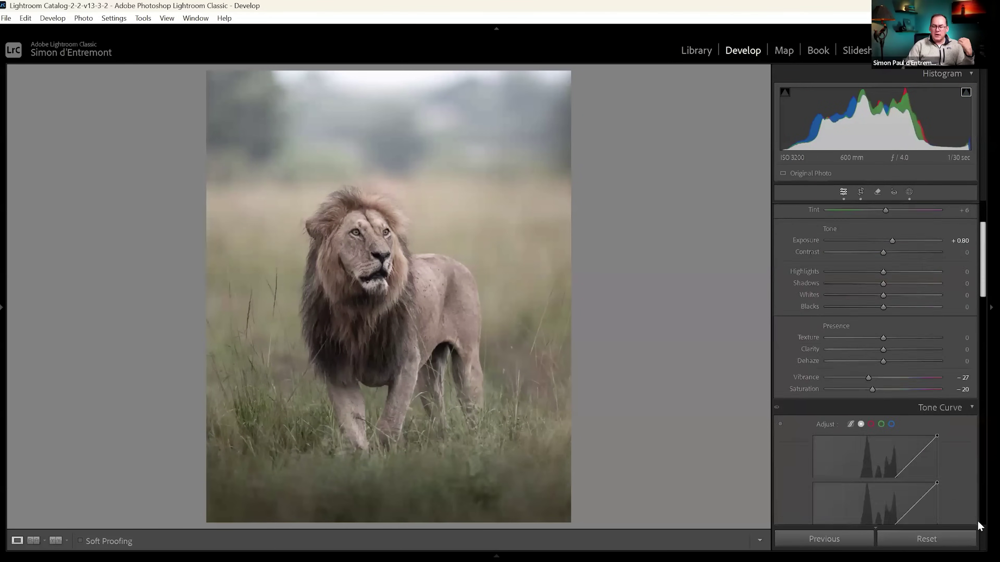
{"action": "left_click_drag", "start_coordinate": [884, 394], "coordinate": [875, 393]}
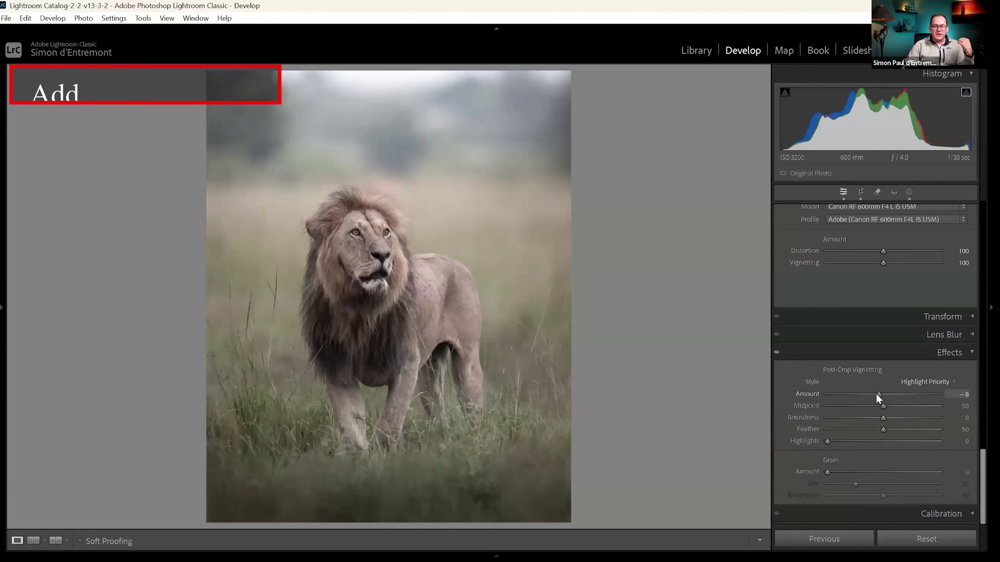
Set the mask behind the lion's head to Exposure 1.48 and Contrast -36, and compare the photo before and after side by side
{"action": "left_click", "coordinate": [908, 192]}
{"action": "left_click", "coordinate": [751, 222]}
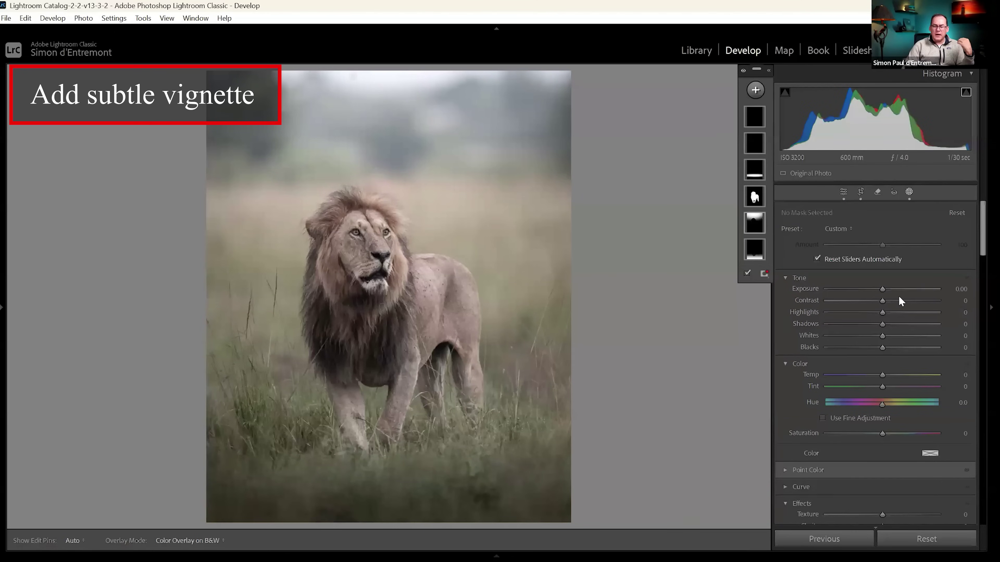
{"action": "mouse_move", "coordinate": [898, 296]}
{"action": "left_mouse_down"}
{"action": "mouse_move", "coordinate": [907, 290]}
{"action": "mouse_move", "coordinate": [890, 301]}
{"action": "left_mouse_up"}
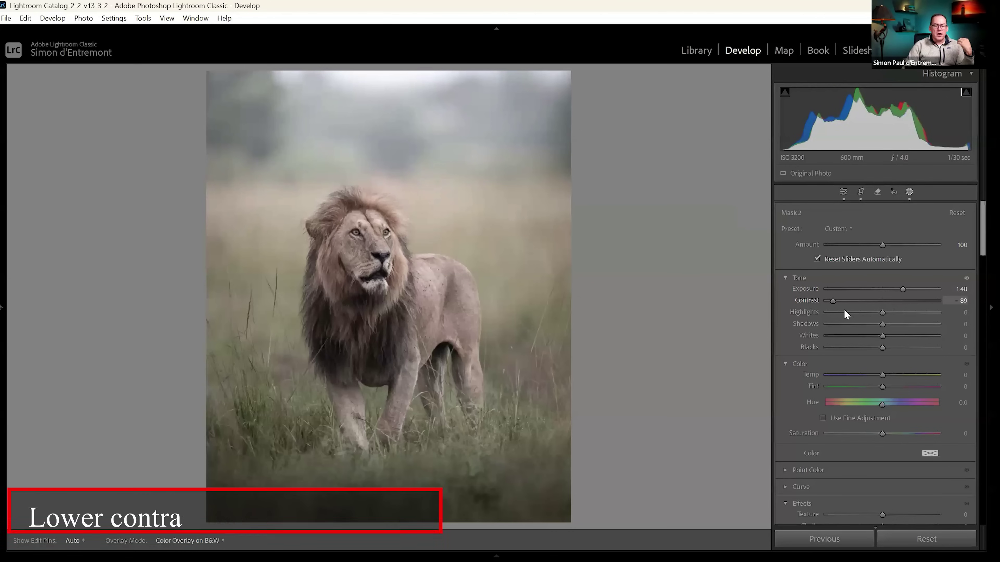
{"action": "left_click_drag", "start_coordinate": [890, 301], "coordinate": [861, 308]}
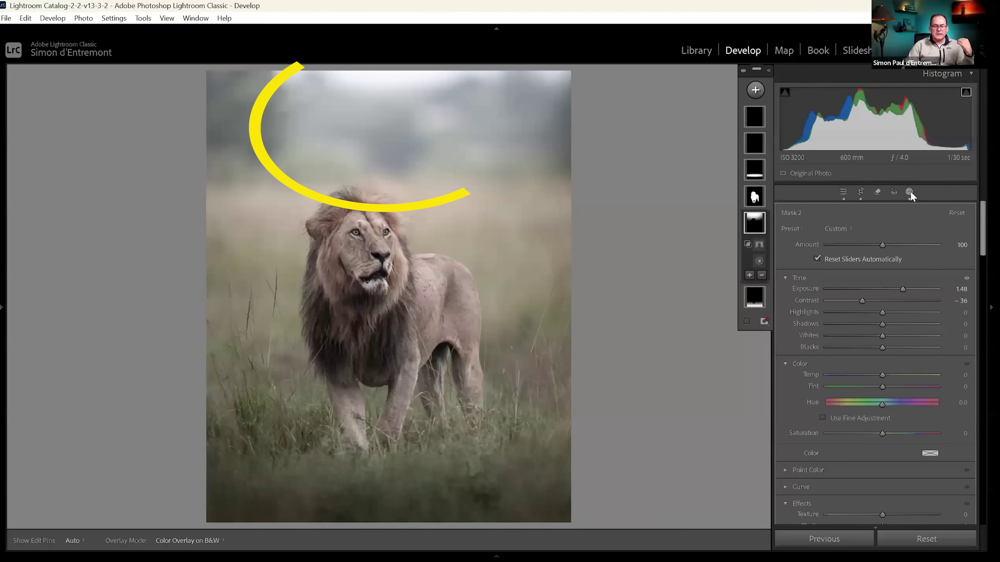
{"action": "key", "text": "shift+w"}
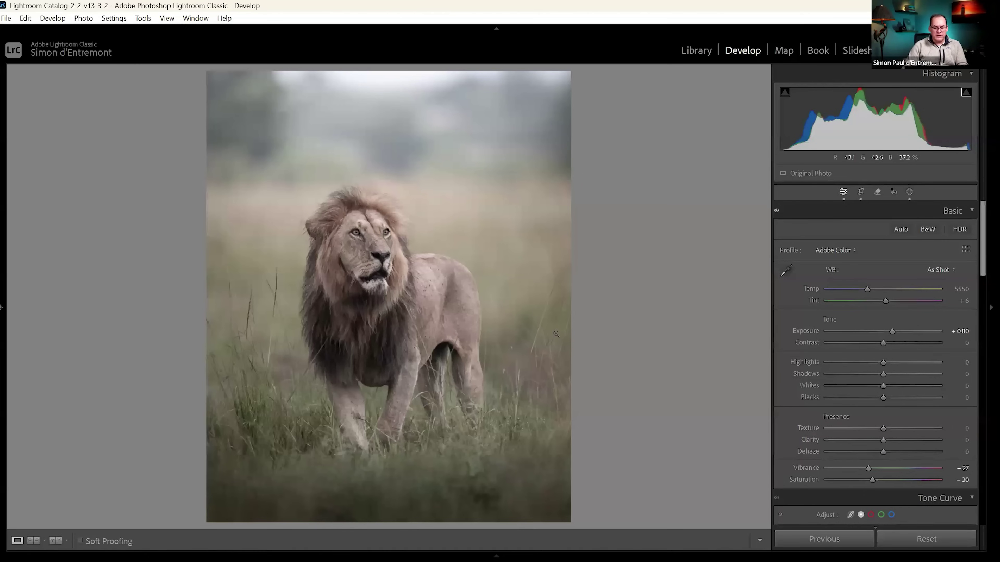
{"action": "key", "text": "y"}
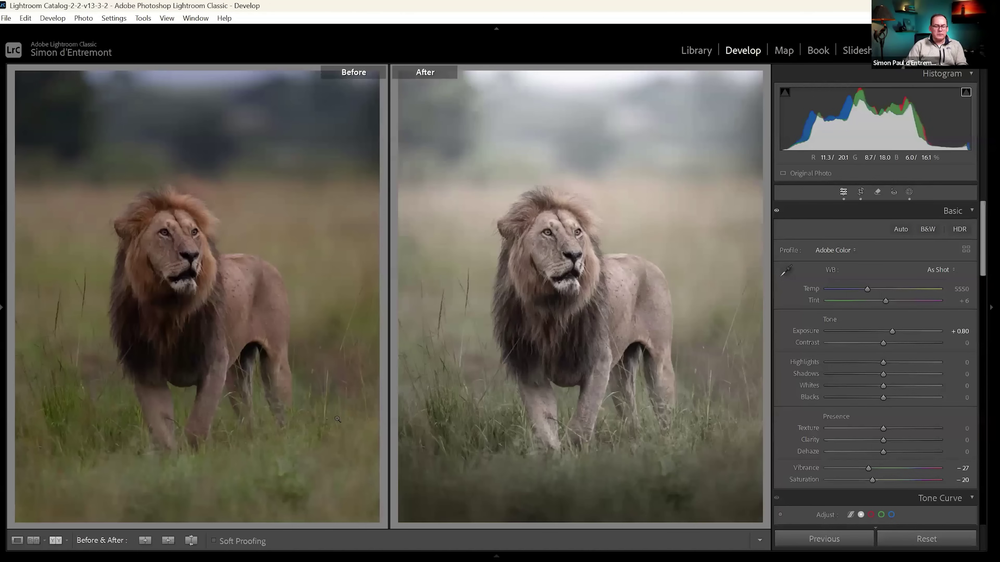